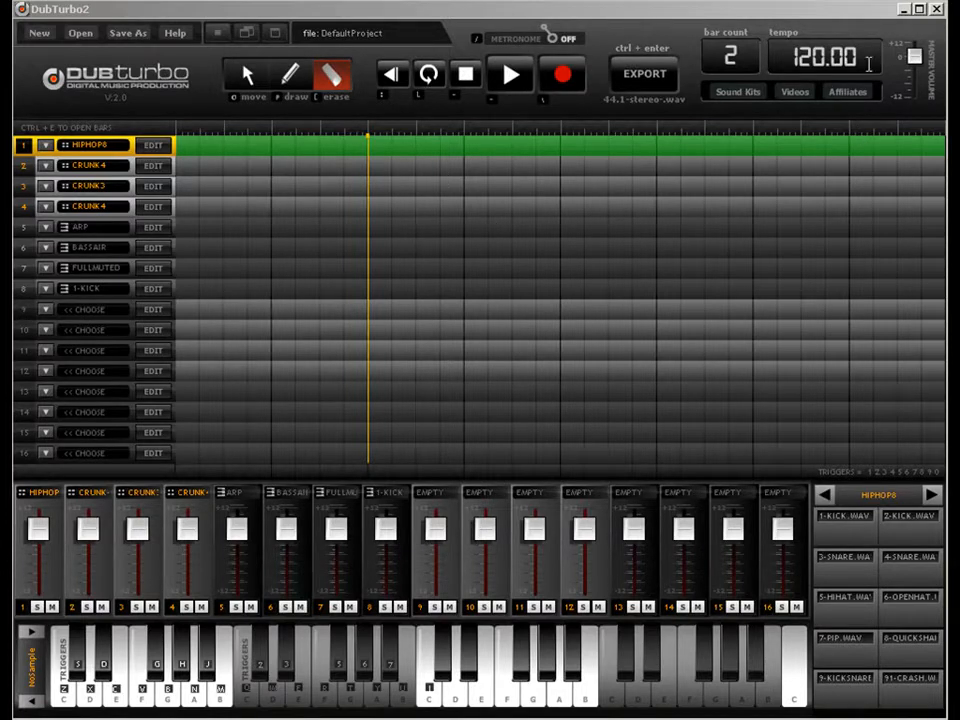
# - Set the project tempo to 90
pyautogui.click(818, 57)
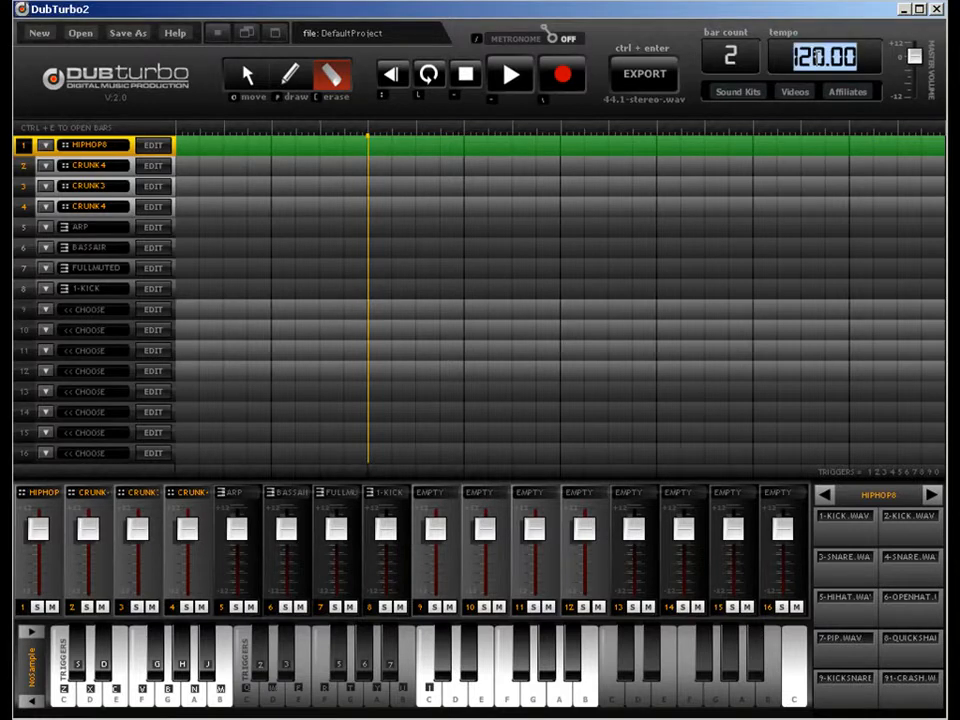
pyautogui.write('90')
pyautogui.press('Return')
# - Set the project tempo to 180
pyautogui.click(818, 57)
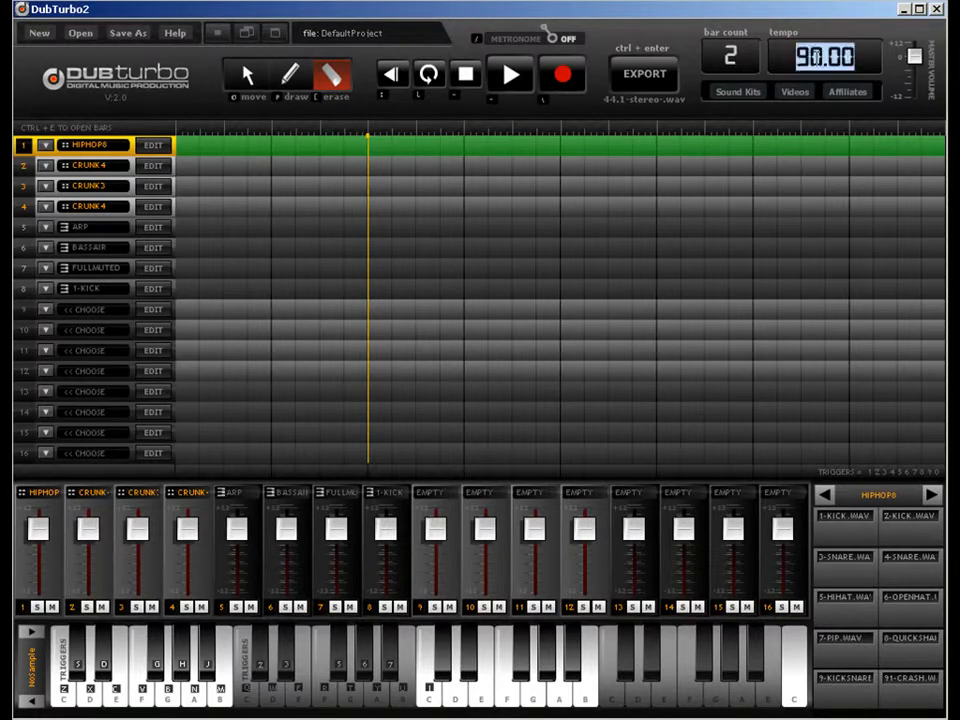
pyautogui.write('180')
pyautogui.press('Return')
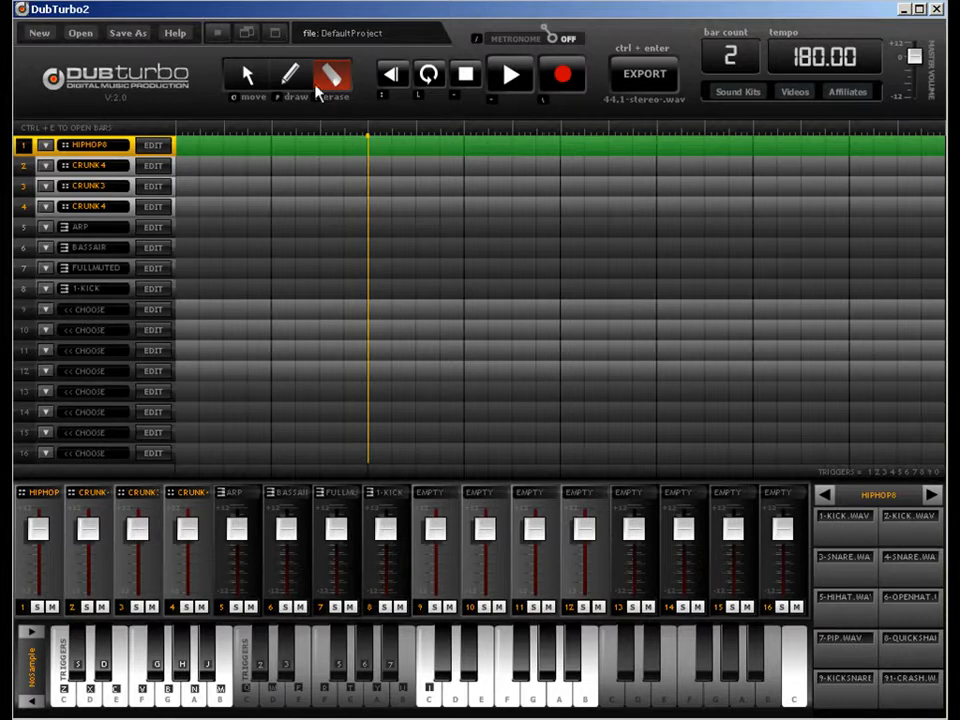
# - Draw a block four grid divisions long at the start of track 1 and one eight divisions long on track 2
pyautogui.click(250, 153)
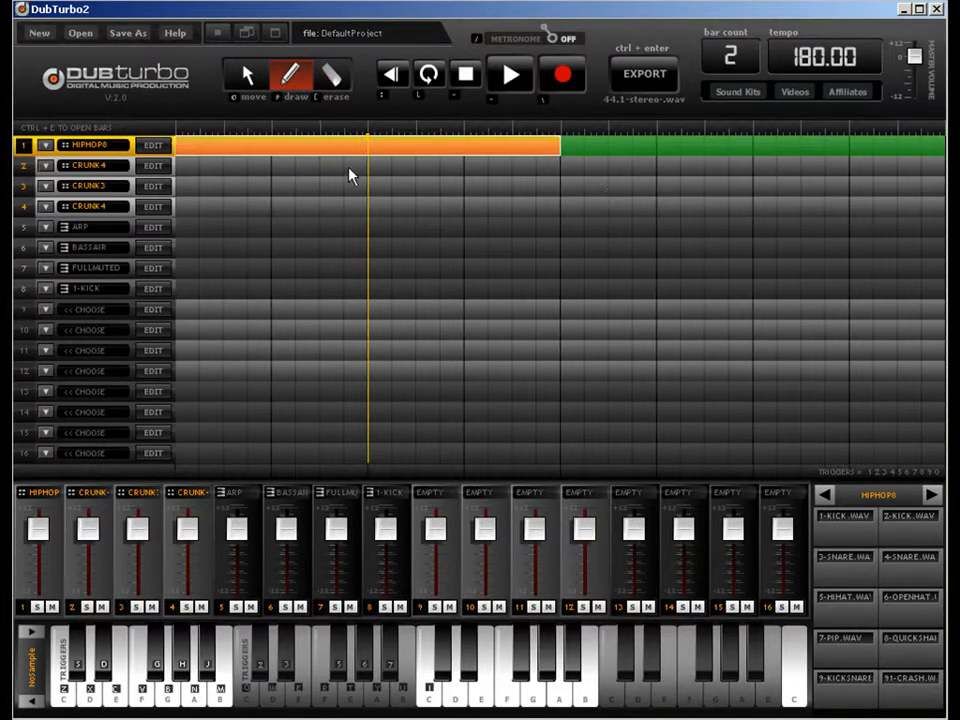
pyautogui.moveTo(358, 168)
pyautogui.mouseDown()
pyautogui.moveTo(761, 153)
pyautogui.moveTo(952, 158)
pyautogui.mouseUp()
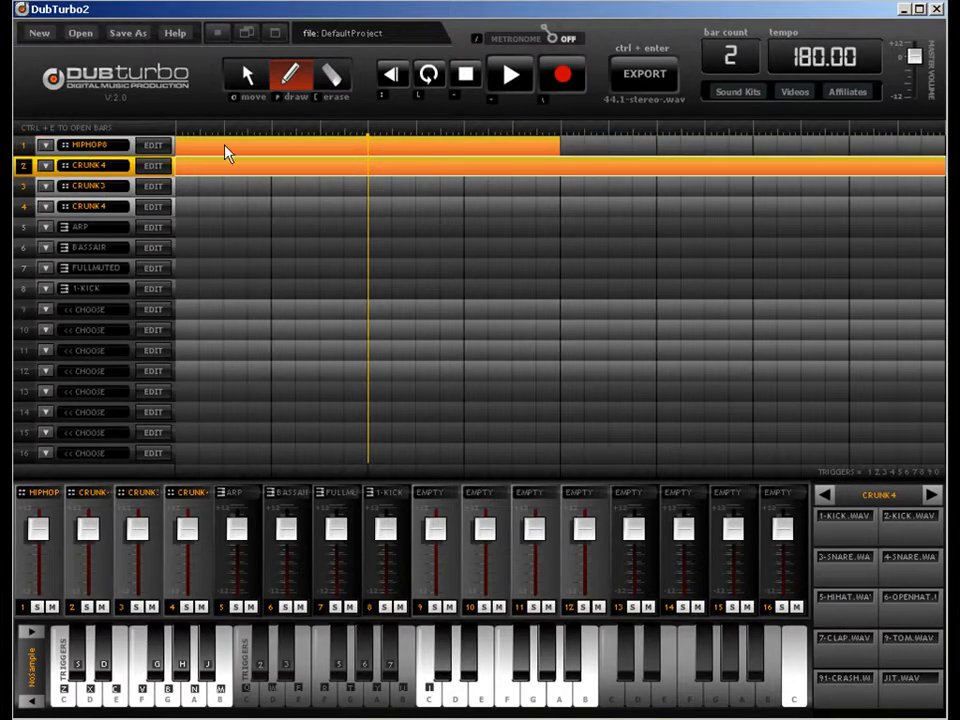
pyautogui.click(249, 82)
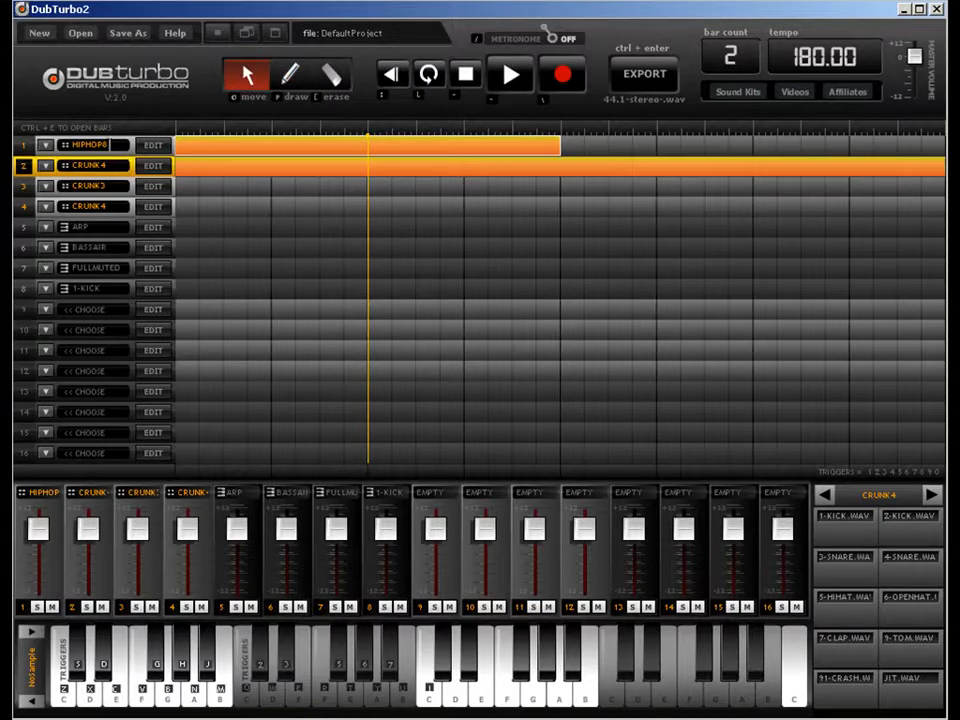
# - Assign the HIPHOP8 drum kit to track 2 and turn on loop playback in the arrangement
pyautogui.click(160, 167)
pyautogui.moveTo(172, 195); pyautogui.dragTo(172, 232)
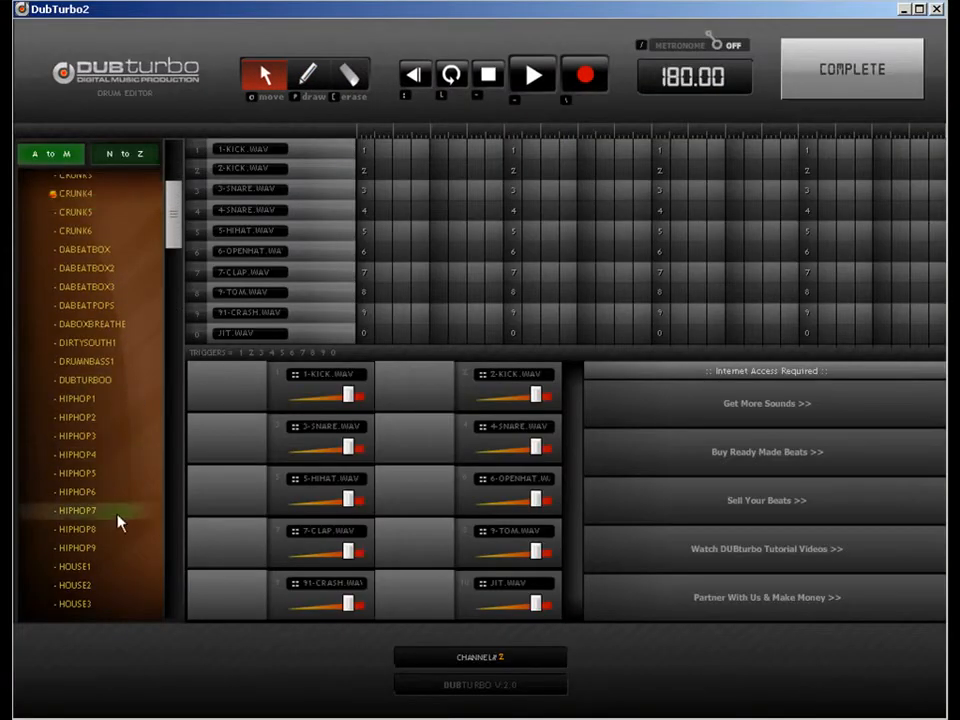
pyautogui.click(95, 531)
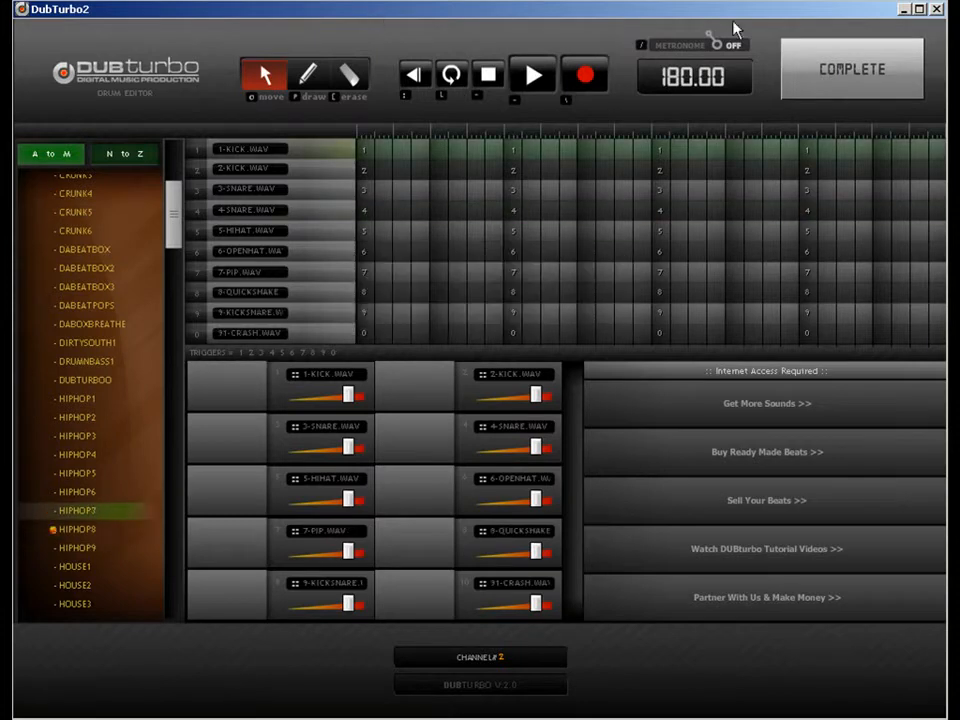
pyautogui.click(815, 68)
pyautogui.click(430, 76)
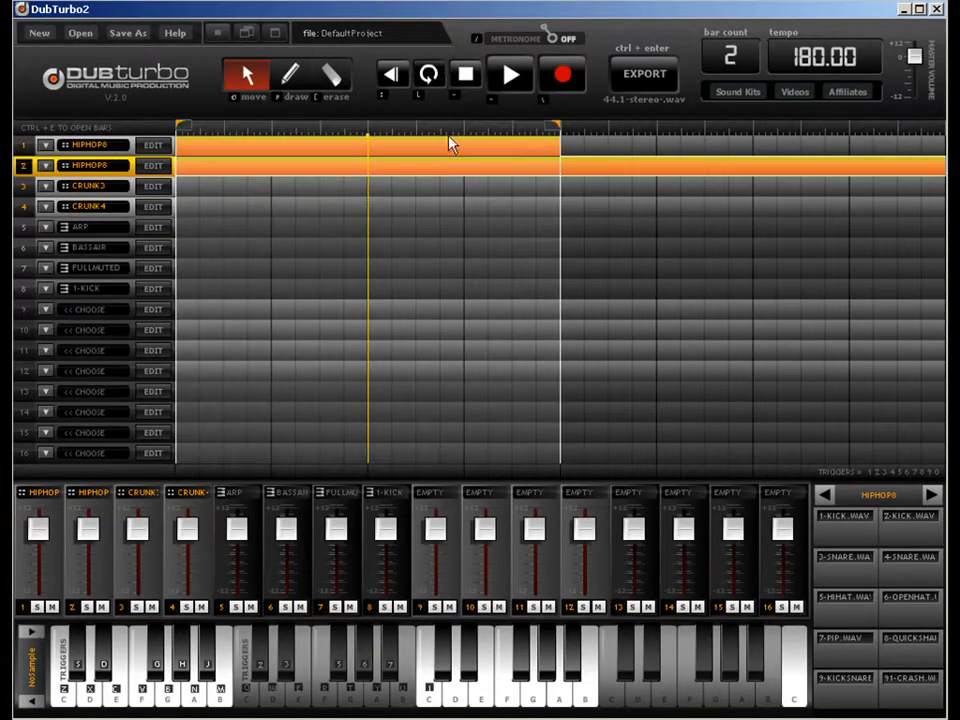
# - In track 1's drum pattern, draw 1-KICK.WAV hits at steps 1 and 11 and 4-SNARE.WAV hits at steps 5 and 13
pyautogui.click(320, 156)
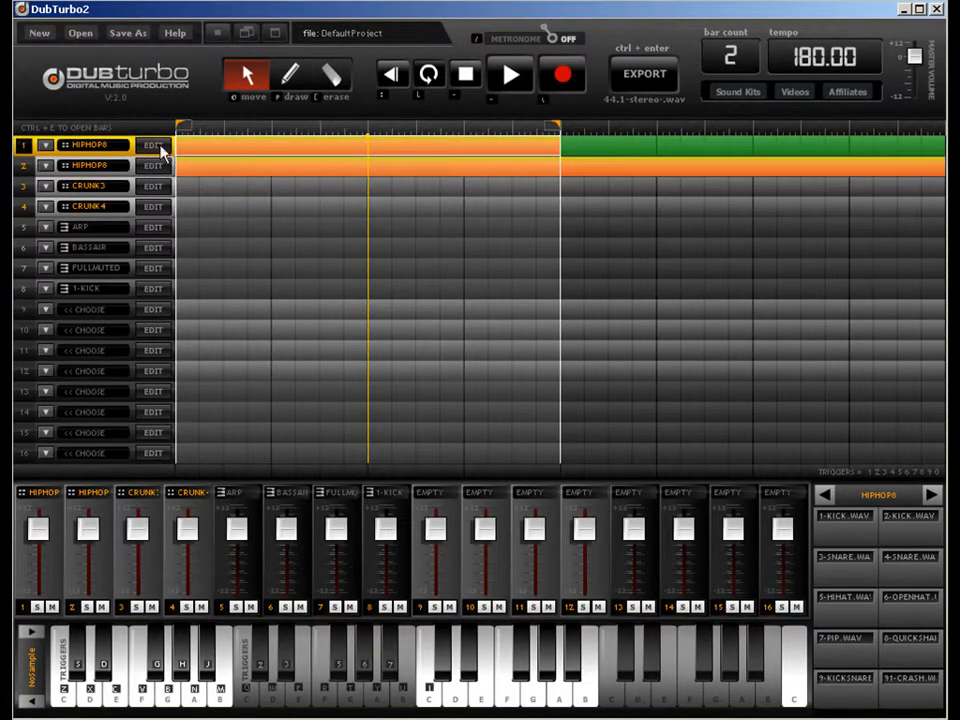
pyautogui.click(152, 146)
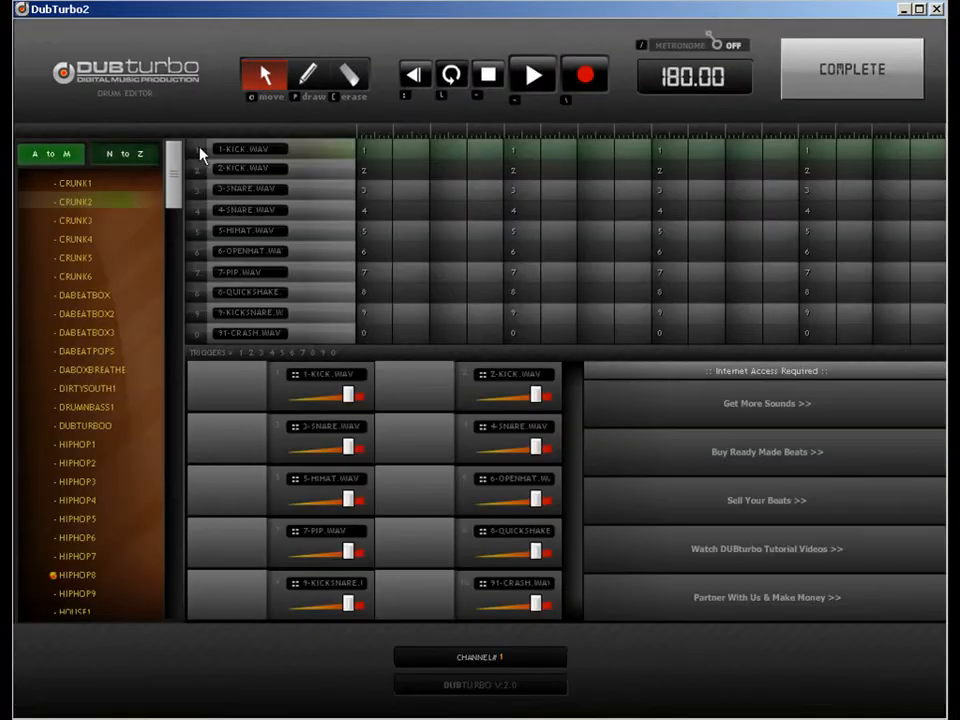
pyautogui.click(310, 78)
pyautogui.click(375, 150)
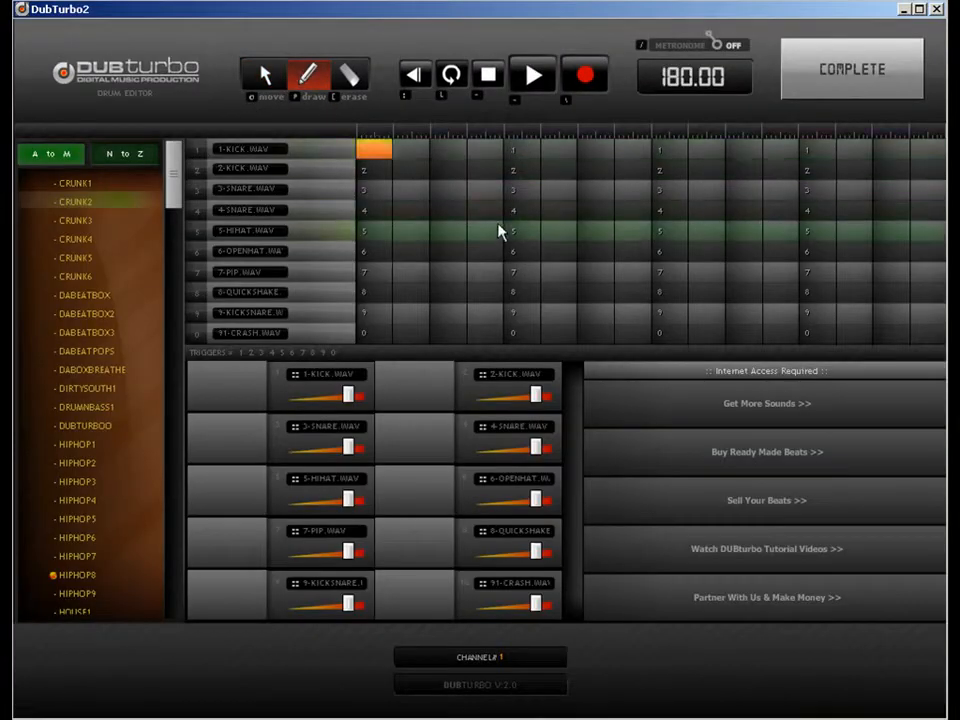
pyautogui.click(522, 210)
pyautogui.click(740, 153)
pyautogui.click(819, 211)
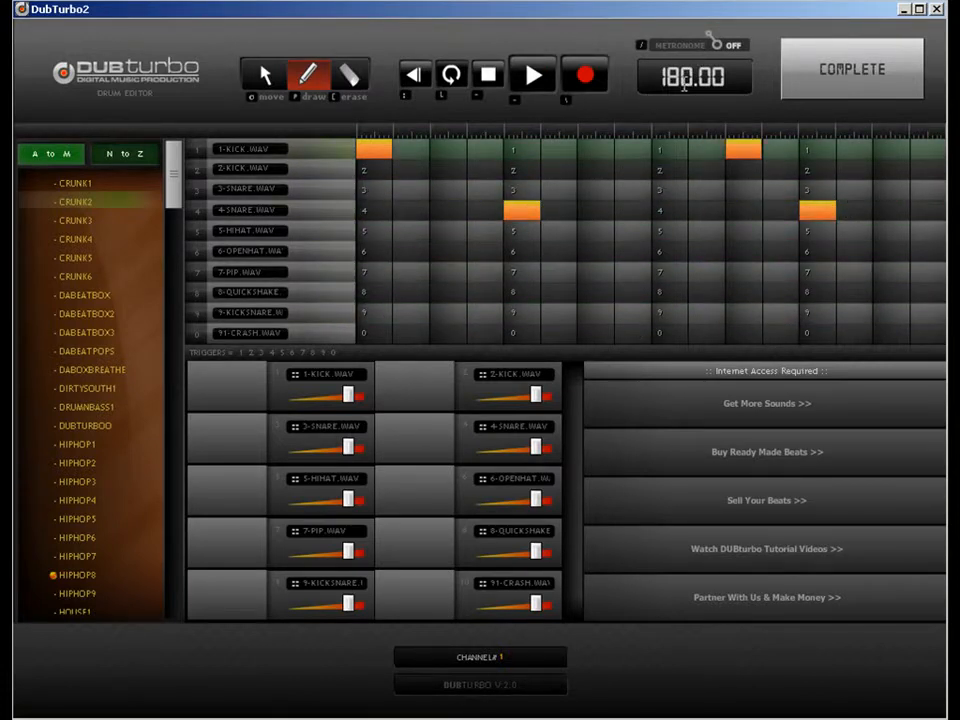
# - Set the tempo to 90 and complete track 1's pattern with 5-HIHAT.WAV hits at steps 3, 7, 11, 15 and 16
pyautogui.doubleClick(683, 78)
pyautogui.write('90.00')
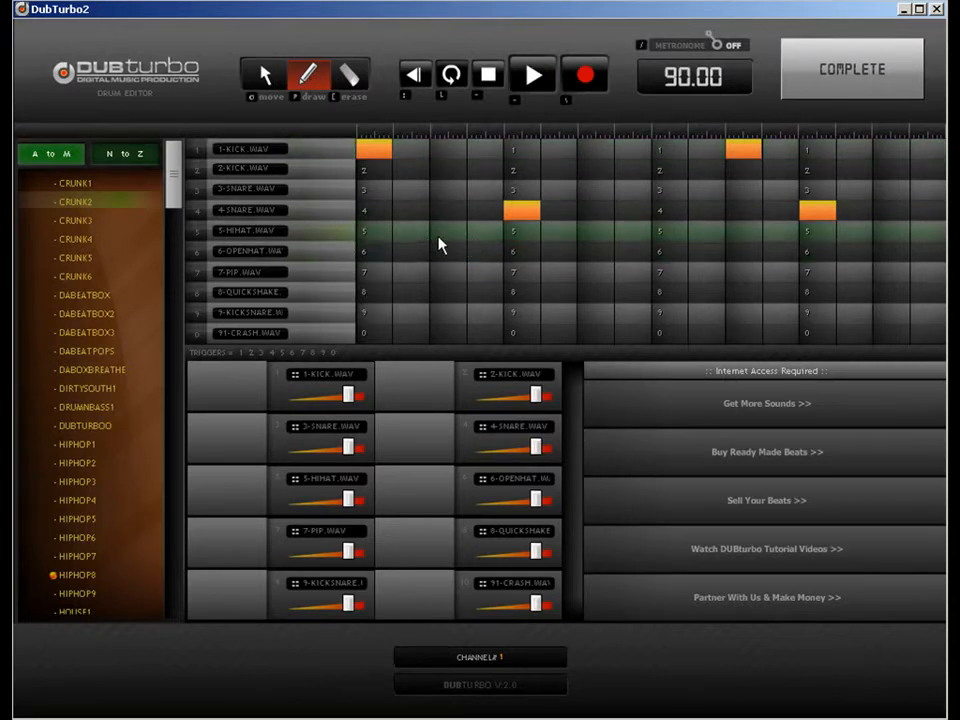
pyautogui.click(594, 238)
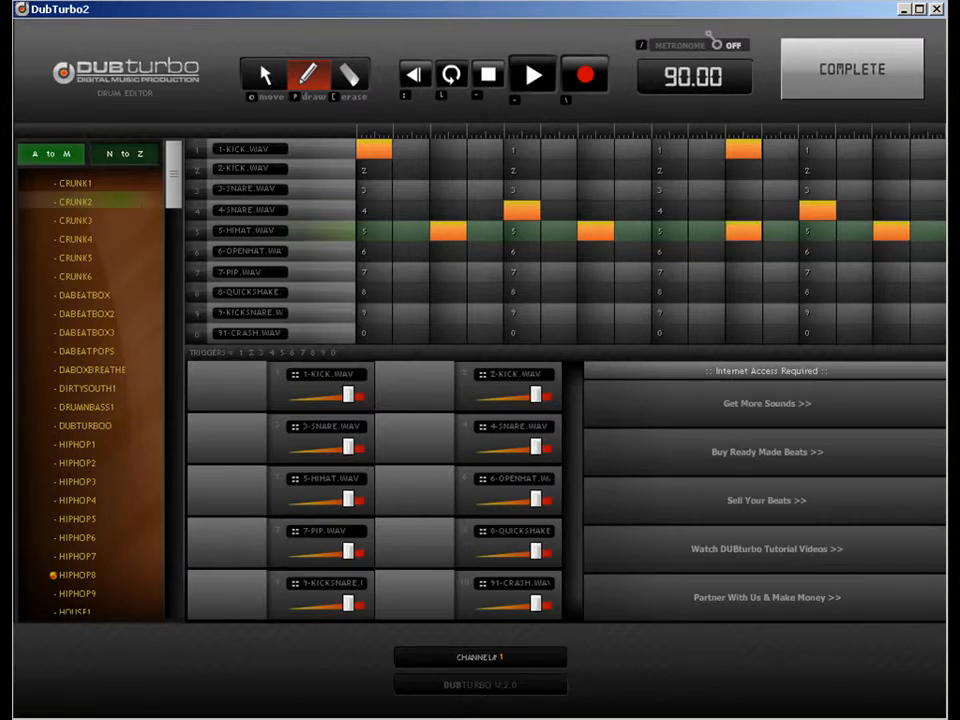
pyautogui.click(930, 233)
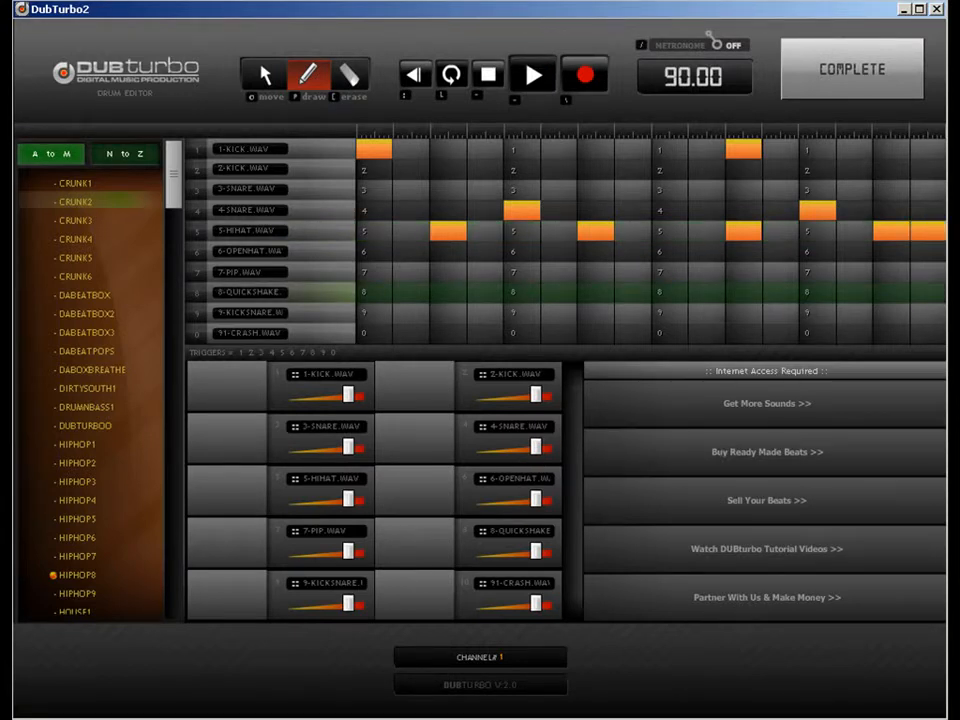
pyautogui.click(830, 94)
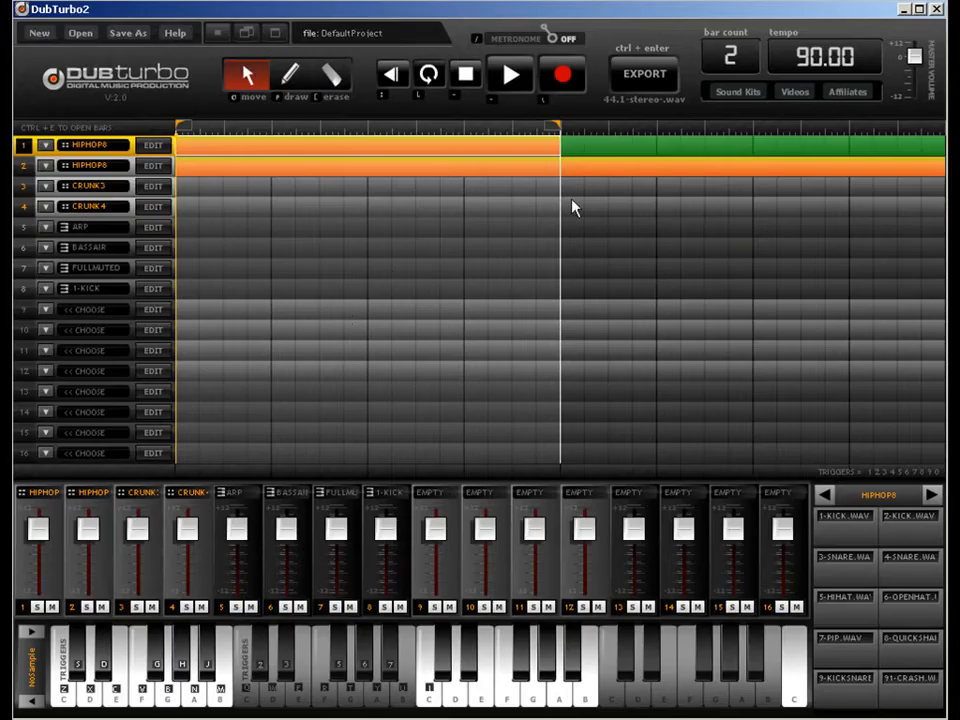
# - Extend the loop range to the end of track 2's block and mute track 1
pyautogui.click(479, 172)
pyautogui.moveTo(555, 125); pyautogui.dragTo(938, 125)
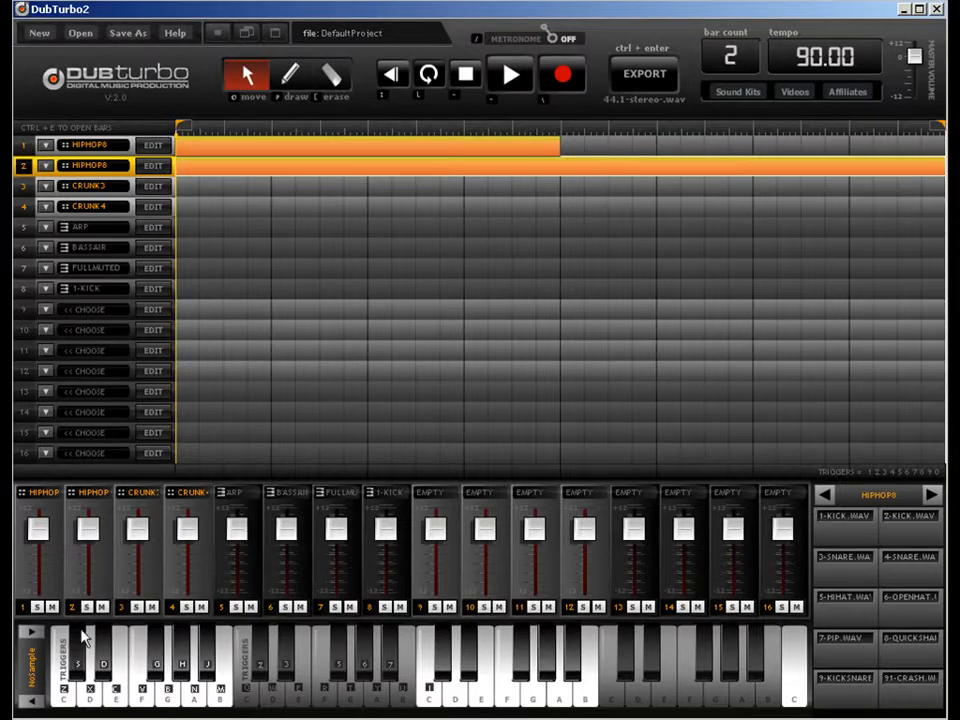
pyautogui.click(54, 608)
# - Set the project tempo to 180 for programming track 2
pyautogui.click(811, 58)
pyautogui.write('180')
pyautogui.press('Return')
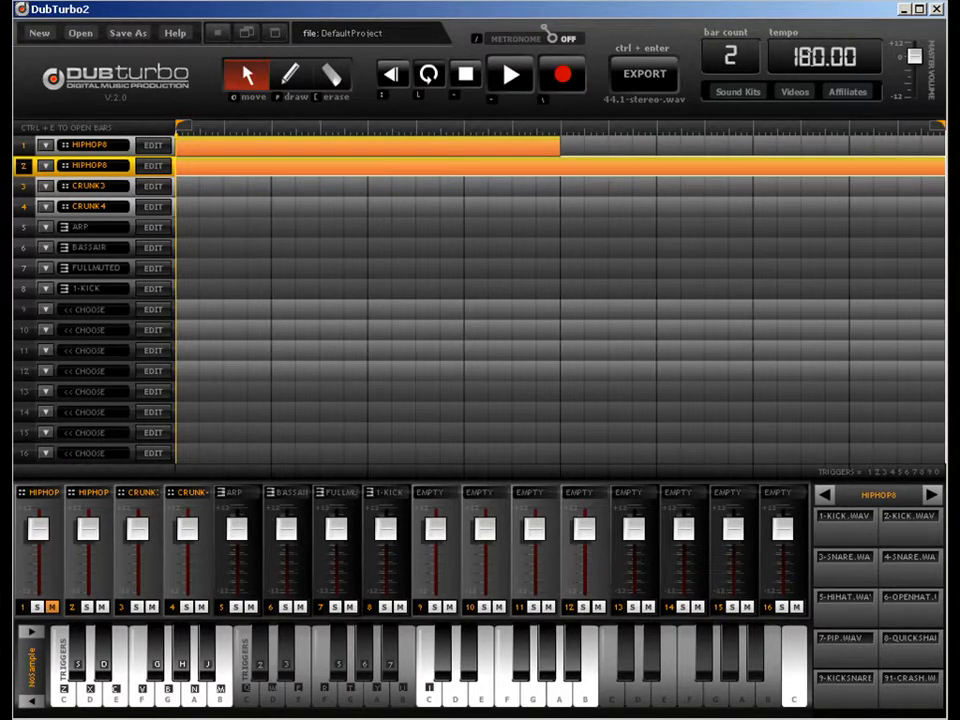
# - In track 2's drum pattern, draw 1-KICK.WAV hits at steps 1 and 21 and 4-SNARE.WAV hits at steps 9 and 25
pyautogui.doubleClick(208, 168)
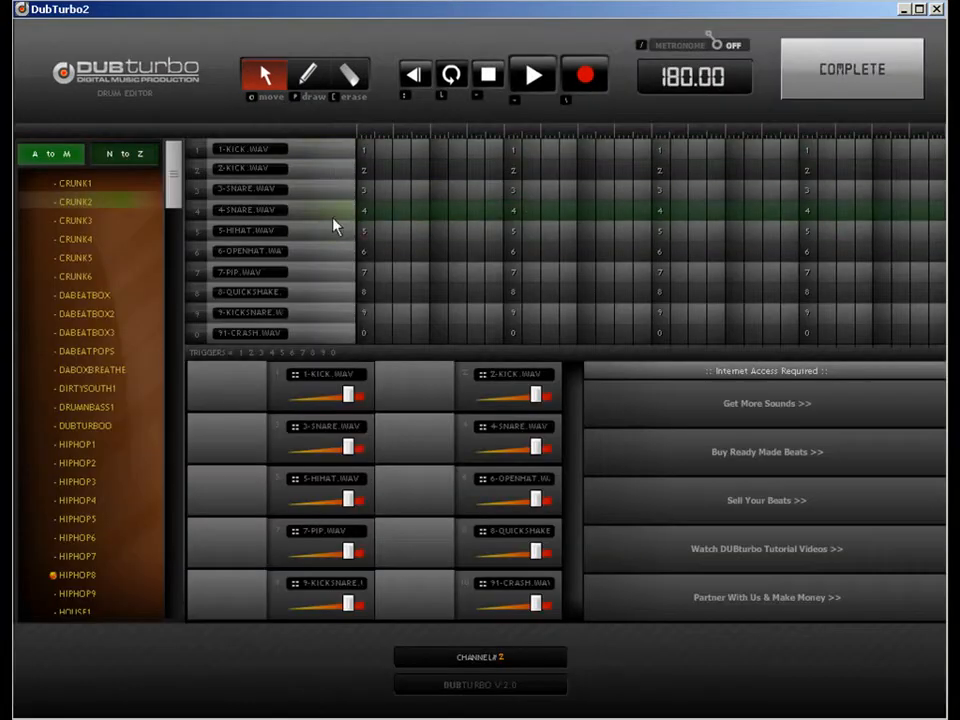
pyautogui.click(307, 74)
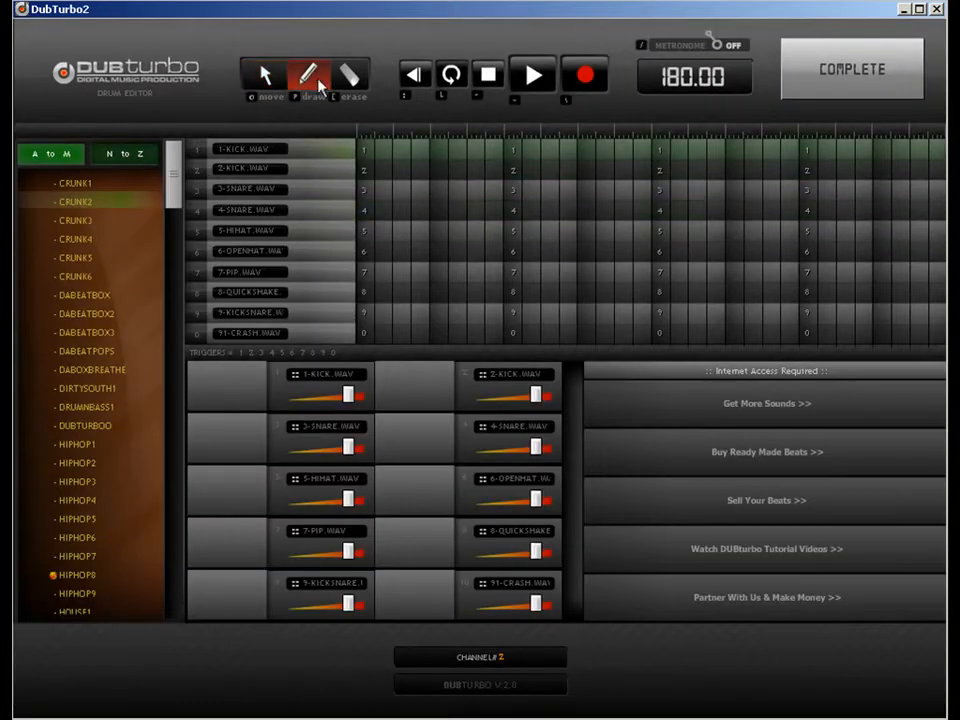
pyautogui.click(366, 150)
pyautogui.click(512, 210)
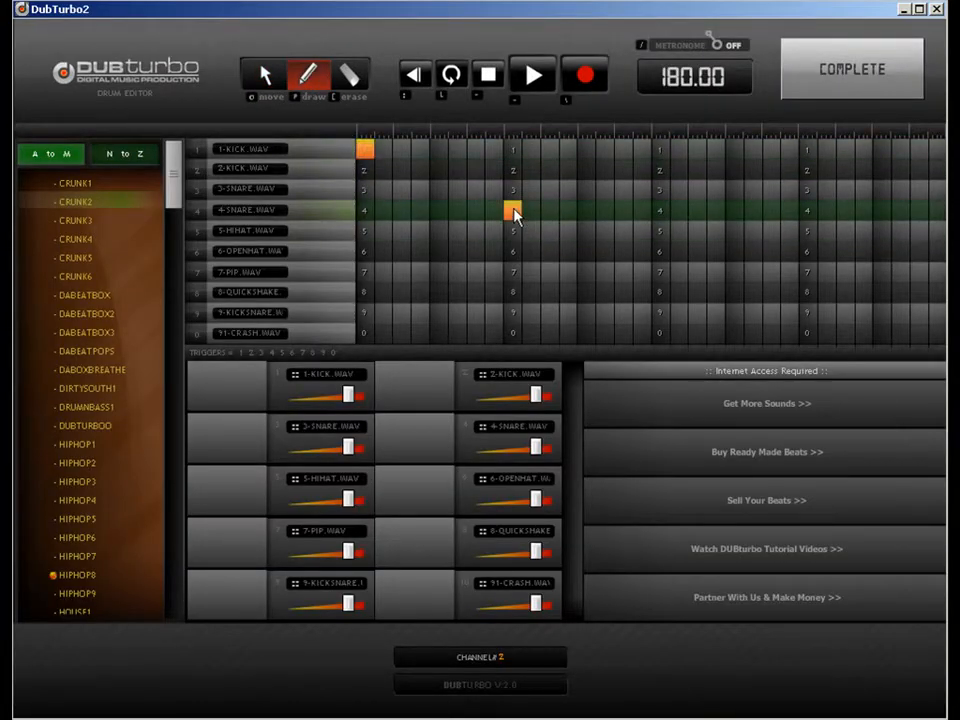
pyautogui.click(735, 150)
pyautogui.click(808, 210)
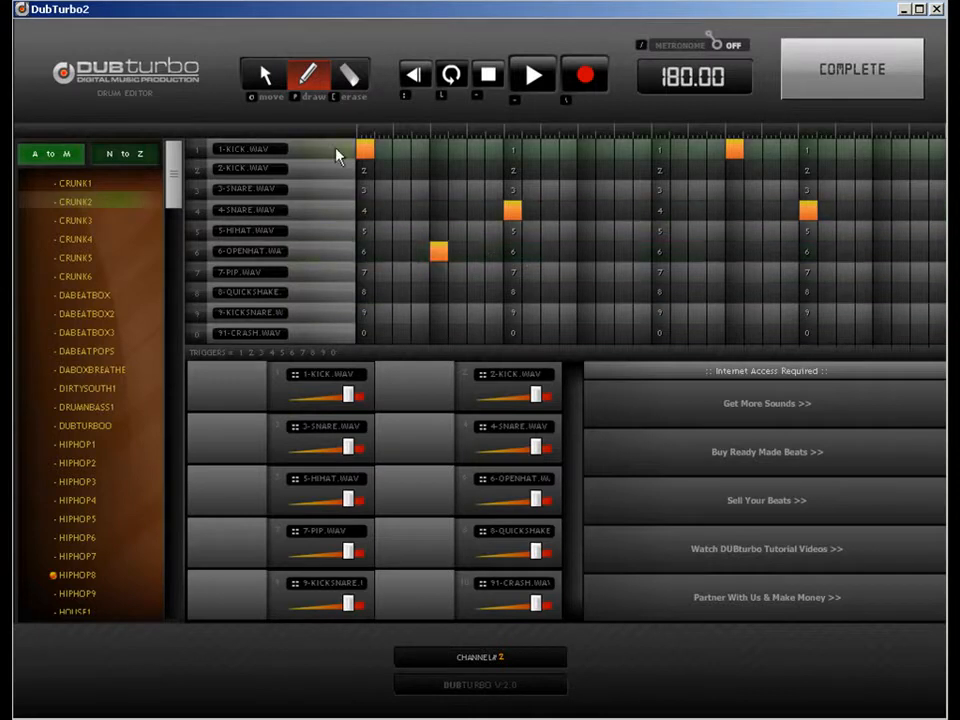
# - Erase the misplaced 6-OPENHAT hit and draw 5-HIHAT.WAV hits at steps 5, 13, 21, 29 and 31, completing track 2's pattern
pyautogui.click(347, 77)
pyautogui.click(437, 252)
pyautogui.press('p')
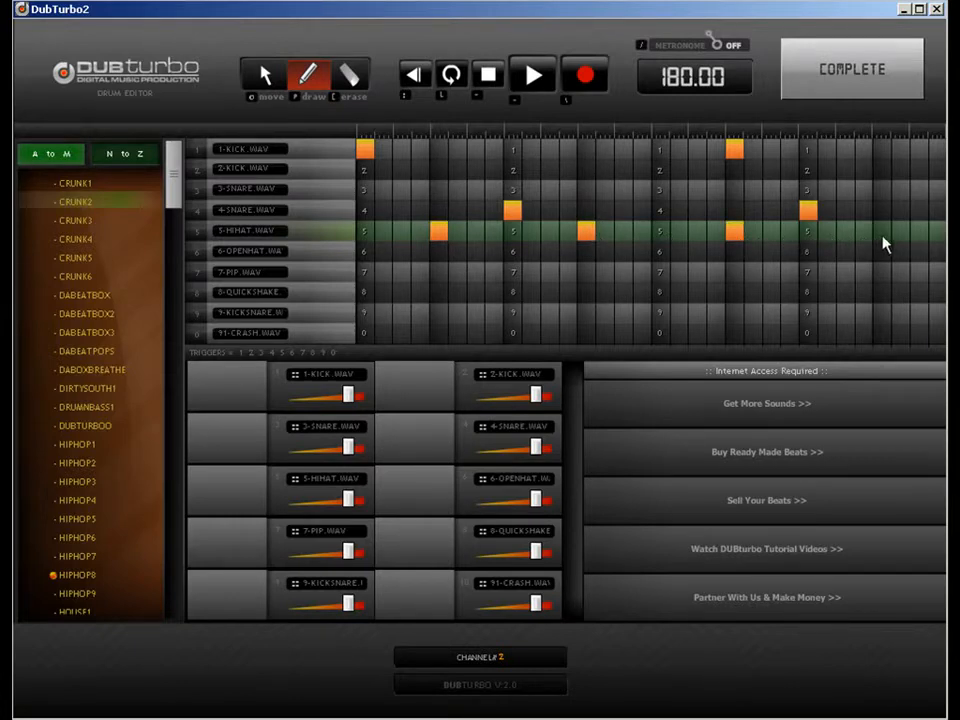
pyautogui.click(830, 80)
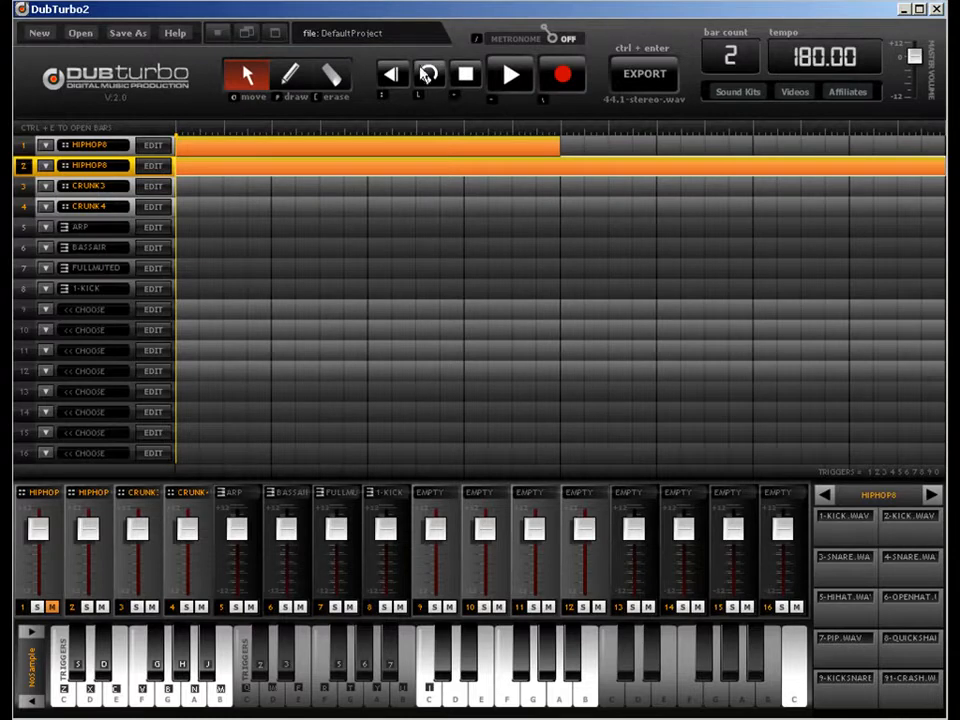
# - Turn looping back on and play track 2's pattern
pyautogui.click(426, 74)
pyautogui.click(511, 75)
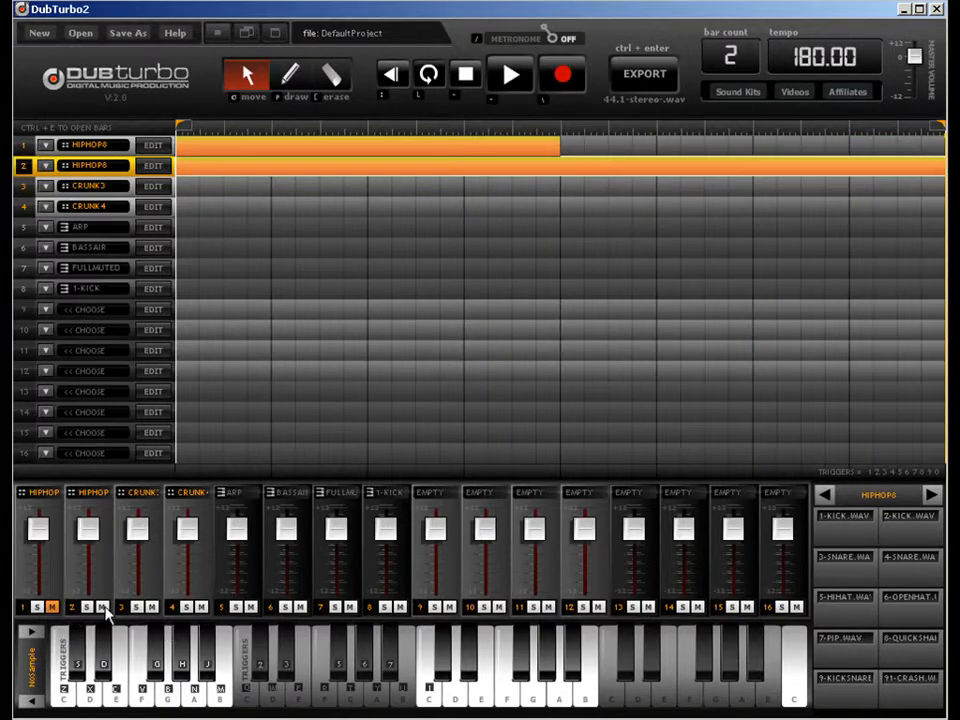
# - Set up track 1 for listening: unmute it, mute track 2, set the tempo to 90 and shorten the loop to track 1's block
pyautogui.doubleClick(825, 56)
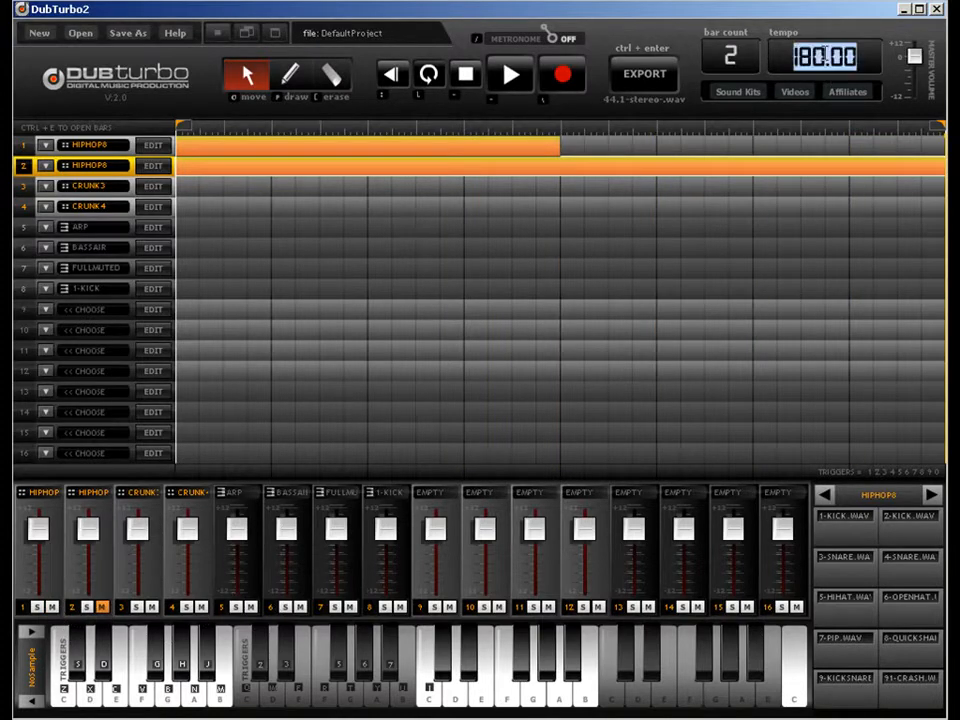
pyautogui.write('90')
pyautogui.press('Return')
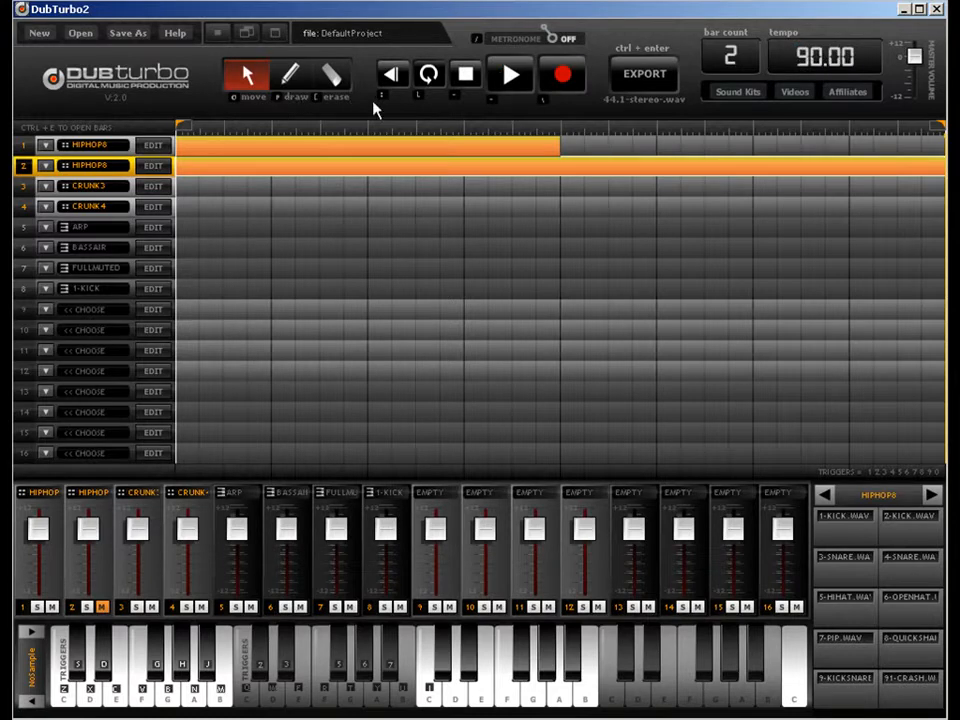
pyautogui.moveTo(936, 128); pyautogui.dragTo(543, 147)
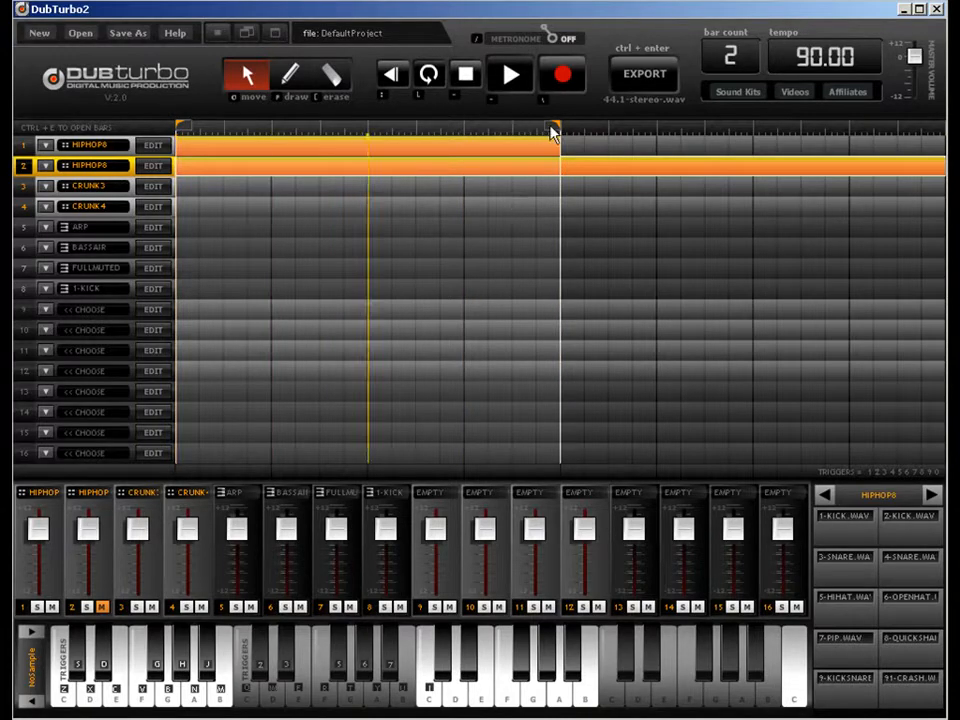
# - Extend the loop back over track 2's full block and switch the mute from track 2 to track 1
pyautogui.moveTo(553, 133); pyautogui.dragTo(936, 128)
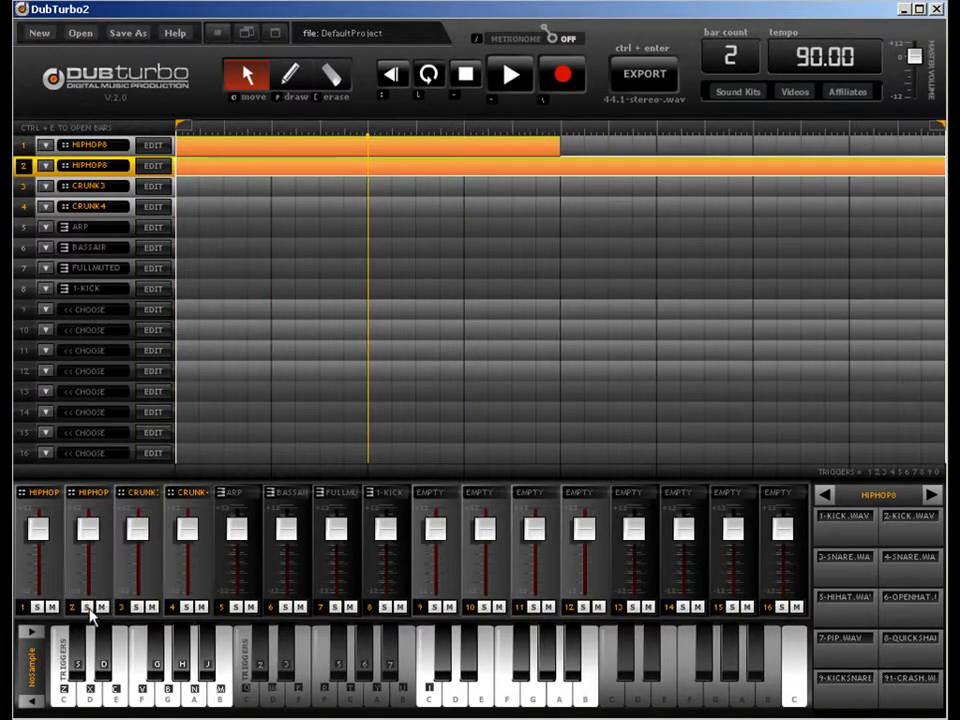
pyautogui.click(52, 606)
# - Add 5-HIHAT.WAV hits at steps 1, 3, 4, 7, 11, 14, 27, 30 and 32 of track 2's pattern and return to the arrangement
pyautogui.hotkey('ctrl', 'e')
pyautogui.click(308, 75)
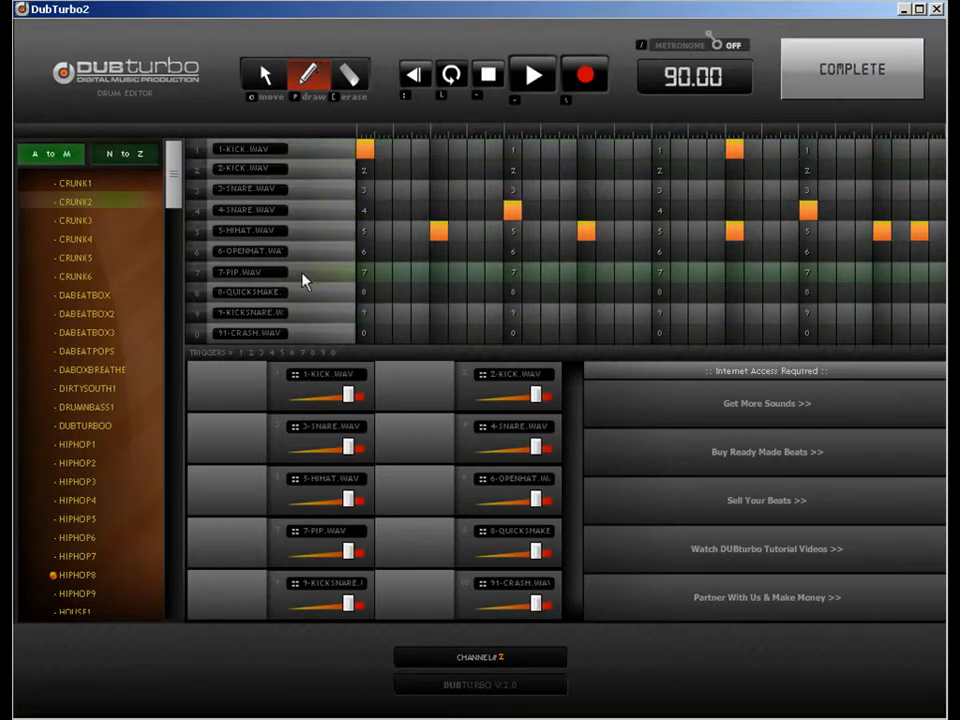
pyautogui.click(475, 231)
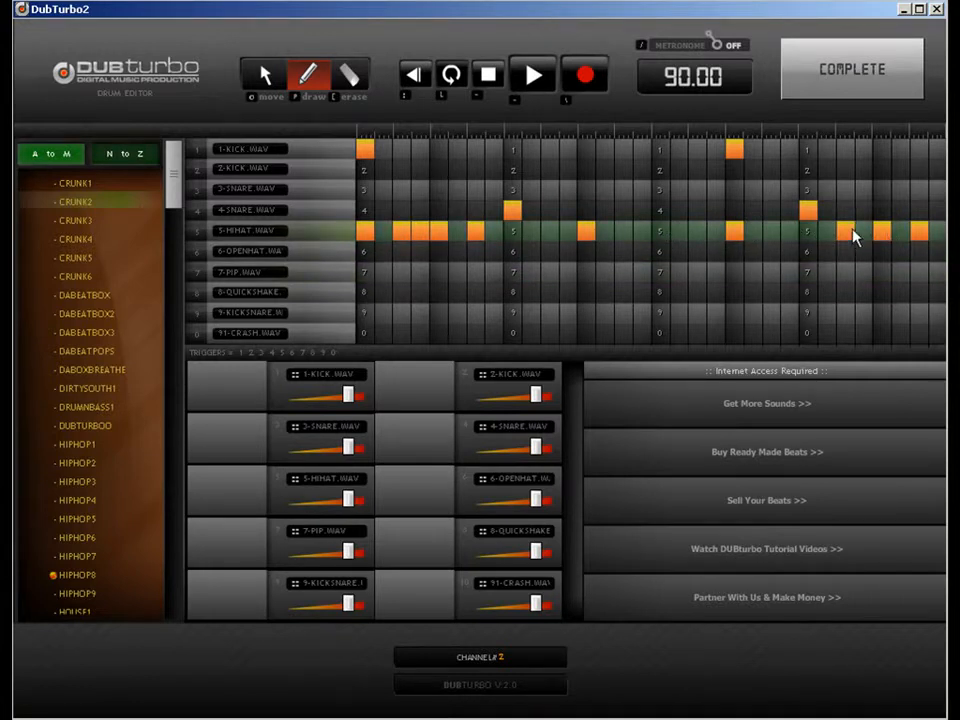
pyautogui.click(900, 231)
pyautogui.click(937, 231)
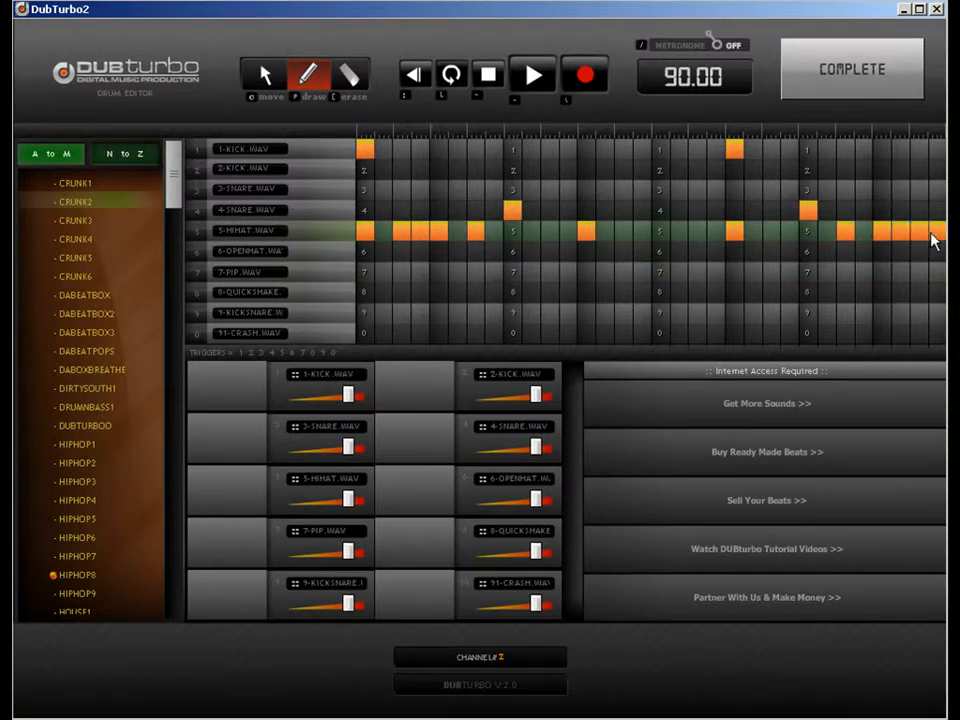
pyautogui.click(553, 232)
pyautogui.click(603, 232)
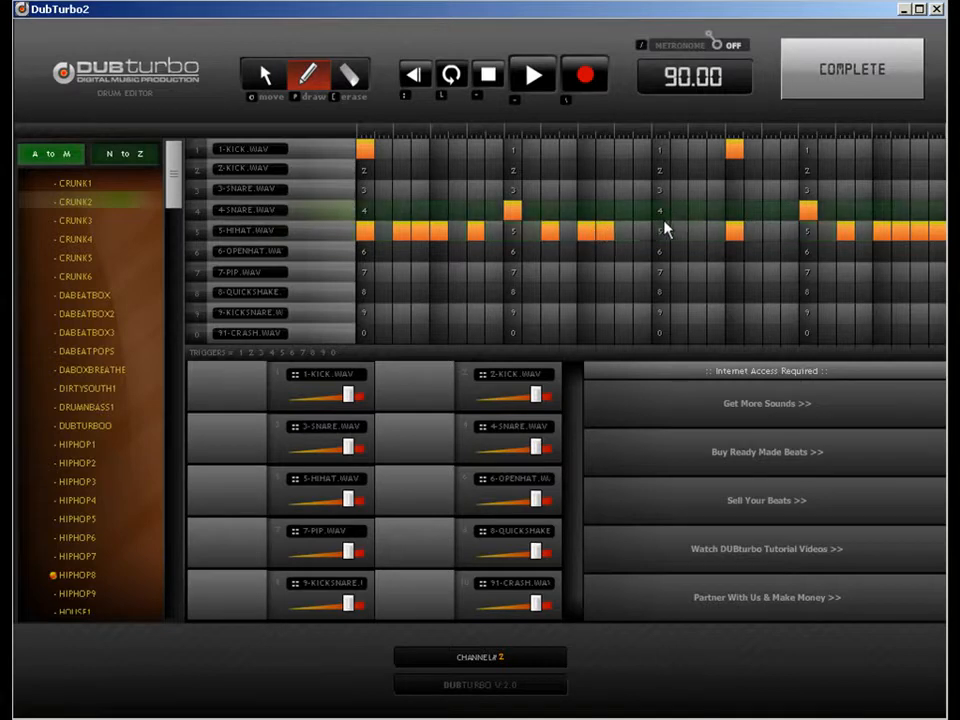
pyautogui.click(852, 69)
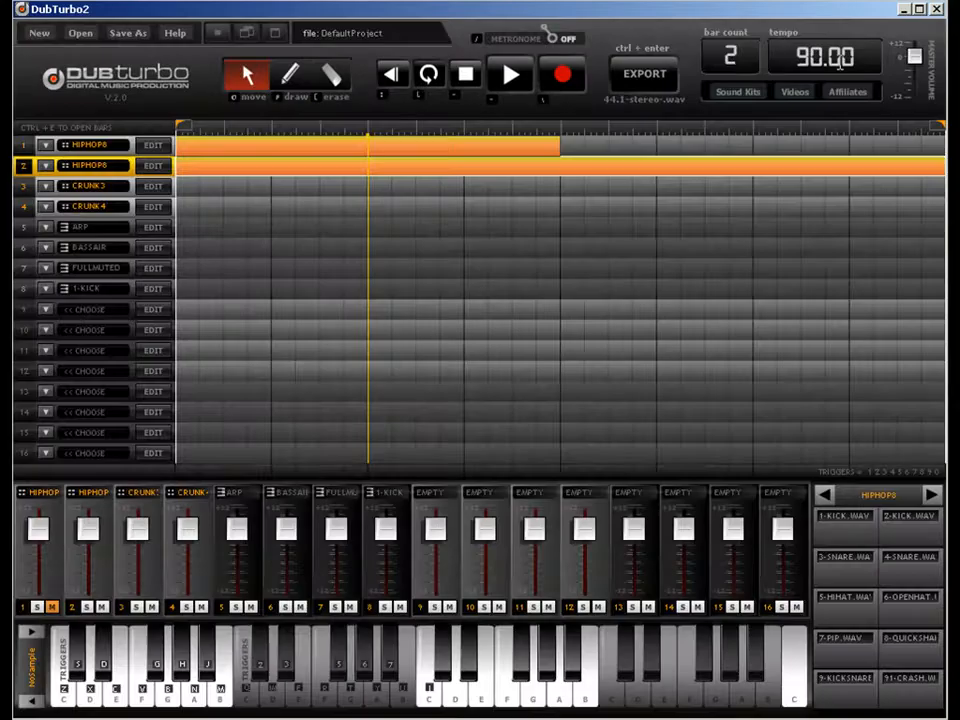
# - Compare the drum patterns of track 1 and track 2 in the drum editor and return to the arrangement
pyautogui.click(429, 149)
pyautogui.hotkey('ctrl', 'e')
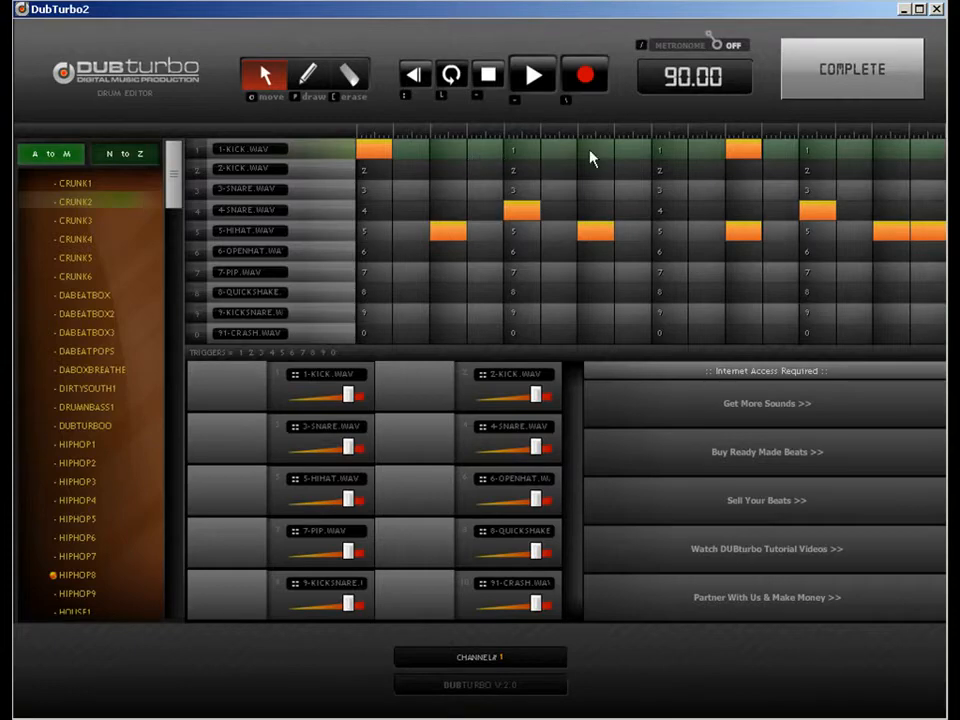
pyautogui.click(797, 79)
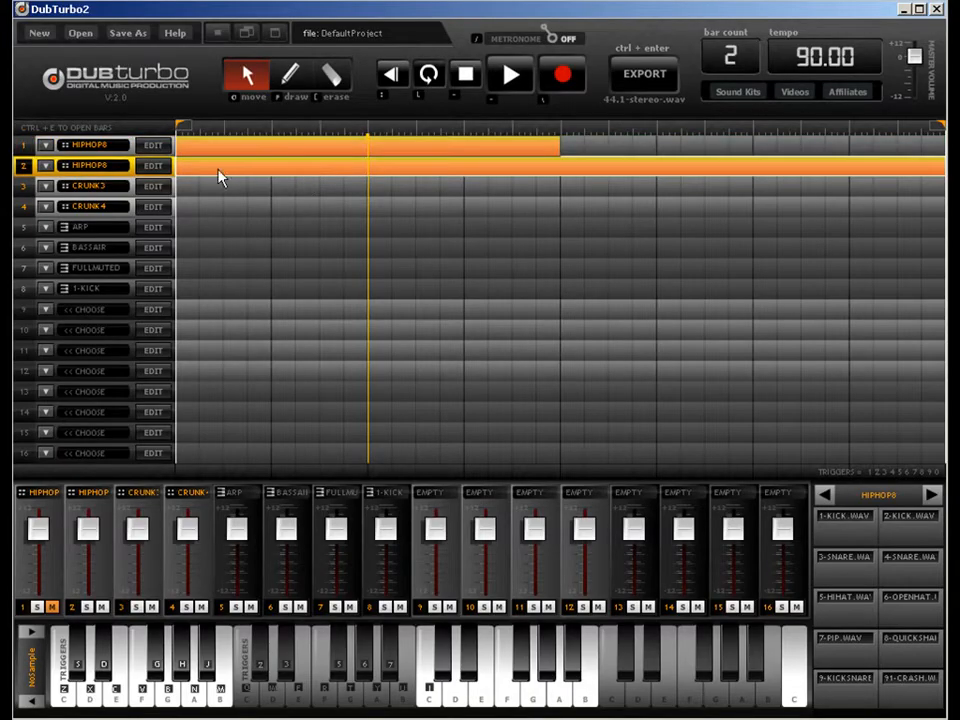
pyautogui.click(155, 147)
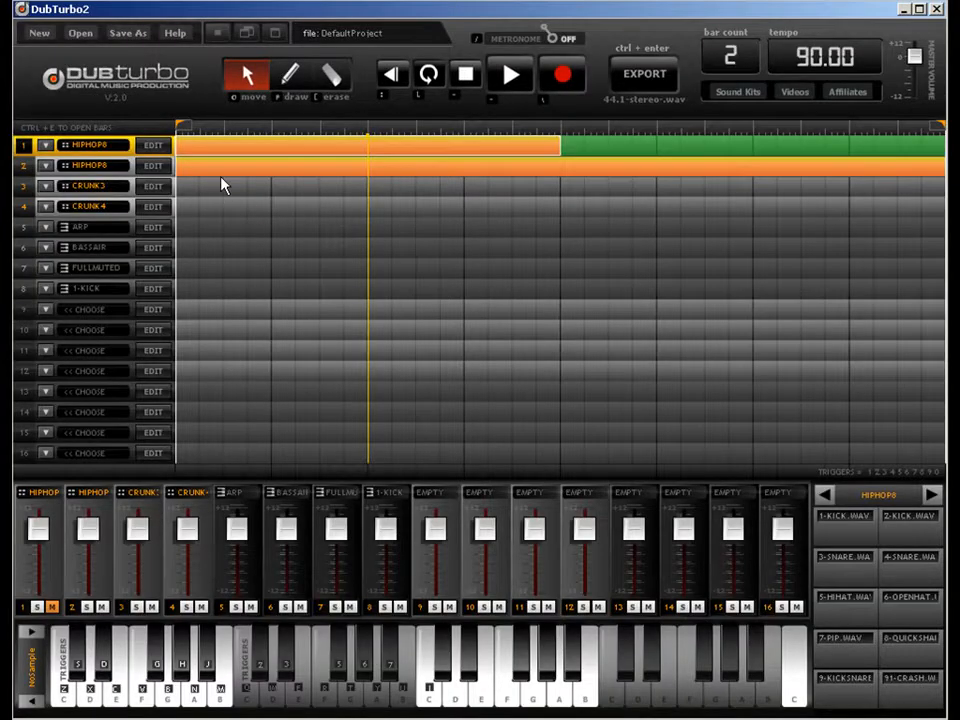
pyautogui.click(153, 168)
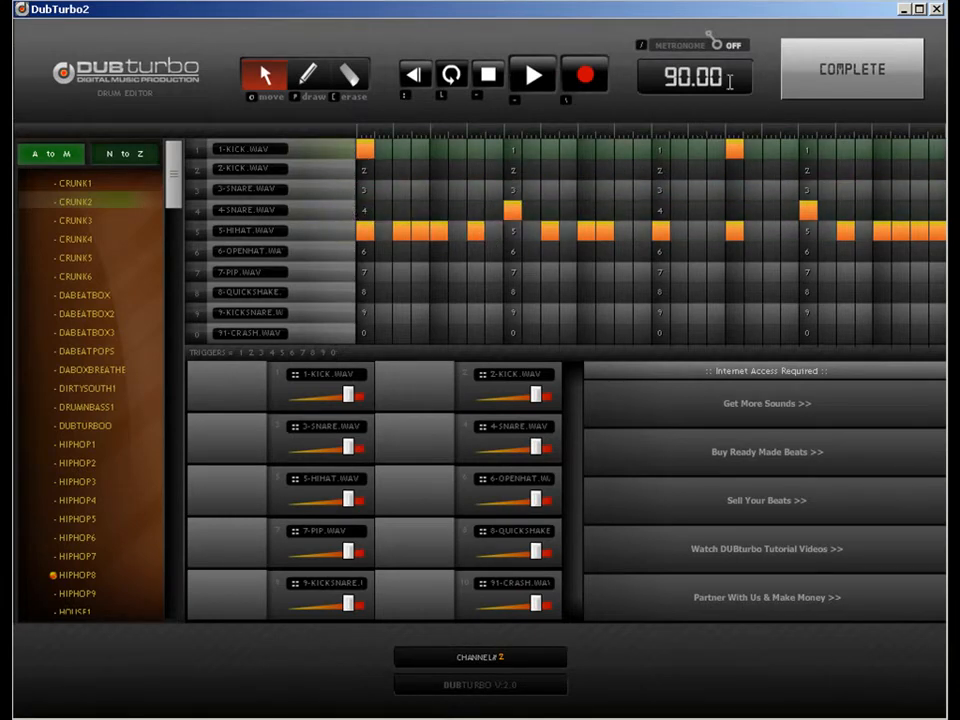
pyautogui.click(846, 62)
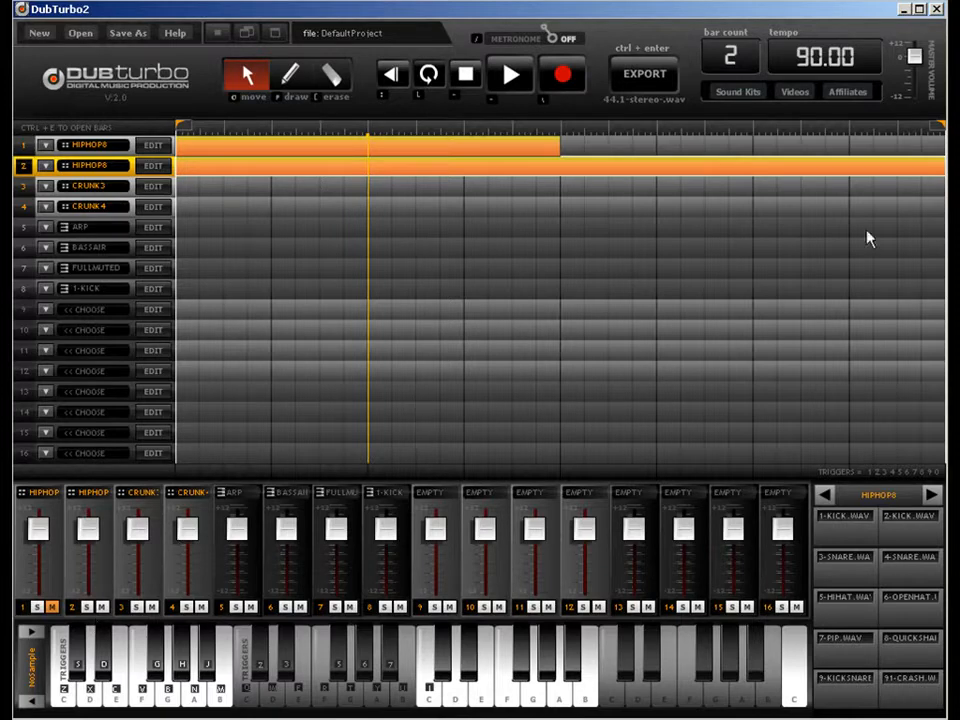
# - Repeat track 1's block over the second half of the timeline and switch the mute from track 1 to track 2
pyautogui.click(600, 147)
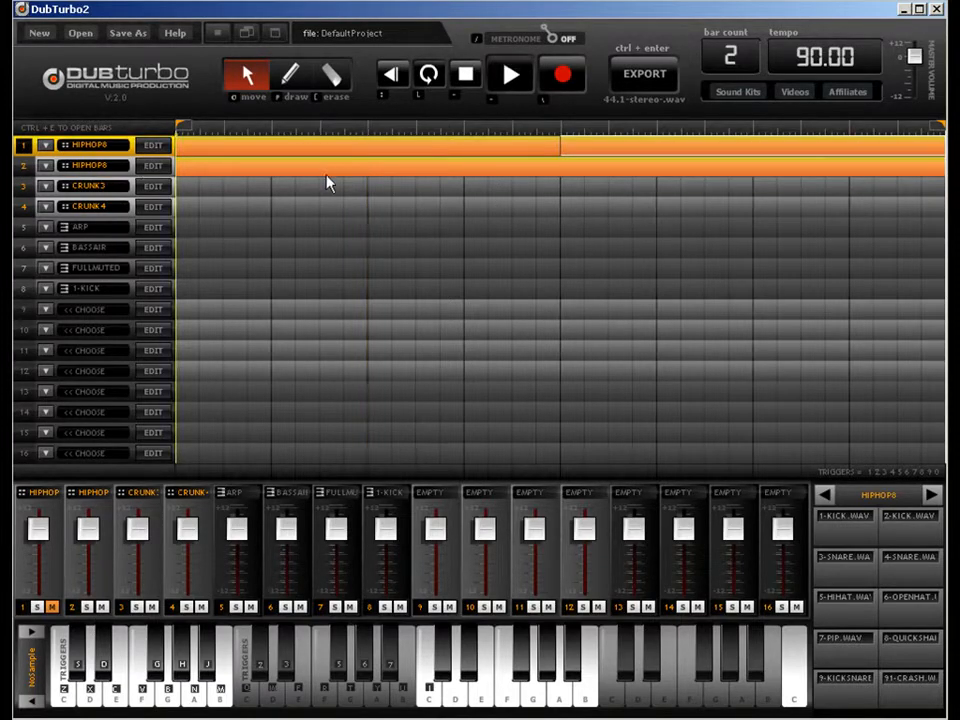
pyautogui.click(104, 608)
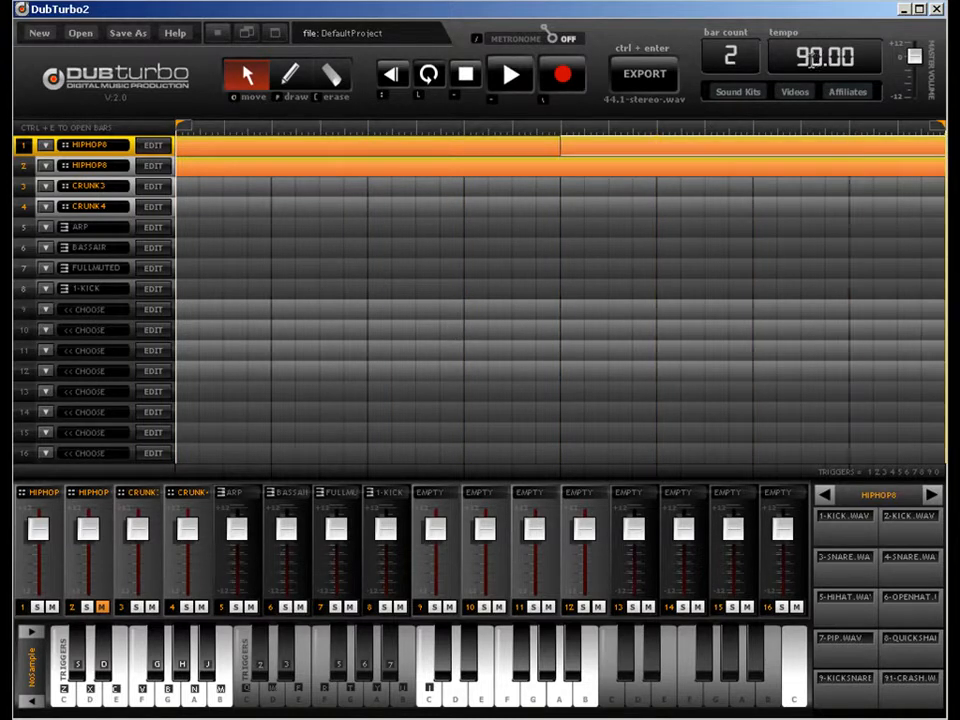
# - Set the tempo to 180, switch the mute from track 2 to track 1 and play track 2's pattern
pyautogui.click(811, 58)
pyautogui.write('180.00')
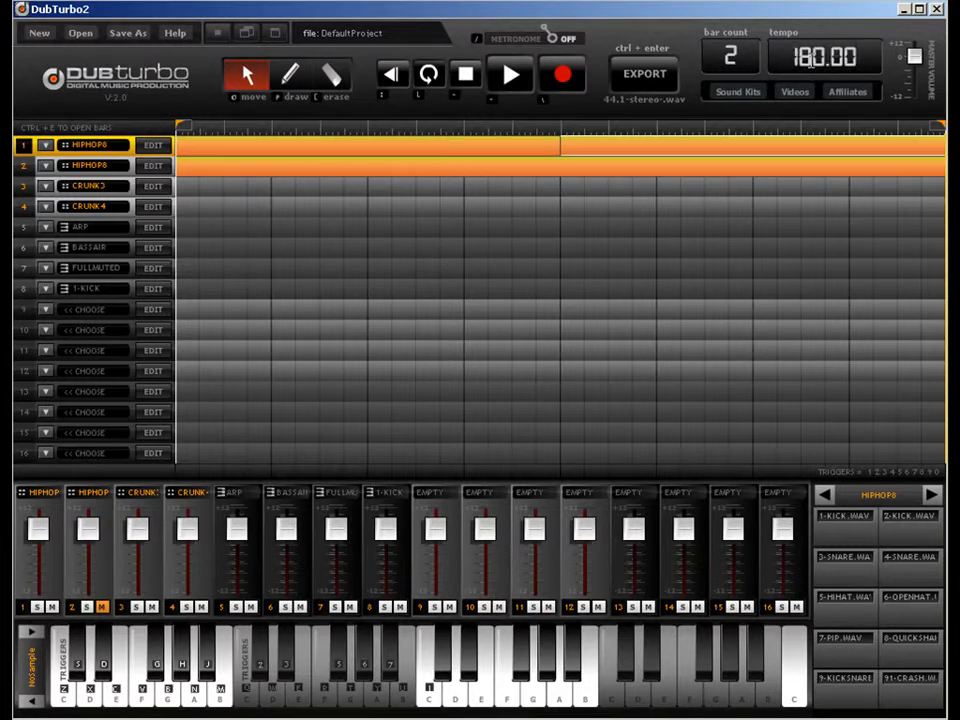
pyautogui.click(52, 607)
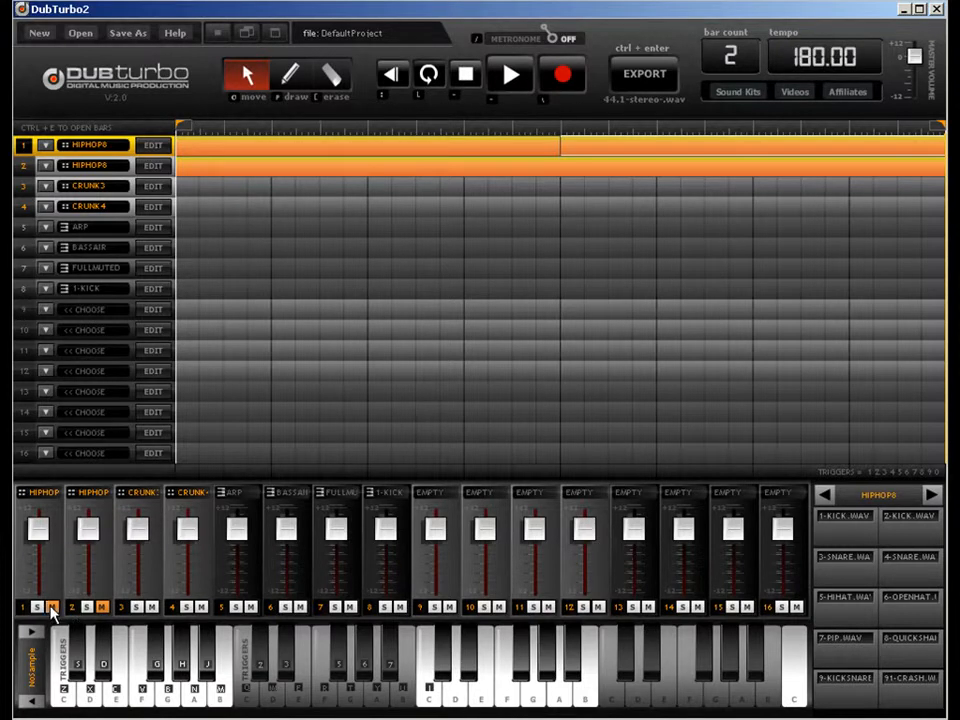
pyautogui.click(102, 608)
pyautogui.press('space')
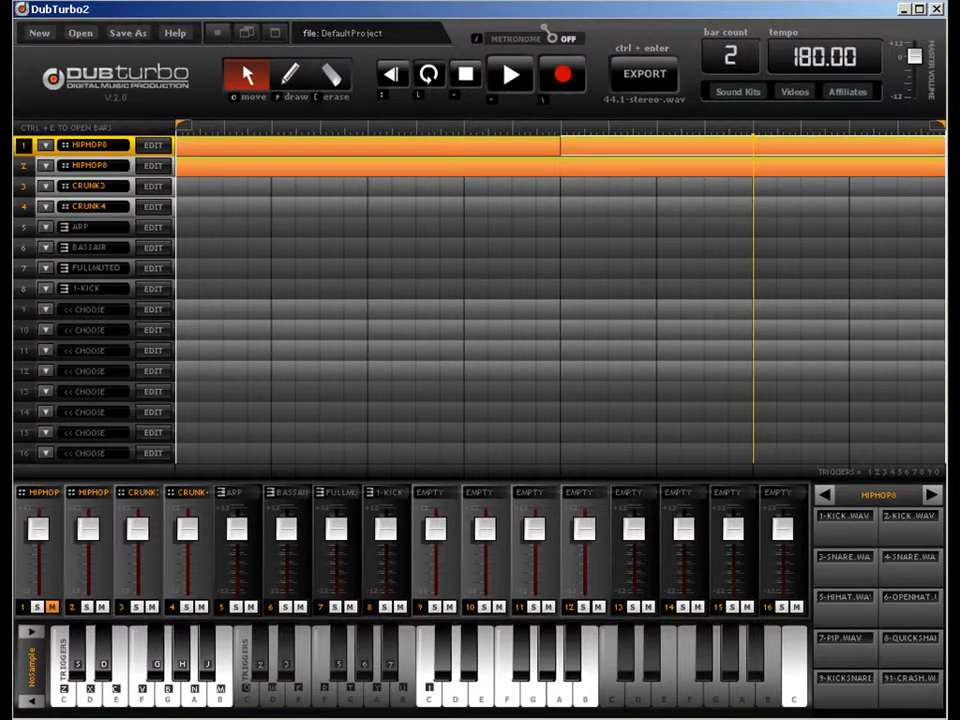
# - Erase the blocks on tracks 1 and 2 and start a new project
pyautogui.click(824, 56)
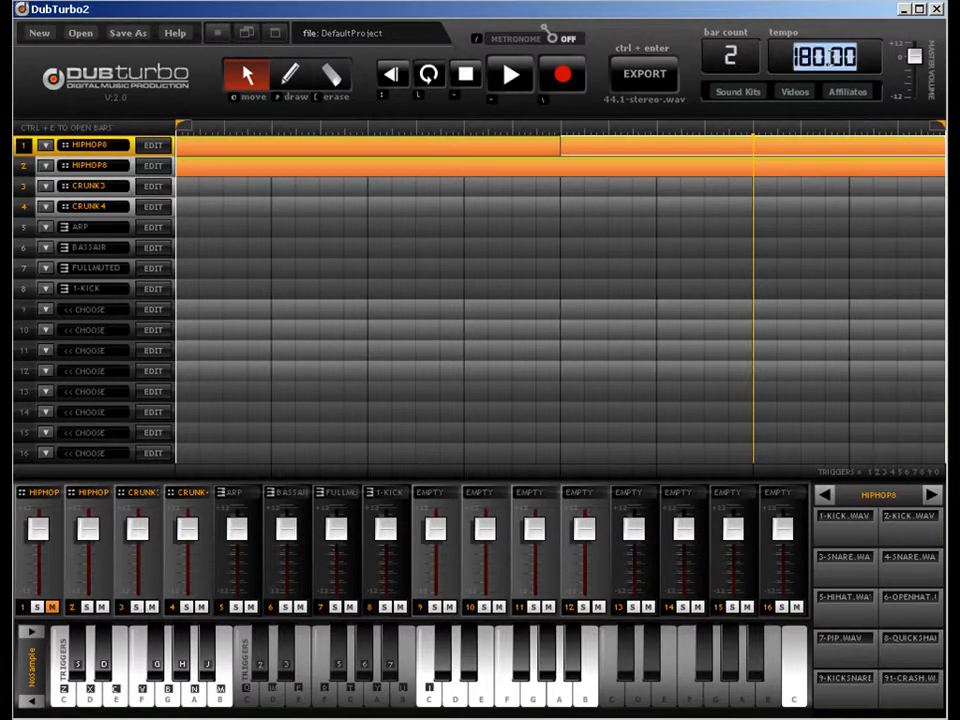
pyautogui.click(330, 75)
pyautogui.click(414, 170)
pyautogui.click(572, 148)
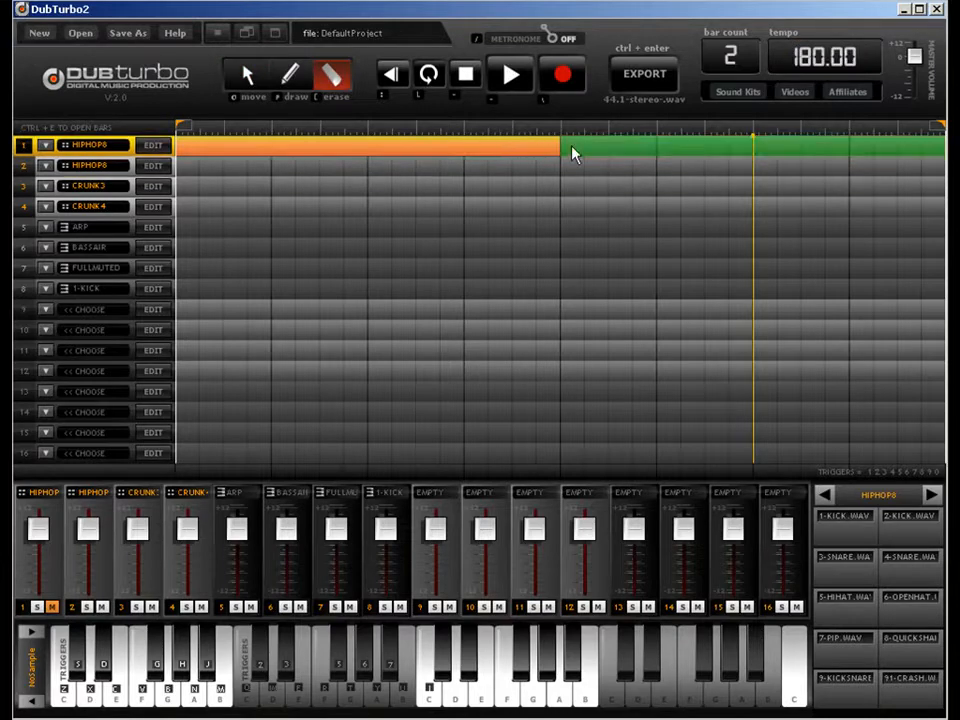
pyautogui.click(520, 147)
pyautogui.click(42, 36)
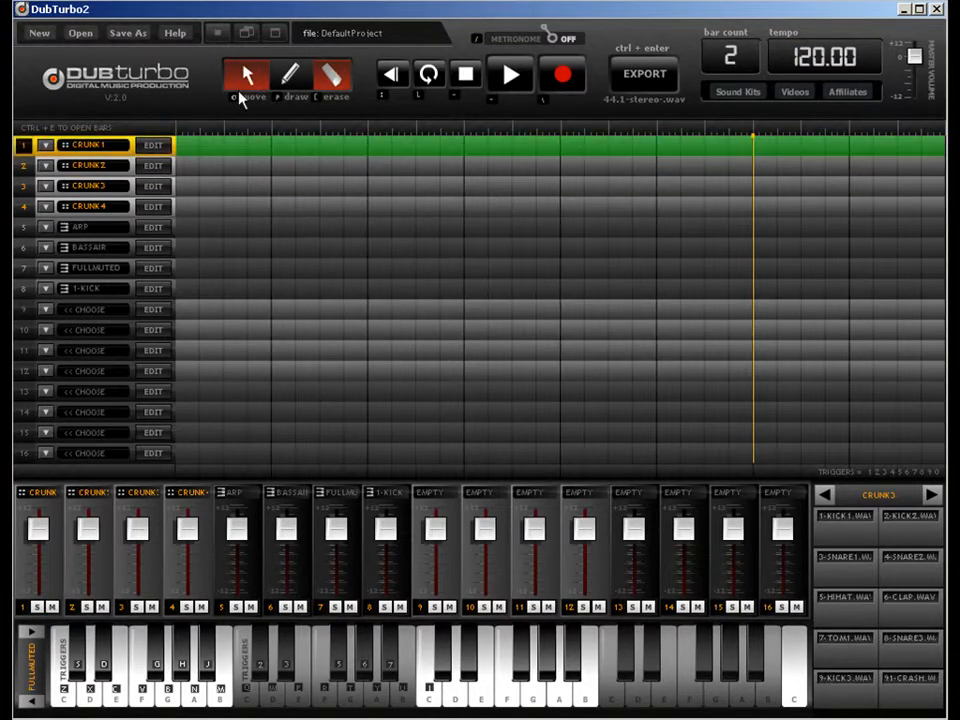
# - Draw a block across the full timeline on track 1 and set the tempo to 190
pyautogui.click(260, 79)
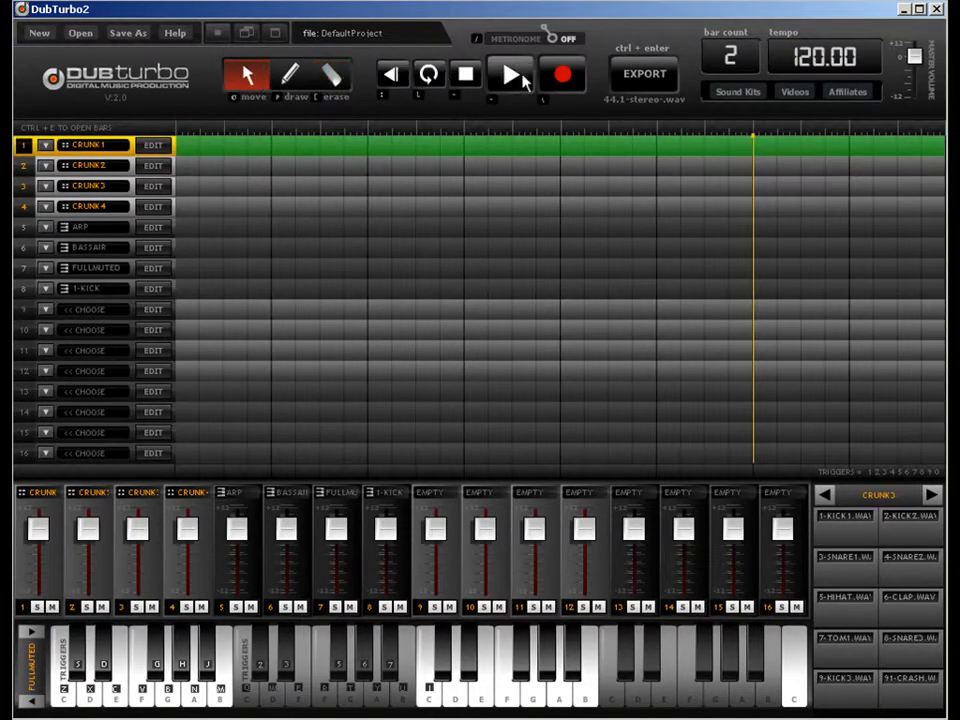
pyautogui.press('r')
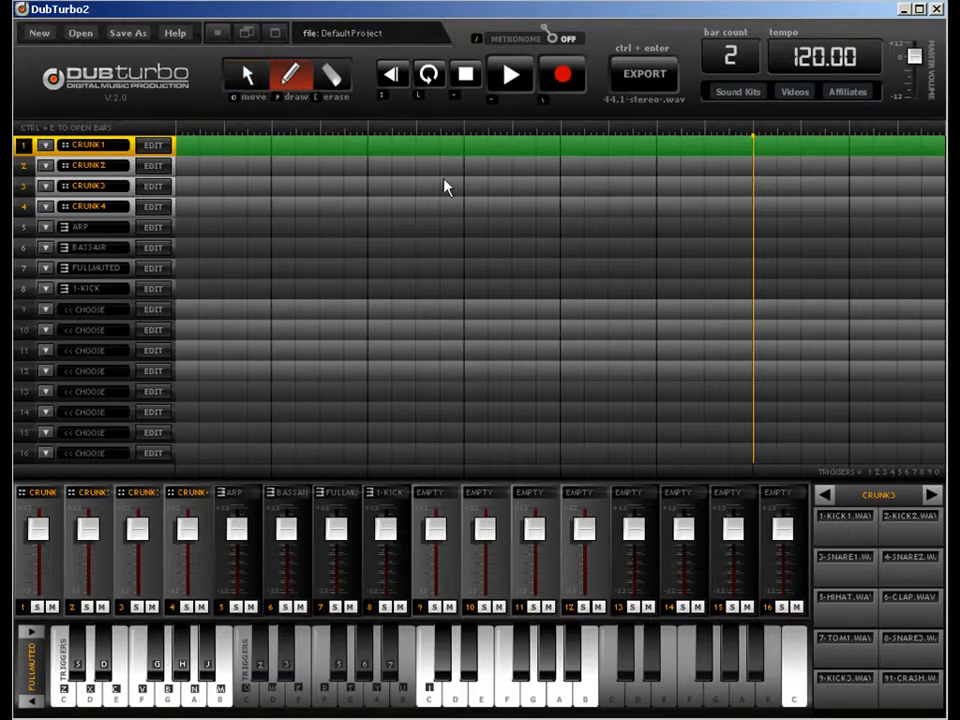
pyautogui.click(289, 150)
pyautogui.click(858, 148)
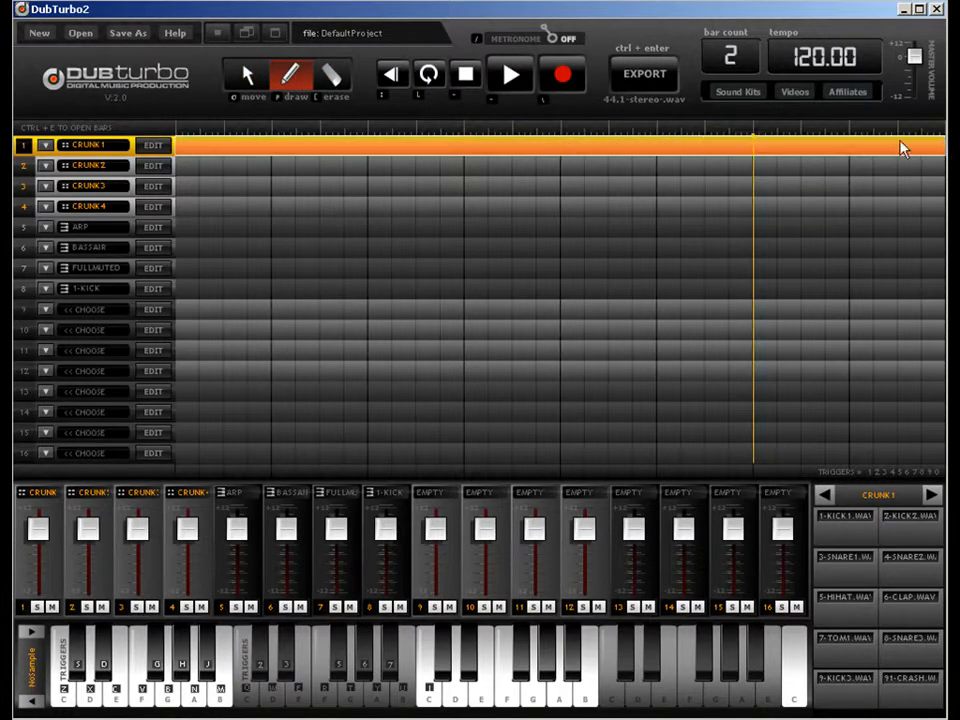
pyautogui.click(806, 62)
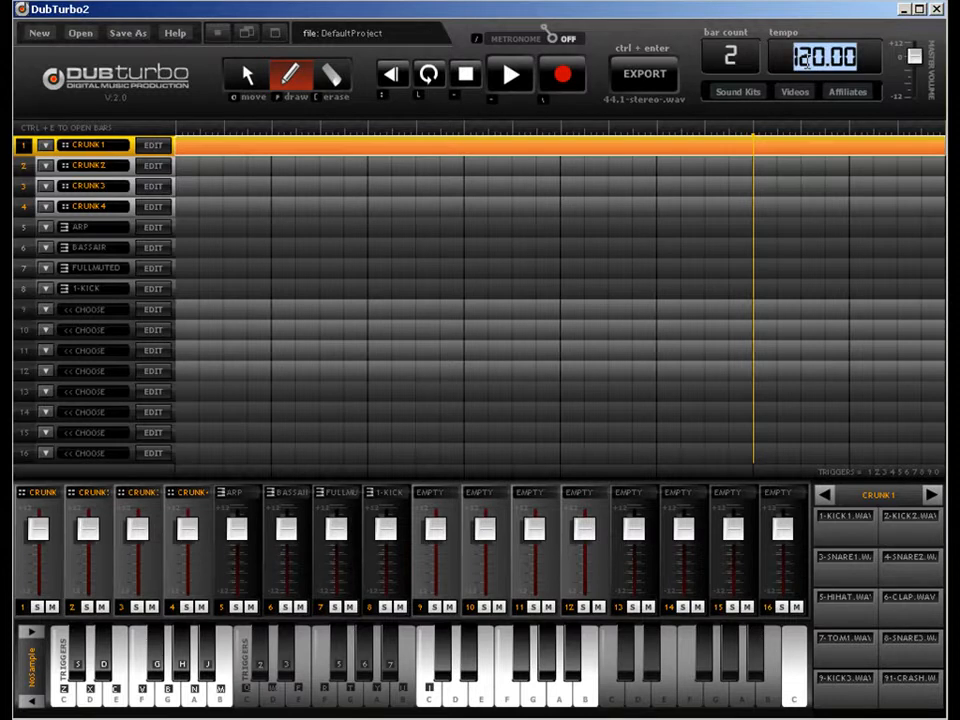
pyautogui.write('190')
pyautogui.press('Return')
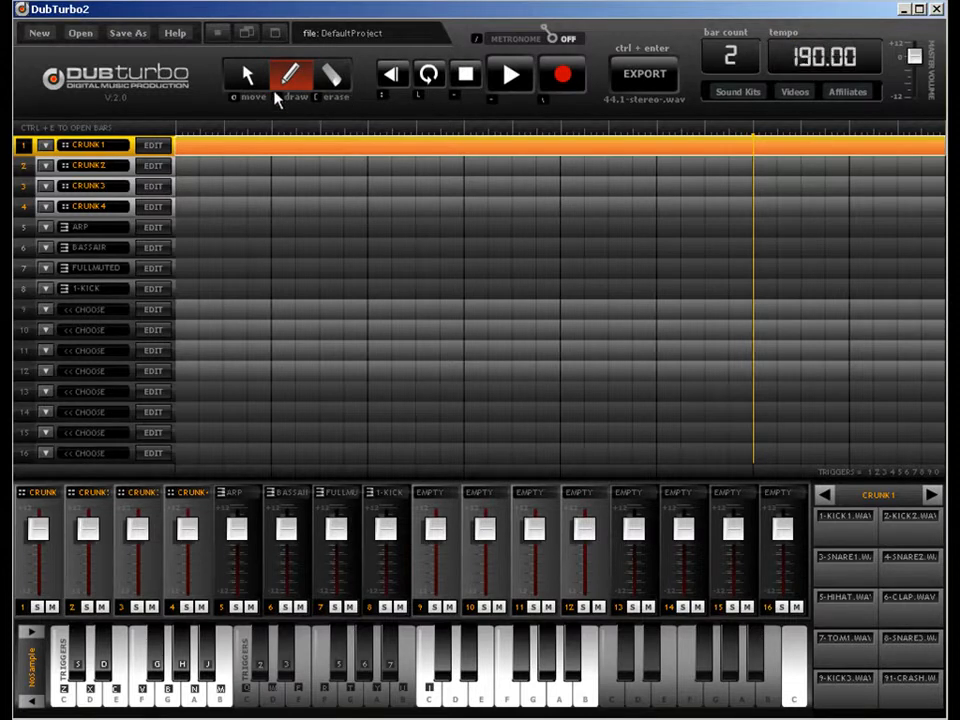
pyautogui.press('o')
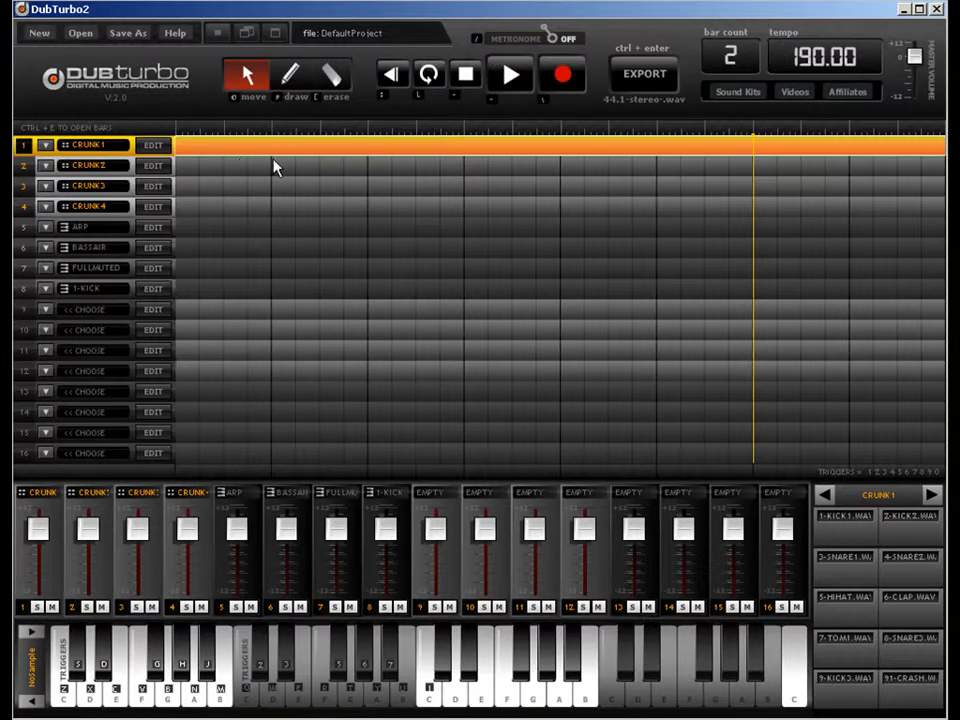
# - Draw a half-timeline block on track 2 and swap it with the full-timeline block on track 1
pyautogui.click(290, 78)
pyautogui.click(460, 163)
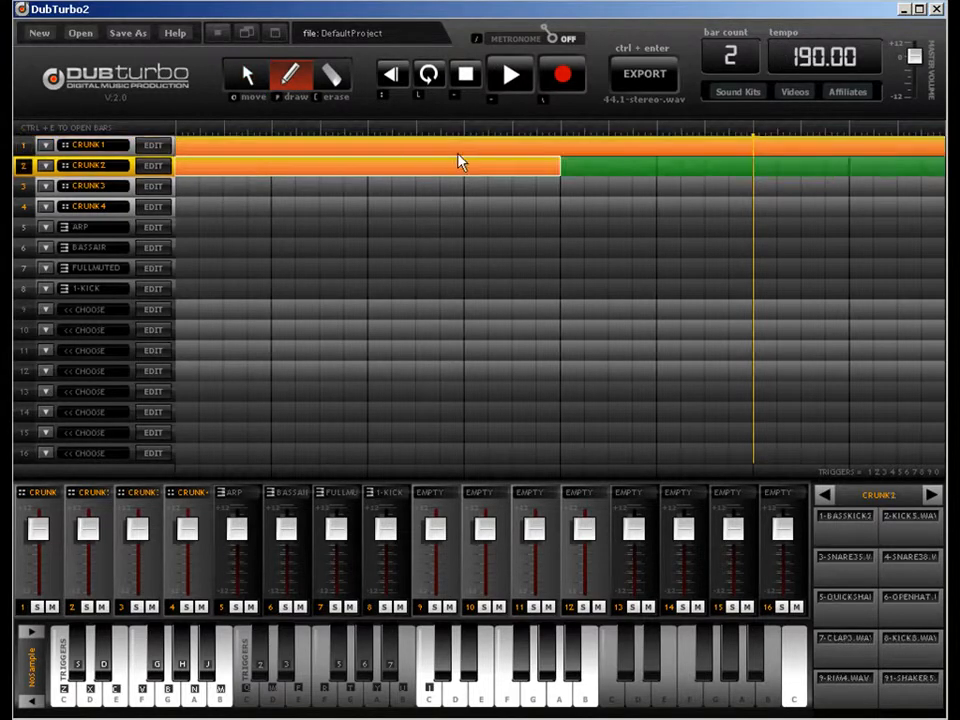
pyautogui.click(247, 75)
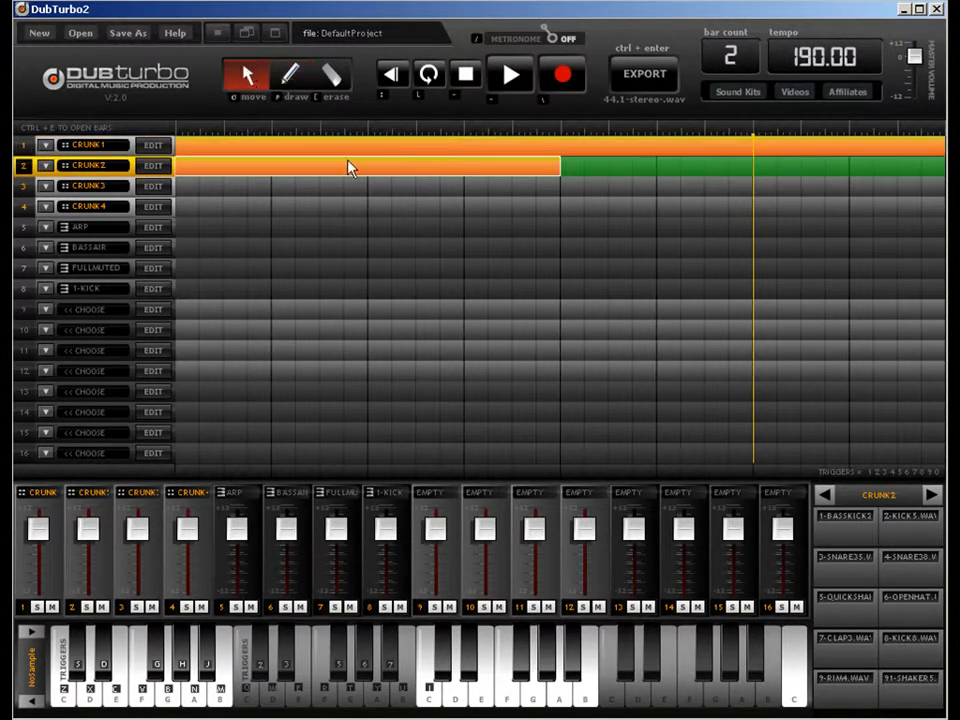
pyautogui.moveTo(349, 147); pyautogui.dragTo(333, 165)
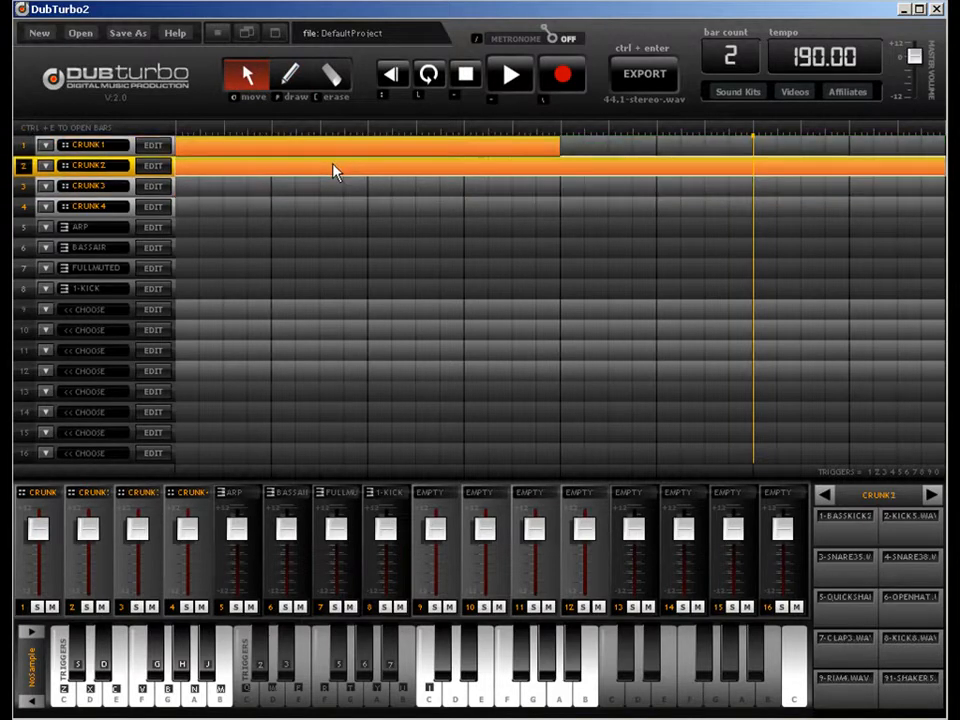
# - Turn on looping over just track 1's block and load the HOUSE3 drum kit into track 1
pyautogui.click(436, 150)
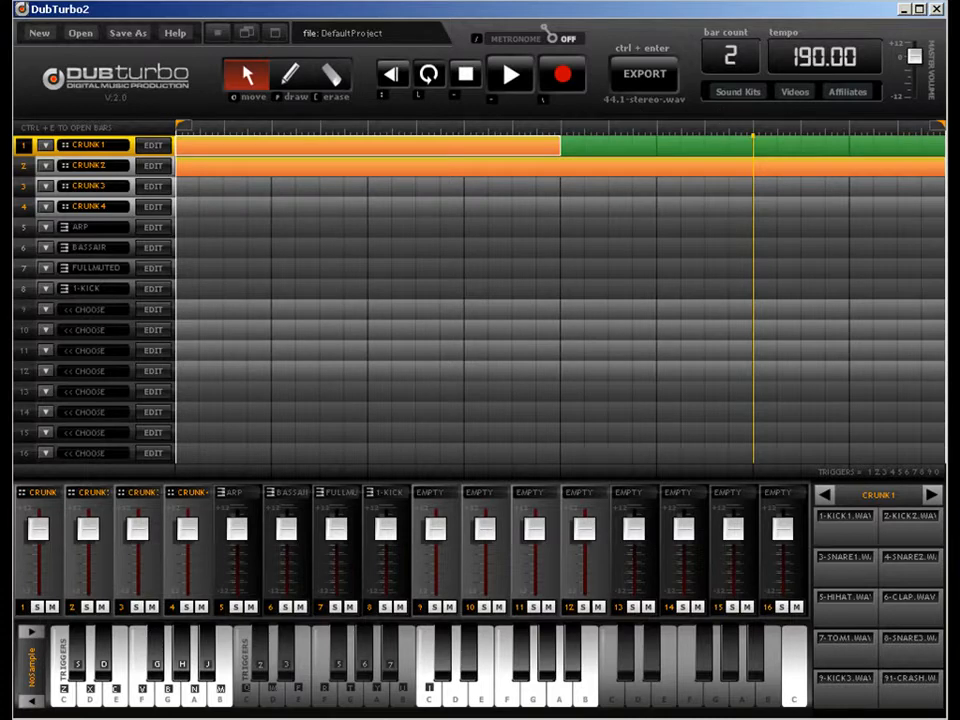
pyautogui.moveTo(940, 128); pyautogui.dragTo(548, 141)
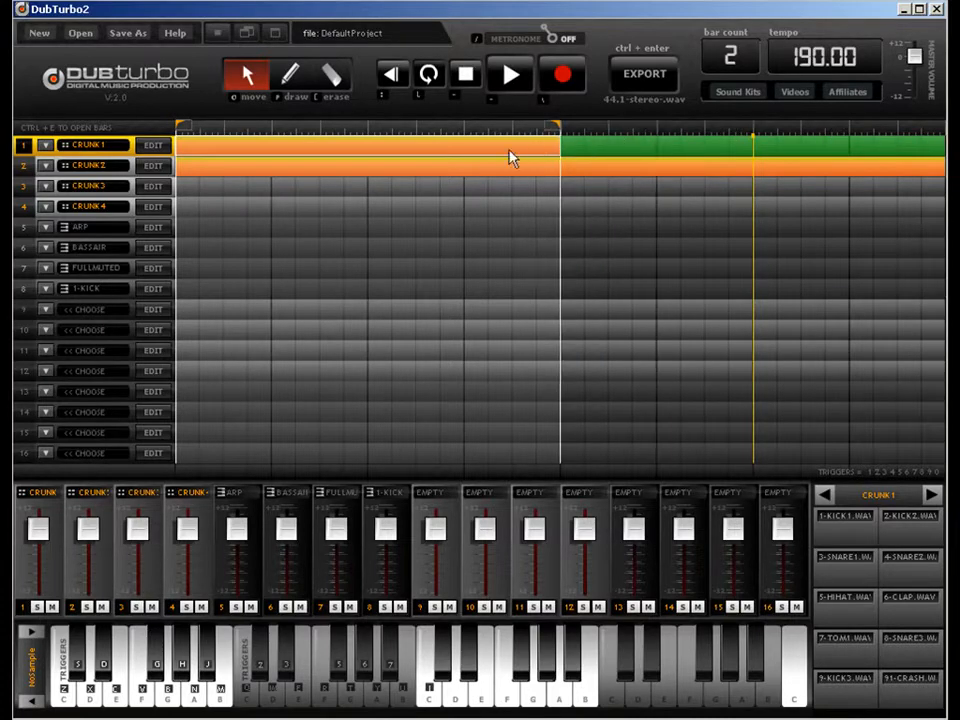
pyautogui.click(158, 146)
pyautogui.moveTo(180, 184); pyautogui.dragTo(184, 422)
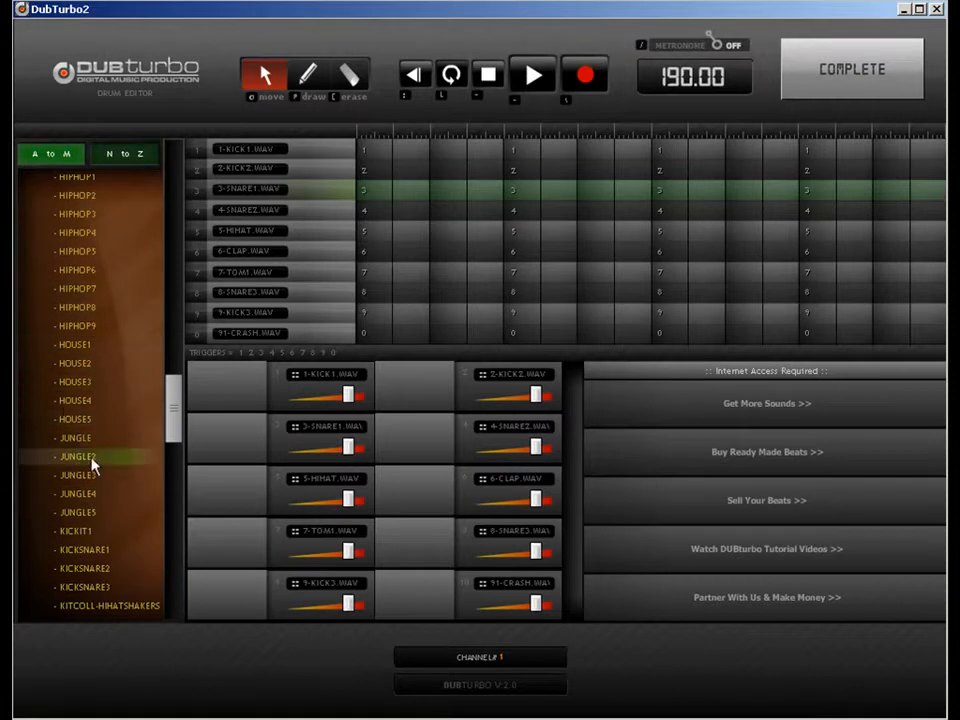
pyautogui.click(88, 382)
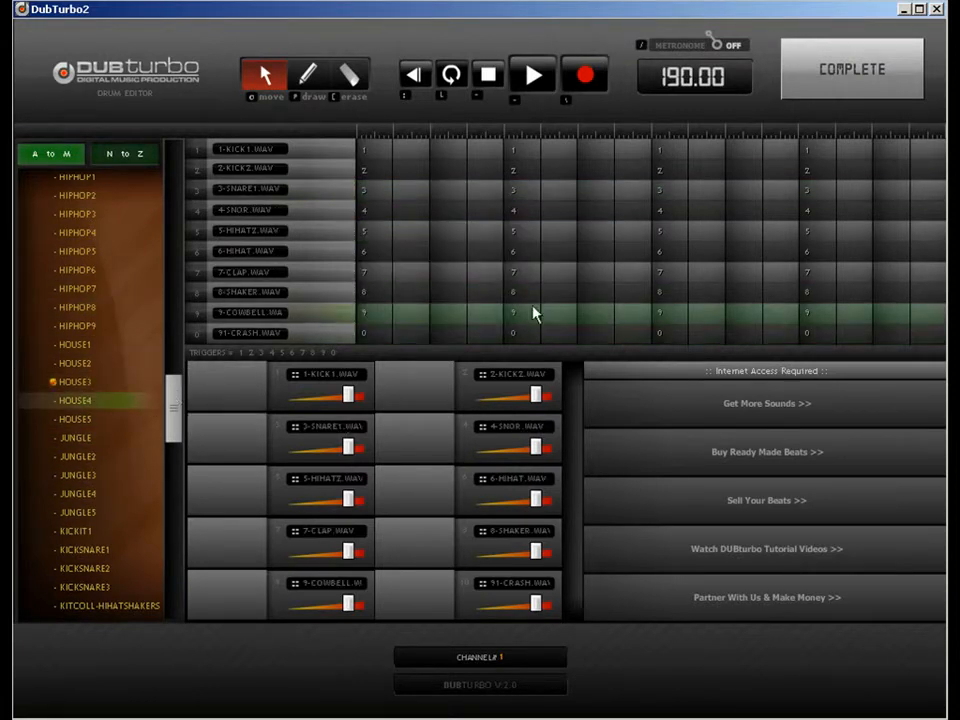
# - Add 1-KICK1.WAV hits at steps 1, 5, 9 and 13 and 4-SNOR.WAV hits at steps 7 and 15 of track 1's pattern
pyautogui.click(307, 75)
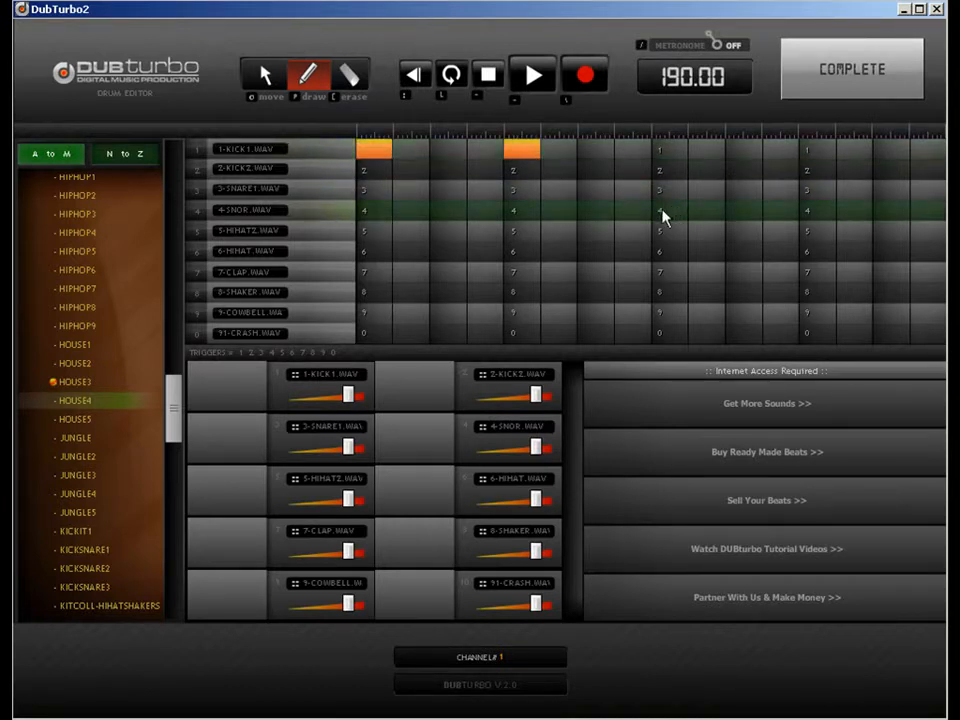
pyautogui.click(600, 212)
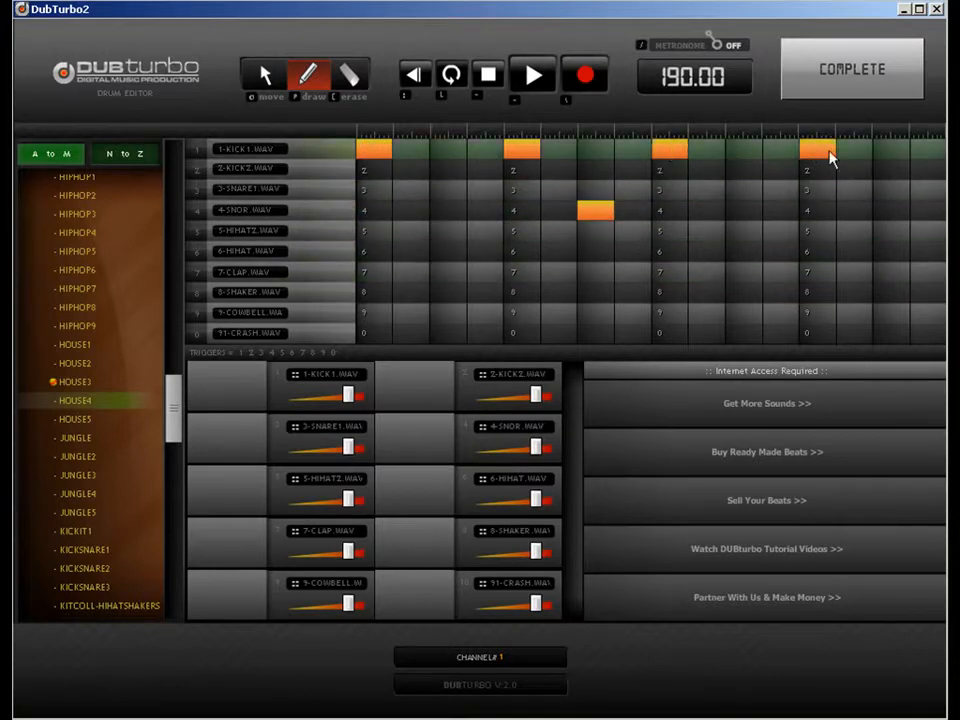
pyautogui.click(892, 211)
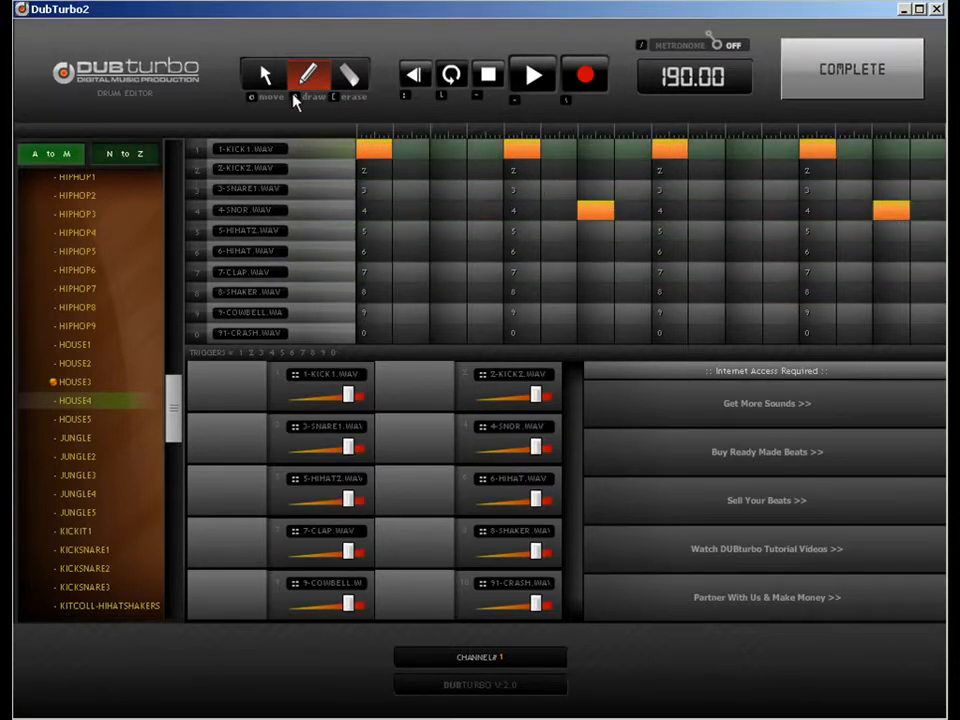
# - Move the second and fourth kicks to steps 4 and 12, shift both snare hits to 3-SNARE1.WAV, and return to the arrangement
pyautogui.press('q')
pyautogui.moveTo(516, 150); pyautogui.dragTo(476, 153)
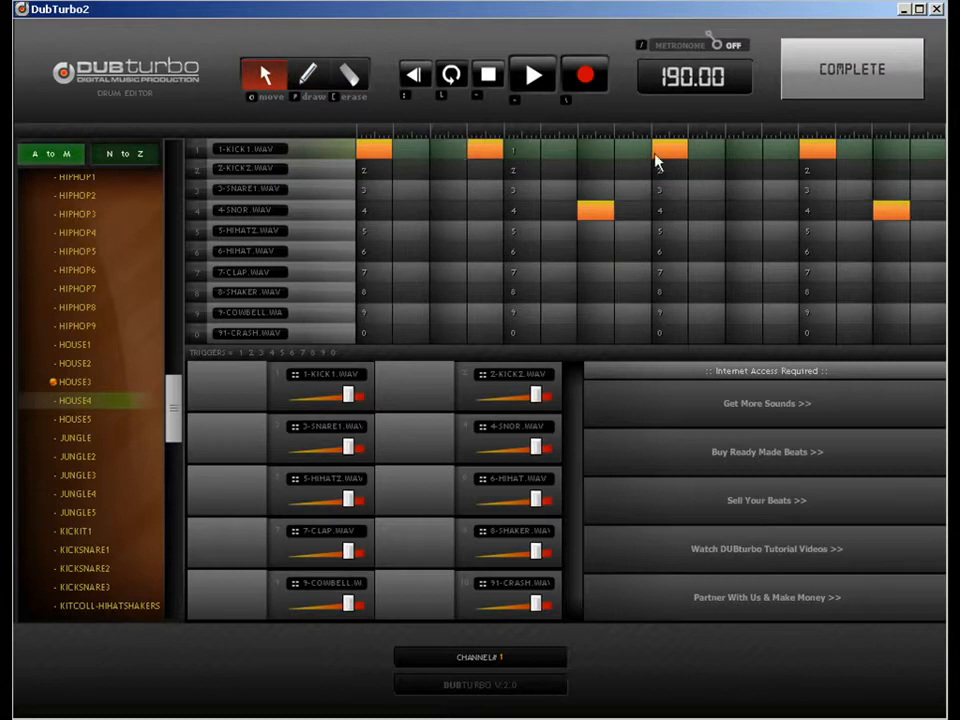
pyautogui.moveTo(810, 157); pyautogui.dragTo(776, 152)
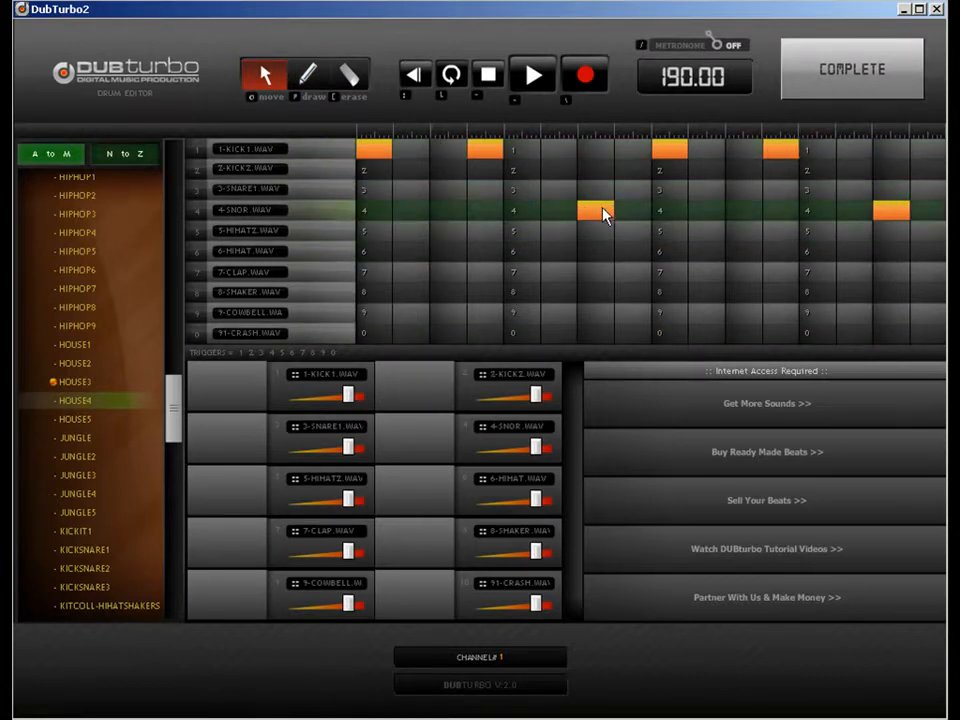
pyautogui.moveTo(605, 213); pyautogui.dragTo(608, 196)
pyautogui.moveTo(882, 210); pyautogui.dragTo(884, 191)
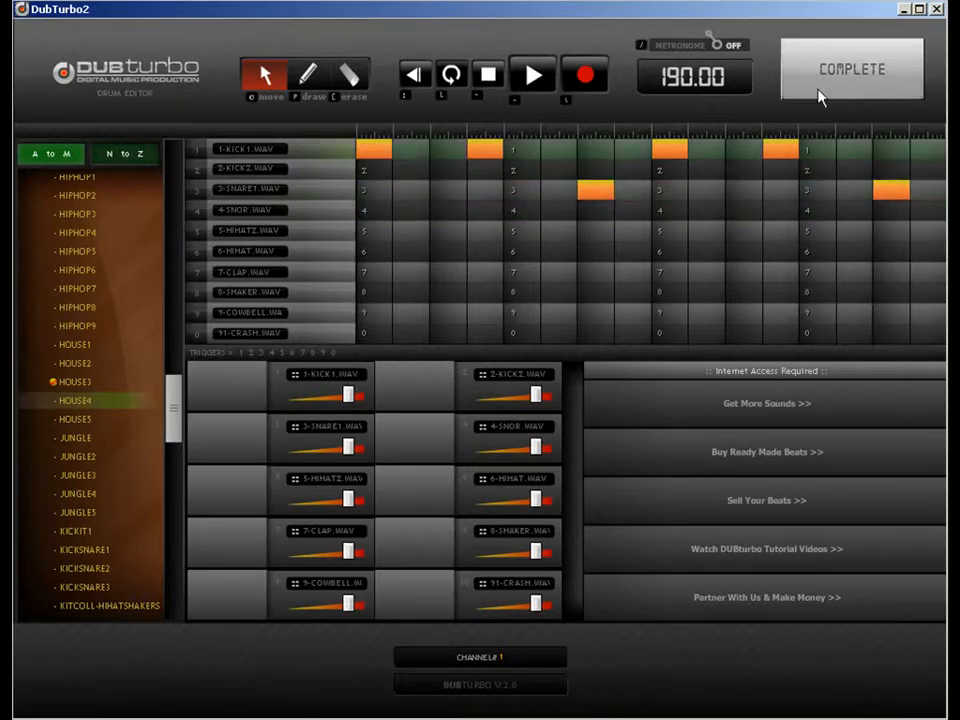
pyautogui.click(852, 70)
# - Open track 2's pattern and load the HOUSE3 drum kit into it
pyautogui.click(160, 167)
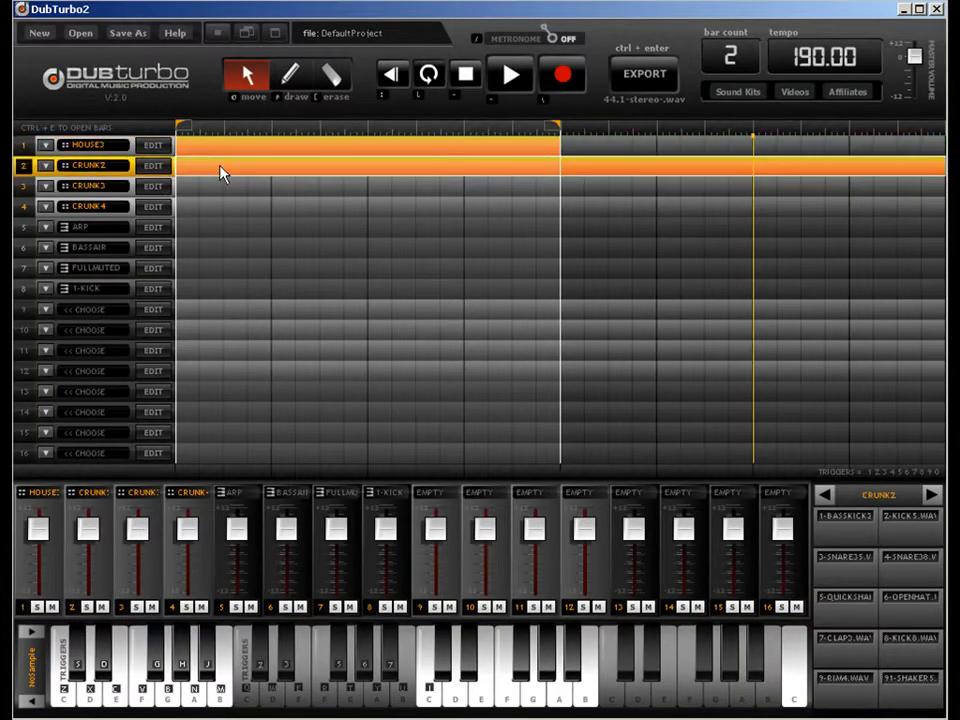
pyautogui.moveTo(171, 197); pyautogui.dragTo(171, 379)
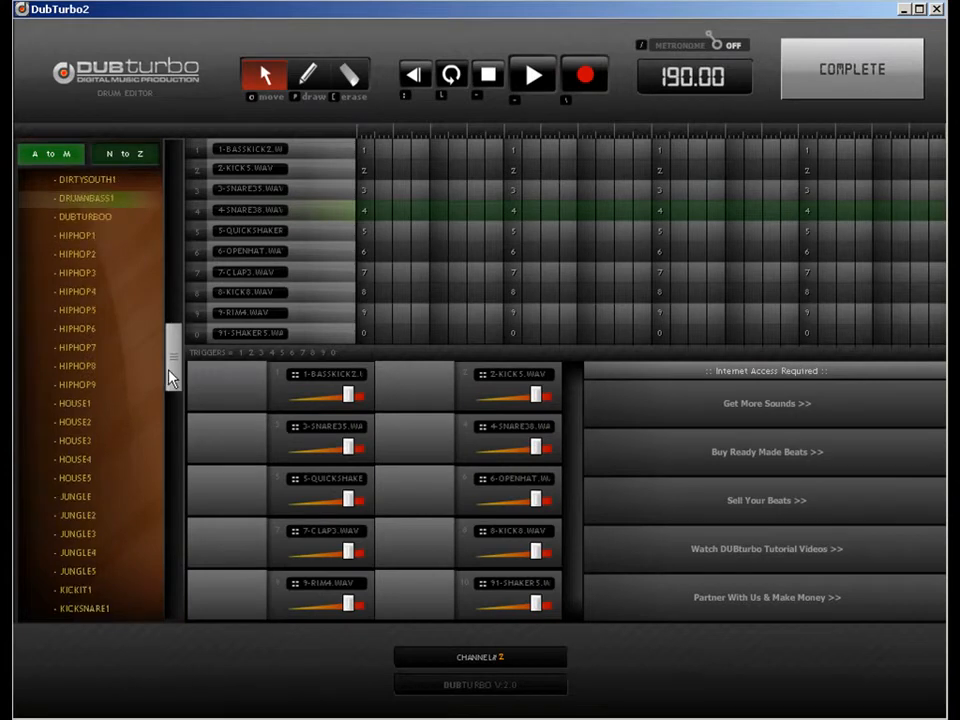
pyautogui.click(80, 440)
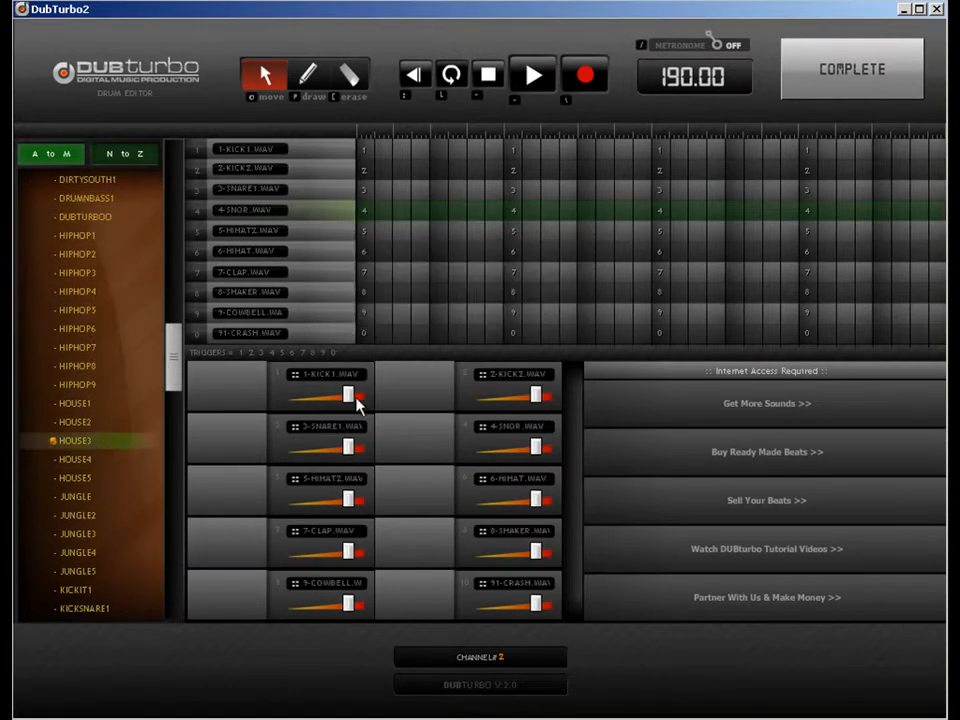
# - Fill track 1's second bar with another HOUSE3 block and, with track 2 muted, set the tempo to 90 in the arrangement
pyautogui.click(820, 92)
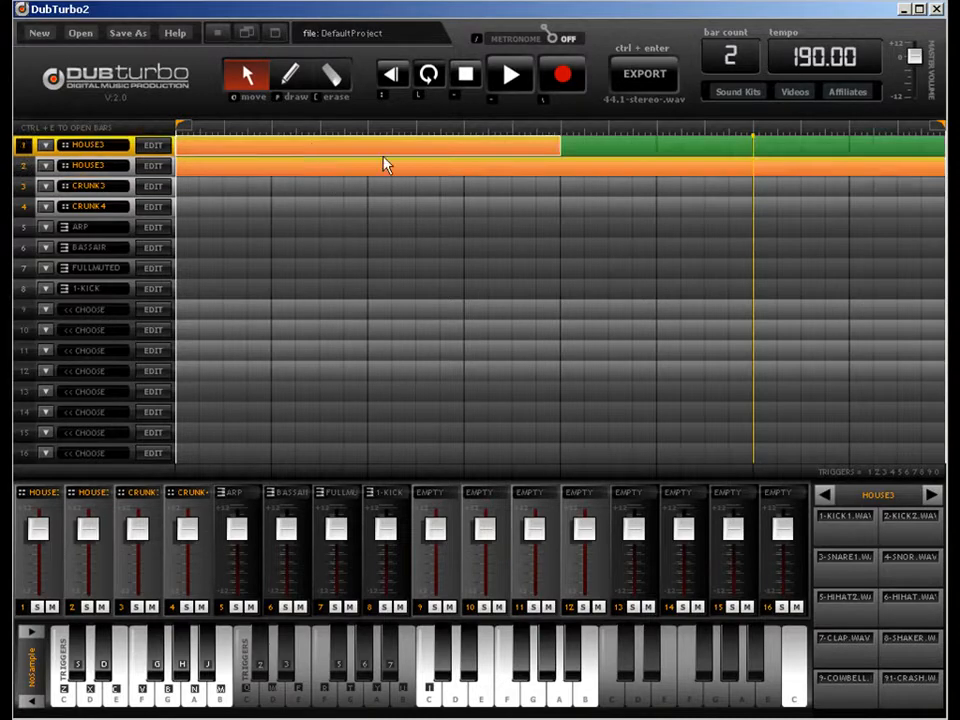
pyautogui.click(690, 146)
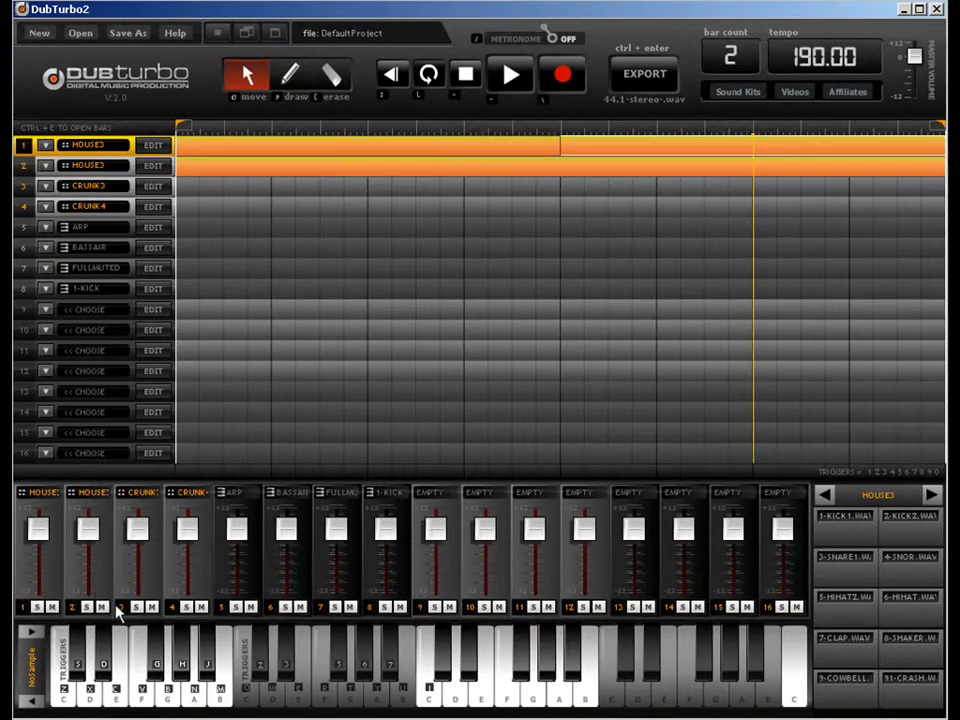
pyautogui.click(786, 58)
pyautogui.write('90')
pyautogui.press('Return')
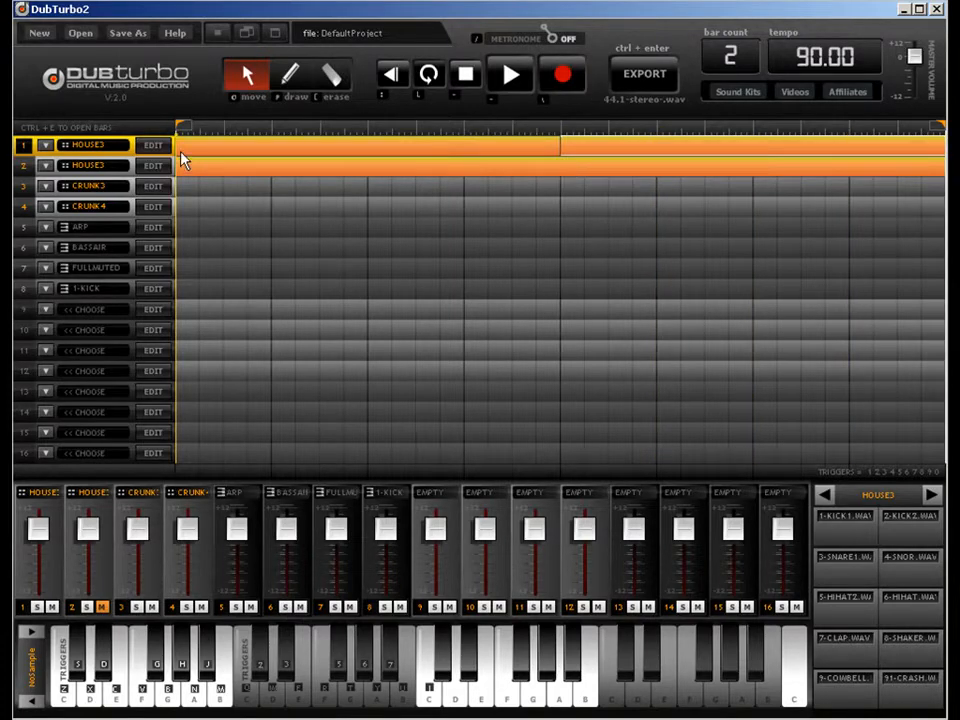
# - Open track 2's empty HOUSE3 pattern for drawing and set the tempo to 190
pyautogui.click(273, 173)
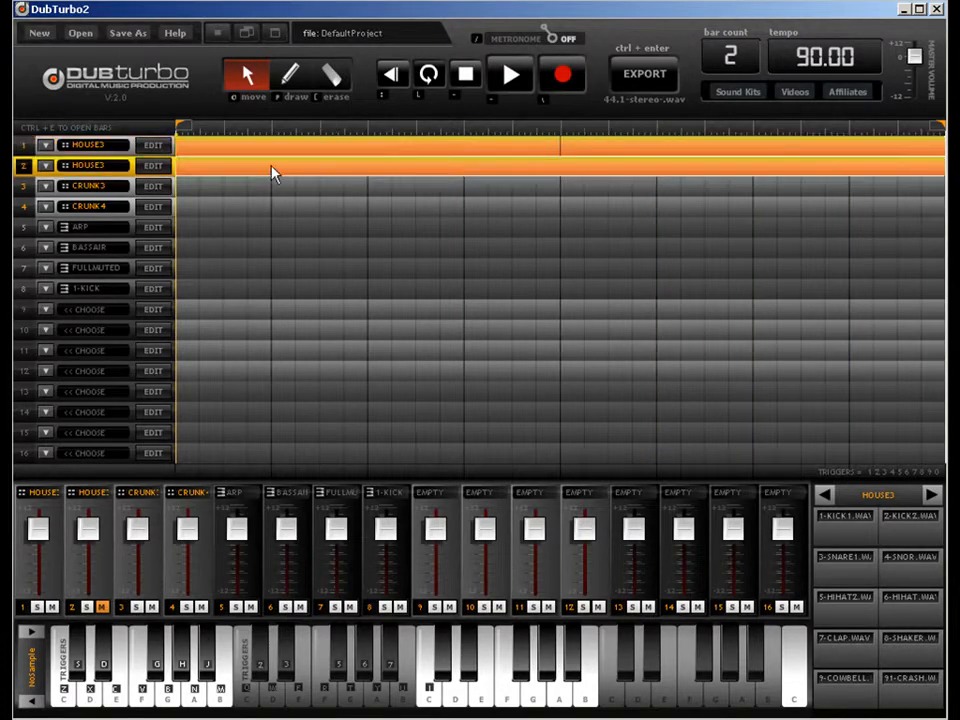
pyautogui.click(522, 147)
pyautogui.click(598, 166)
pyautogui.click(153, 166)
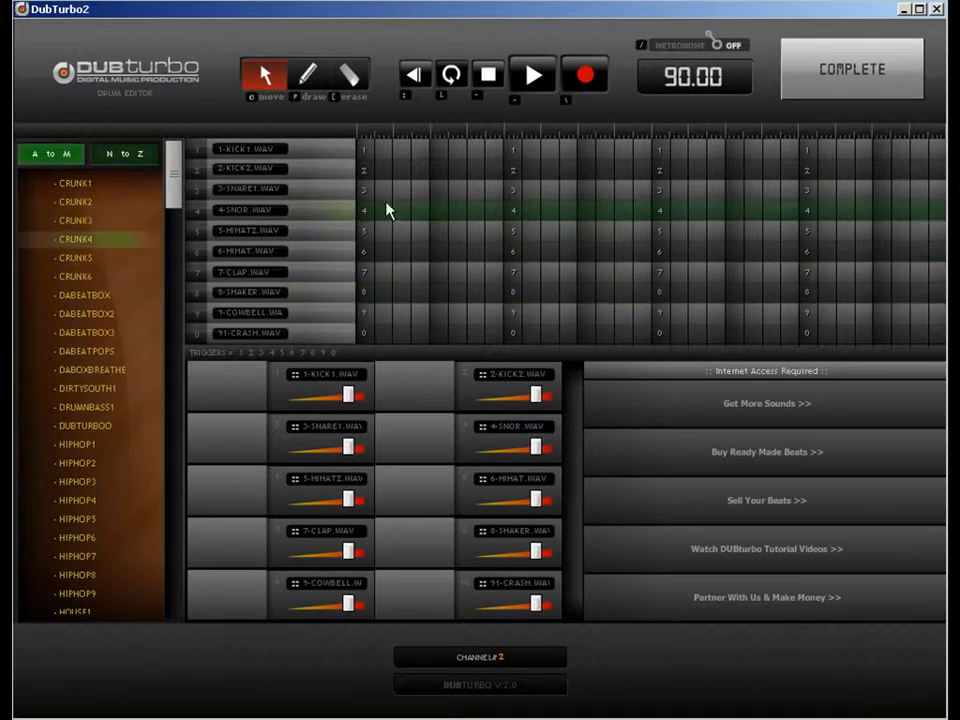
pyautogui.click(305, 74)
pyautogui.click(700, 77)
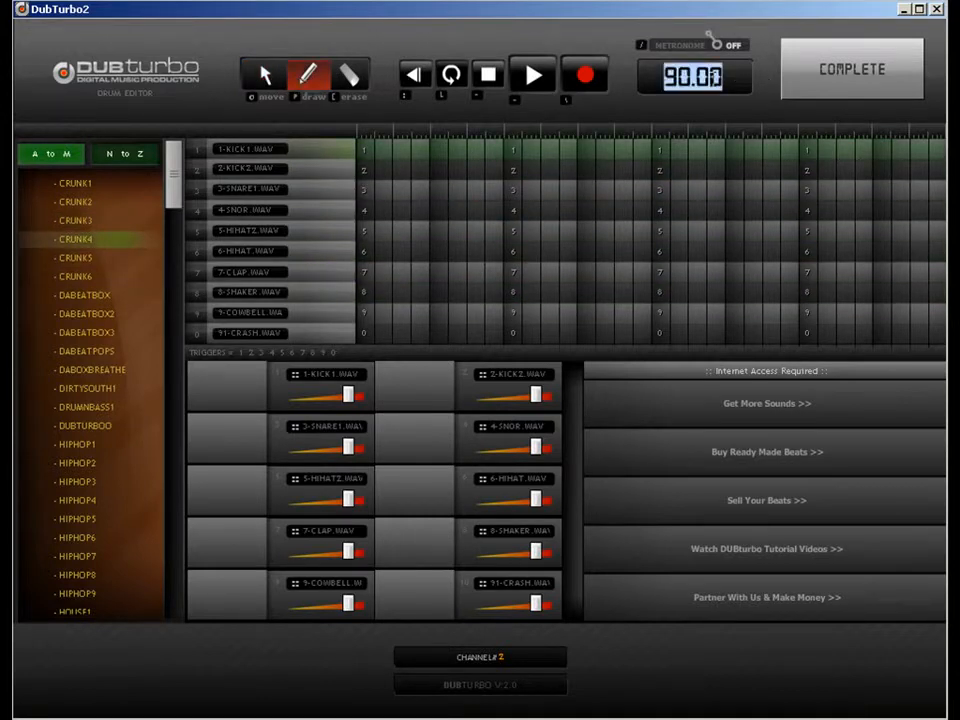
pyautogui.press('BackSpace')
pyautogui.write('190')
pyautogui.press('Return')
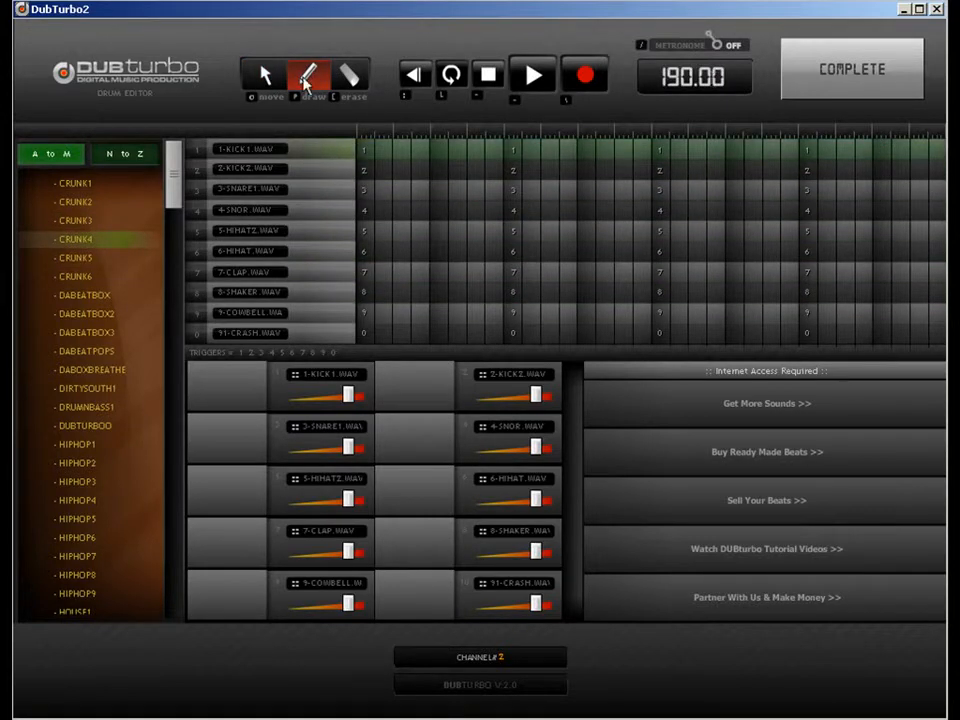
# - Draw 1-KICK1.WAV hits at fine-grid steps 1, 9, 17 and 25 and 3-SNARE1.WAV hits at steps 13 and 29, erasing the stray 4-SNOR.WAV hit
pyautogui.click(364, 150)
pyautogui.click(516, 152)
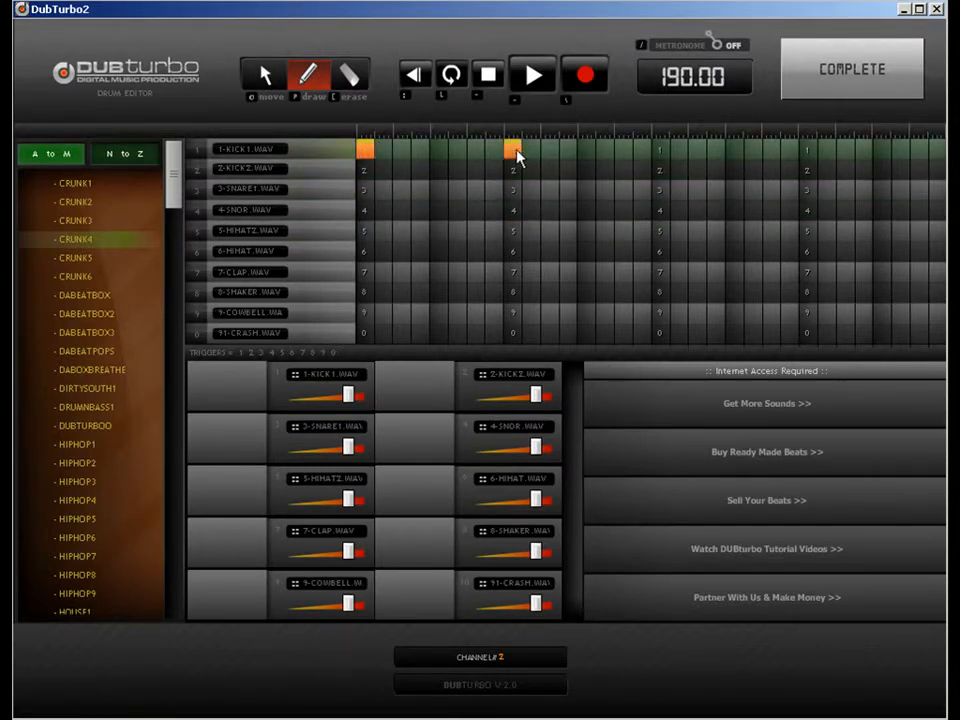
pyautogui.click(582, 209)
pyautogui.click(586, 190)
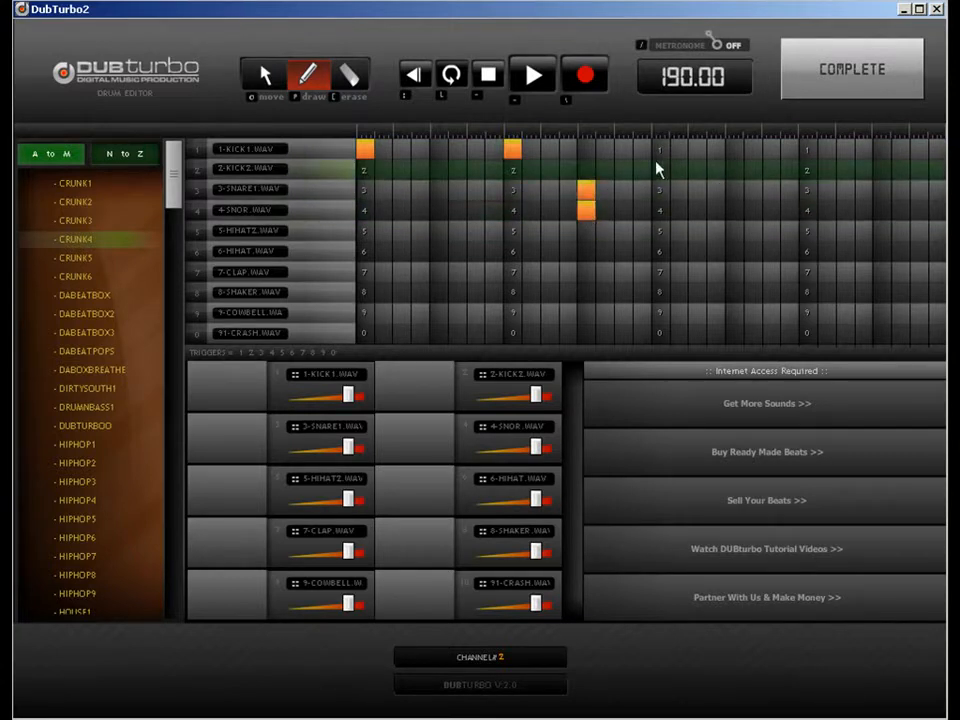
pyautogui.click(660, 150)
pyautogui.click(808, 150)
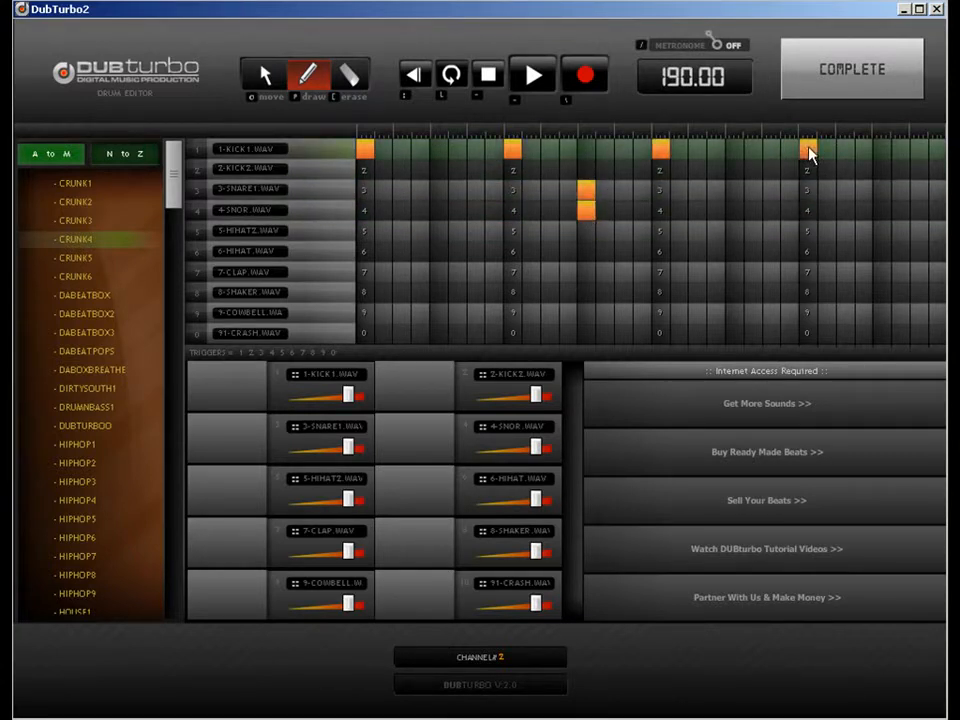
pyautogui.press('e')
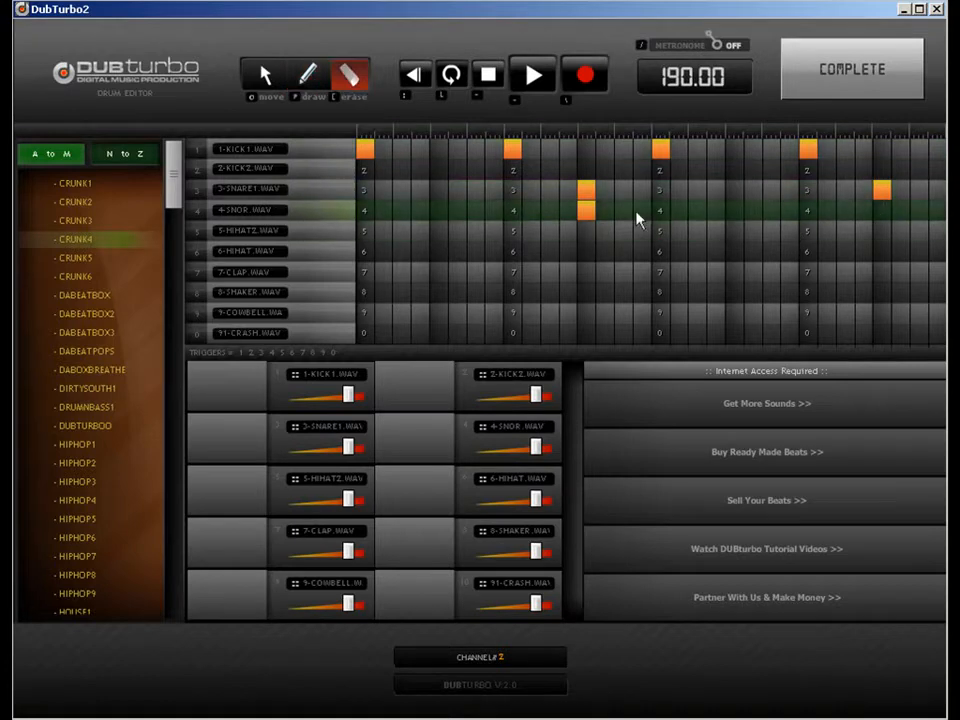
pyautogui.click(587, 210)
# - Return to the arrangement, mute track 1, unmute track 2 and play the beat
pyautogui.click(860, 76)
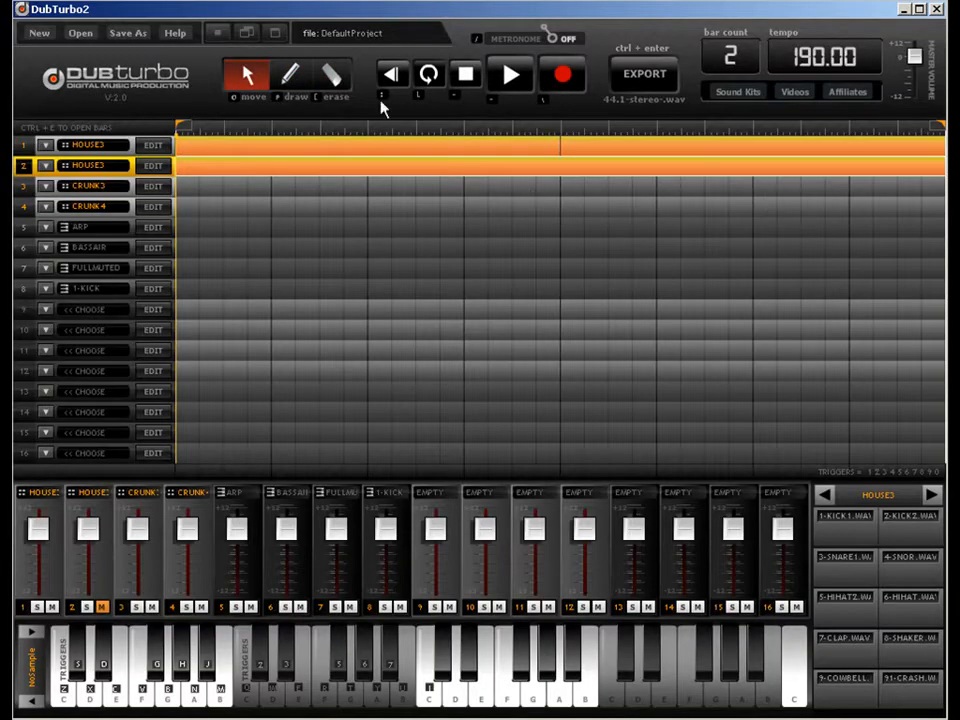
pyautogui.click(52, 607)
pyautogui.press('space')
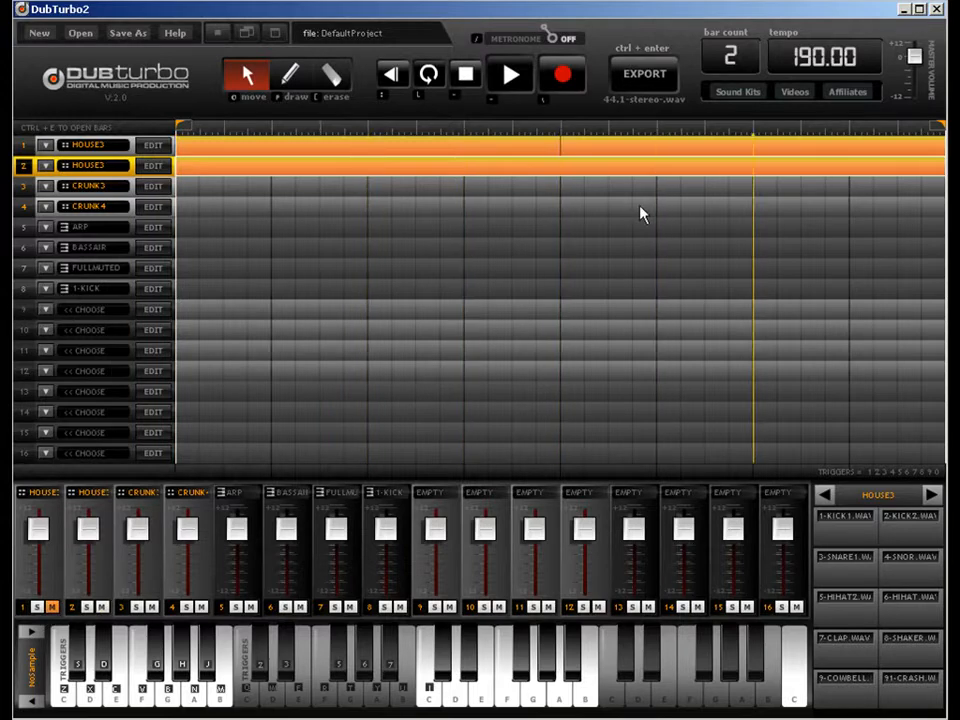
# - Reopen track 2's pattern and move the second and fourth kicks to fine-grid steps 7 and 23
pyautogui.doubleClick(535, 170)
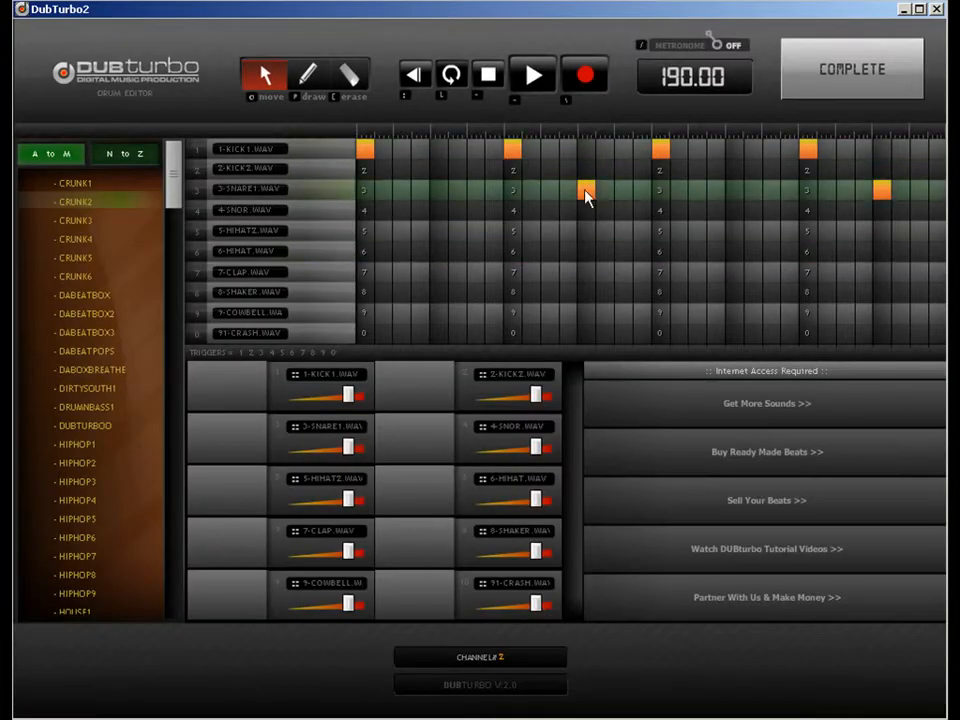
pyautogui.click(475, 148)
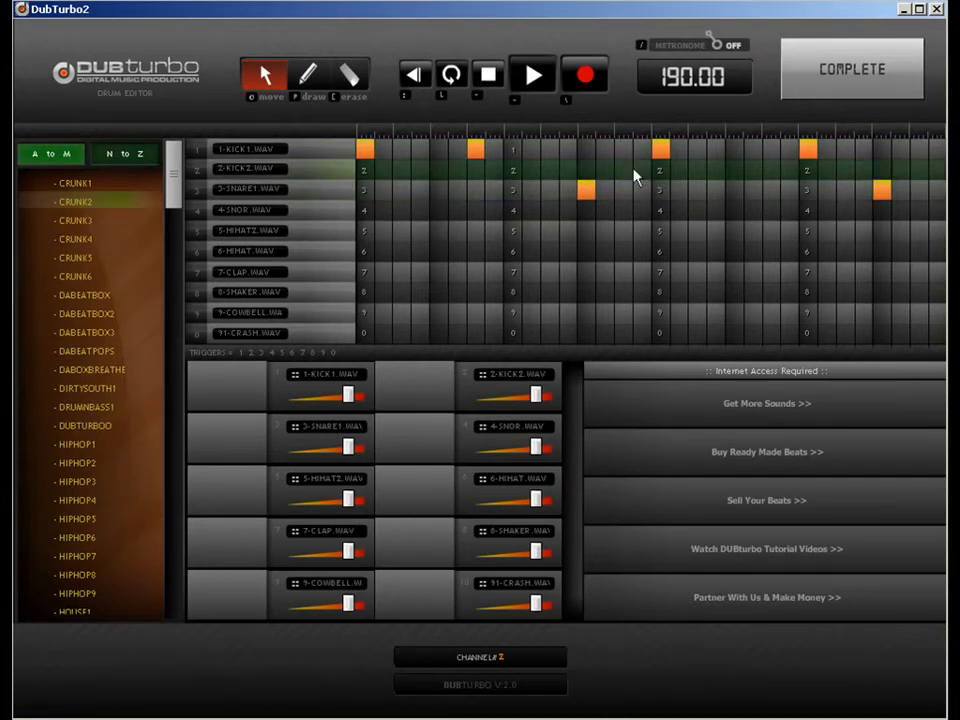
pyautogui.moveTo(806, 150); pyautogui.dragTo(773, 150)
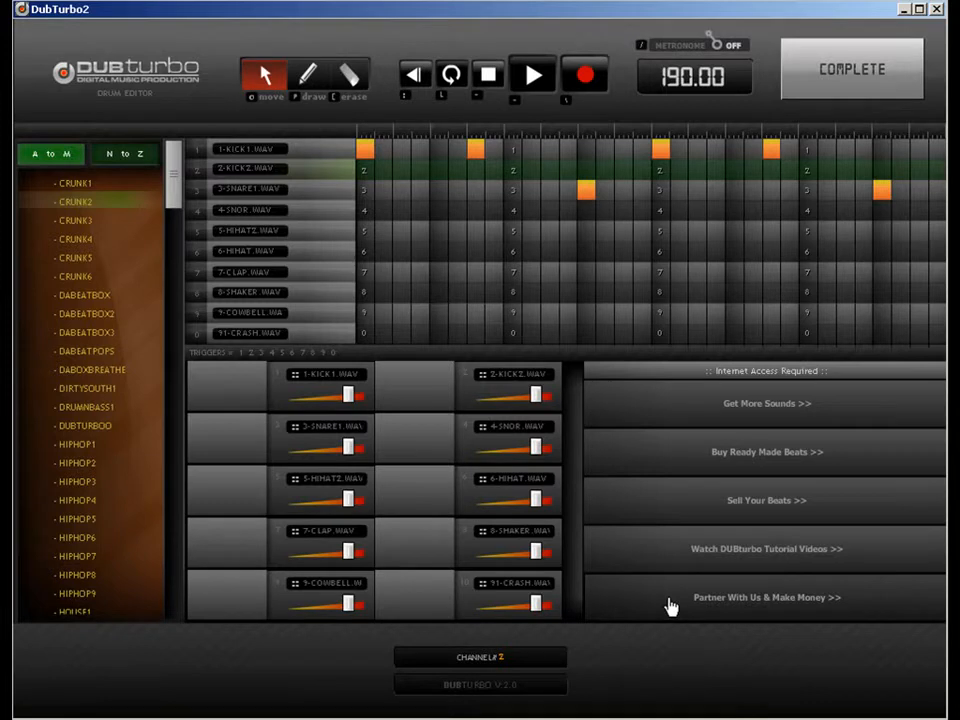
# - Draw 6-HIHAT.WAV hits at fine-grid steps 3 and 5 and lower the 6-HIHAT.WAV volume to under half
pyautogui.click(307, 74)
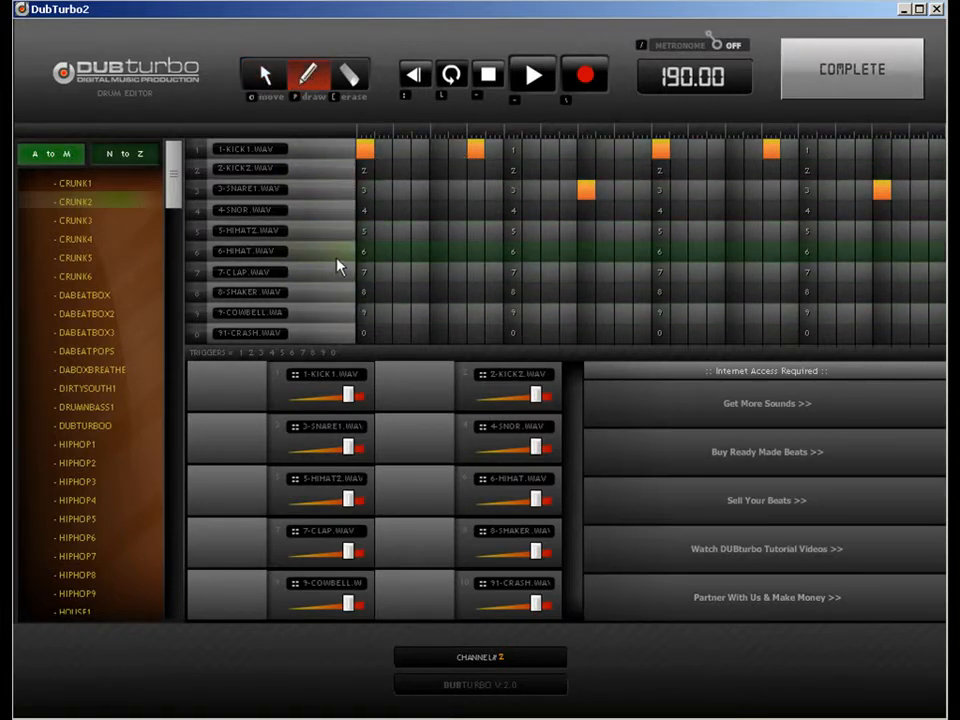
pyautogui.click(402, 252)
pyautogui.click(438, 251)
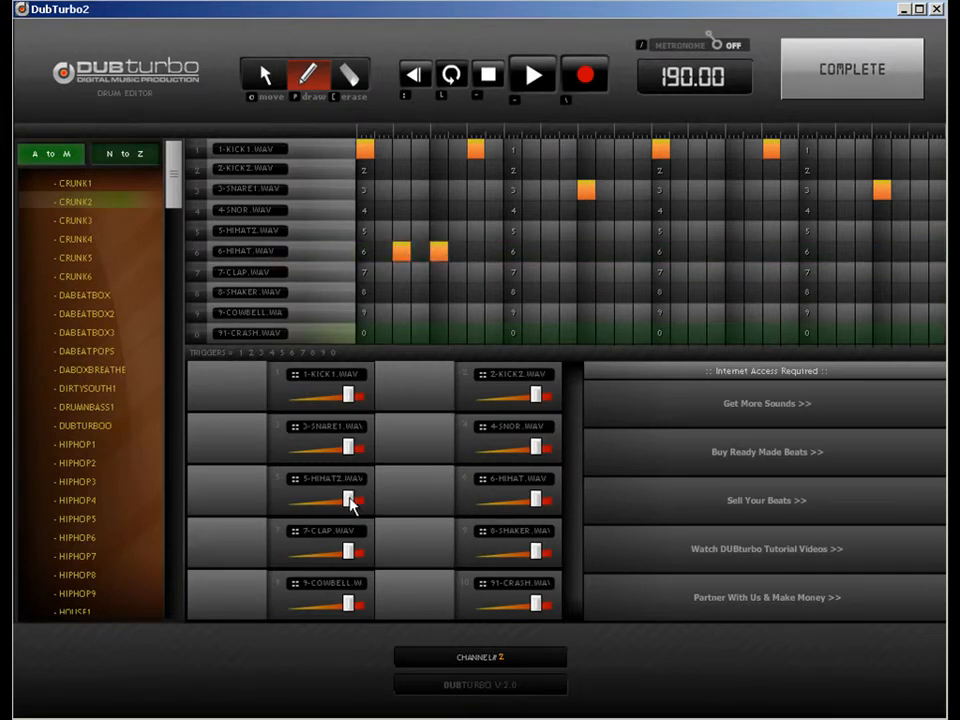
pyautogui.moveTo(536, 498); pyautogui.dragTo(503, 500)
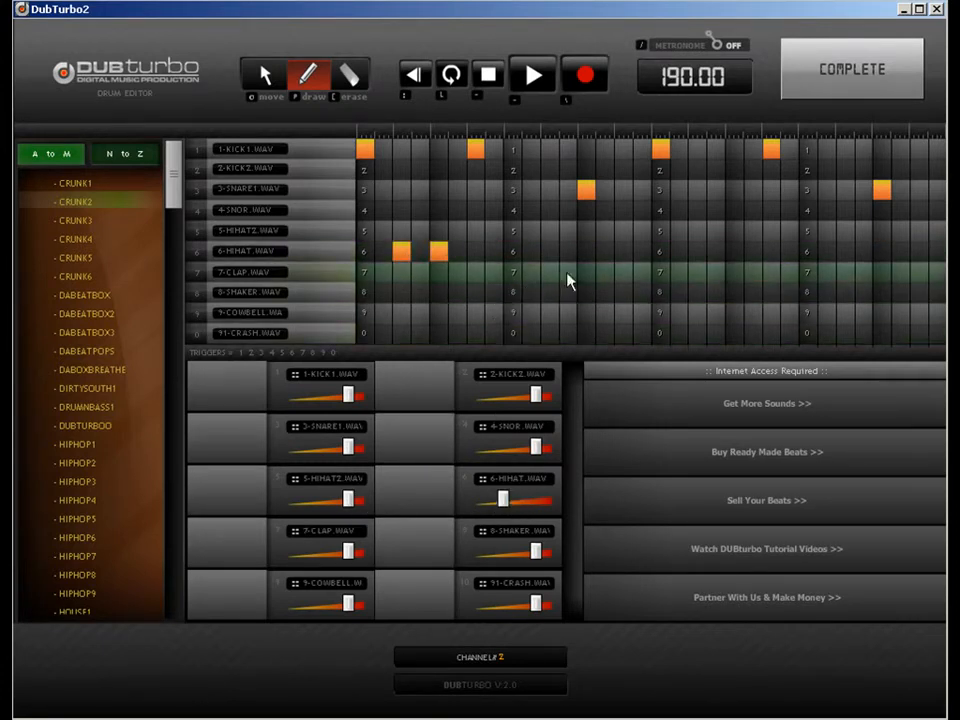
# - Move the two hi-hat hits to steps 1 and 7, add hi-hats at steps 17 and 23, and return to the arrangement
pyautogui.press('q')
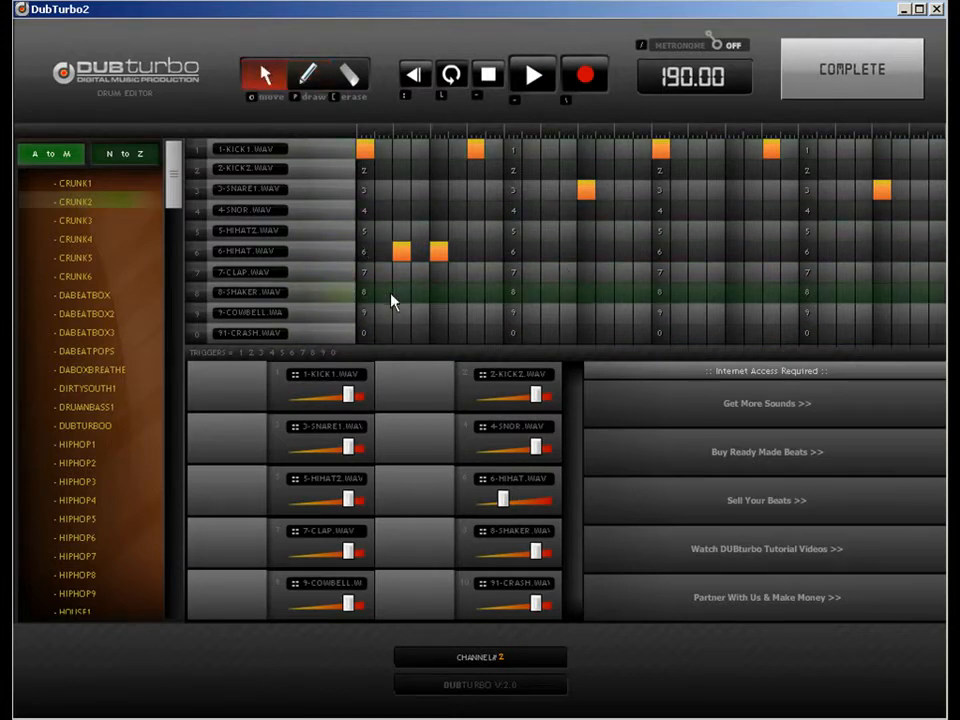
pyautogui.moveTo(401, 256); pyautogui.dragTo(364, 253)
pyautogui.moveTo(500, 258); pyautogui.dragTo(476, 264)
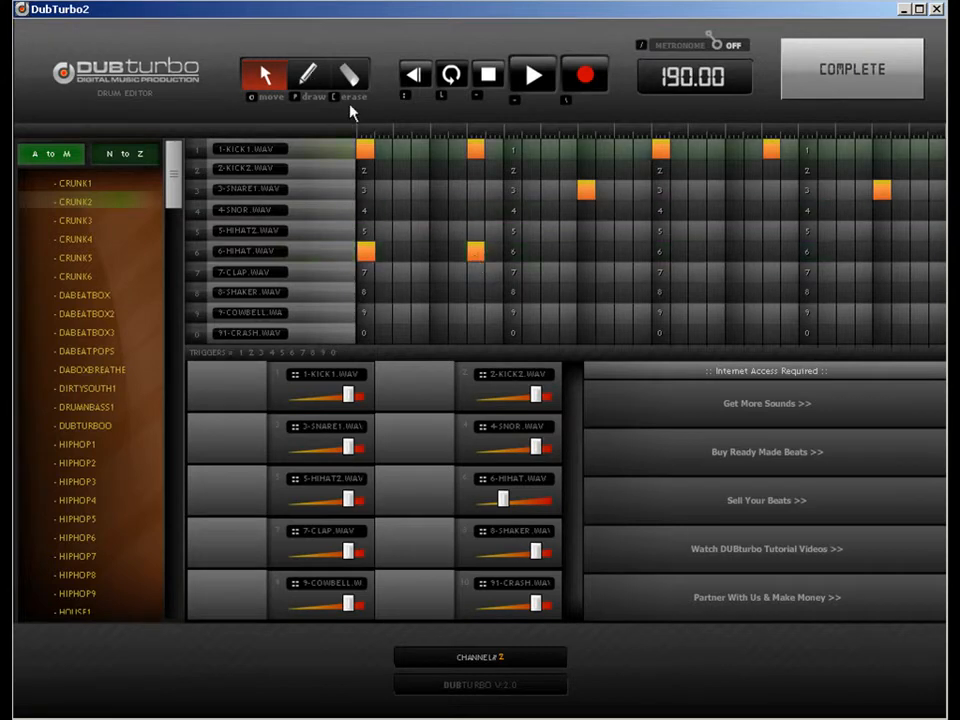
pyautogui.click(309, 78)
pyautogui.click(660, 252)
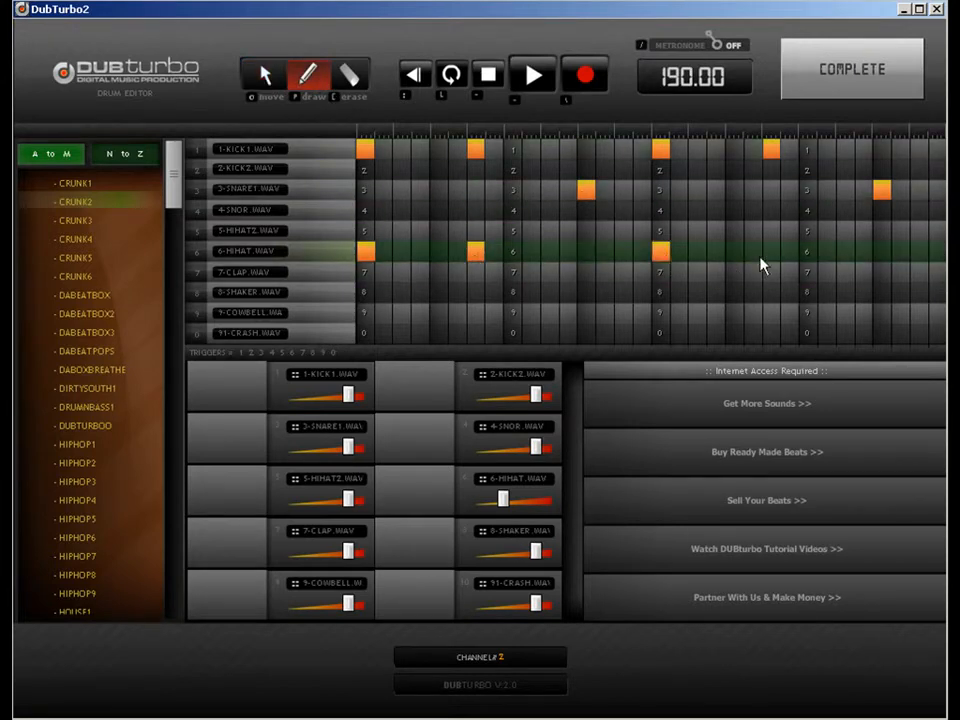
pyautogui.click(852, 68)
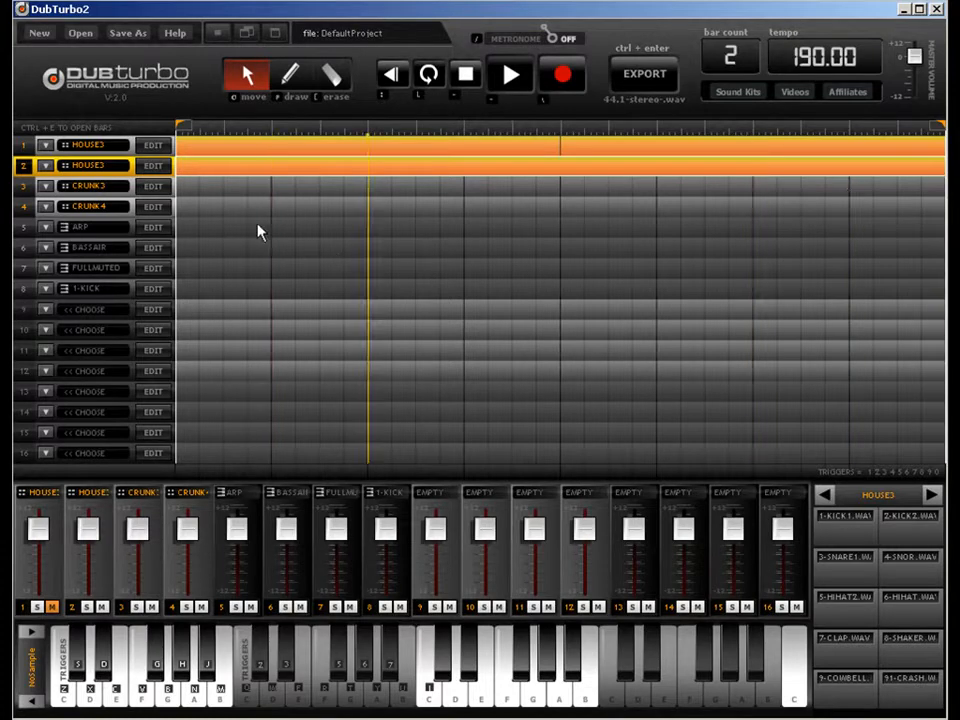
# - Reopen track 2's pattern and add 6-HIHAT.WAV hits at fine-grid steps 29 and 31
pyautogui.click(152, 166)
pyautogui.click(310, 80)
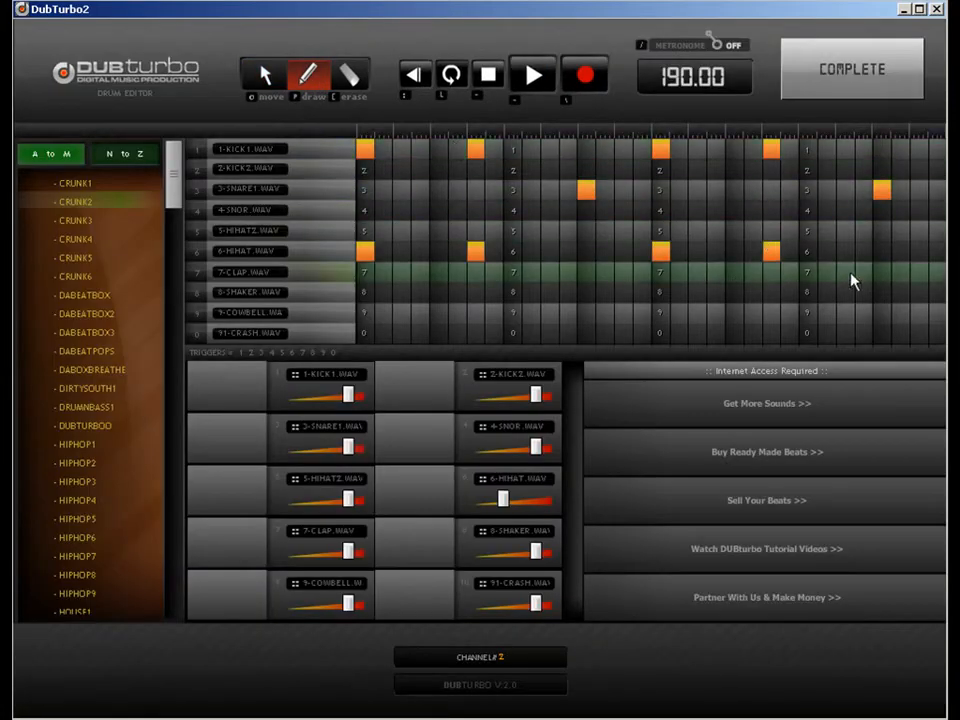
pyautogui.click(882, 251)
pyautogui.click(919, 251)
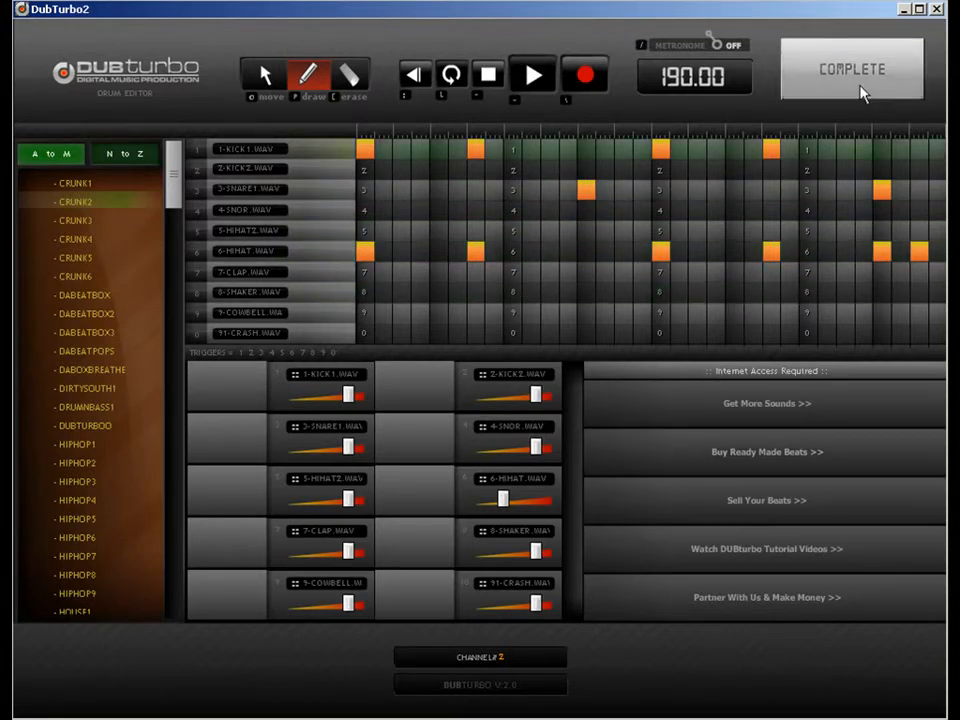
# - Back in the arrangement with track 2 muted, set the tempo to 90 for track 1's beat
pyautogui.doubleClick(818, 56)
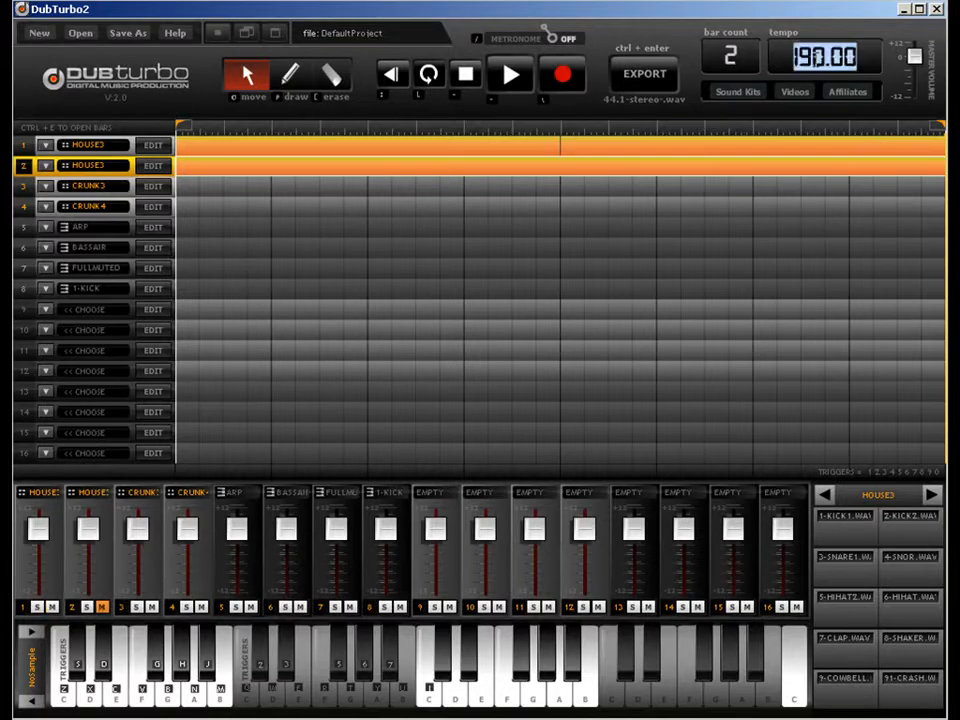
pyautogui.write('90')
pyautogui.press('Return')
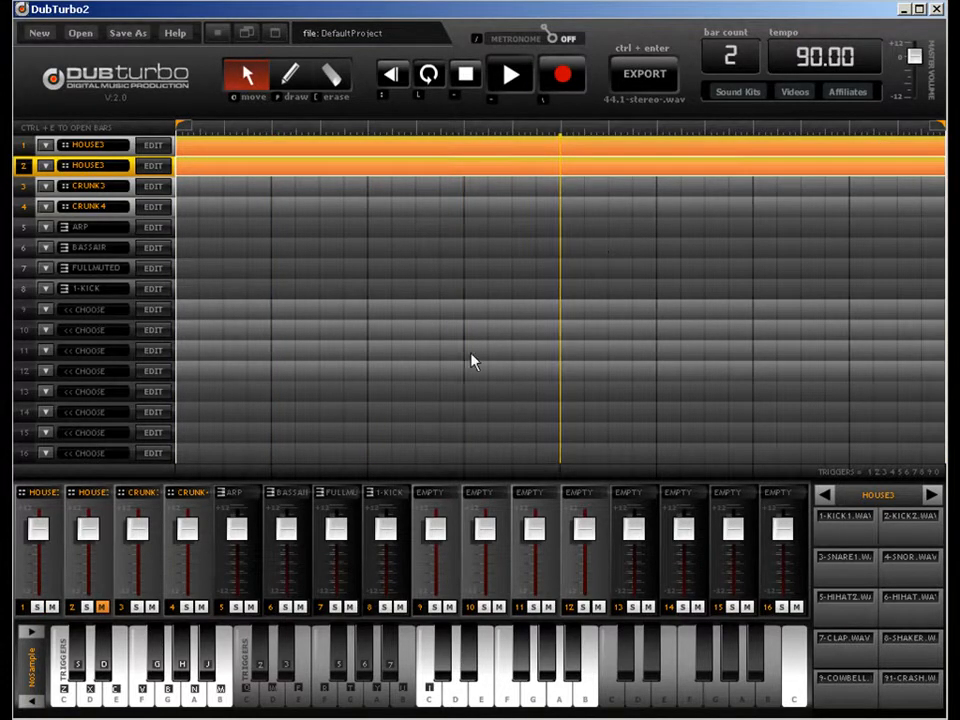
# - Set the tempo to 180, then mute track 1 and unmute track 2
pyautogui.doubleClick(815, 60)
pyautogui.write('180')
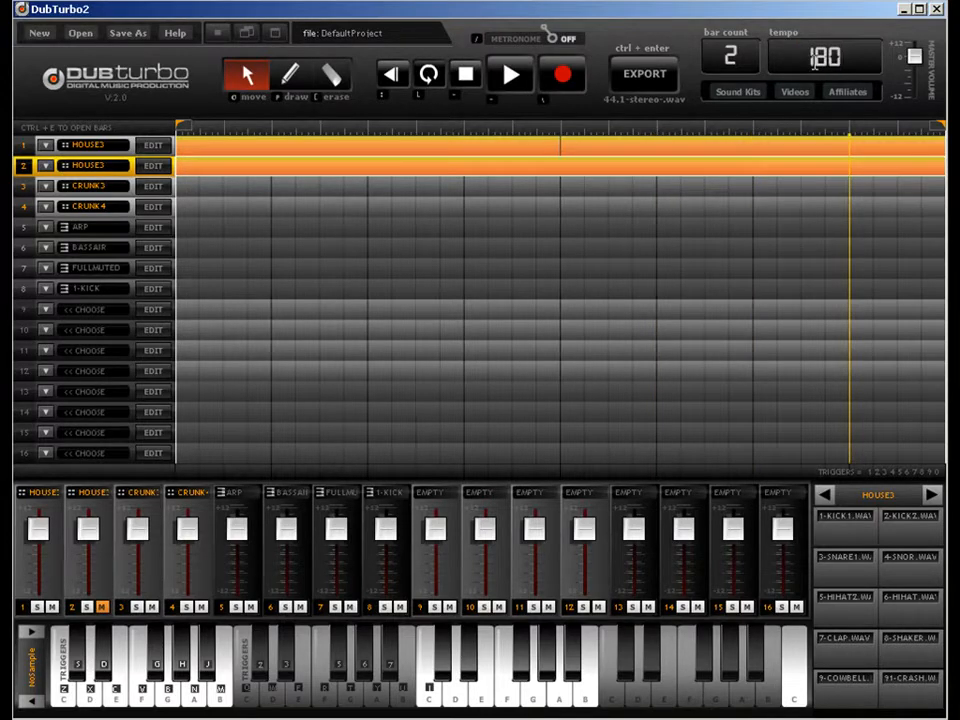
pyautogui.press('Return')
pyautogui.click(52, 606)
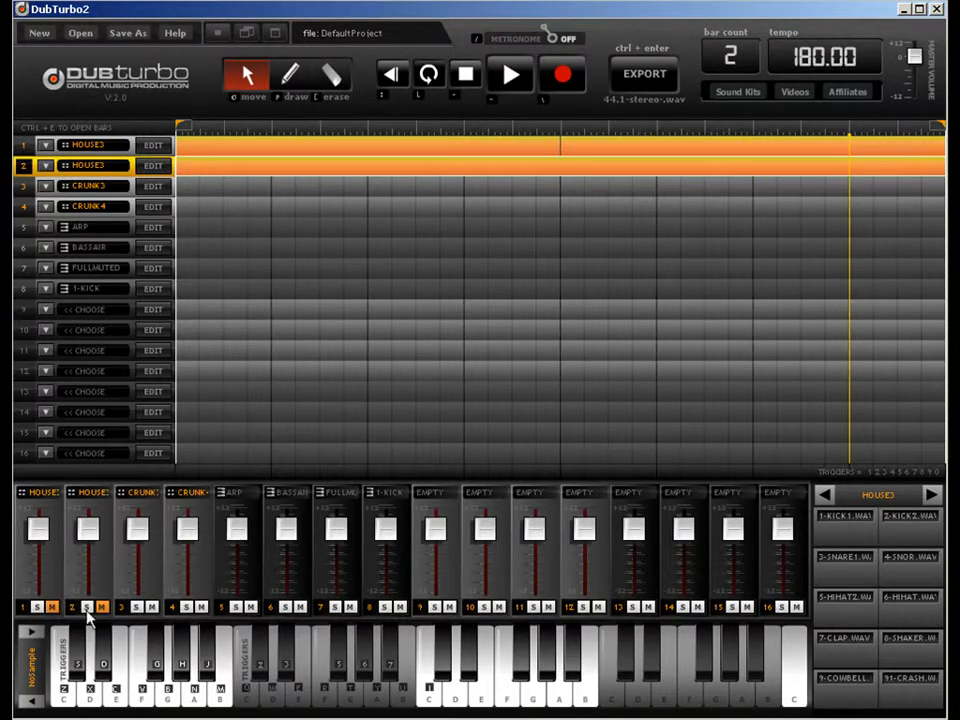
pyautogui.click(101, 606)
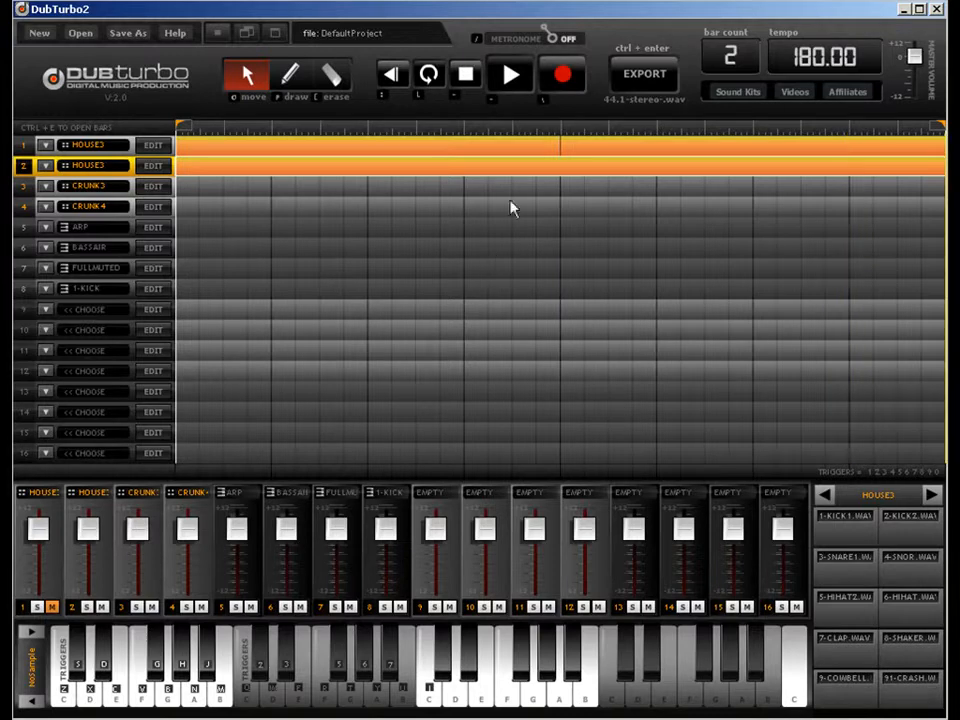
# - Set the bar count to 4 and extend the loop region to the end of the fourth bar
pyautogui.doubleClick(729, 56)
pyautogui.write('4')
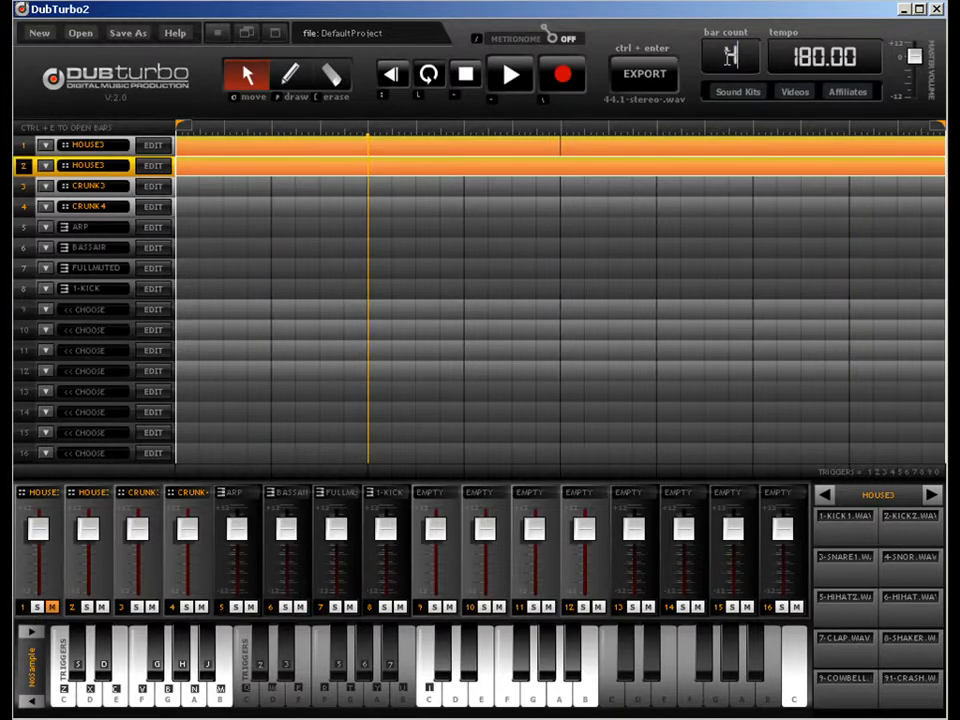
pyautogui.press('Return')
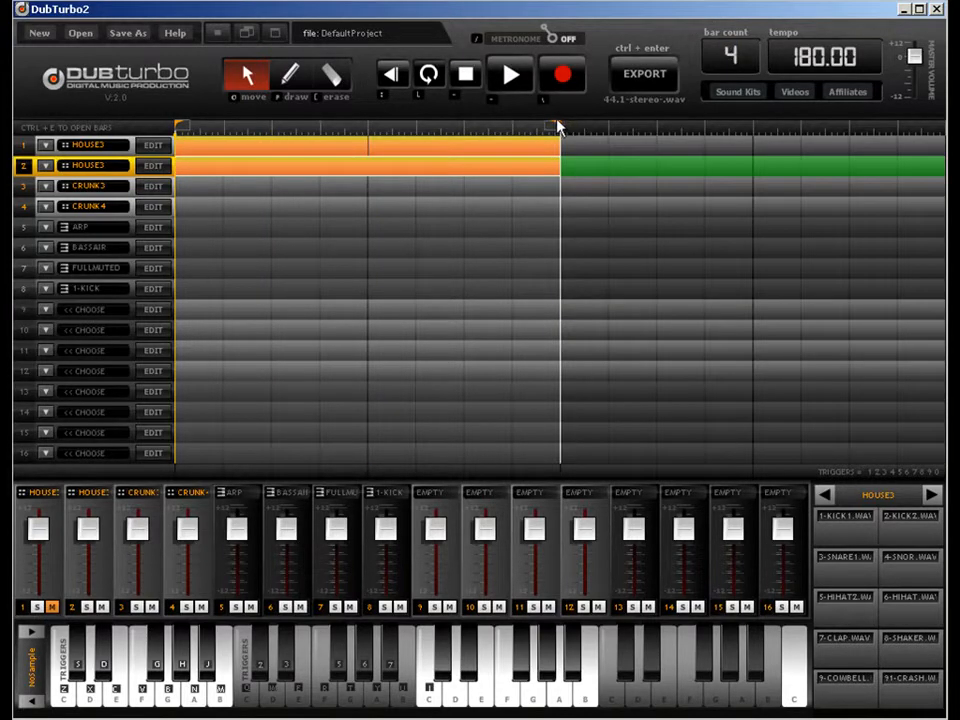
pyautogui.moveTo(559, 130); pyautogui.dragTo(940, 128)
# - Open track 2's second pattern, add 1-KICK1.WAV hits at steps 21, 25, 29 and 31, and play it back in the arrangement
pyautogui.click(583, 172)
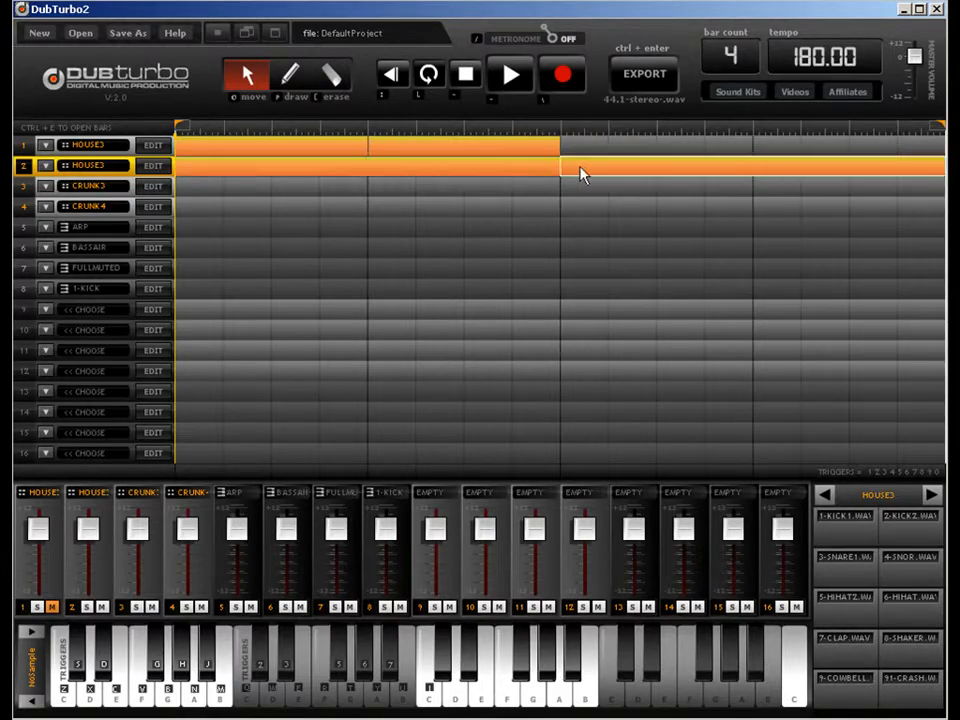
pyautogui.hotkey('ctrl', 'e')
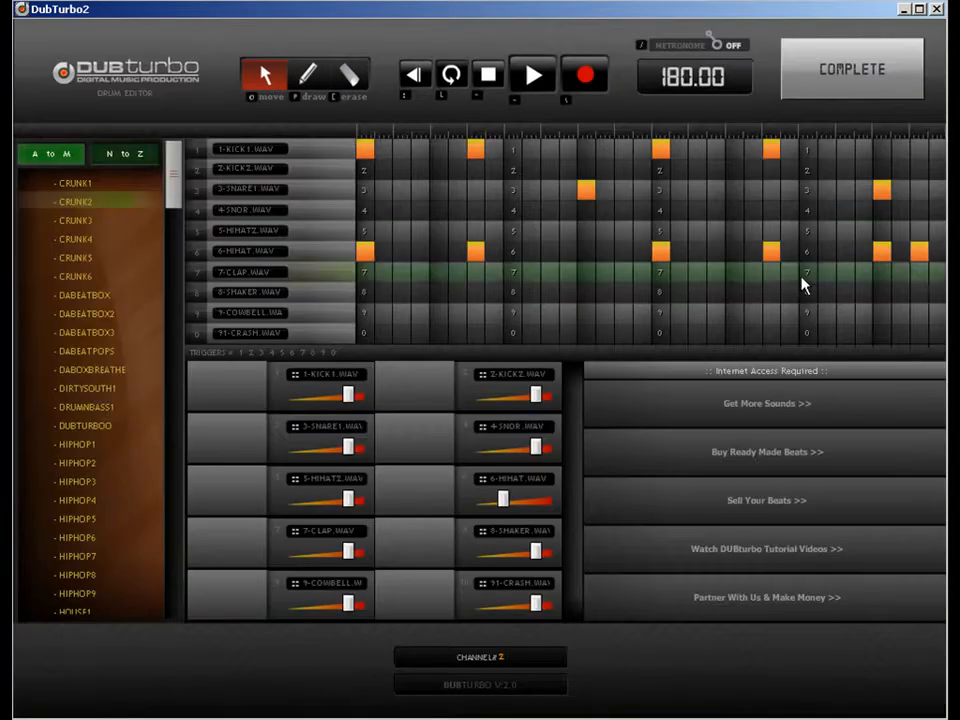
pyautogui.click(306, 82)
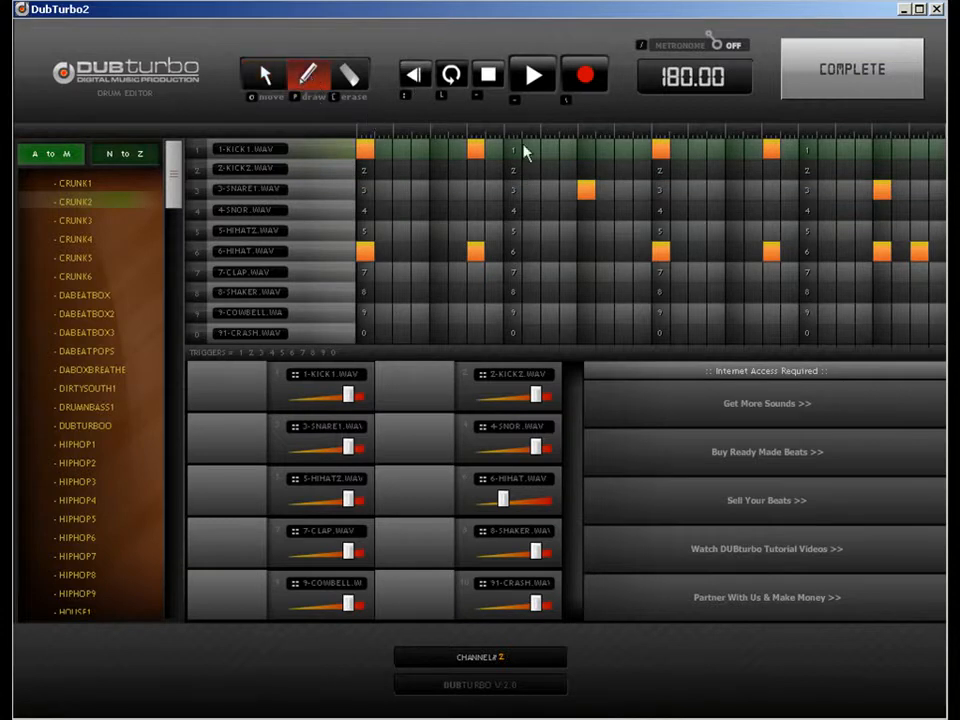
pyautogui.click(737, 152)
pyautogui.click(808, 150)
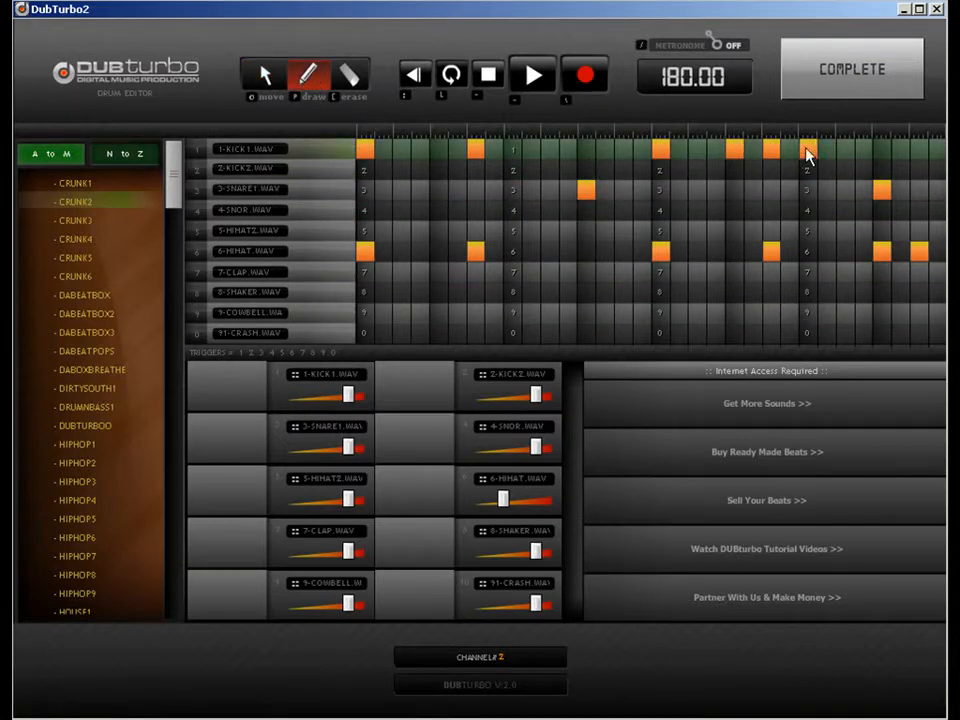
pyautogui.click(882, 152)
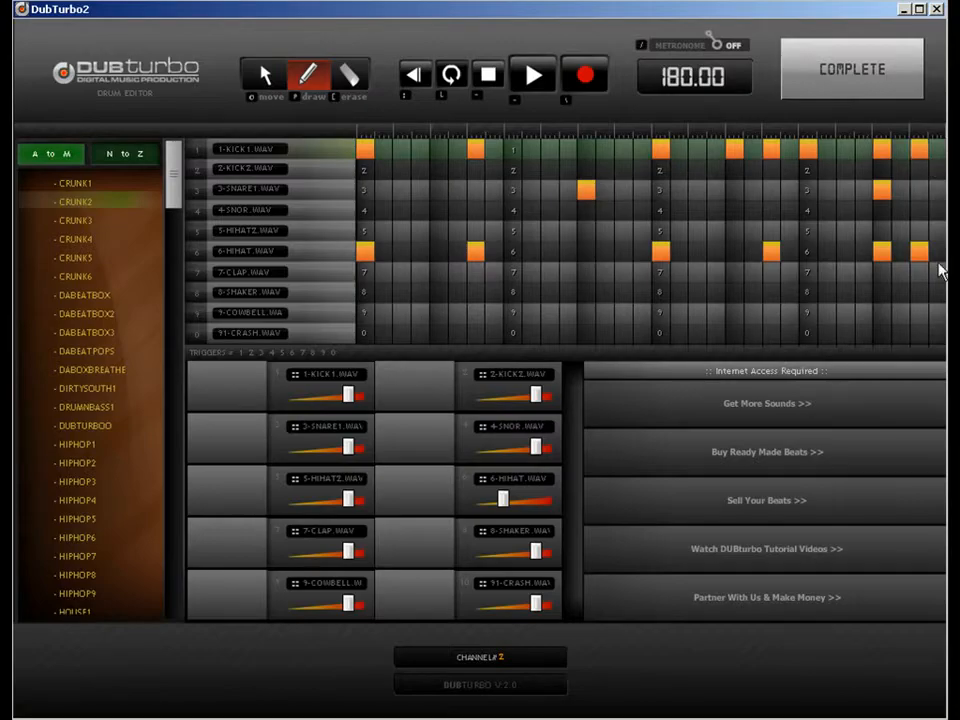
pyautogui.click(815, 66)
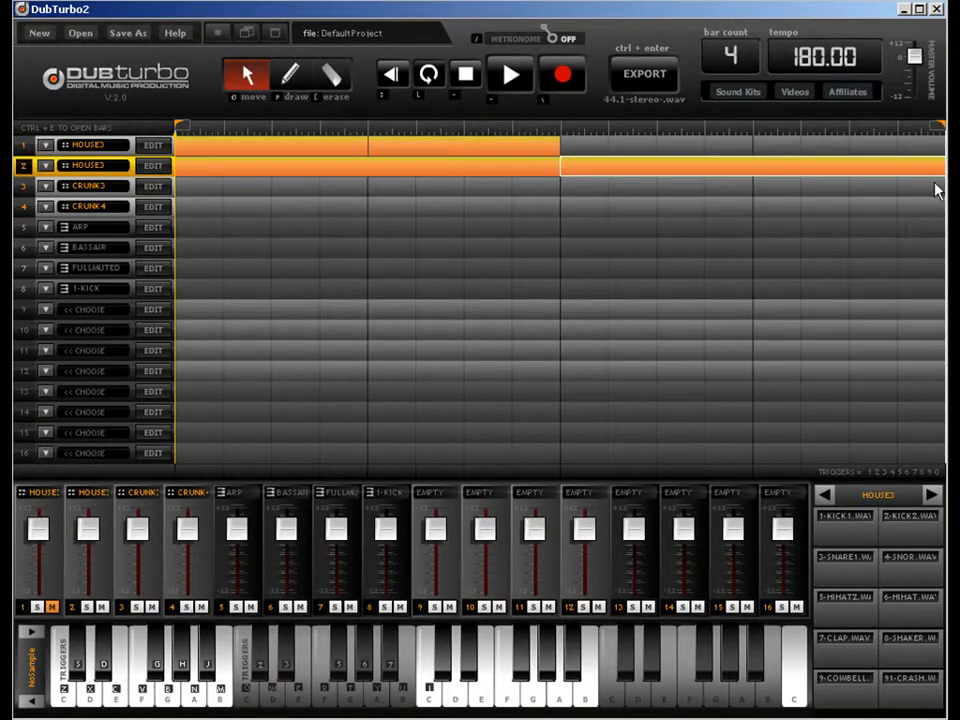
pyautogui.press('space')
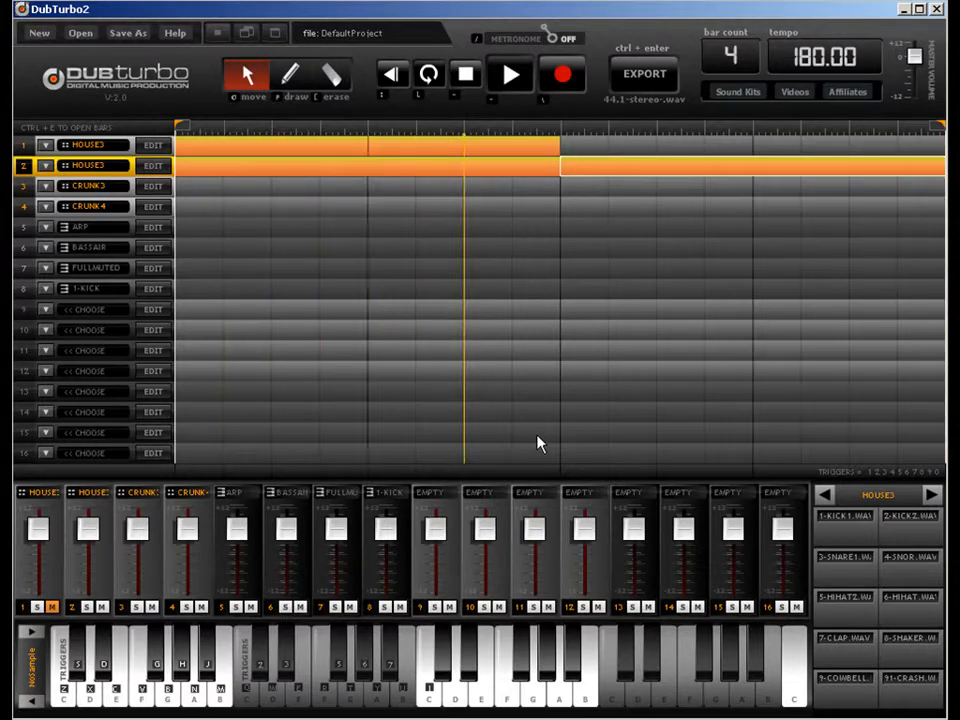
pyautogui.press('space')
# - Erase the HOUSE3 patterns in tracks 1 and 2 from the arrangement
pyautogui.click(330, 76)
pyautogui.click(433, 144)
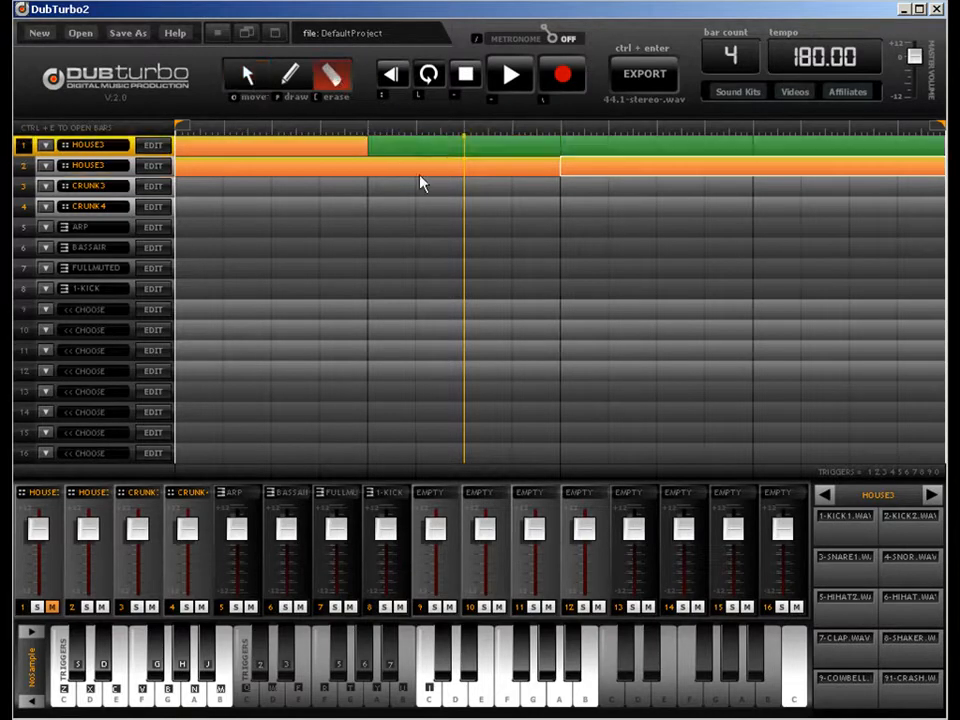
pyautogui.click(324, 165)
pyautogui.click(290, 145)
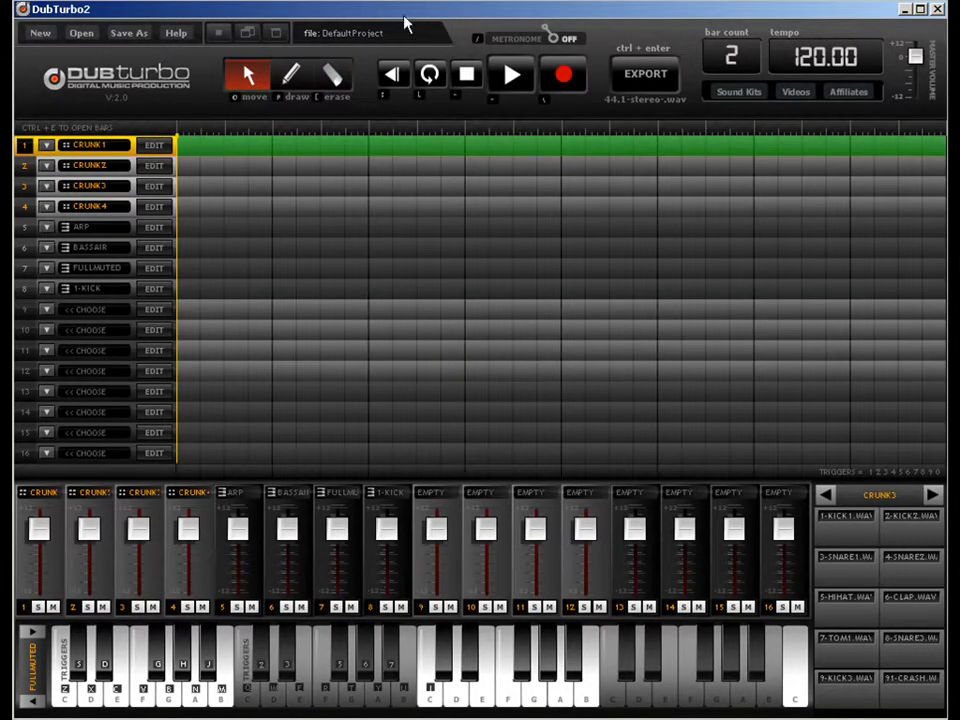
# - Draw one-bar patterns in bars 1 and 2 of the CRUNK1 track on the finer grid
pyautogui.click(290, 76)
pyautogui.click(393, 145)
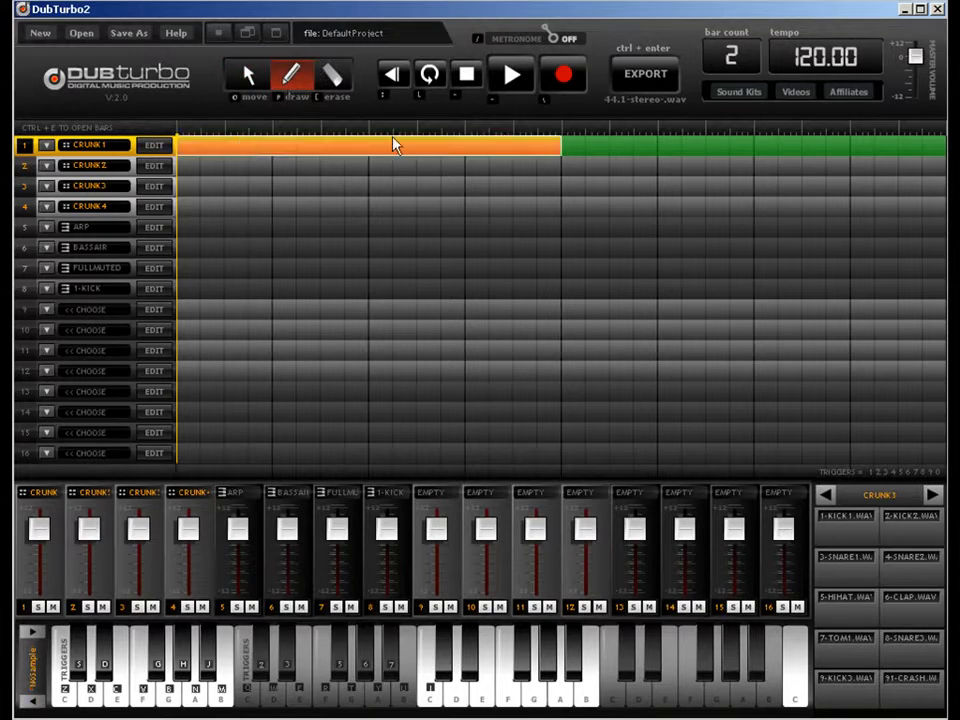
pyautogui.click(843, 143)
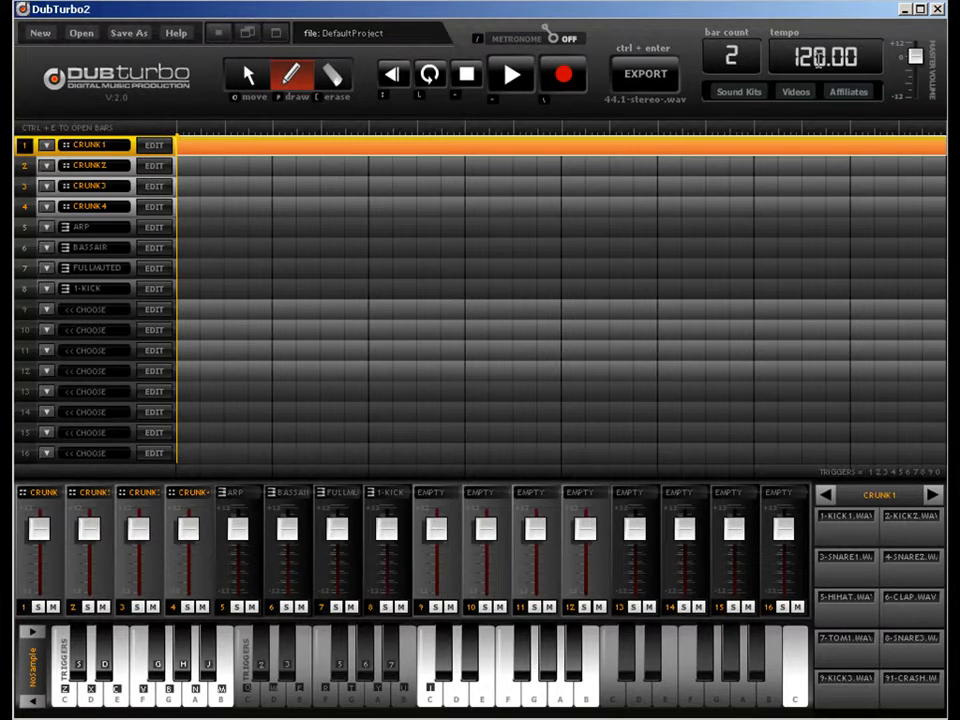
pyautogui.click(818, 58)
pyautogui.click(249, 75)
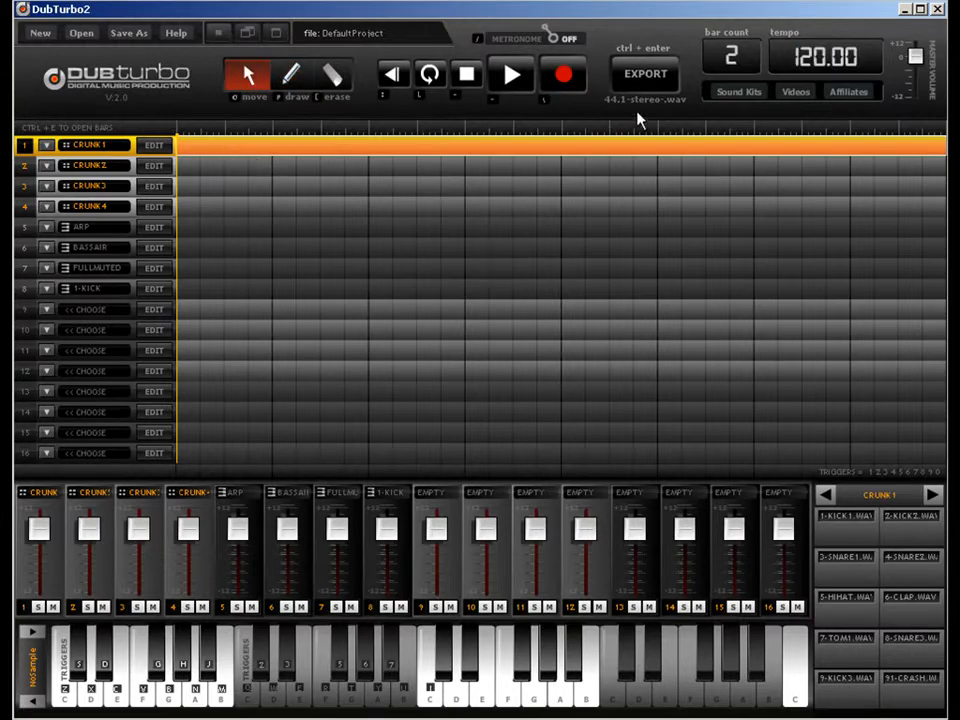
# - Open the track 1 pattern in the drum editor and load the HOUSE3 kit
pyautogui.hotkey('ctrl', 'e')
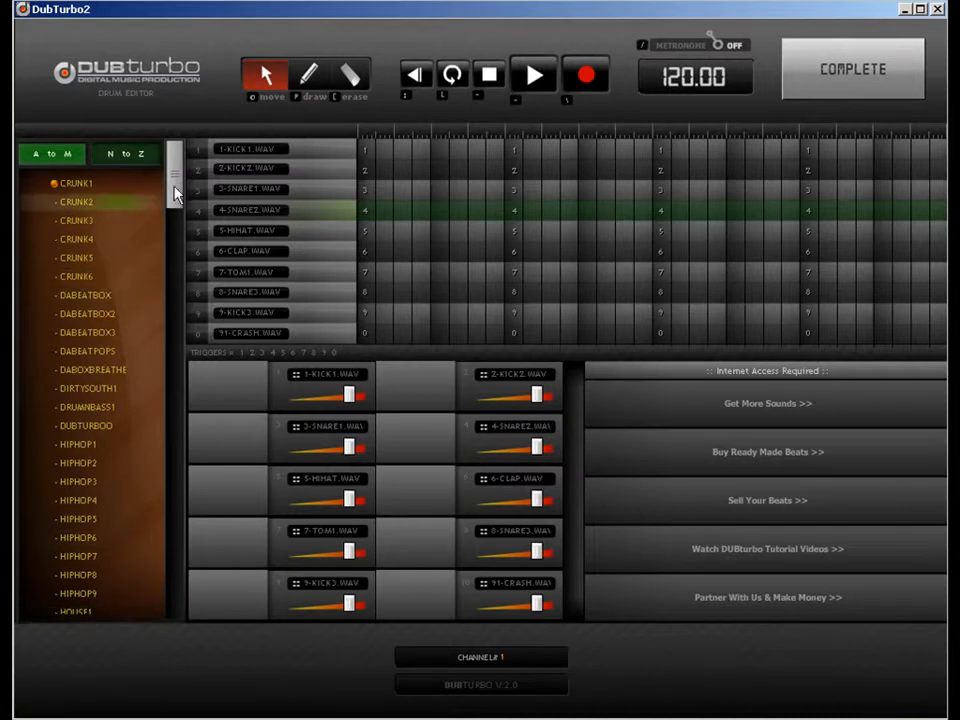
pyautogui.scroll(-1, 175, 193)
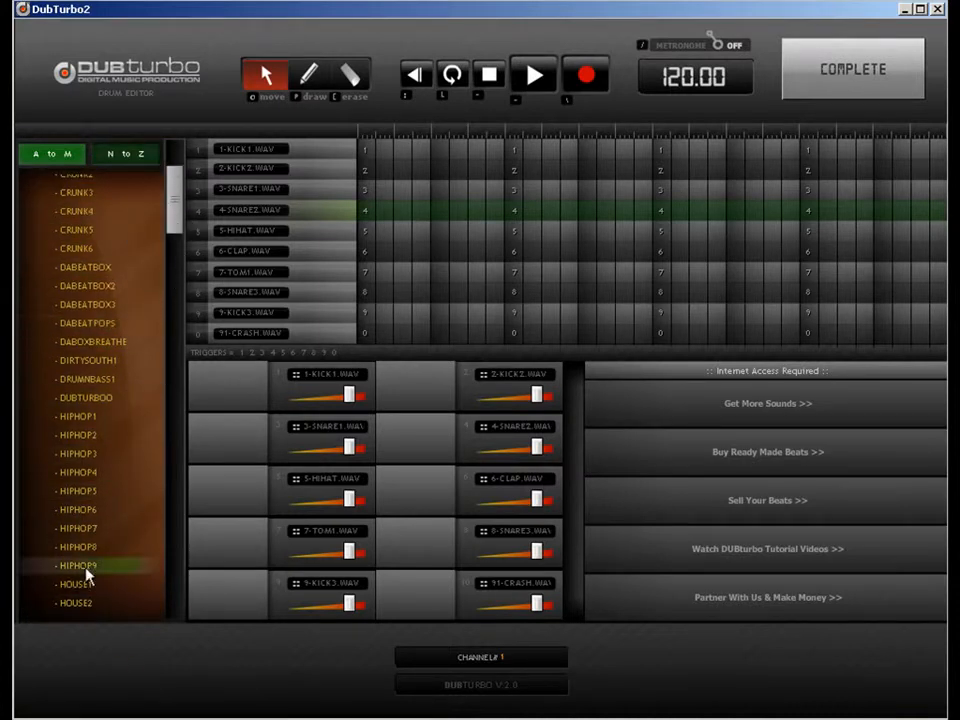
pyautogui.scroll(-2, 176, 210)
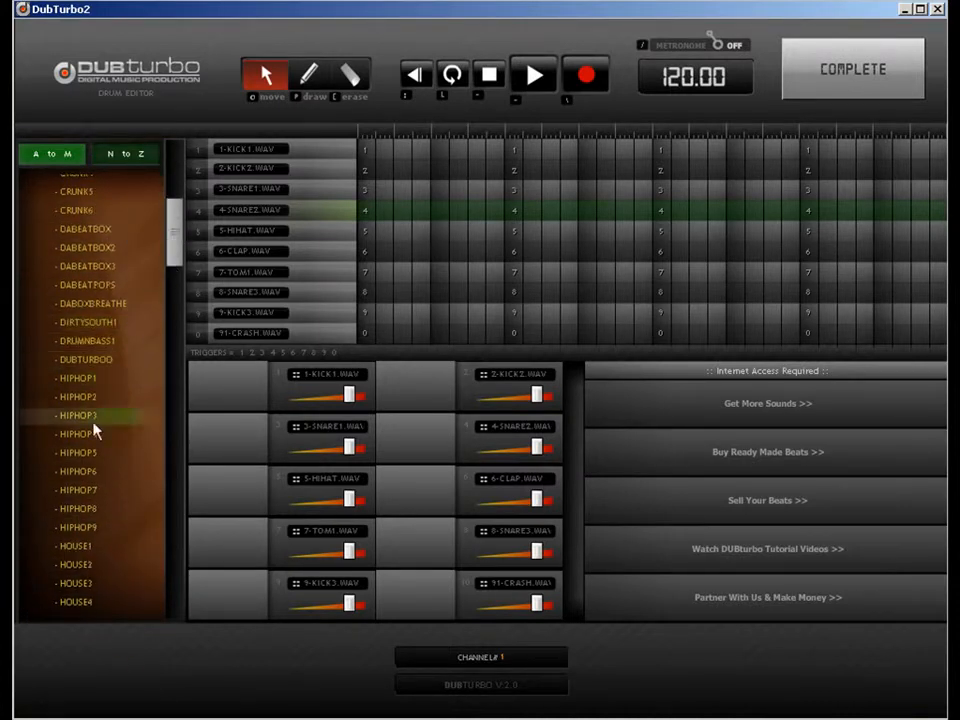
pyautogui.click(75, 584)
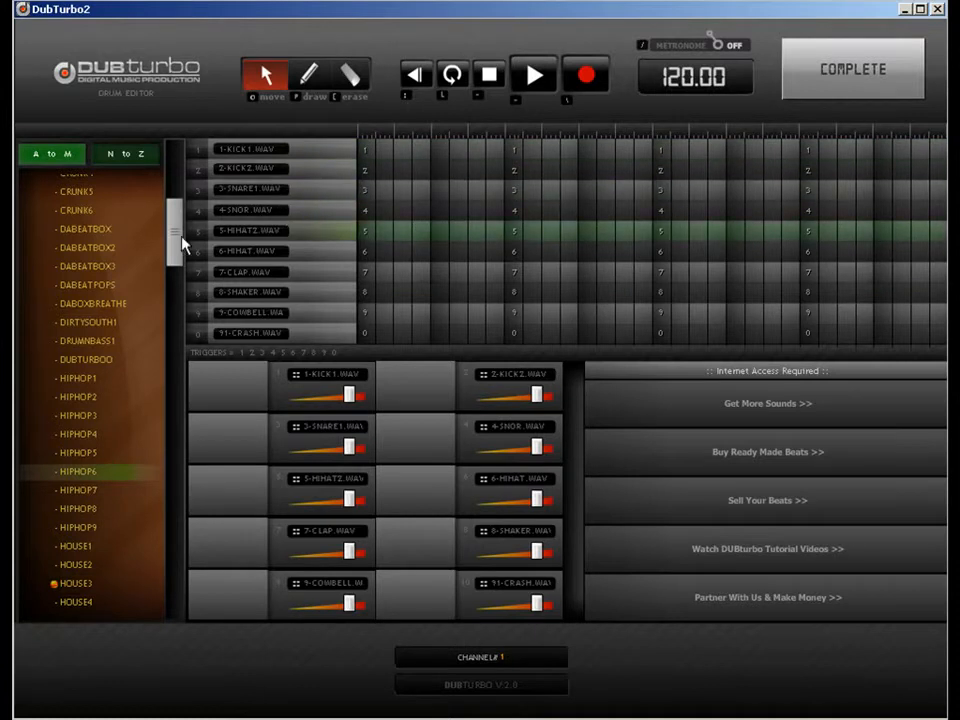
pyautogui.moveTo(175, 232); pyautogui.dragTo(178, 279)
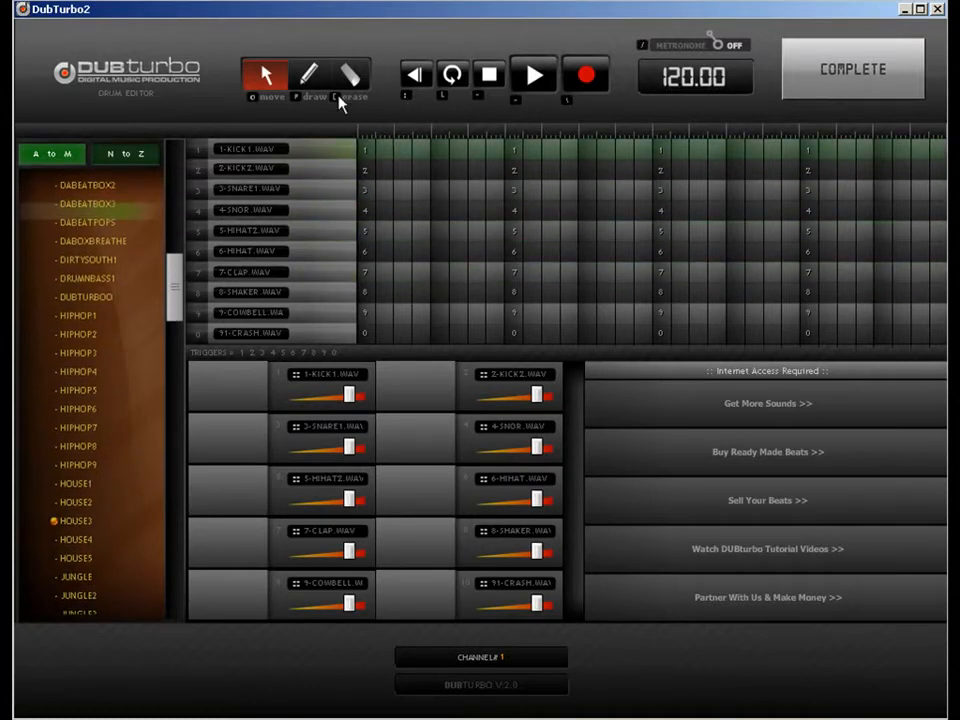
# - Place 1-KICK1.WAV hits at steps 1, 5, 9, 13, 17, 21, 25, 29 and 31, erasing the extra hit at step 22
pyautogui.click(308, 75)
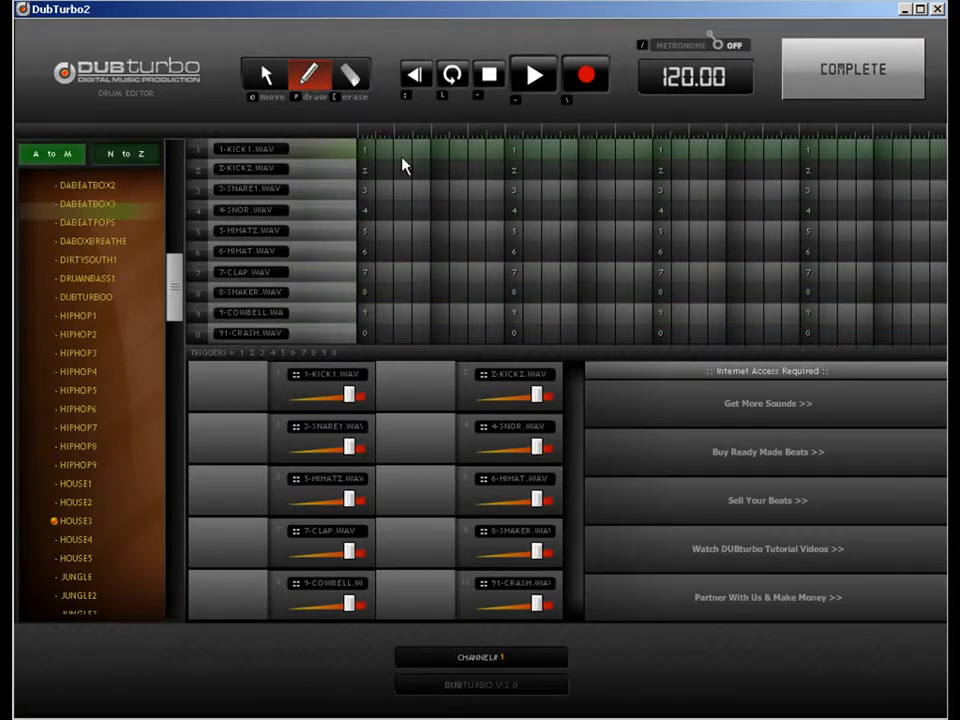
pyautogui.click(440, 150)
pyautogui.click(514, 150)
pyautogui.click(587, 152)
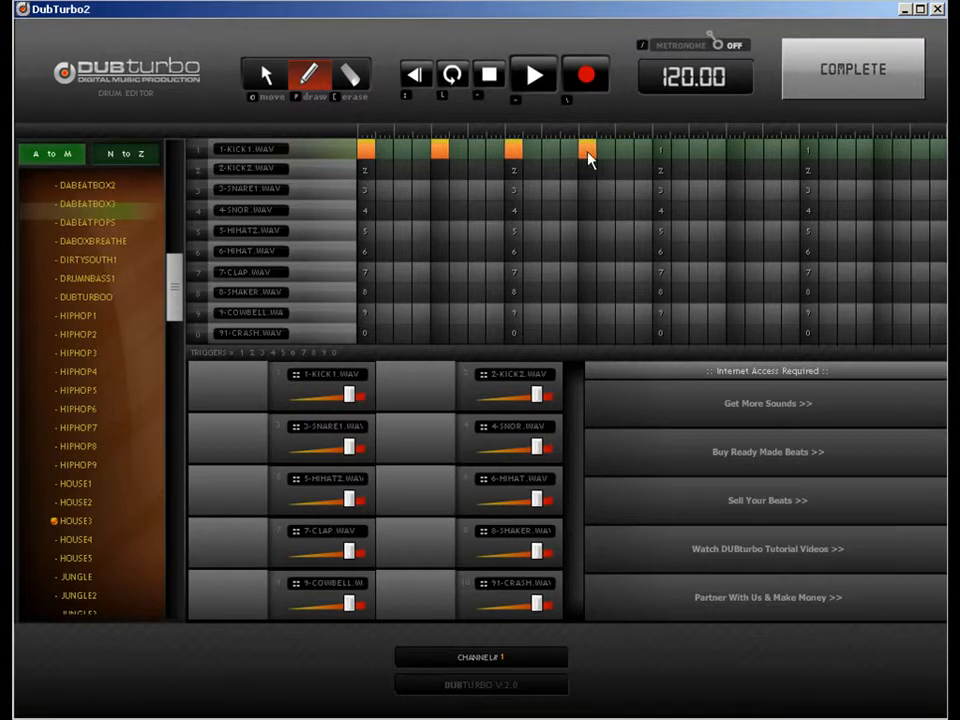
pyautogui.click(662, 154)
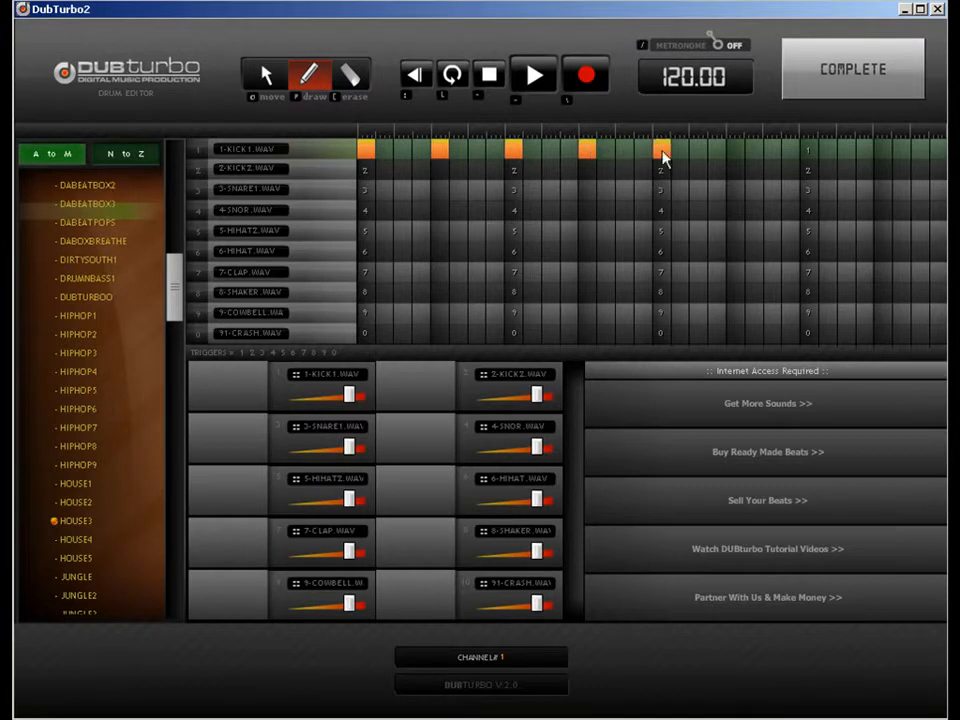
pyautogui.click(808, 152)
pyautogui.click(882, 152)
pyautogui.click(919, 152)
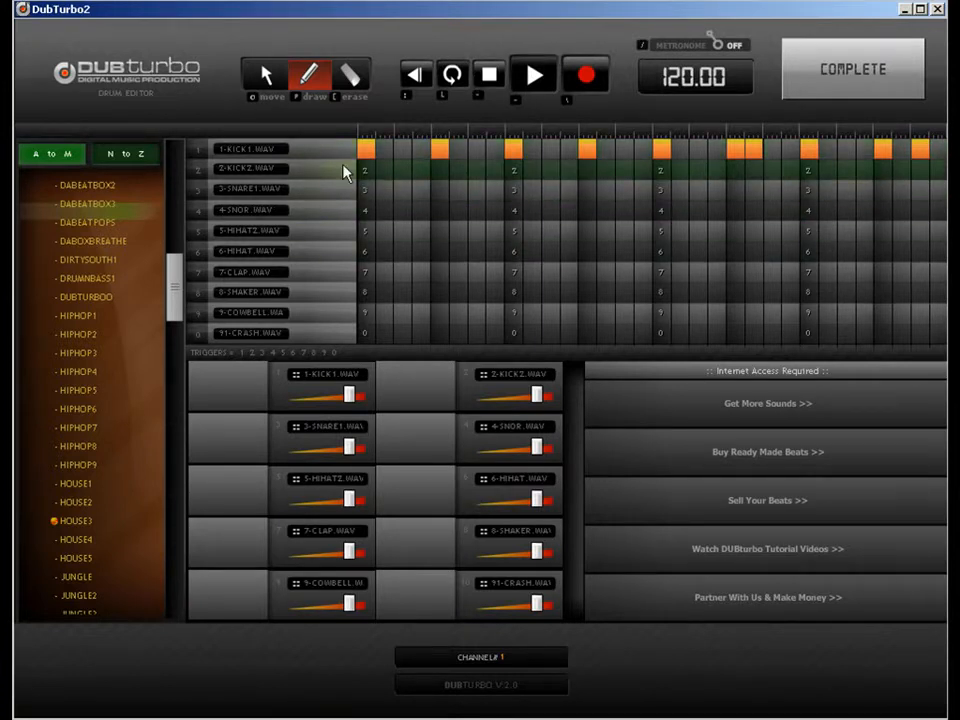
pyautogui.click(350, 76)
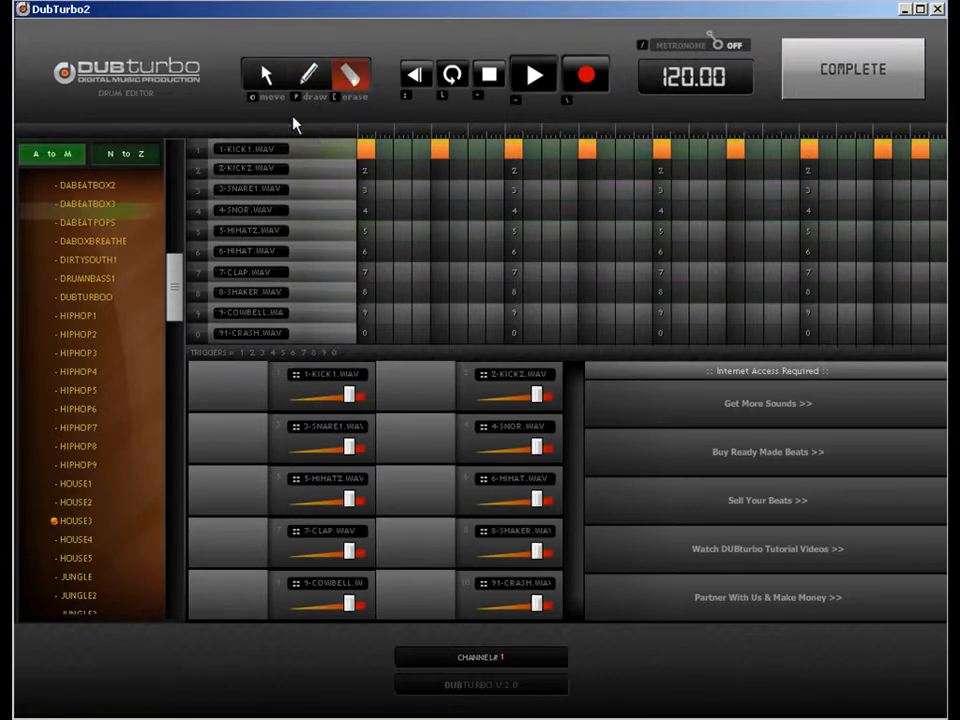
# - Add a 5-HIHAT2.WAV hit at step 3 and 6-HIHAT.WAV hits at steps 7, 11, 15, 19, 23, 27 and 31
pyautogui.click(310, 76)
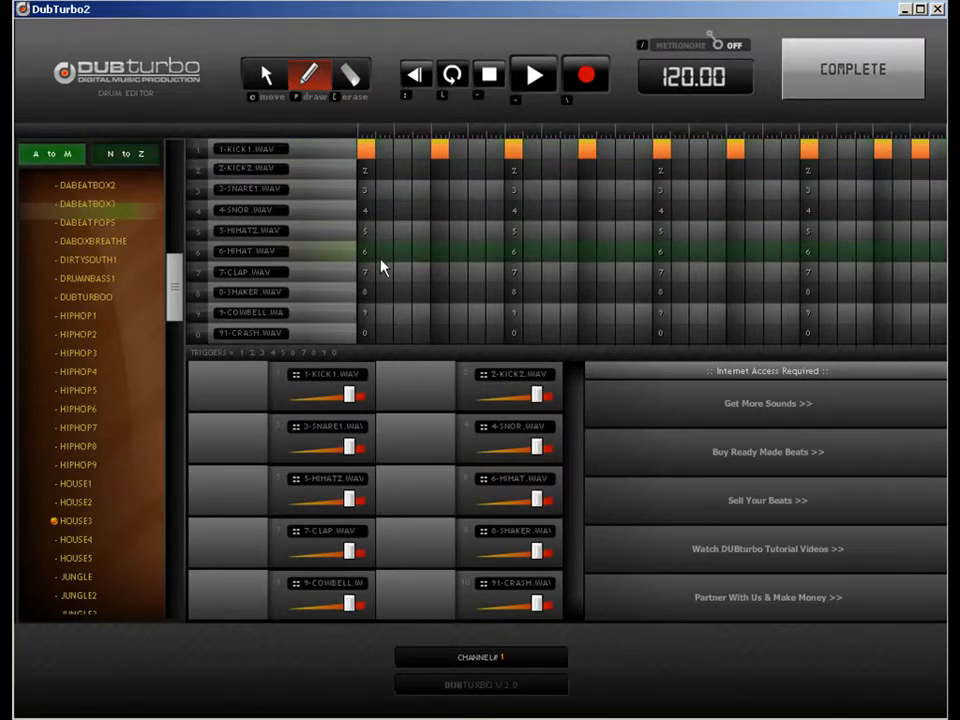
pyautogui.click(397, 232)
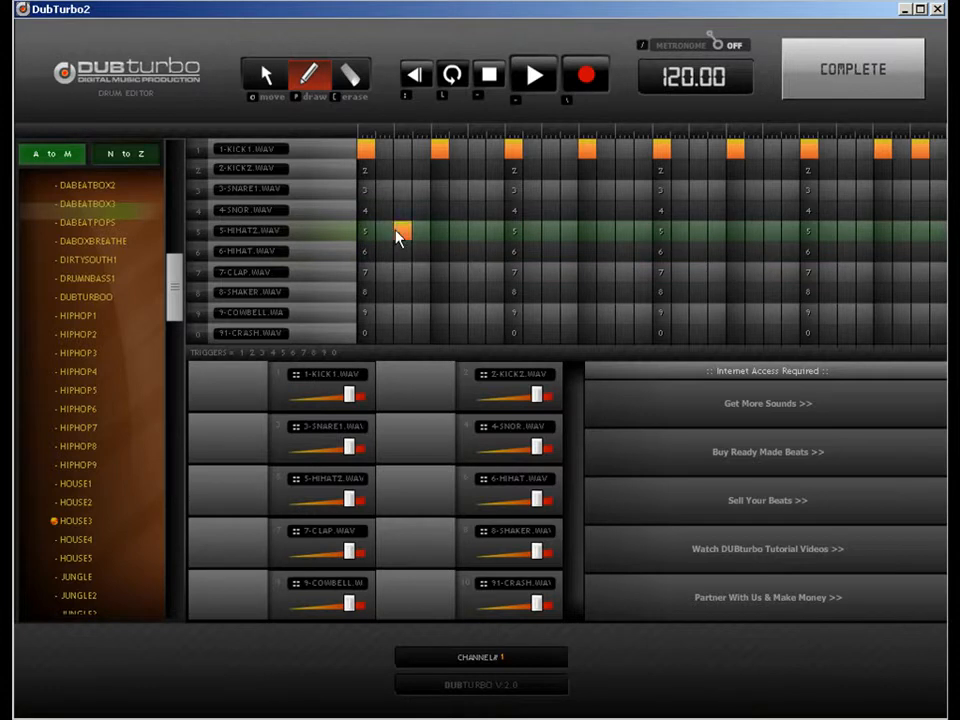
pyautogui.click(476, 251)
pyautogui.click(550, 251)
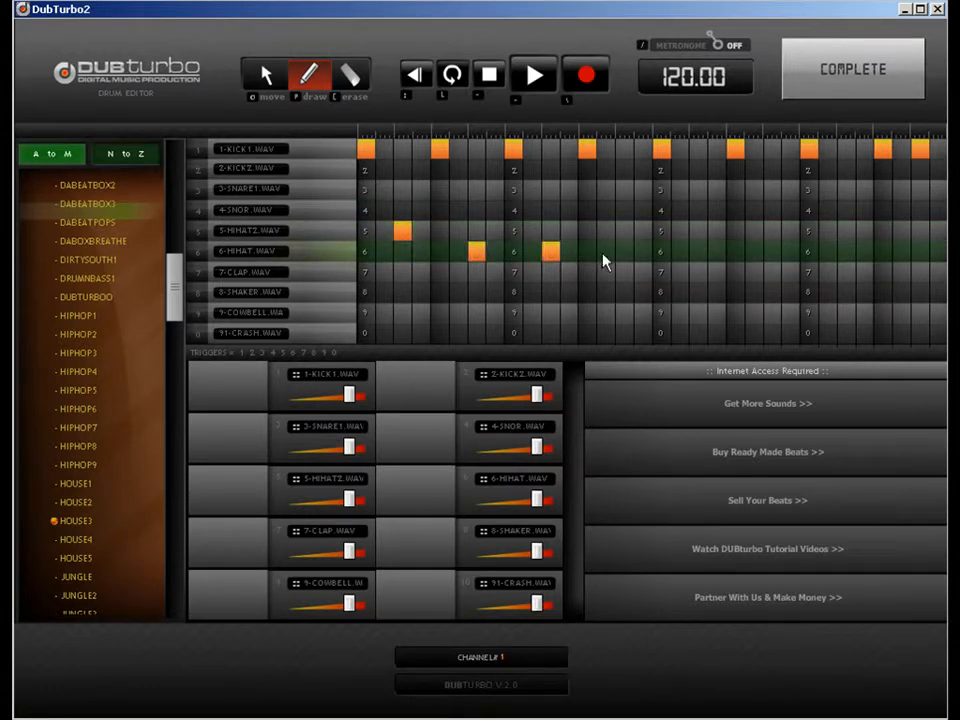
pyautogui.click(624, 251)
pyautogui.click(698, 251)
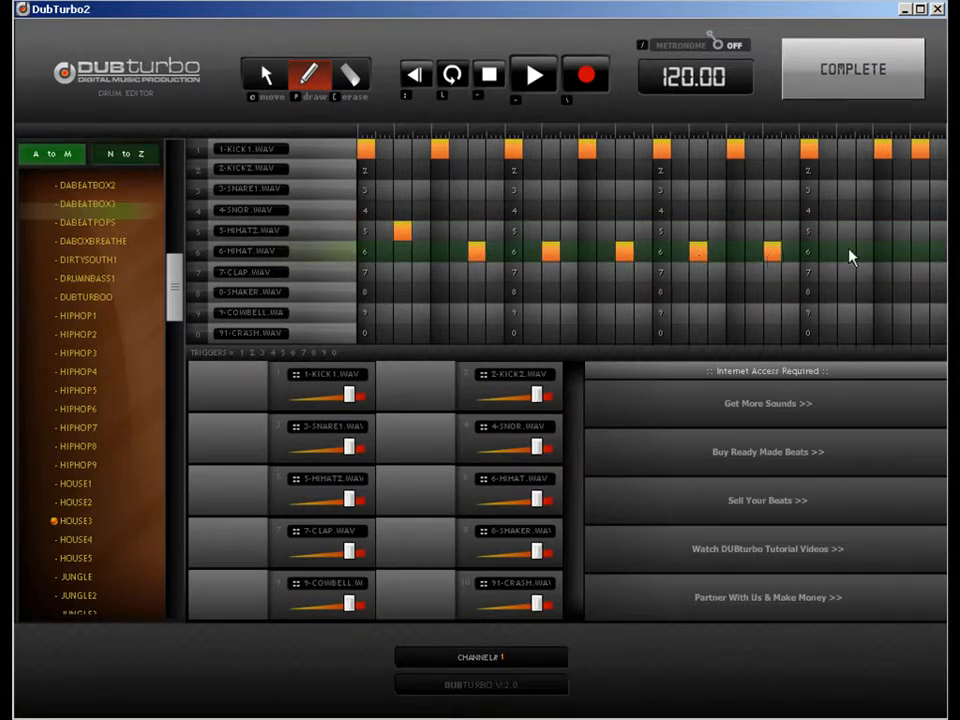
pyautogui.click(918, 253)
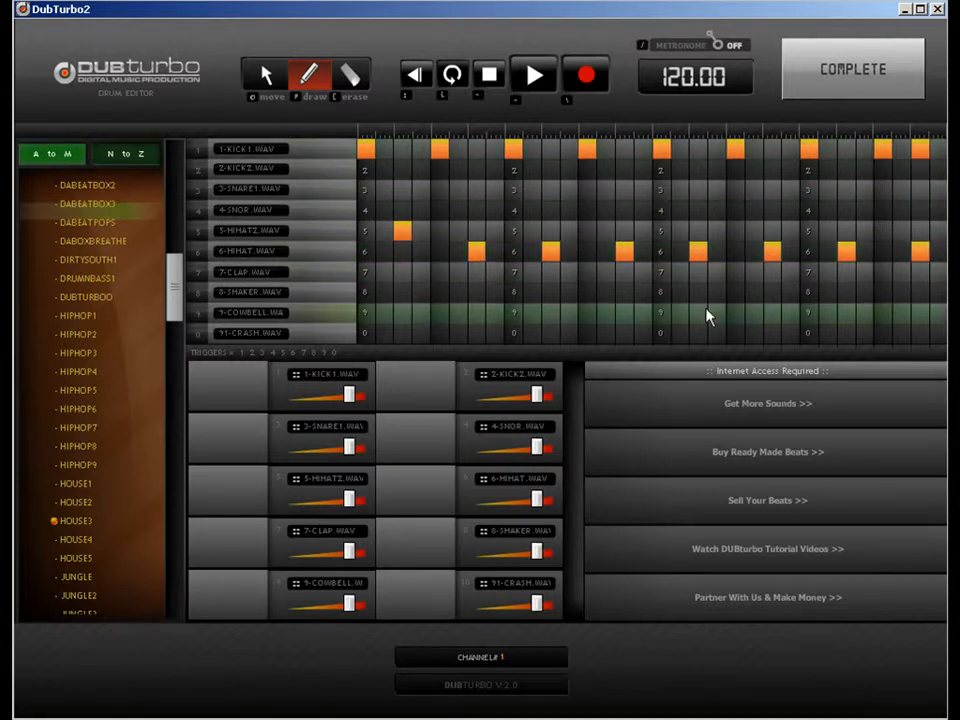
# - Lower both hi-hat volumes to about mid-level and move the step 3 hit to 6-HIHAT.WAV and the step 31 hit to 5-HIHAT2.WAV
pyautogui.moveTo(541, 499); pyautogui.dragTo(521, 499)
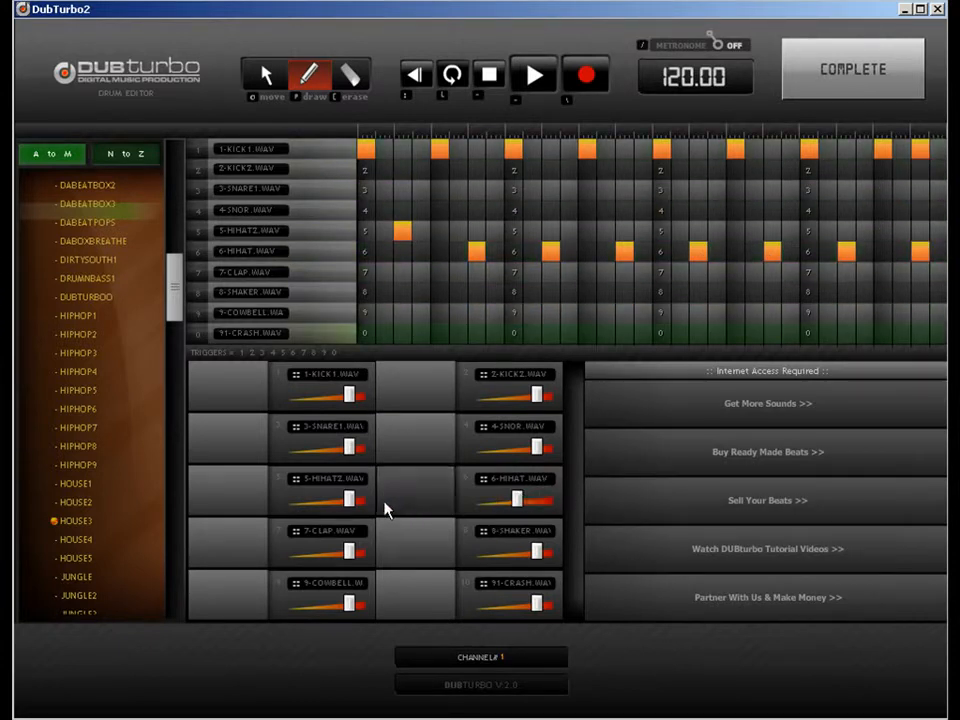
pyautogui.moveTo(349, 500); pyautogui.dragTo(341, 502)
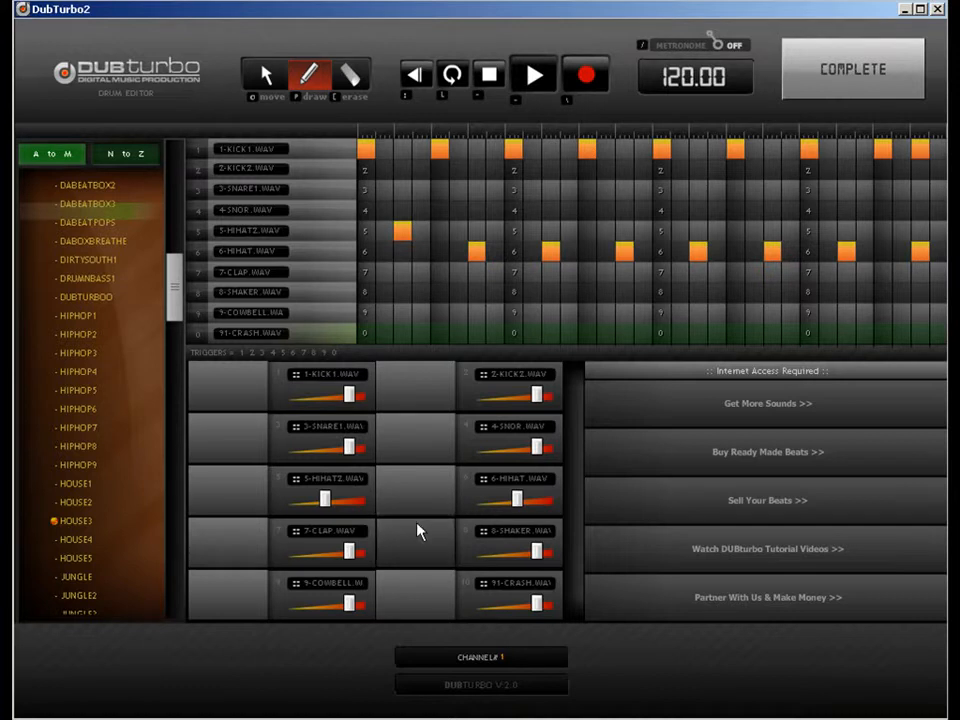
pyautogui.click(268, 78)
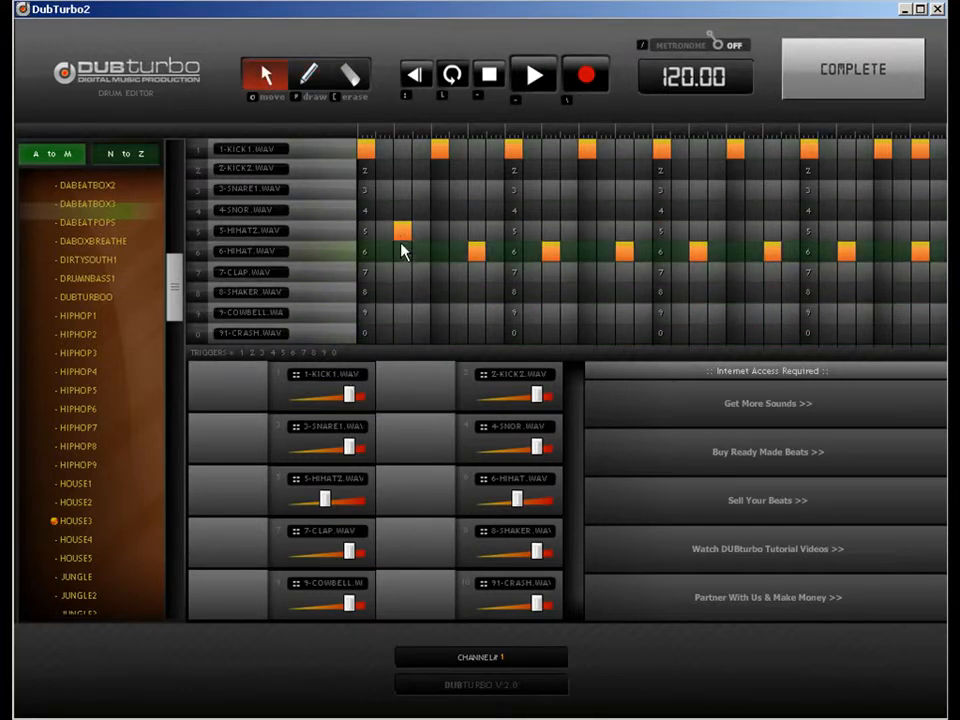
pyautogui.moveTo(402, 231); pyautogui.dragTo(403, 251)
pyautogui.moveTo(921, 251); pyautogui.dragTo(922, 235)
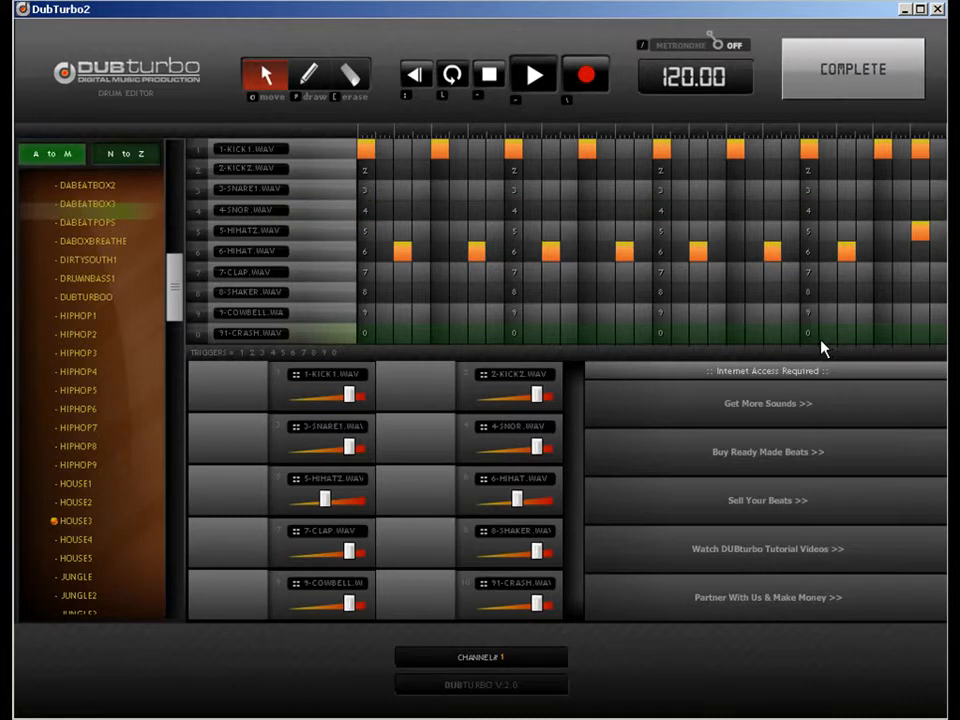
# - Add 7-CLAP.WAV hits at steps 5, 13, 21 and 29
pyautogui.click(308, 74)
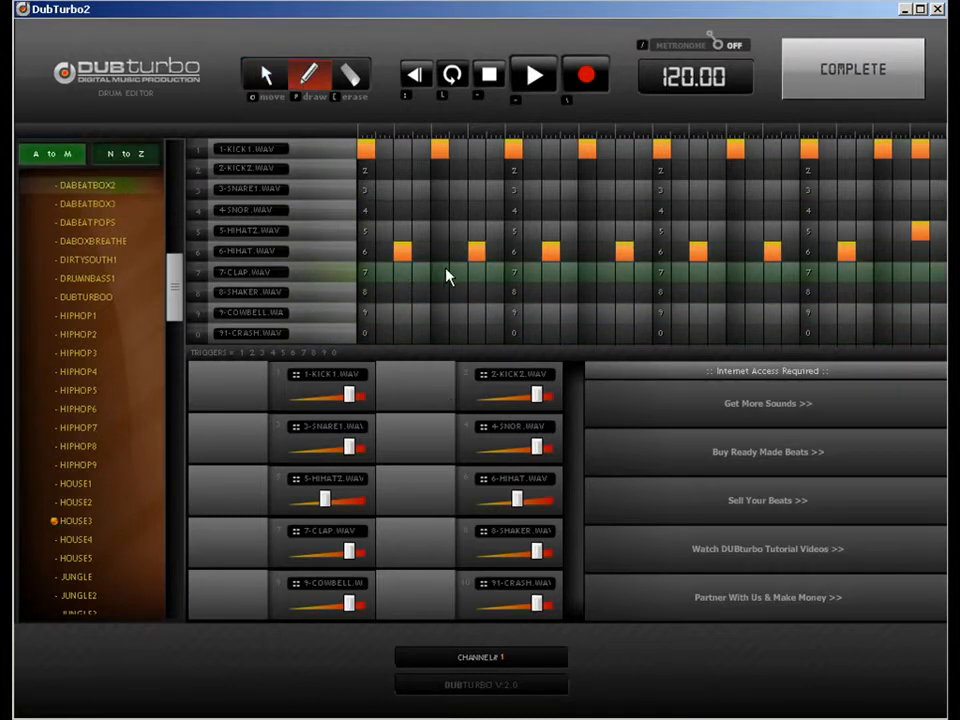
pyautogui.click(587, 271)
pyautogui.click(735, 271)
pyautogui.click(883, 271)
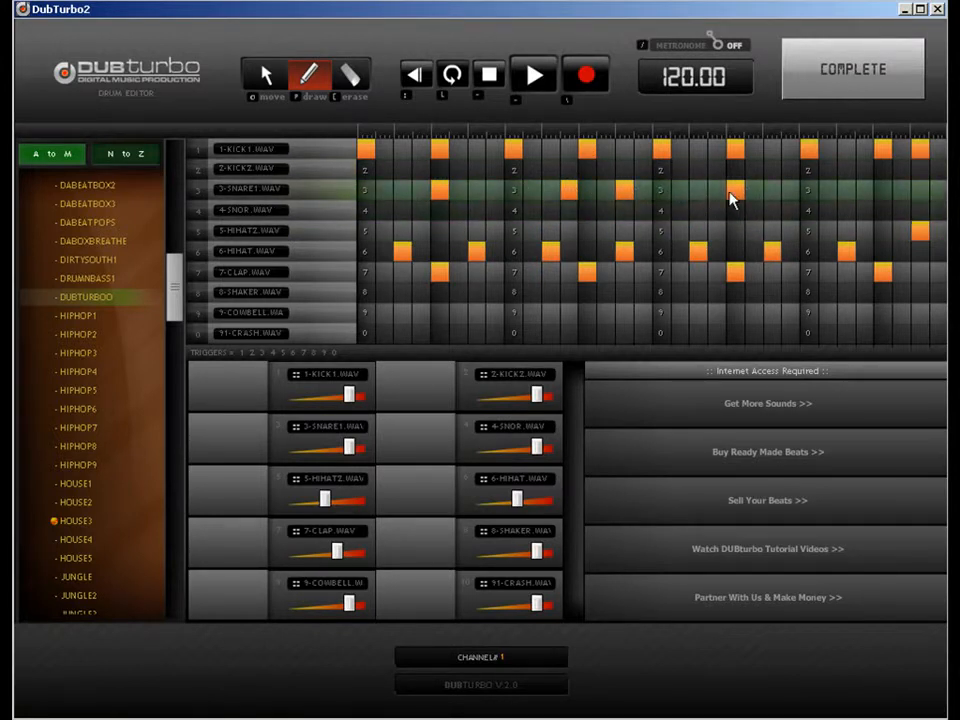
# - Complete the 3-SNARE1.WAV line with hits at steps 28 and 31
pyautogui.click(864, 190)
pyautogui.click(925, 188)
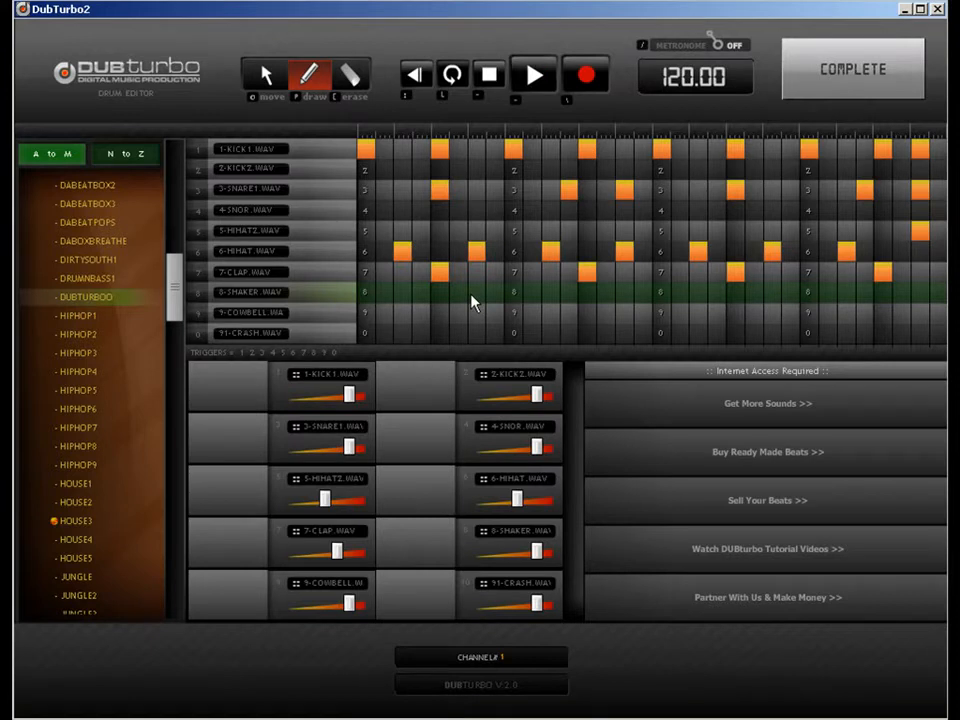
pyautogui.click(262, 70)
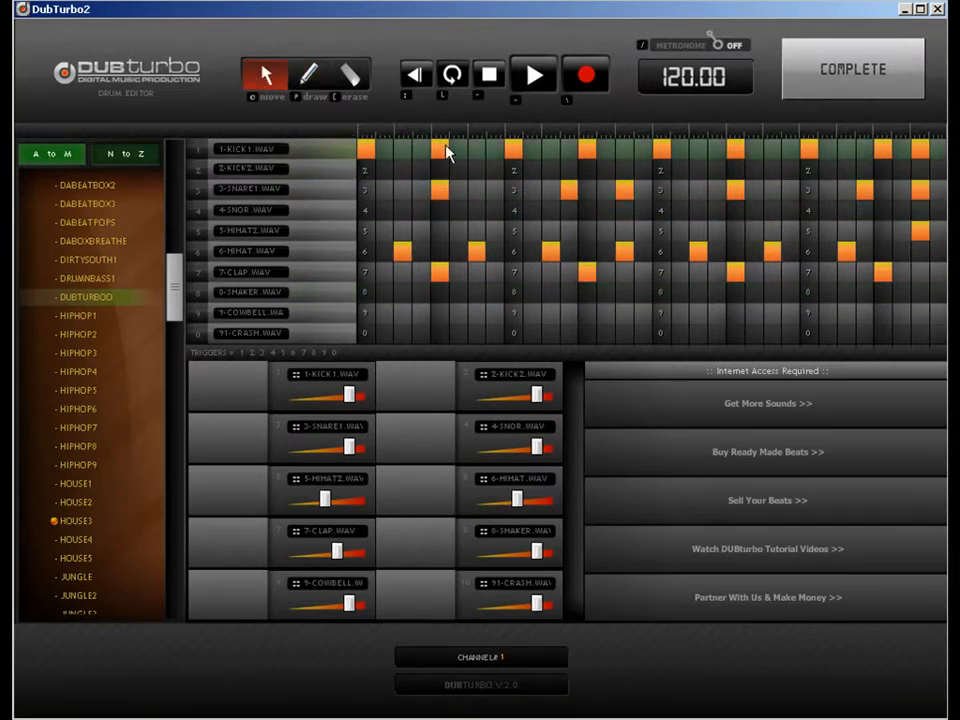
# - Move the 3-SNARE1.WAV hits at steps 5 and 21 to steps 4 and 20, and add snare hits at steps 7 and 23
pyautogui.moveTo(433, 190); pyautogui.dragTo(418, 188)
pyautogui.click(312, 80)
pyautogui.click(477, 187)
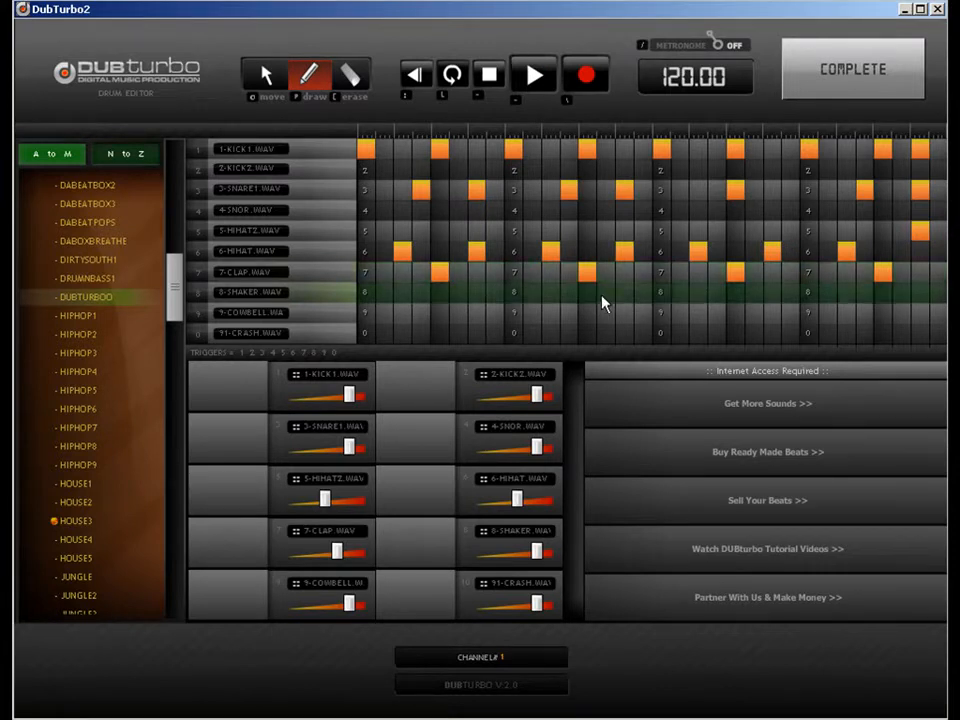
pyautogui.click(266, 75)
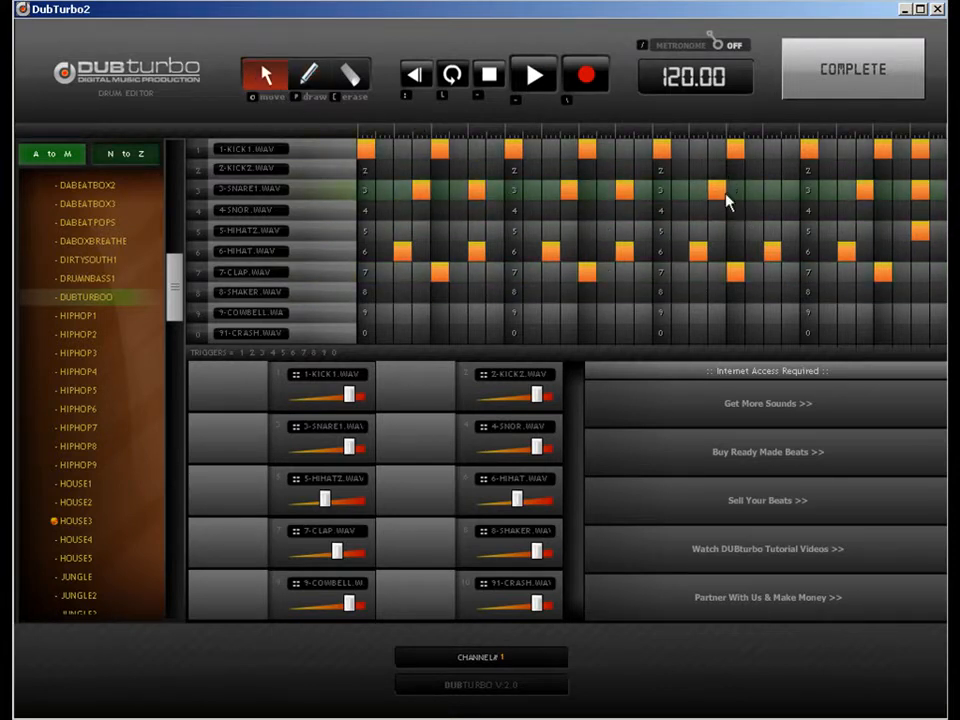
pyautogui.press('p')
pyautogui.click(770, 195)
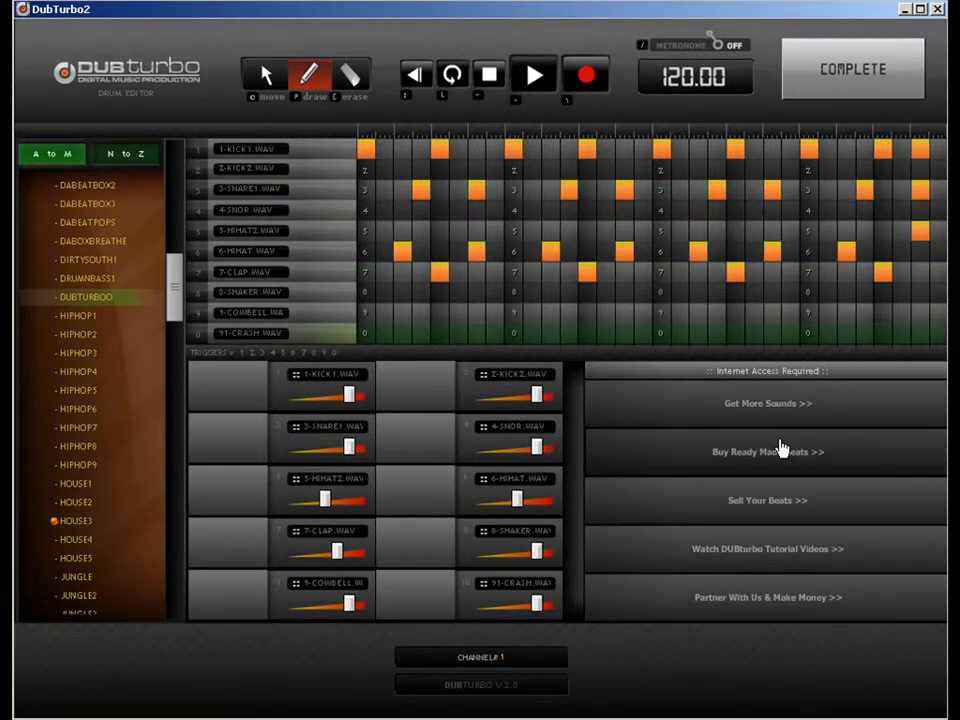
# - Add a 2-KICK2.WAV hit at step 27, then add 3-SNARE1.WAV hits at steps 11, 27 and 30 and erase those at steps 28 and 31
pyautogui.click(846, 170)
pyautogui.click(846, 190)
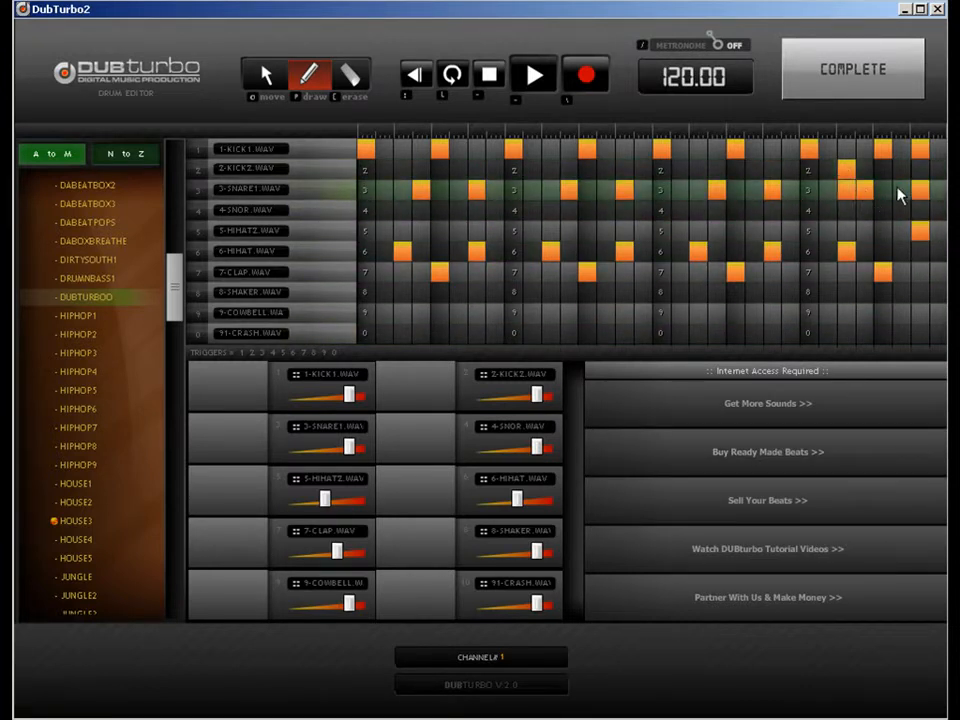
pyautogui.click(903, 191)
pyautogui.press('[')
pyautogui.click(918, 190)
pyautogui.click(867, 190)
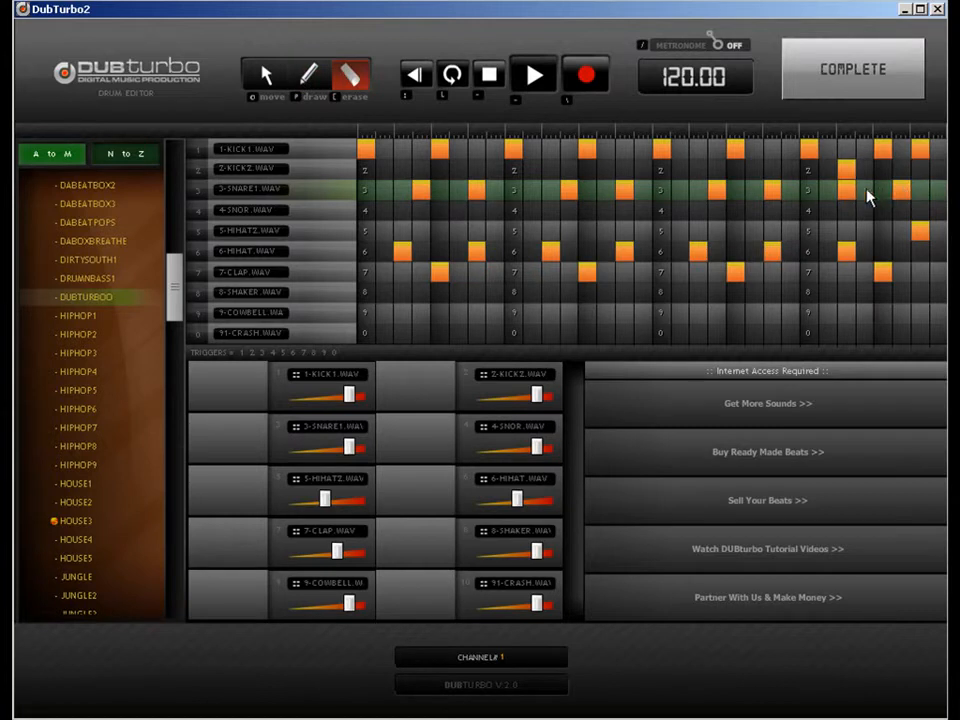
pyautogui.click(308, 75)
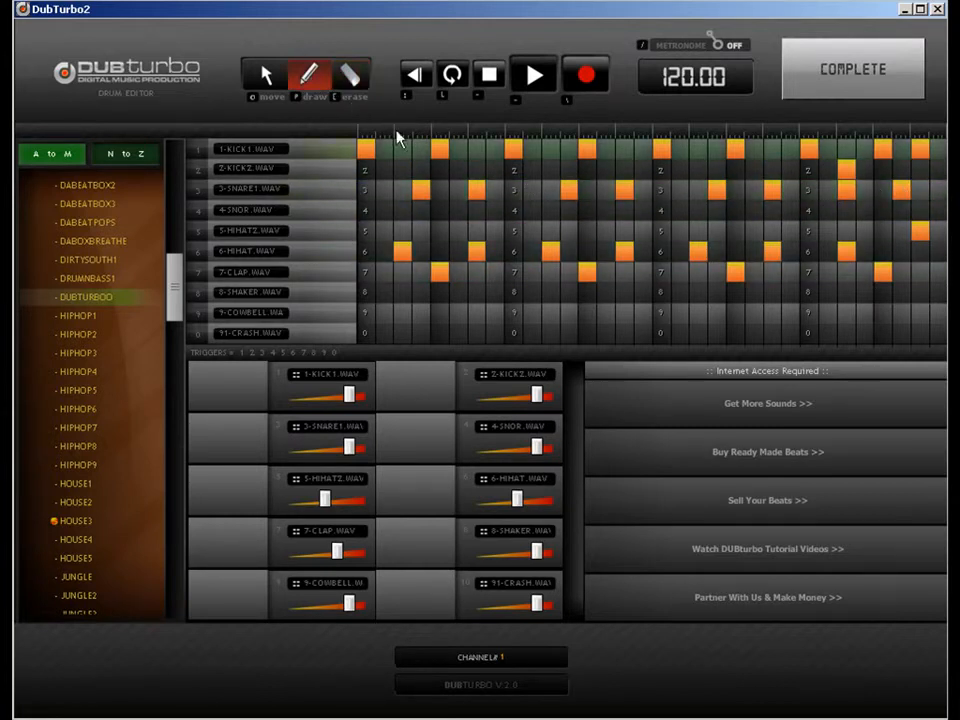
pyautogui.click(548, 192)
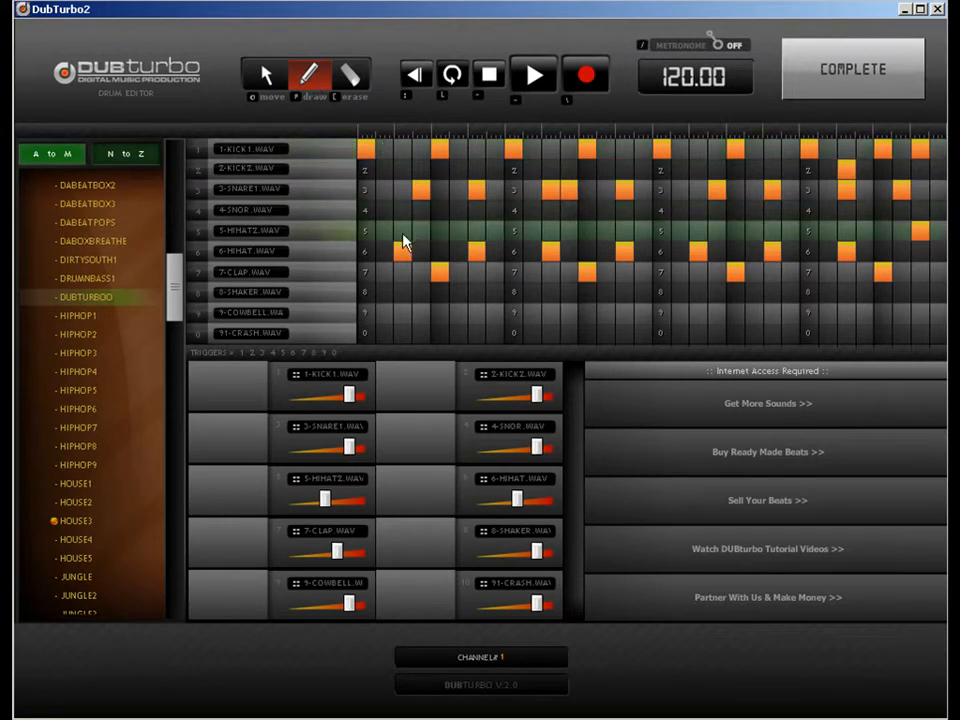
# - Add extra 6-HIHAT.WAV hits at steps 4, 12, 17, 18, 28, 31 and 32
pyautogui.click(420, 251)
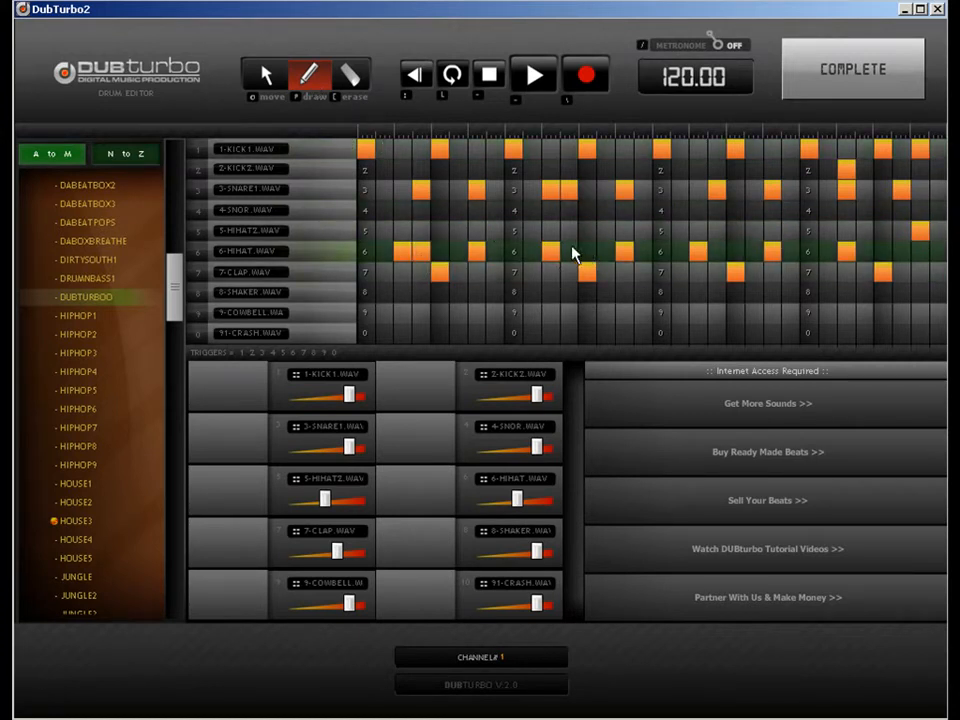
pyautogui.click(667, 256)
pyautogui.click(682, 256)
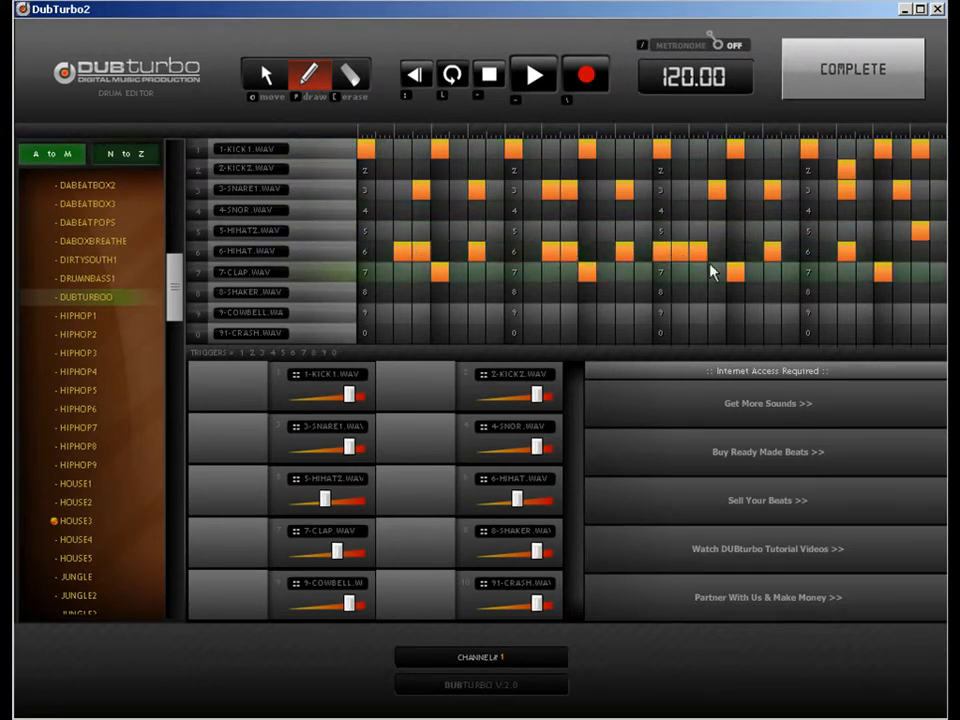
pyautogui.click(866, 256)
pyautogui.click(921, 255)
pyautogui.click(938, 255)
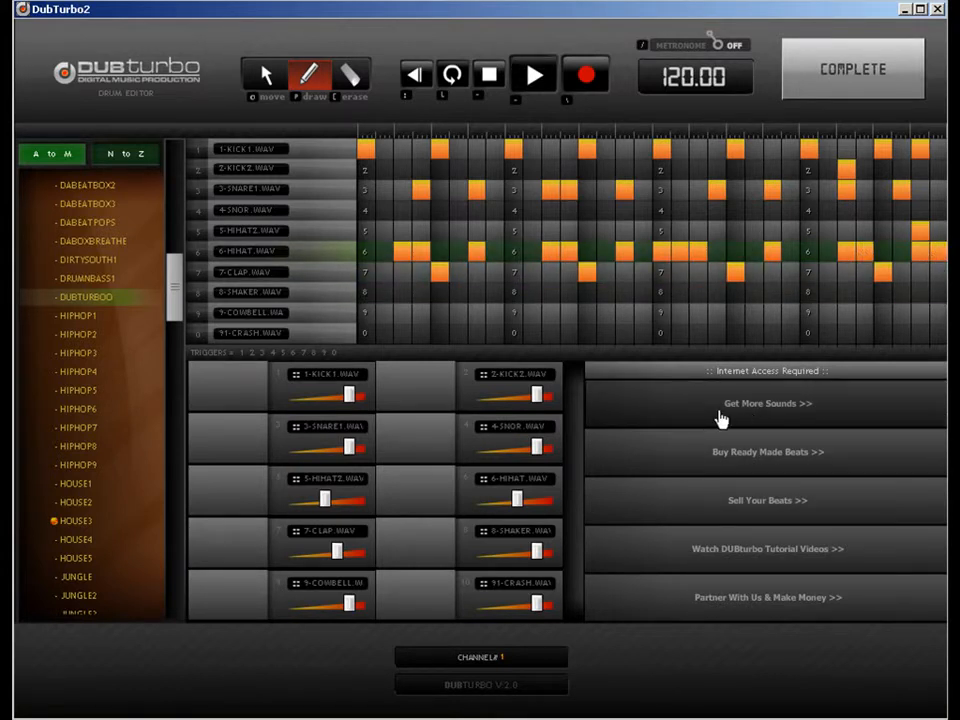
# - Erase the 6-HIHAT.WAV hits at steps 4, 18, 31 and 32
pyautogui.press('e')
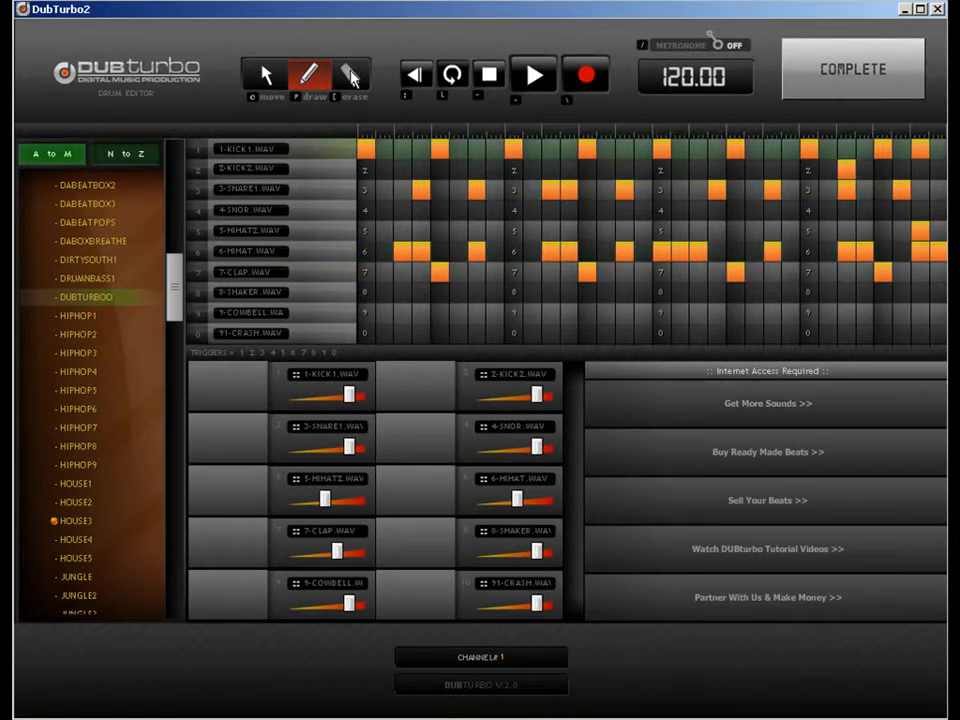
pyautogui.click(681, 253)
pyautogui.click(416, 251)
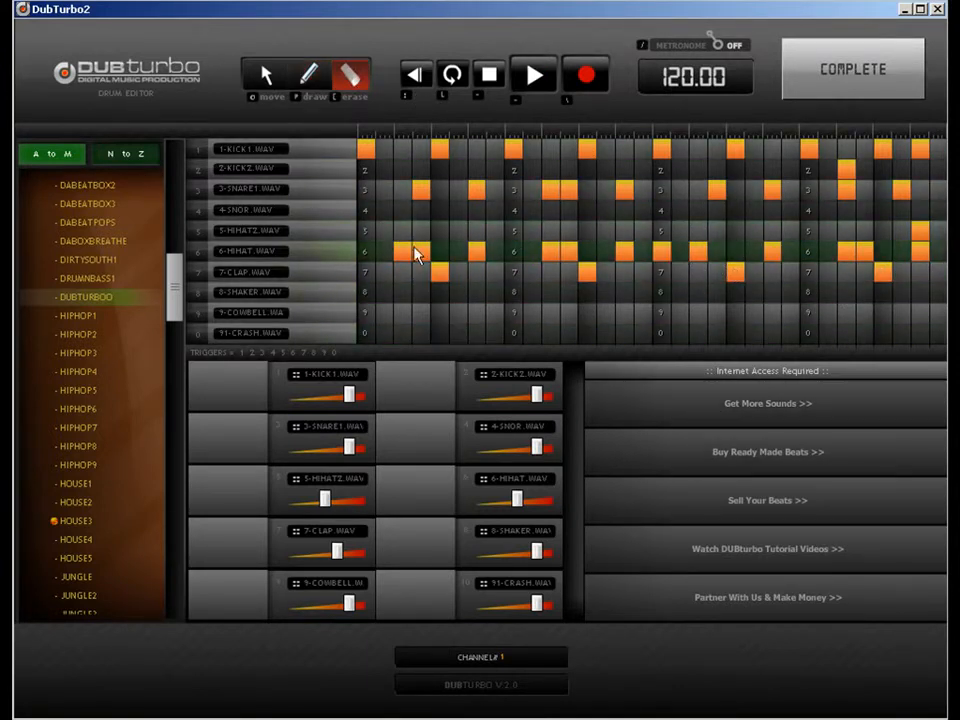
pyautogui.click(922, 254)
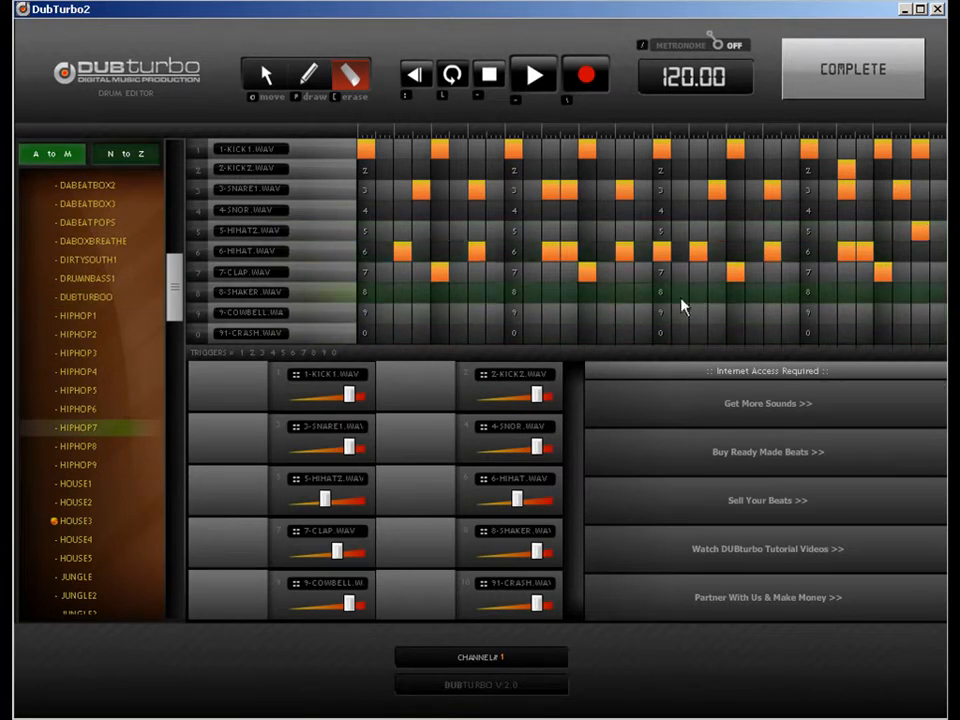
# - Add 8-SHAKER.WAV hits on every odd step plus steps 8 and 28, and lower the shaker volume to about mid-level
pyautogui.click(263, 78)
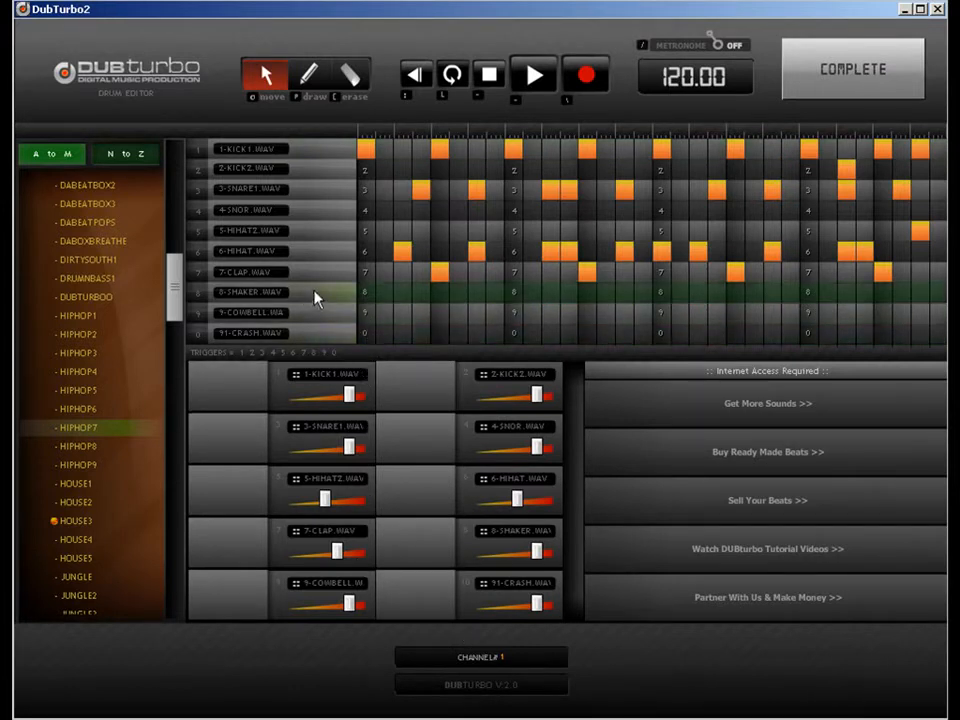
pyautogui.press('p')
pyautogui.click(368, 293)
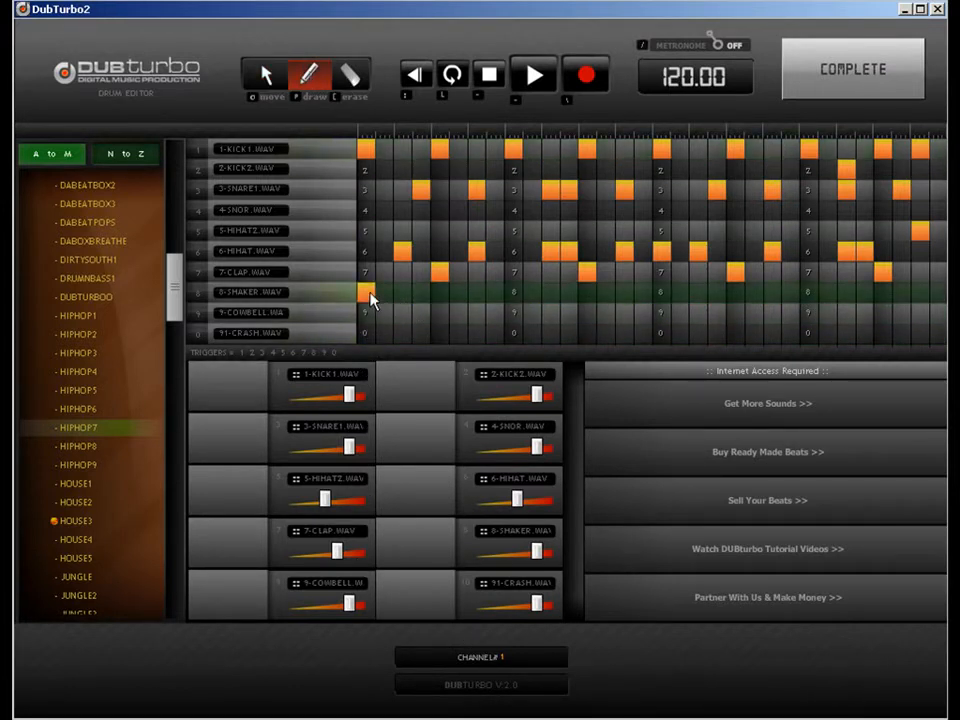
pyautogui.click(402, 292)
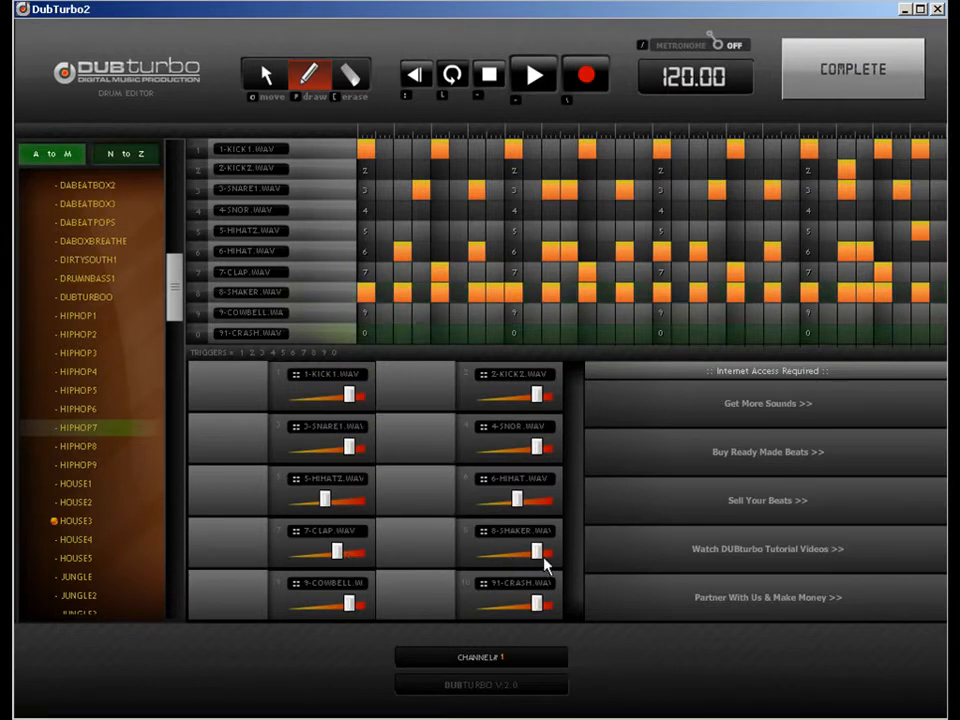
pyautogui.moveTo(547, 565); pyautogui.dragTo(510, 566)
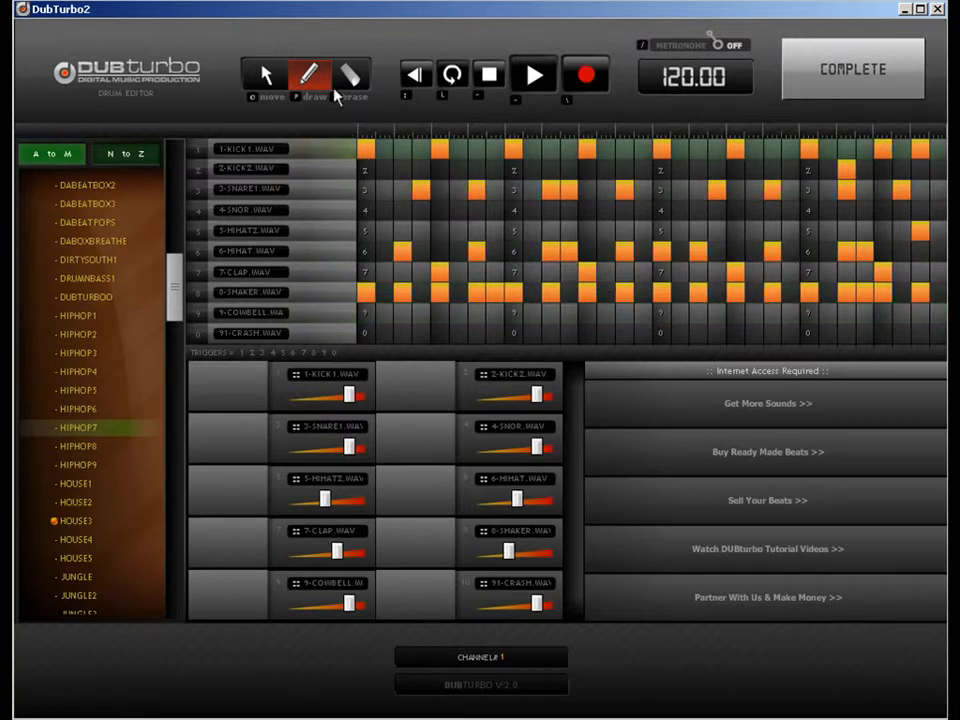
# - Fill all remaining steps of the 8-SHAKER.WAV line, lowering the shaker volume further and the clap volume slightly
pyautogui.click(385, 290)
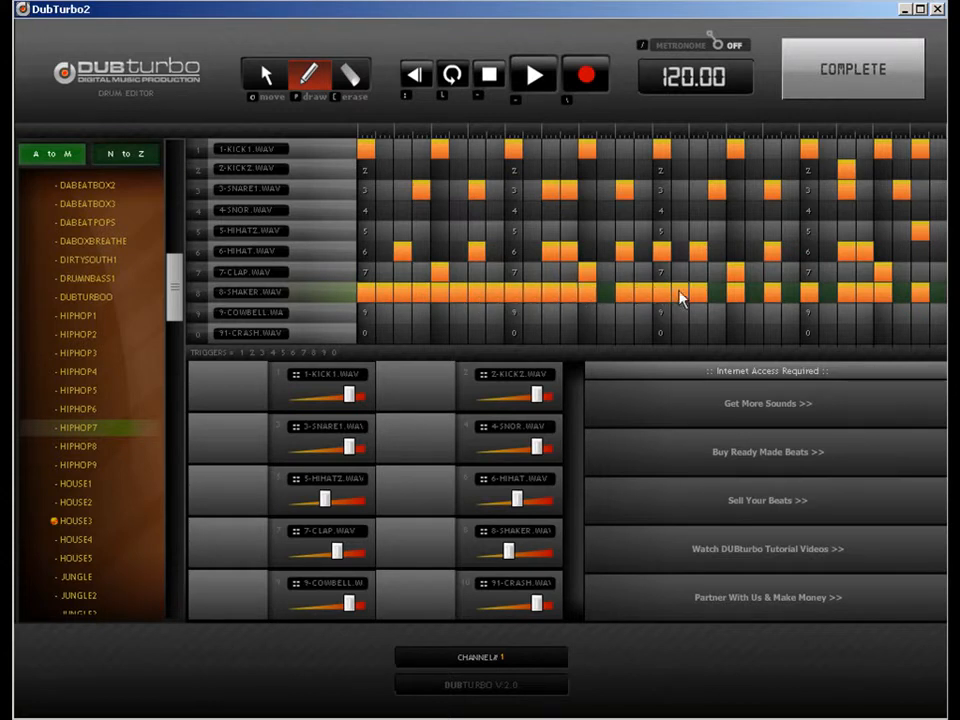
pyautogui.click(717, 292)
pyautogui.click(904, 292)
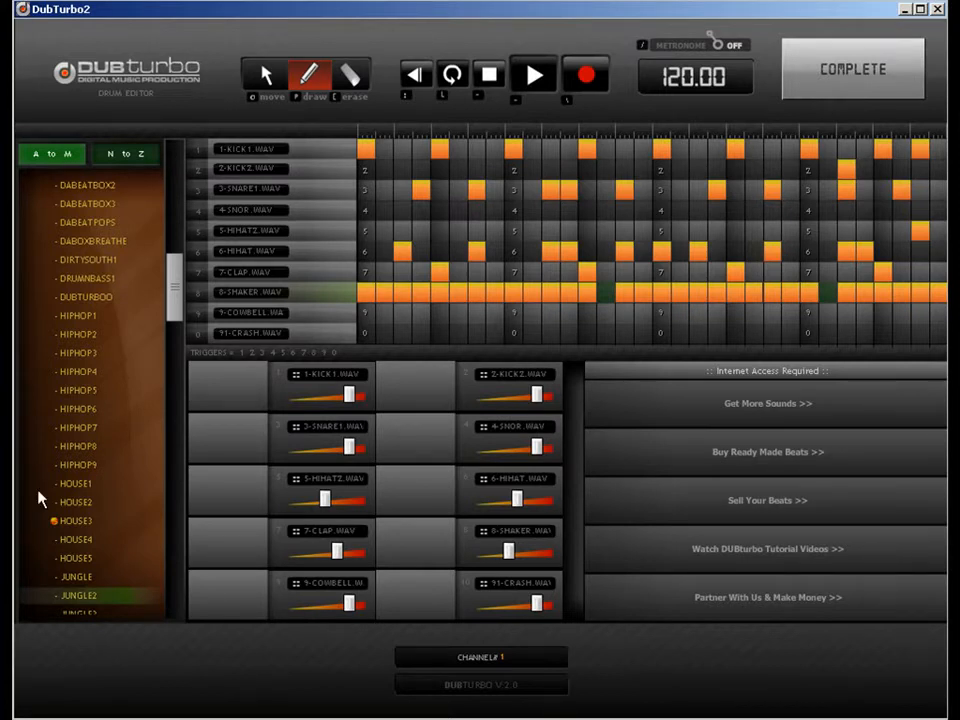
pyautogui.click(606, 291)
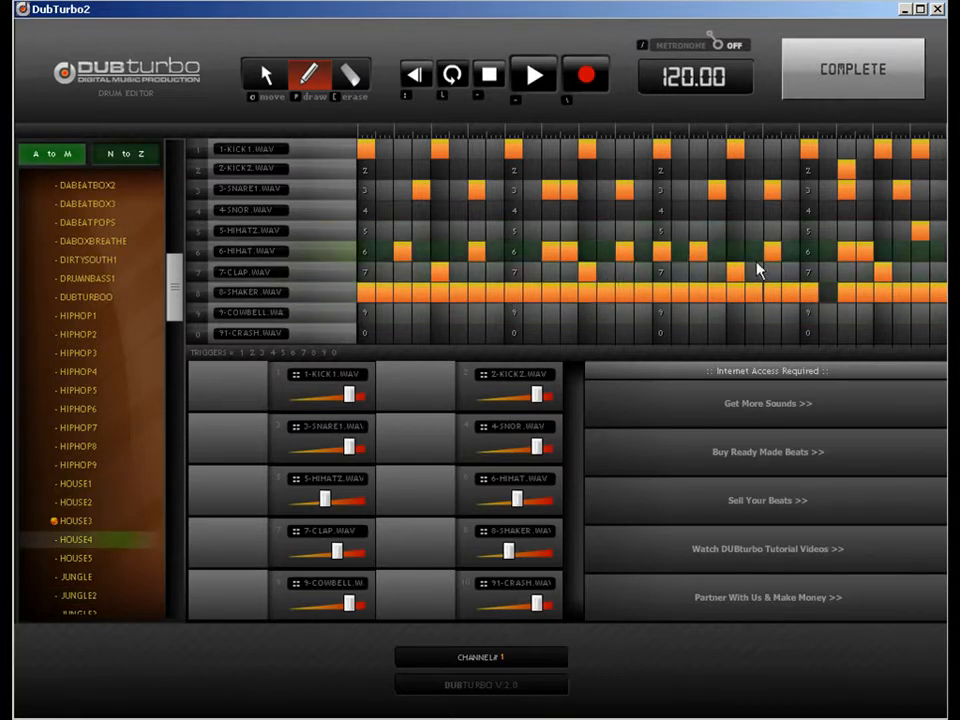
pyautogui.click(830, 292)
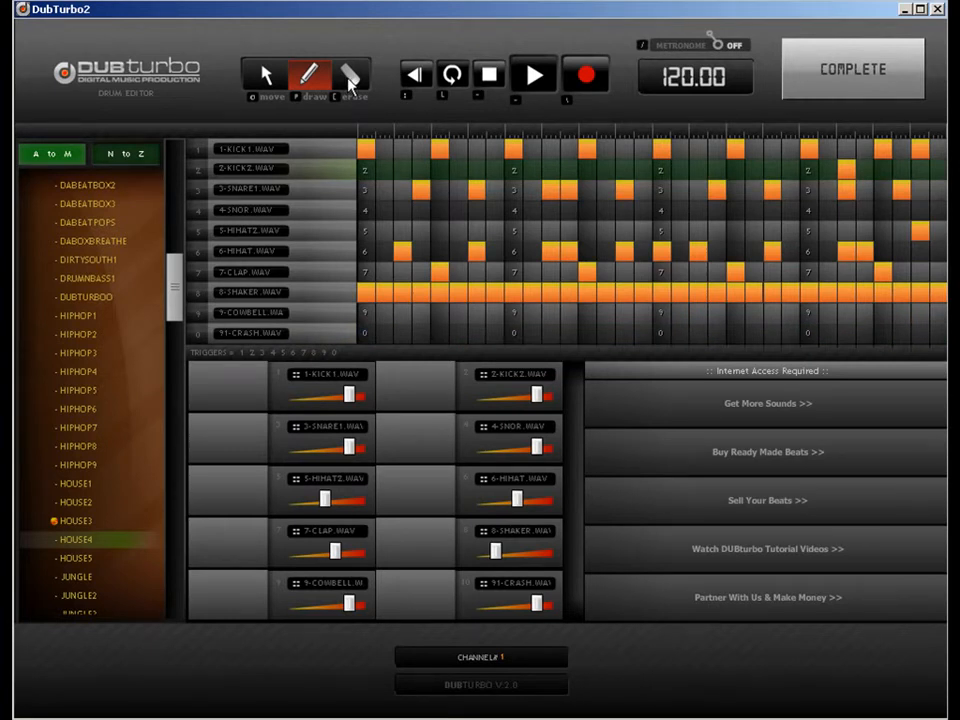
# - Finish editing the beat and set the project's bar count to 32
pyautogui.click(862, 86)
pyautogui.click(733, 56)
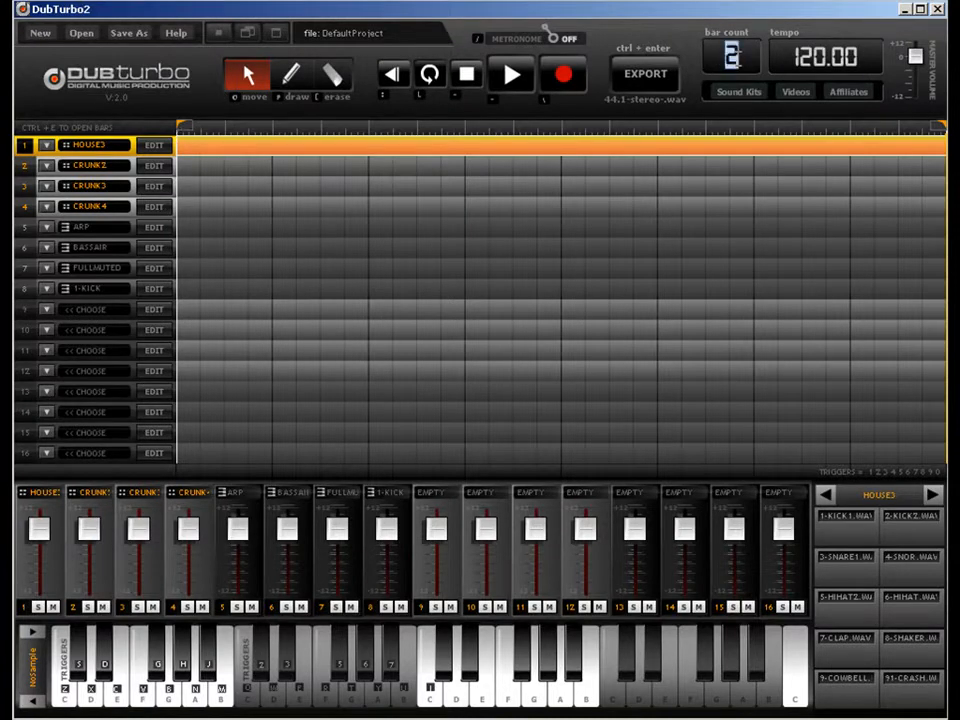
pyautogui.write('32')
pyautogui.press('Return')
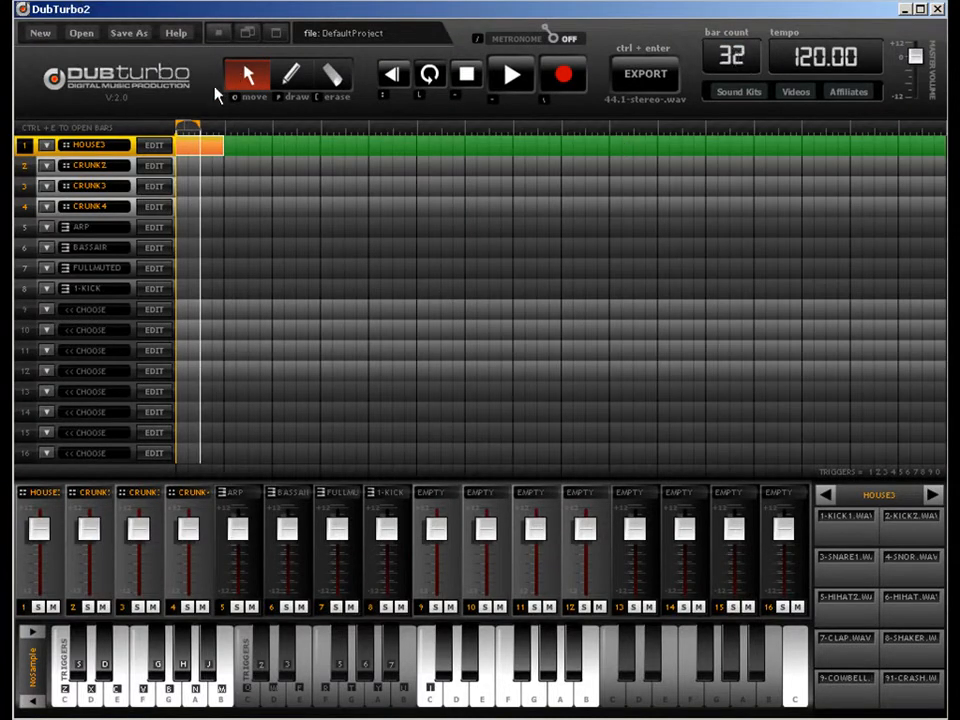
# - Duplicate the HOUSE3 clip to bars 3–4 and, in the copy, erase 8-SHAKER.WAV hits at steps 2, 3, 7, 13, 21, 27 and 29–32
pyautogui.click(244, 145)
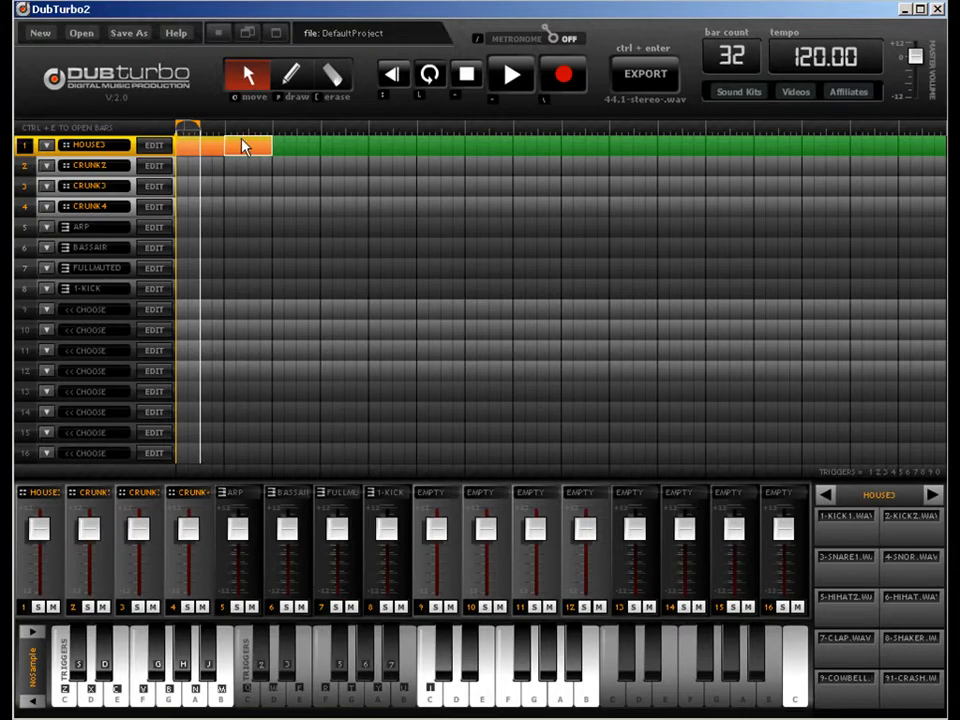
pyautogui.hotkey('ctrl', 'e')
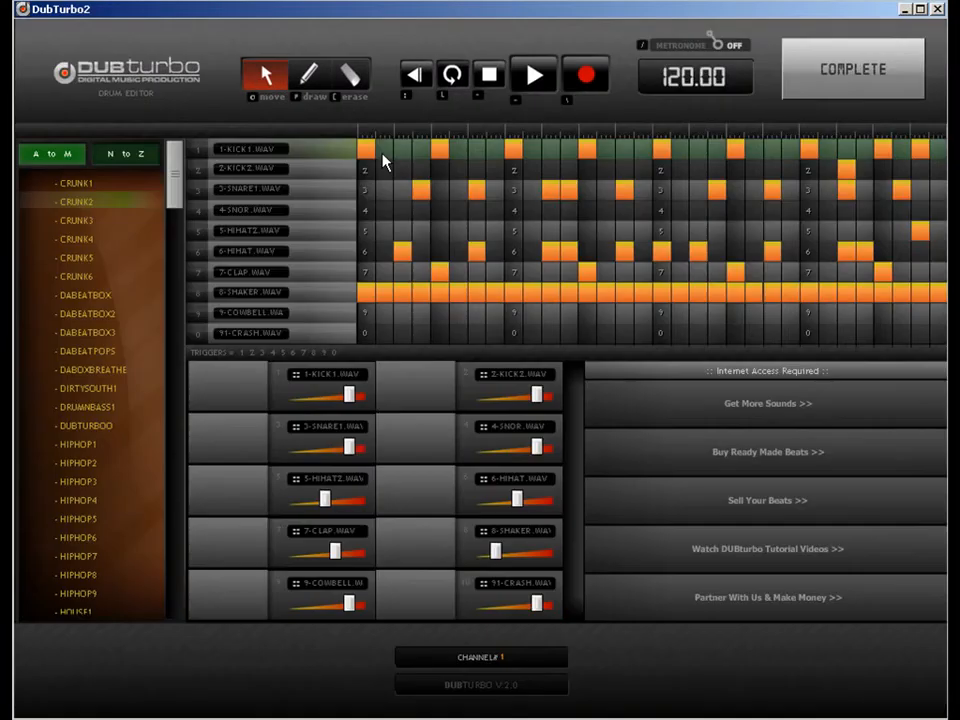
pyautogui.click(351, 76)
pyautogui.click(382, 293)
pyautogui.click(401, 290)
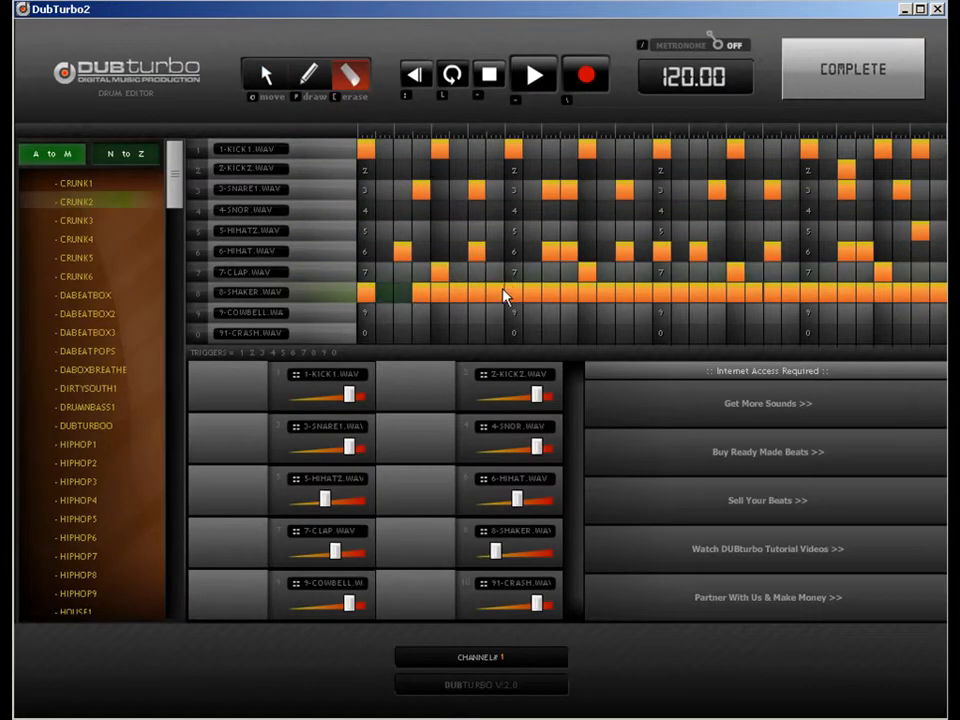
pyautogui.click(475, 292)
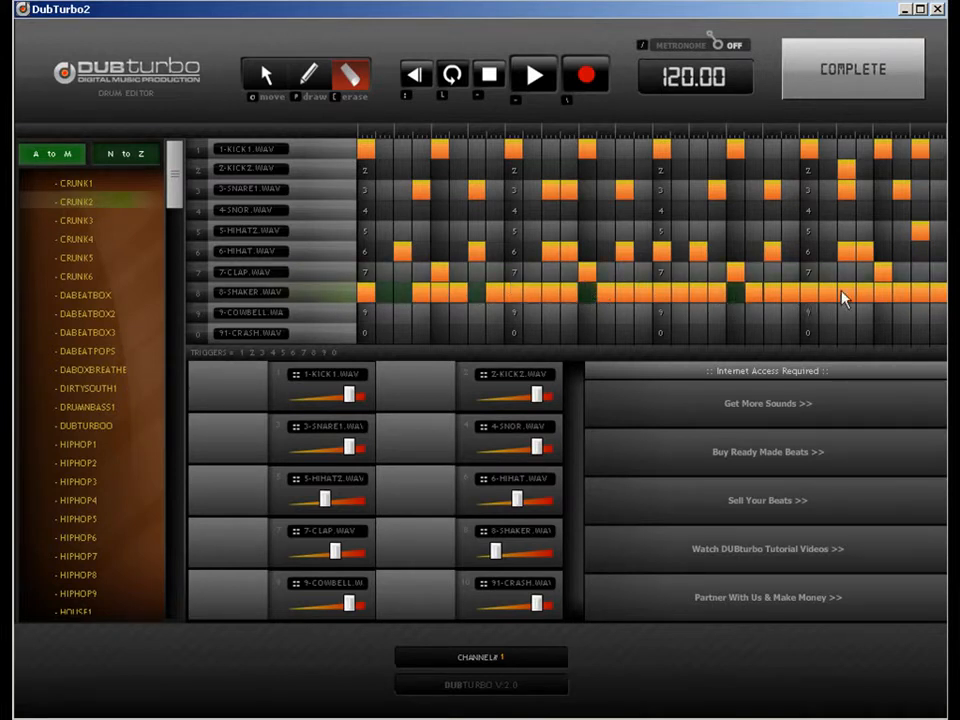
pyautogui.click(904, 296)
pyautogui.click(936, 296)
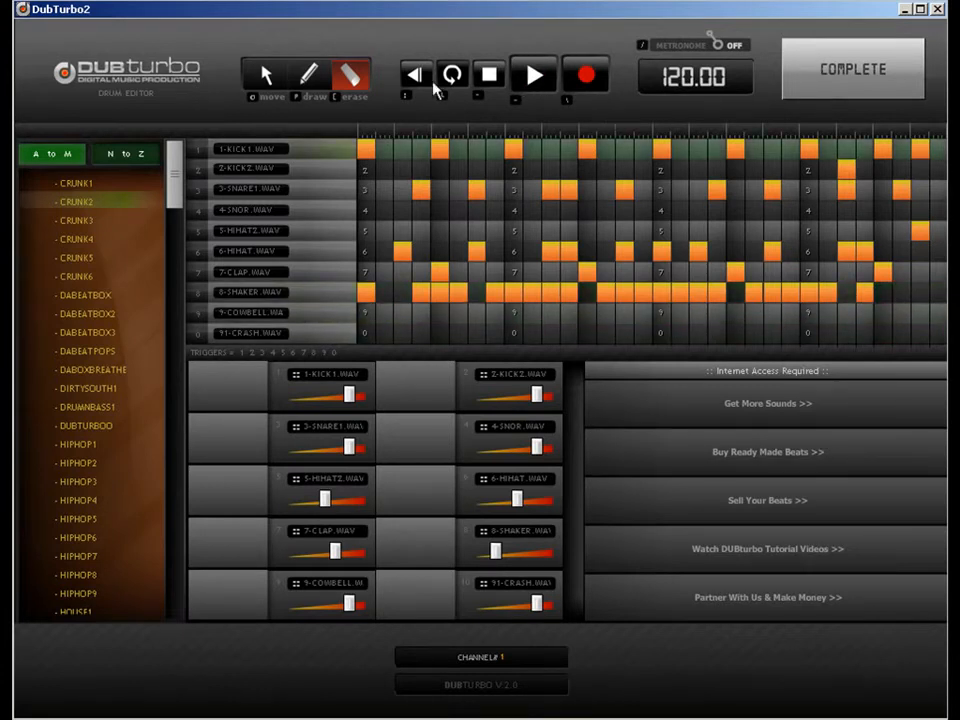
# - Fill 1-KICK1.WAV from step 27 to 32 and add 2-KICK2.WAV hits at steps 4, 8, 14, 19 and 24
pyautogui.click(308, 75)
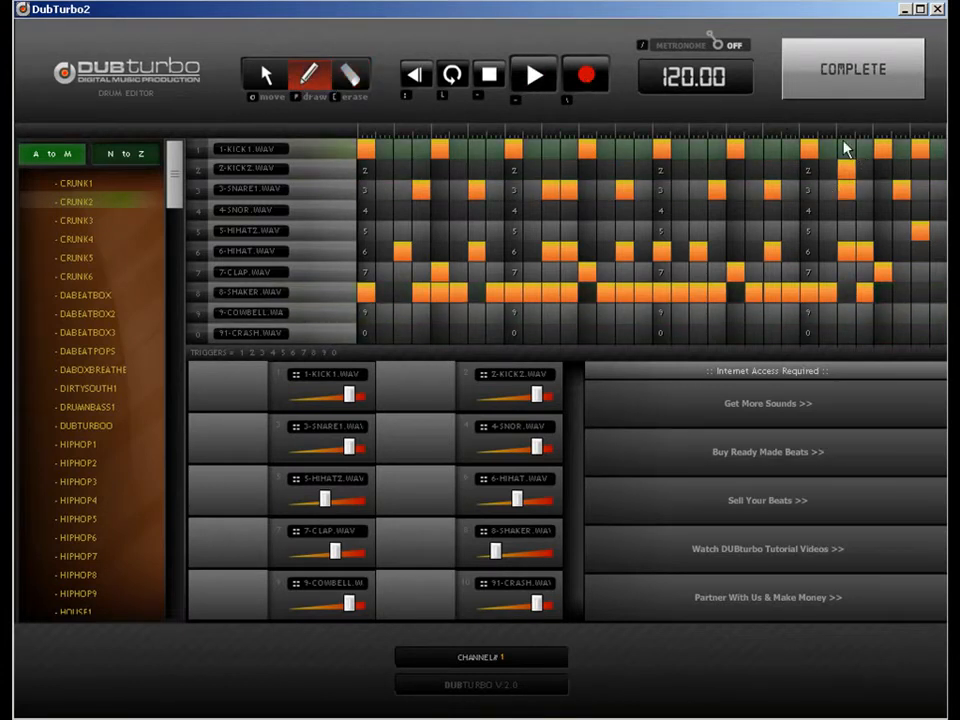
pyautogui.moveTo(843, 148); pyautogui.dragTo(934, 150)
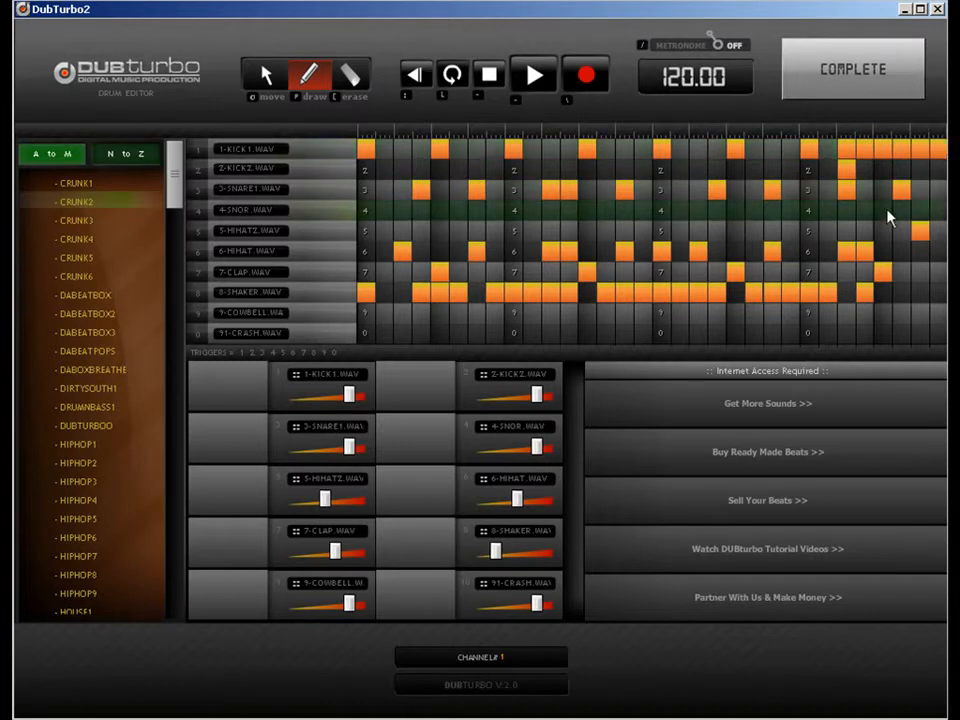
pyautogui.click(491, 170)
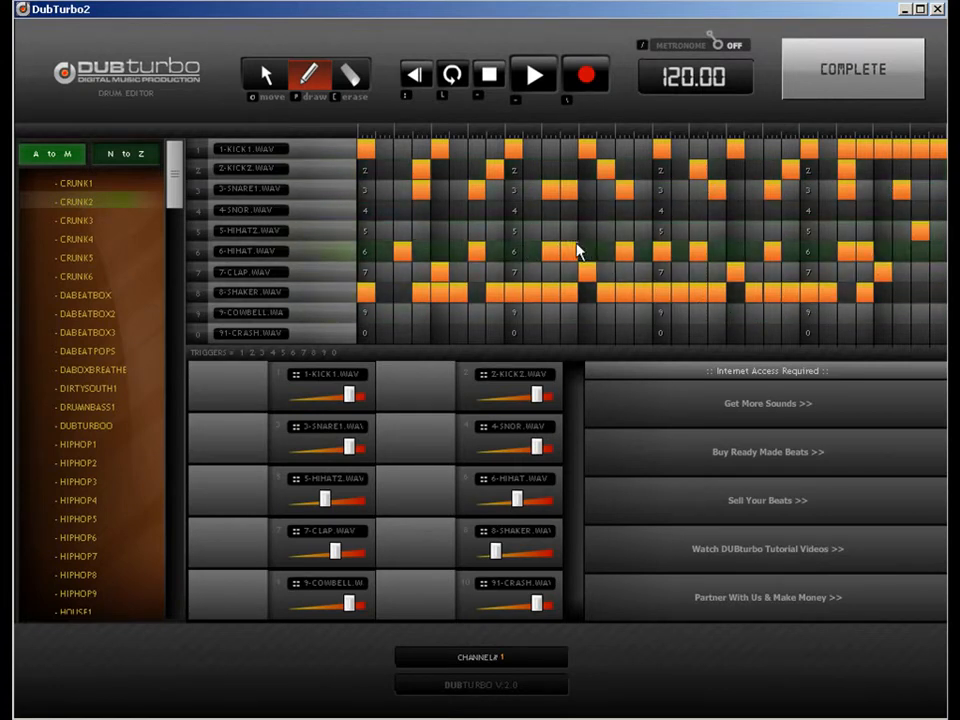
# - Add 6-HIHAT.WAV hits at steps 14, 21, 22, 26 and 29, and finish editing the beat variation
pyautogui.click(605, 251)
pyautogui.click(775, 252)
pyautogui.click(753, 251)
pyautogui.click(865, 252)
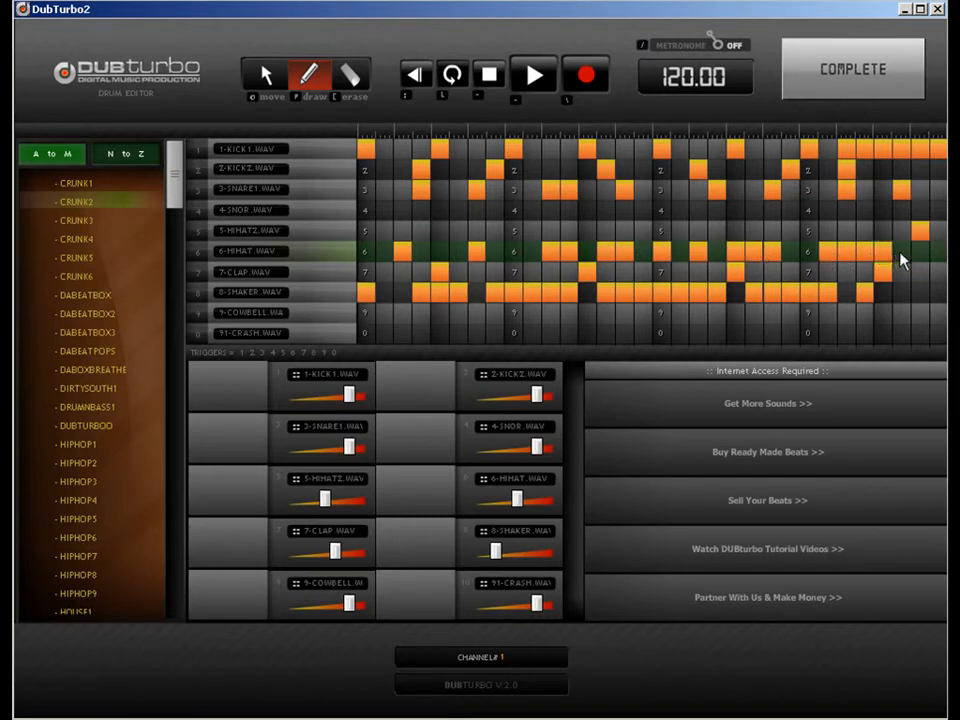
pyautogui.click(866, 72)
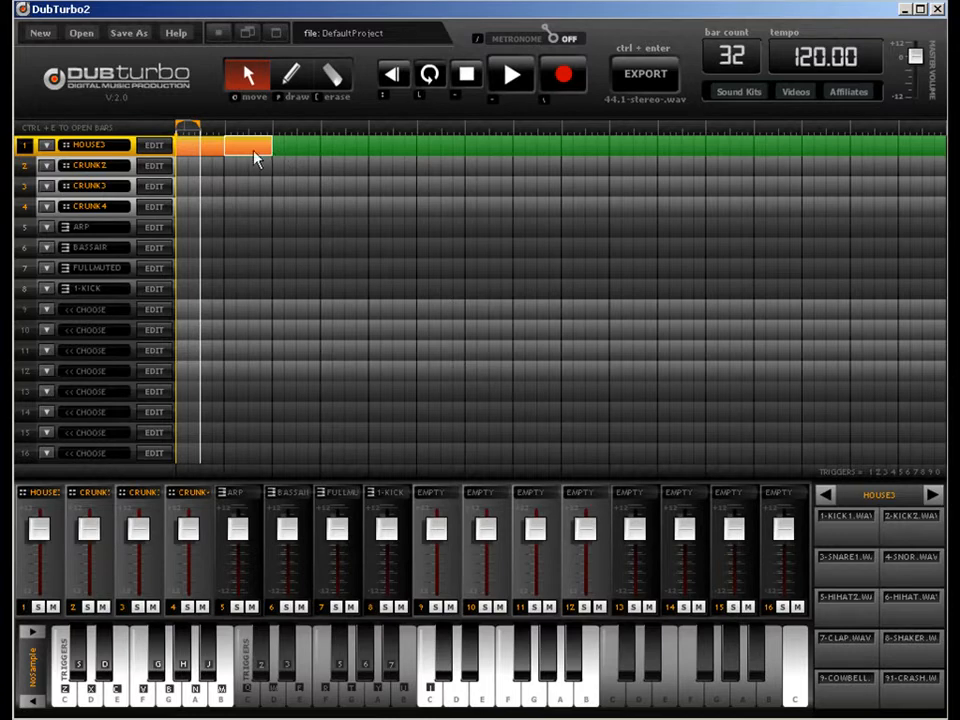
# - Arrange HOUSE3 with the main beat in bars 1–6 and the variation in bars 7–8, and duplicate this eight-bar block through bar 24
pyautogui.moveTo(254, 155); pyautogui.dragTo(362, 153)
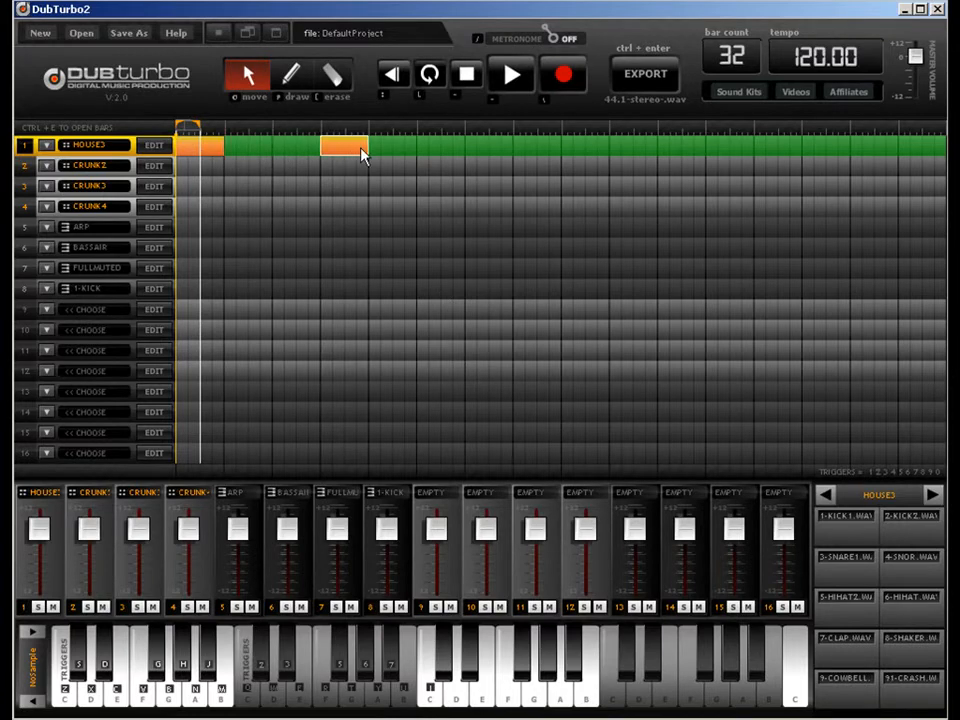
pyautogui.click(262, 155)
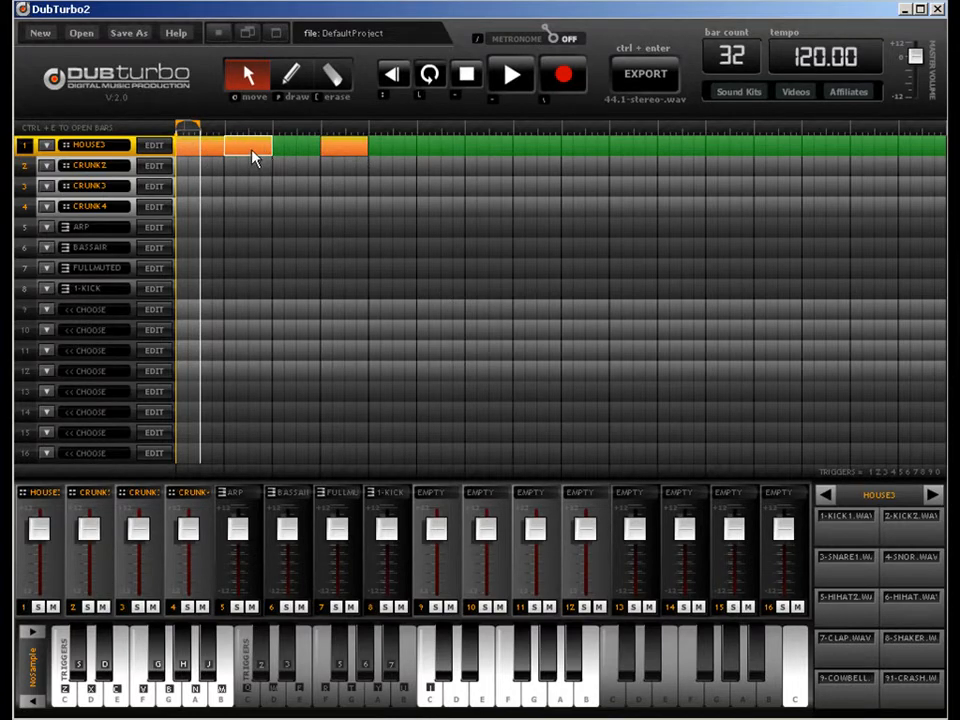
pyautogui.click(302, 155)
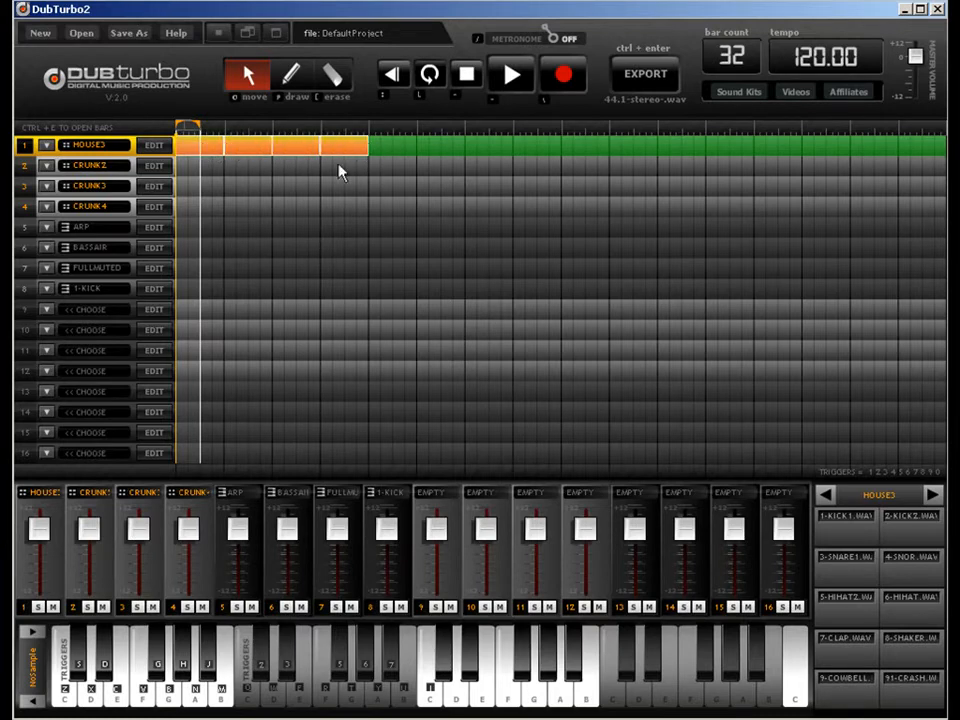
pyautogui.moveTo(252, 155); pyautogui.dragTo(603, 155)
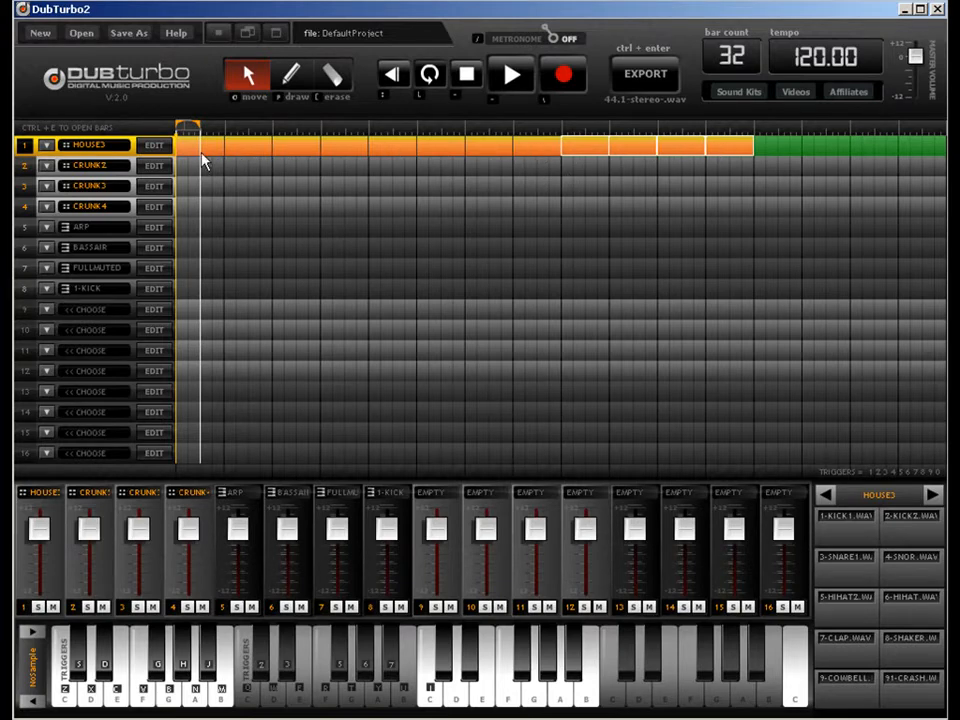
# - Erase the variation clip in bars 15–16 and move the main beat clip from bars 13–14 into its place
pyautogui.click(332, 76)
pyautogui.click(523, 148)
pyautogui.click(248, 76)
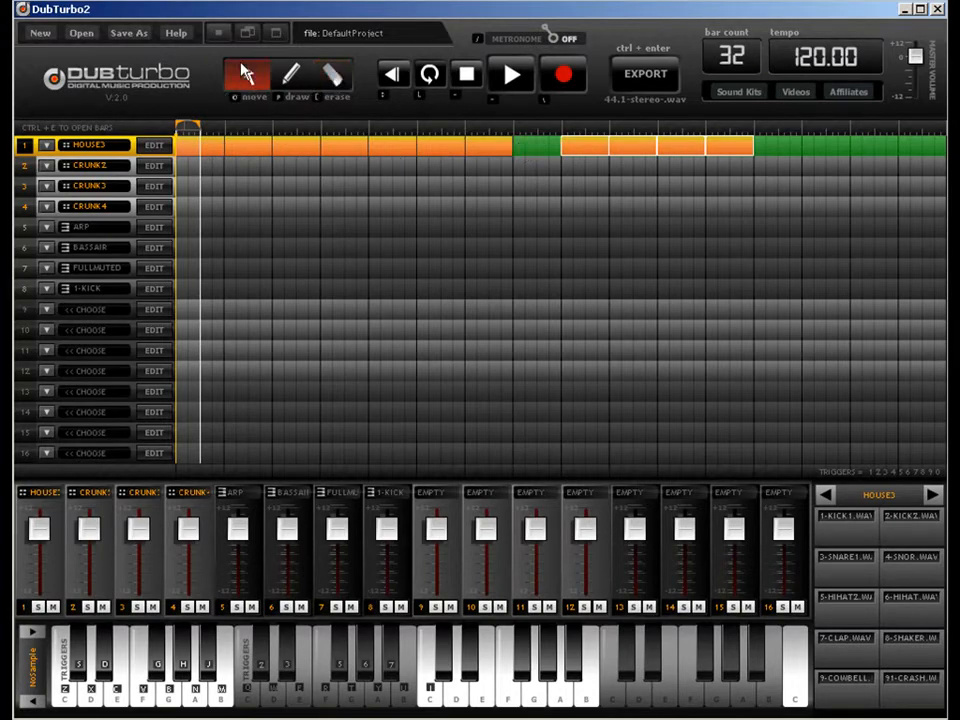
pyautogui.moveTo(501, 148); pyautogui.dragTo(531, 150)
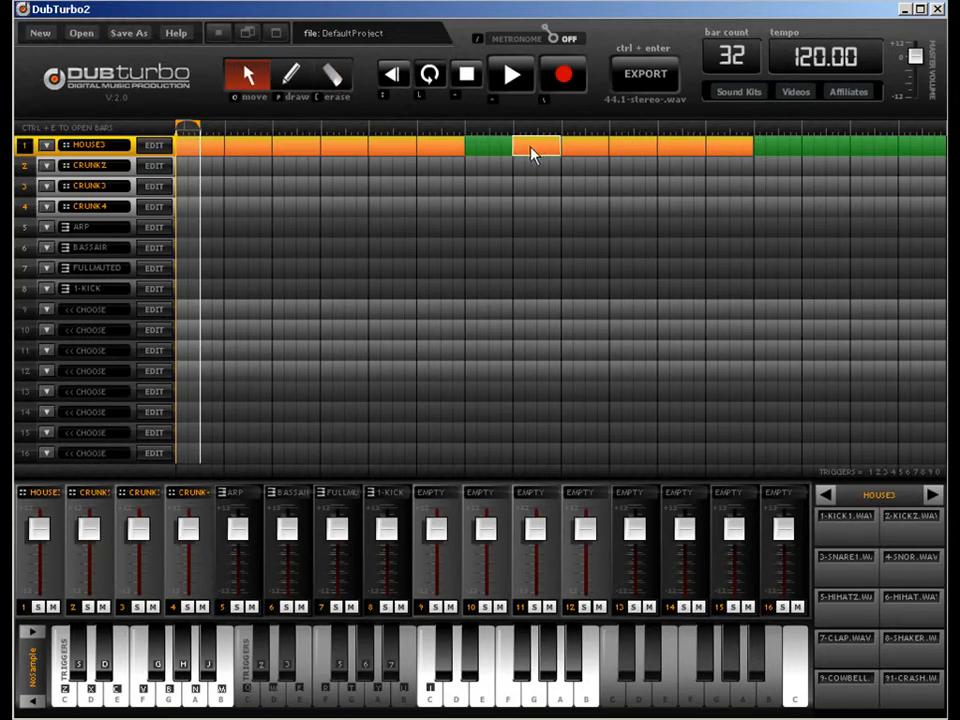
# - Erase all HOUSE3 clips in bars 1–12
pyautogui.click(332, 76)
pyautogui.click(440, 148)
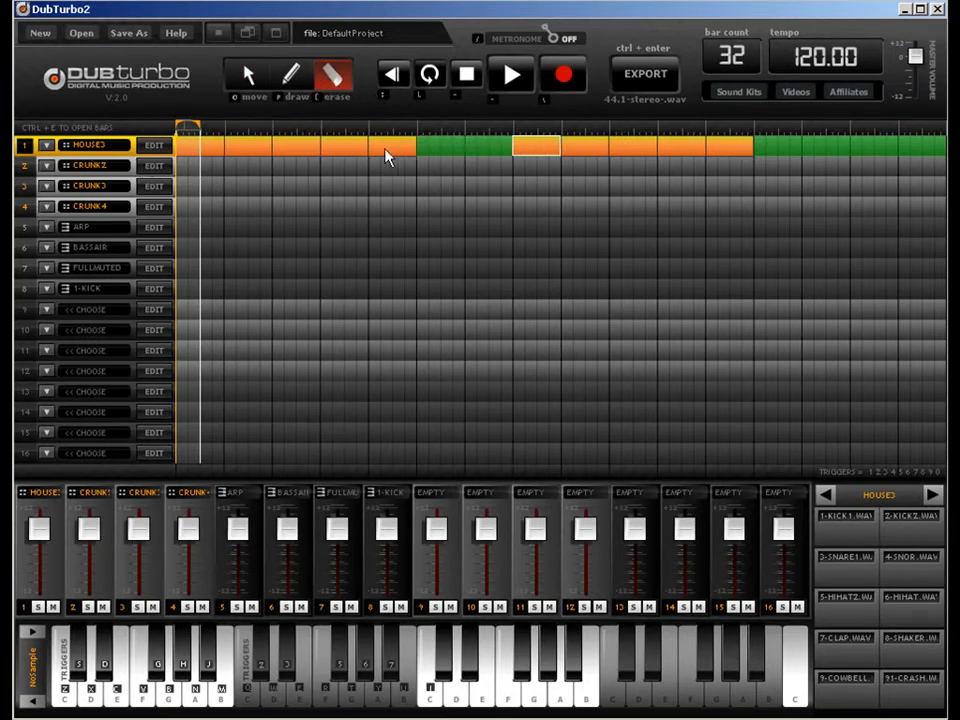
pyautogui.click(390, 148)
pyautogui.click(313, 150)
pyautogui.click(325, 149)
pyautogui.click(248, 148)
pyautogui.click(205, 148)
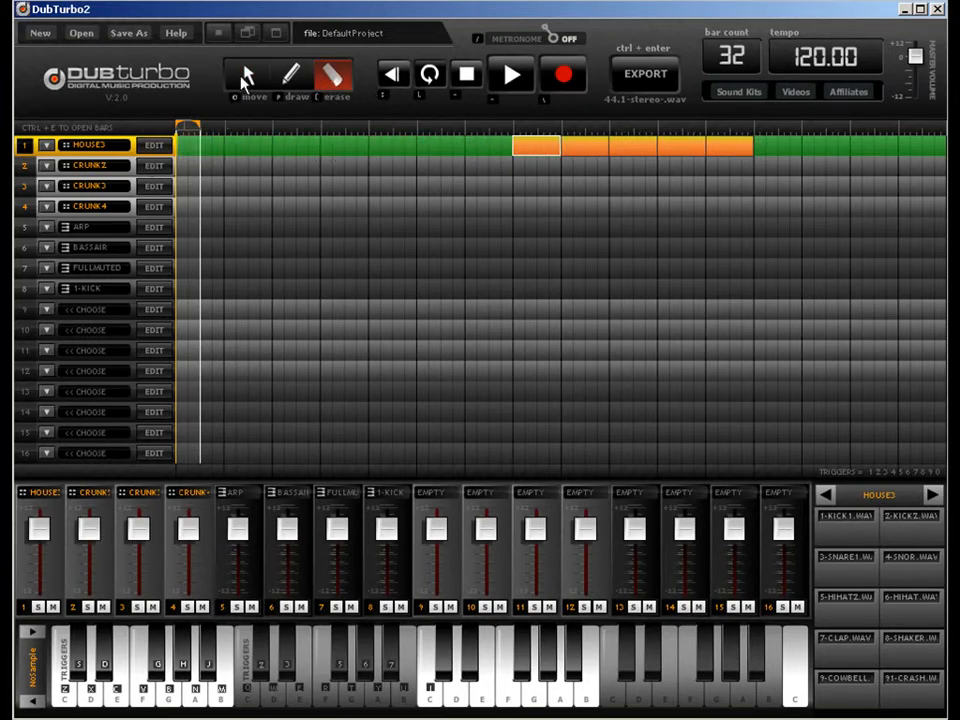
pyautogui.click(248, 76)
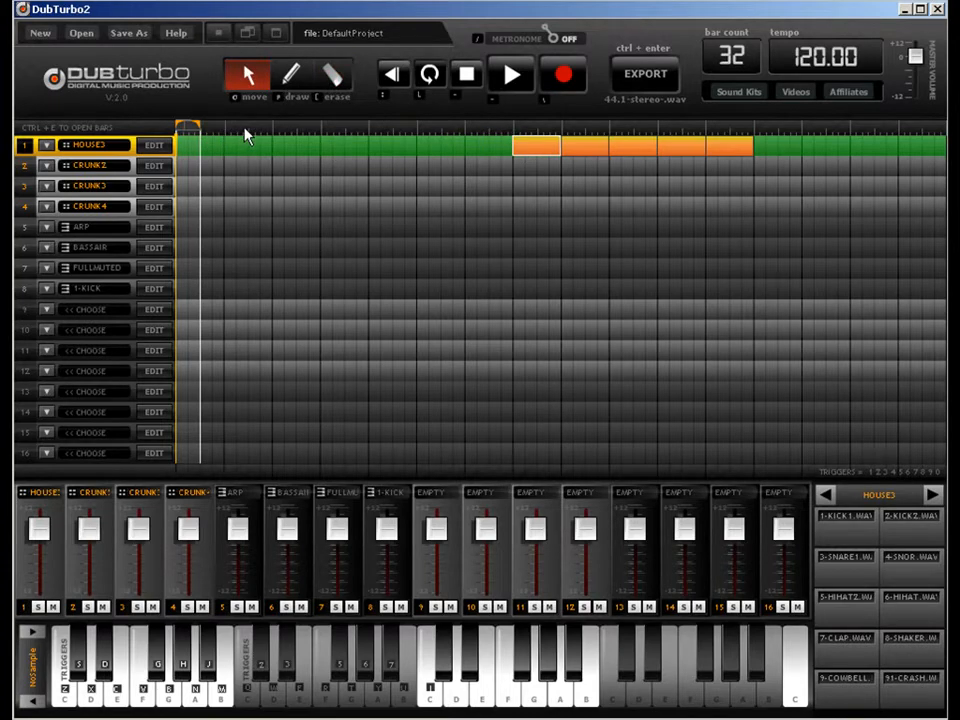
# - Erase all 8-SHAKER.WAV hits from the HOUSE3 clip in bars 15–16 and finish editing the beat
pyautogui.hotkey('ctrl', 'e')
pyautogui.click(829, 90)
pyautogui.doubleClick(533, 157)
pyautogui.click(350, 76)
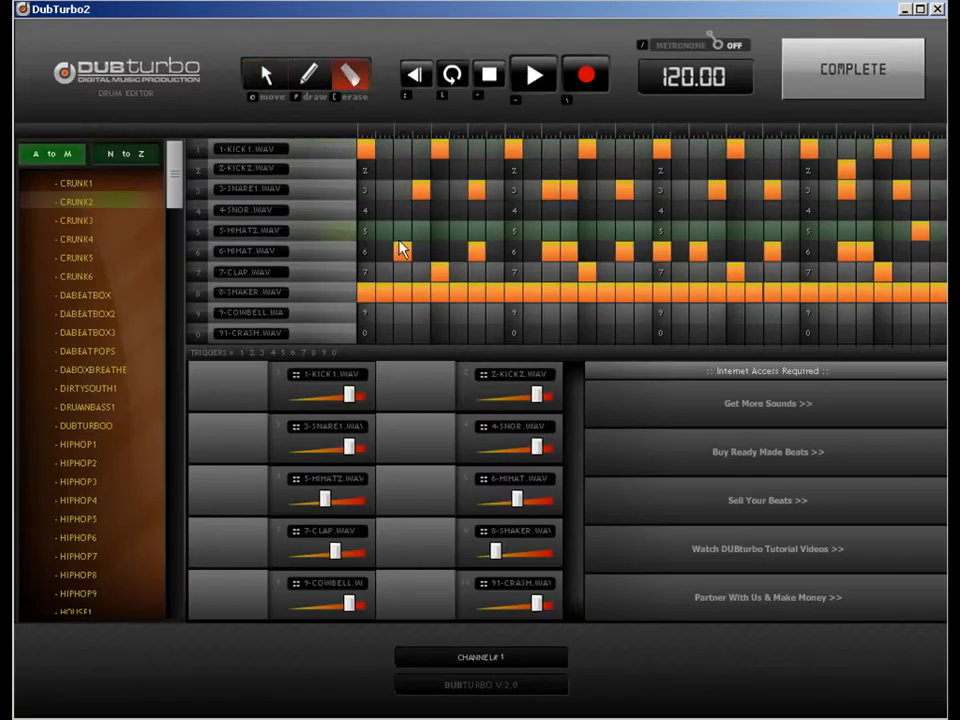
pyautogui.click(367, 292)
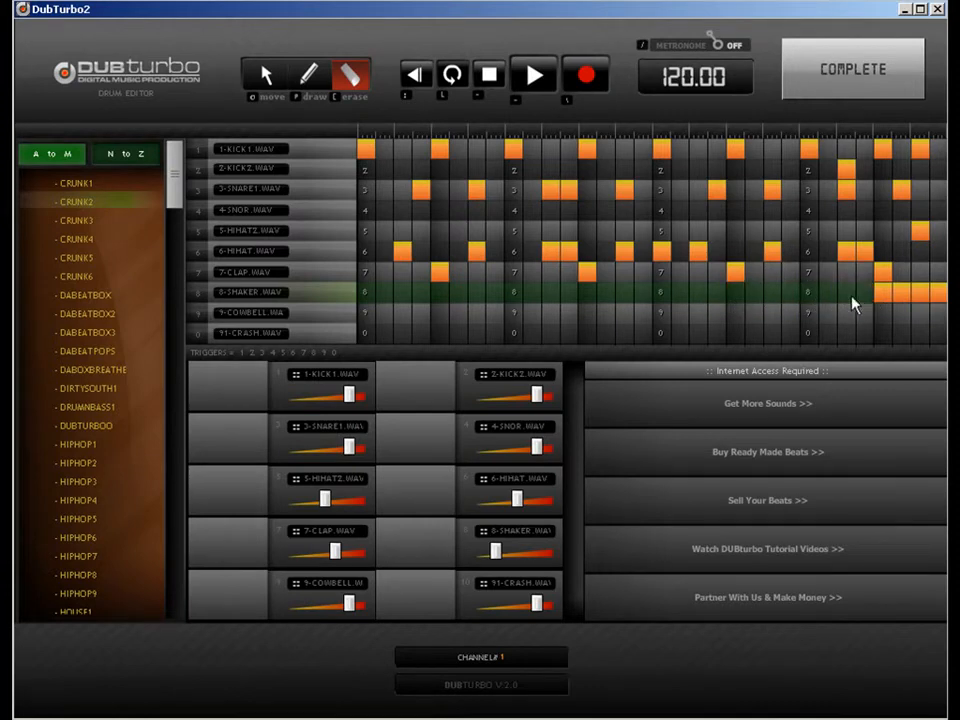
pyautogui.click(851, 71)
# - Duplicate the shaker-free clip to bars 13–14, and open and close the copy's beat
pyautogui.click(482, 152)
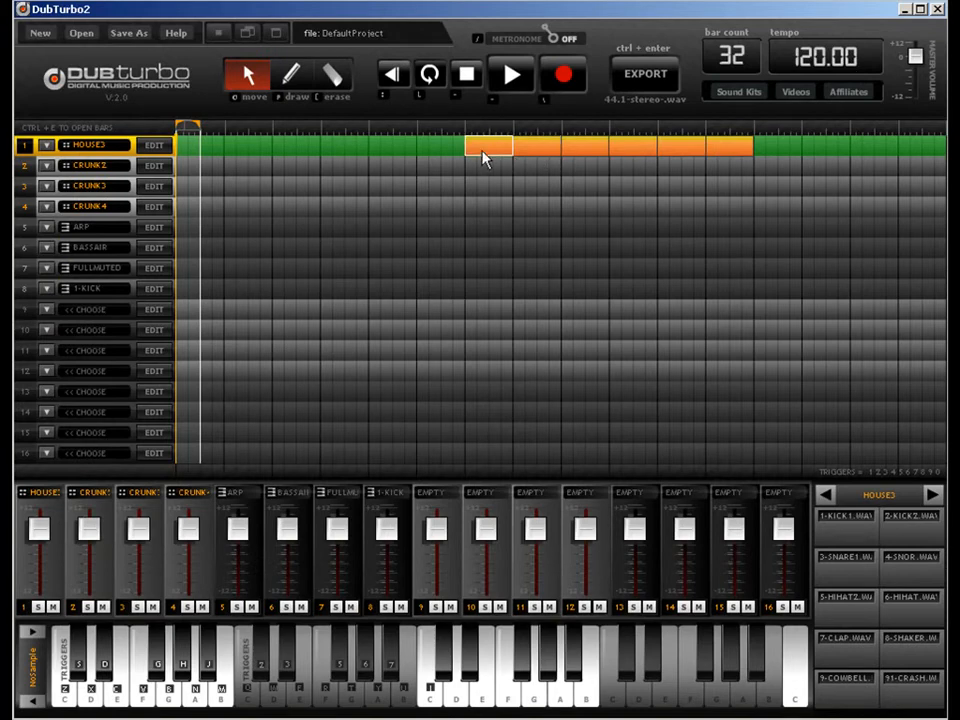
pyautogui.doubleClick(482, 152)
pyautogui.click(347, 78)
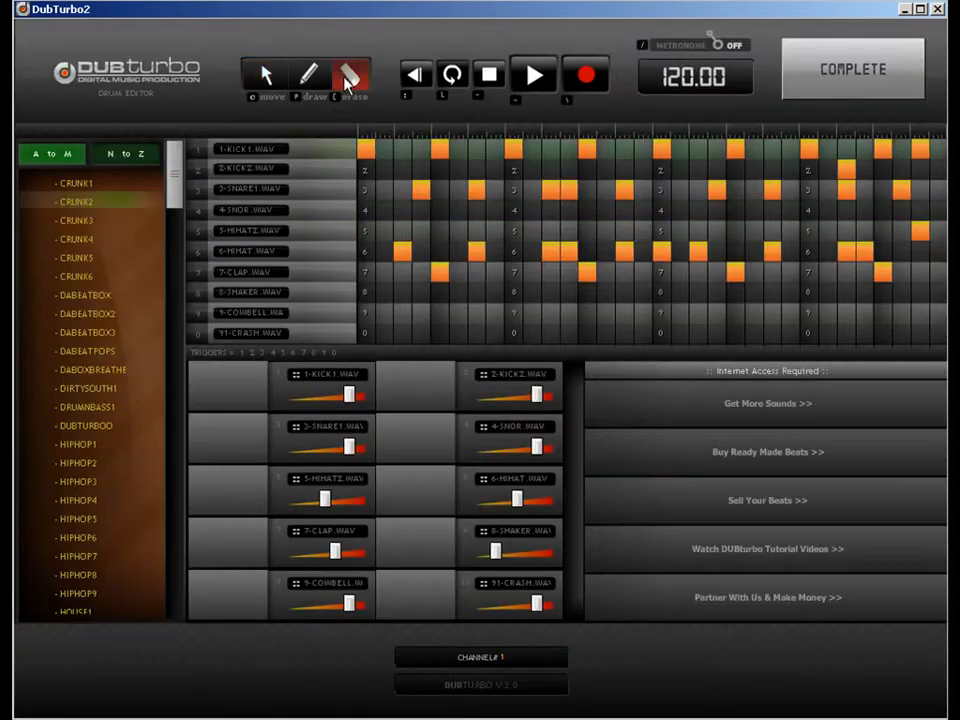
pyautogui.click(801, 64)
pyautogui.click(266, 80)
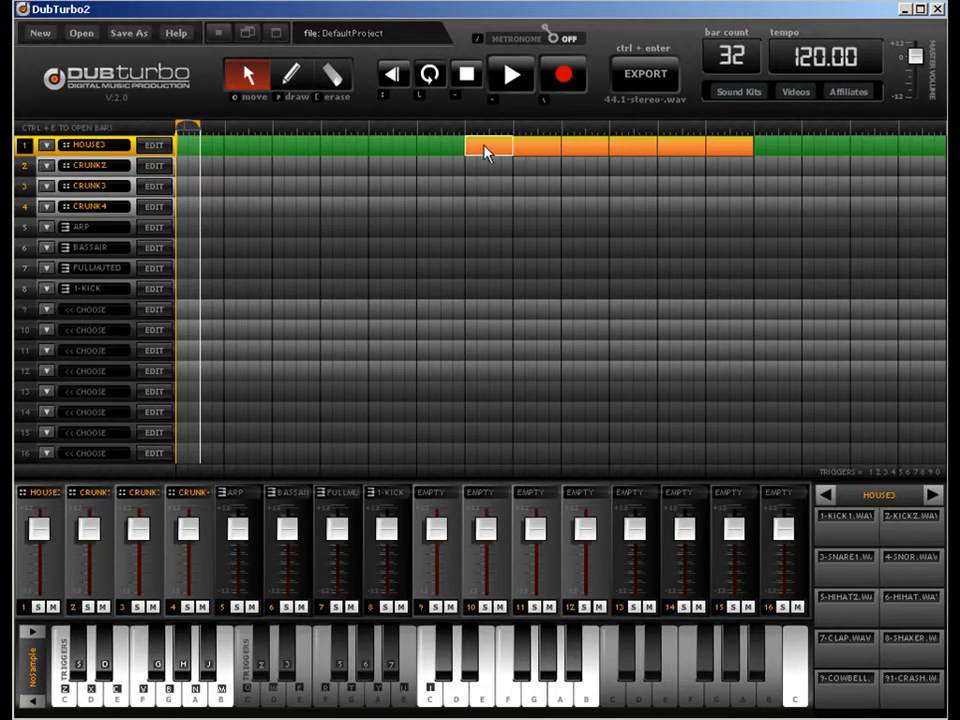
# - Duplicate the shaker-free clip to bars 11–12 and erase all 7-CLAP.WAV hits from the copy
pyautogui.moveTo(485, 152); pyautogui.dragTo(433, 149)
pyautogui.doubleClick(440, 148)
pyautogui.click(352, 78)
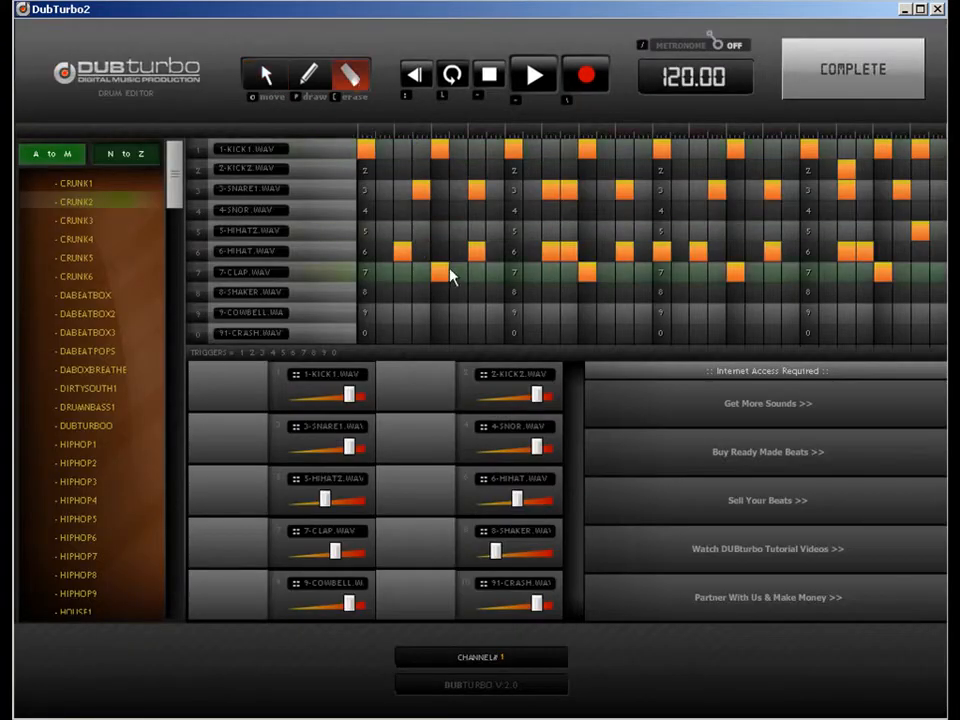
pyautogui.click(735, 272)
pyautogui.click(882, 272)
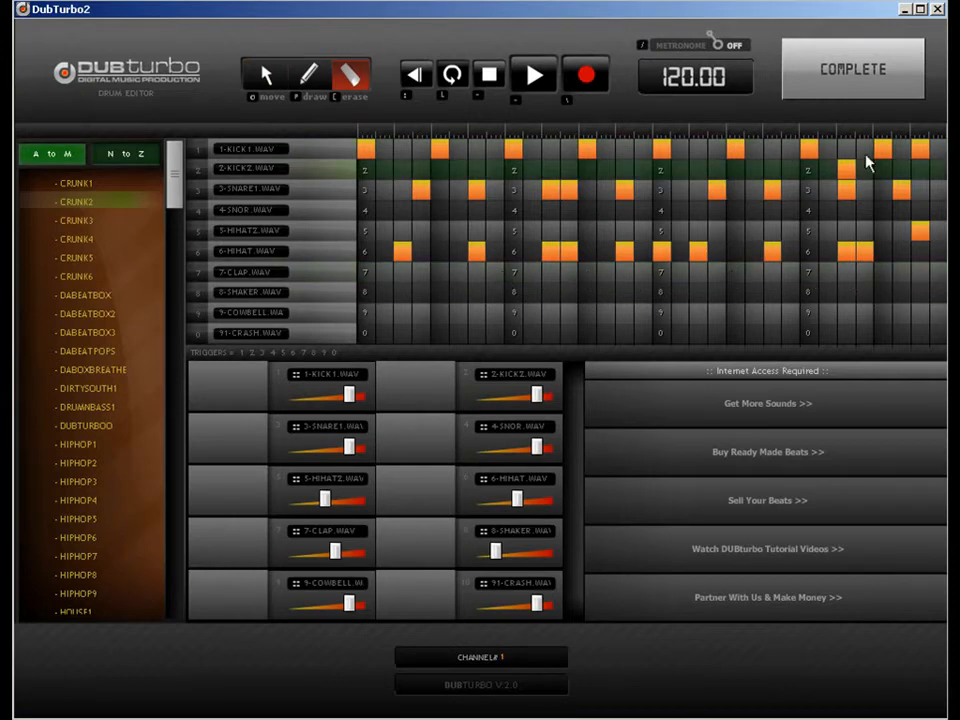
pyautogui.click(862, 85)
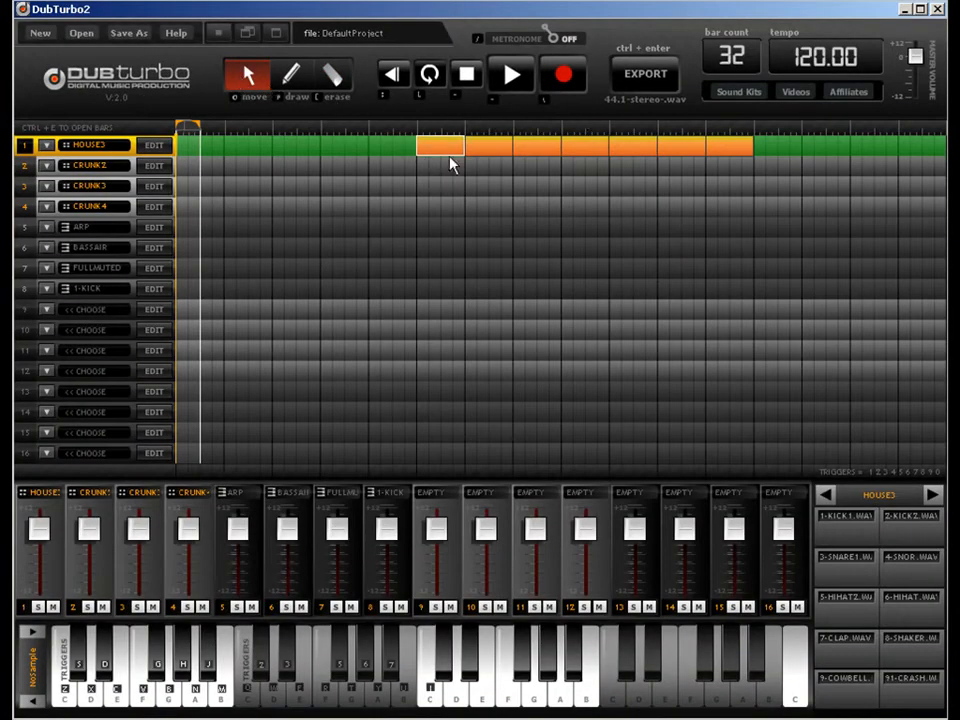
# - Duplicate the clap-free clip to bars 9–10 and 7–8, and erase all 6-HIHAT.WAV hits from the bars 7–8 copy
pyautogui.moveTo(450, 157); pyautogui.dragTo(356, 150)
pyautogui.hotkey('ctrl', 'e')
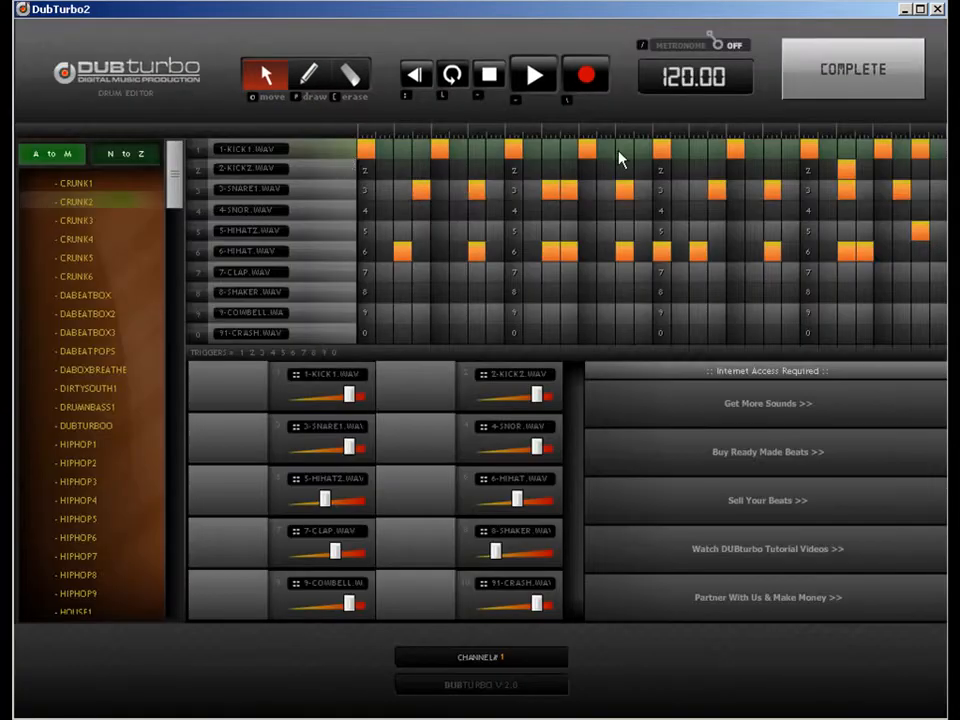
pyautogui.click(350, 75)
pyautogui.click(402, 250)
pyautogui.click(477, 251)
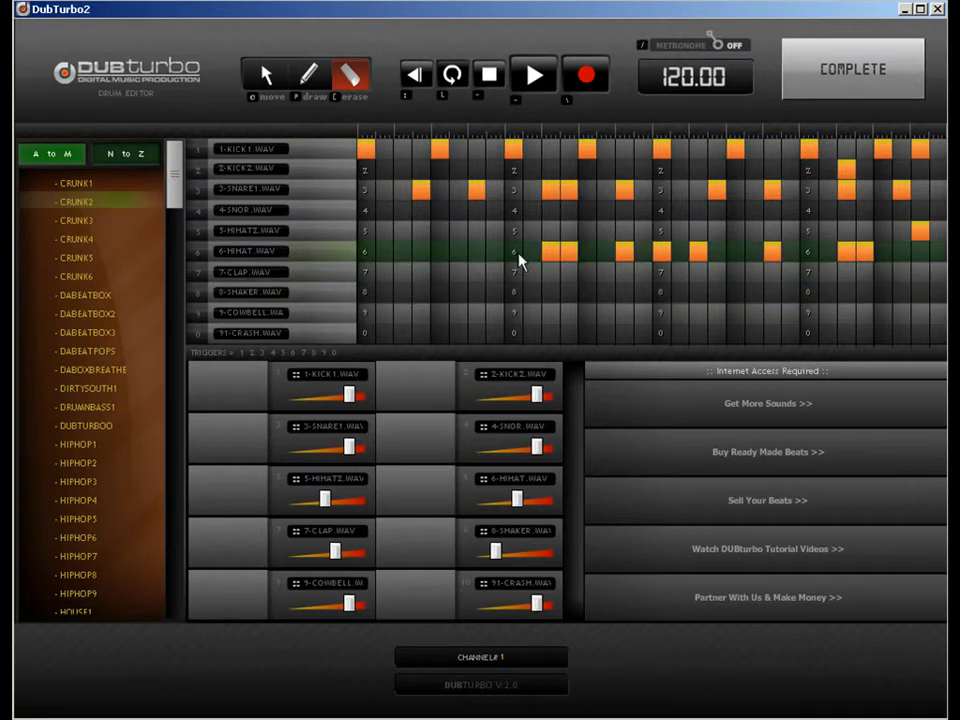
pyautogui.click(566, 252)
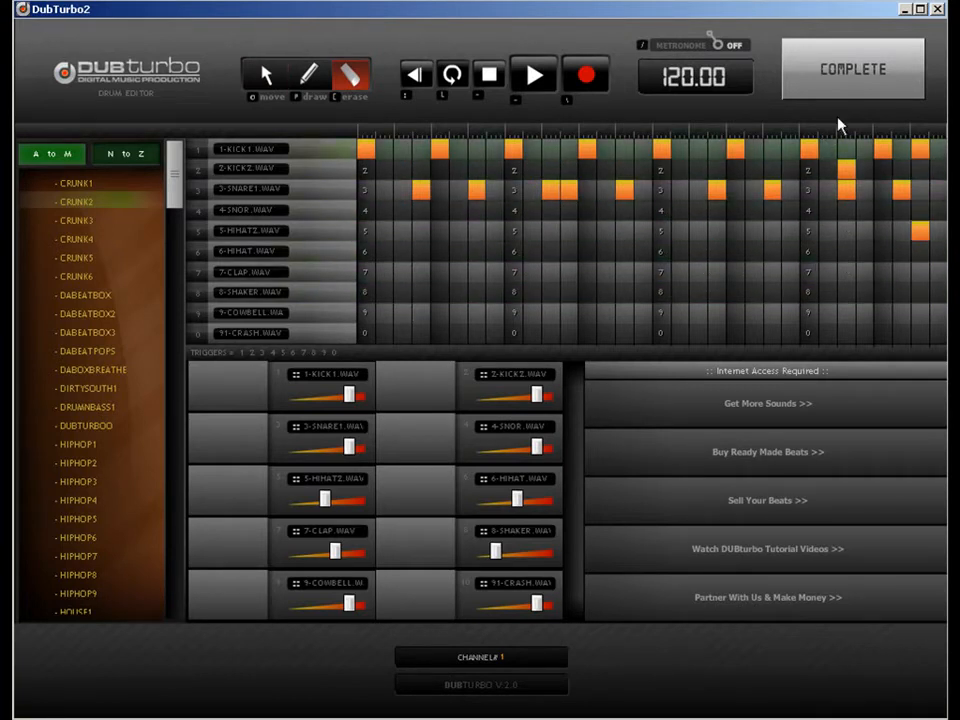
pyautogui.click(850, 92)
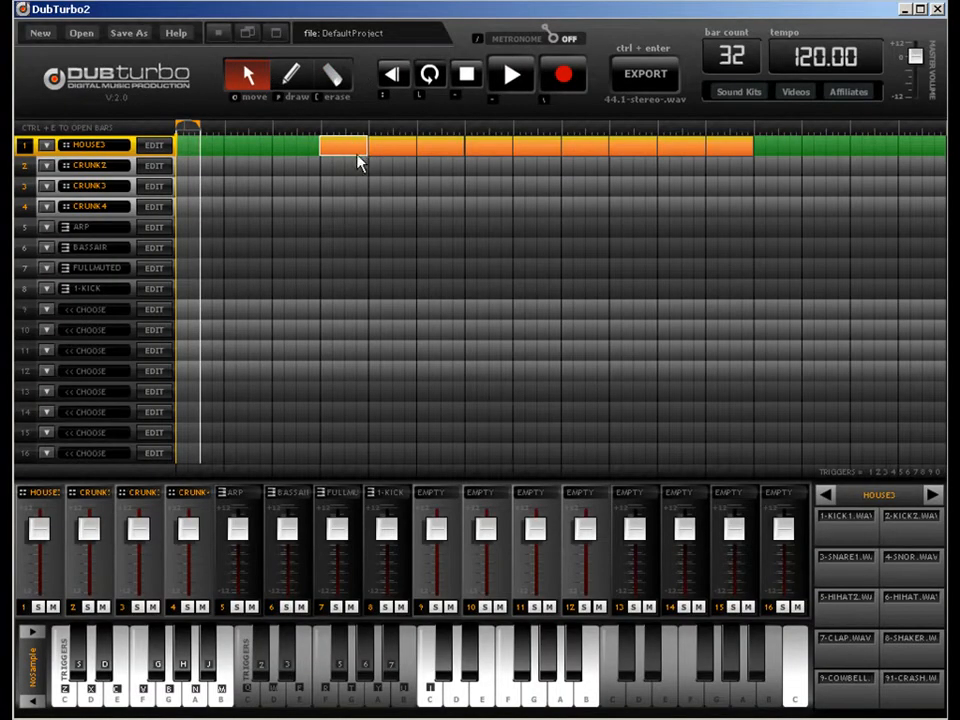
# - Duplicate the bars 7–8 clip to bars 5–6 and 3–4, and erase everything except the 1-KICK1.WAV hits from the bars 3–4 copy
pyautogui.moveTo(356, 152); pyautogui.dragTo(260, 152)
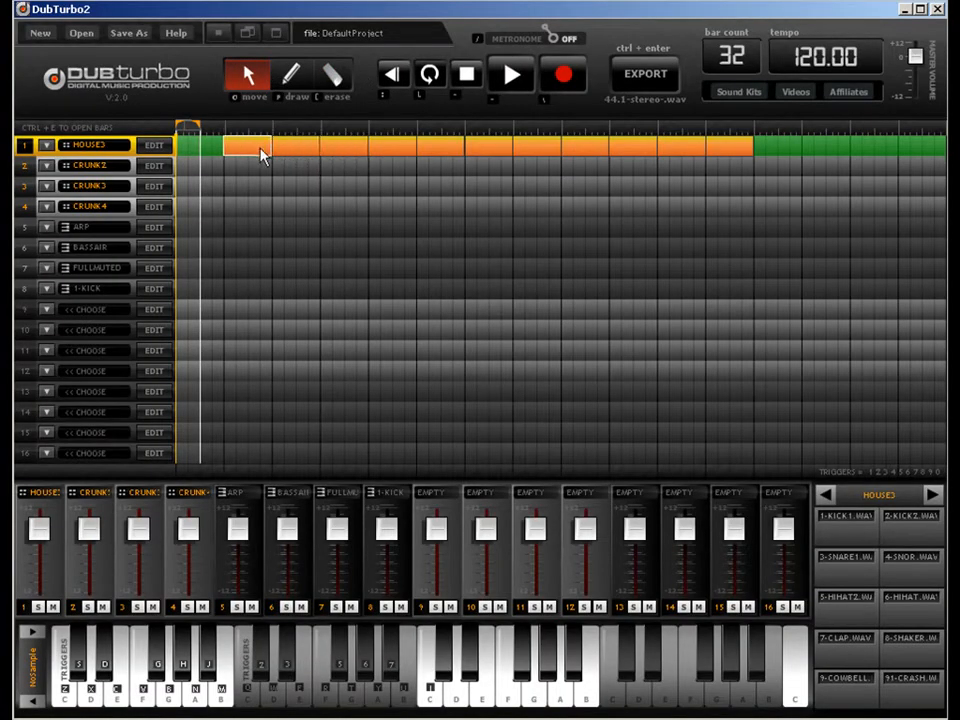
pyautogui.doubleClick(260, 150)
pyautogui.click(348, 71)
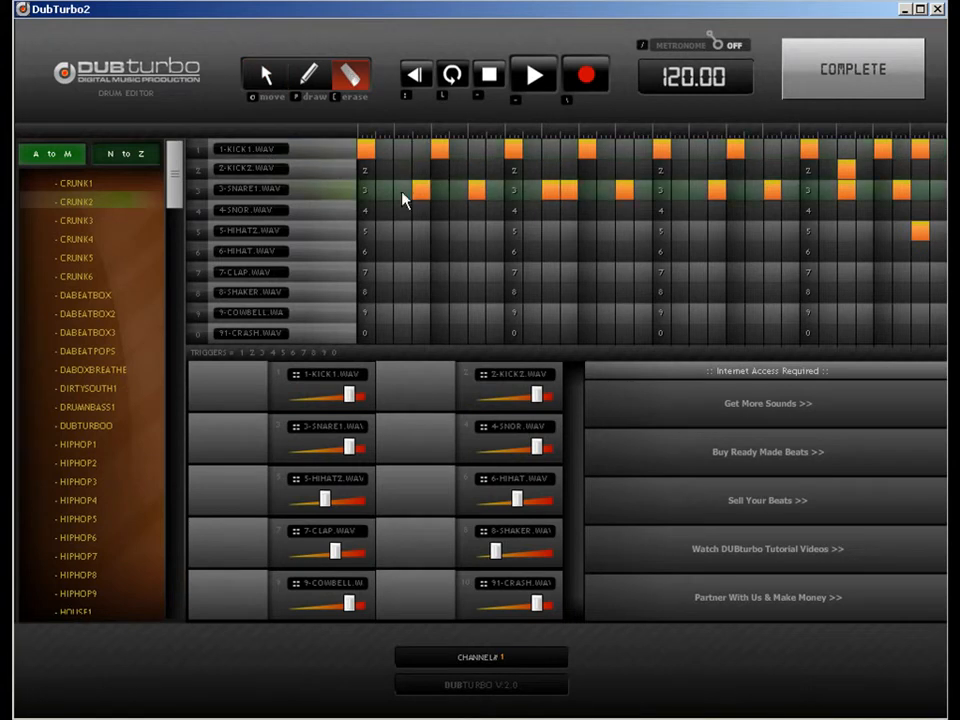
pyautogui.click(476, 190)
pyautogui.click(853, 191)
pyautogui.click(849, 171)
pyautogui.click(904, 192)
pyautogui.click(924, 228)
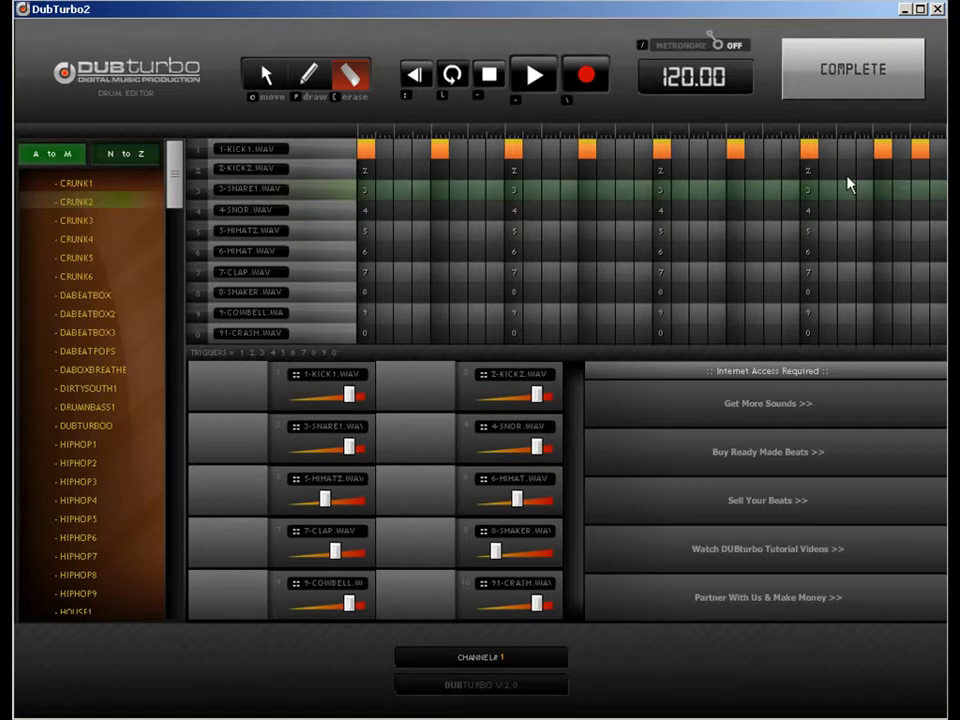
pyautogui.click(853, 69)
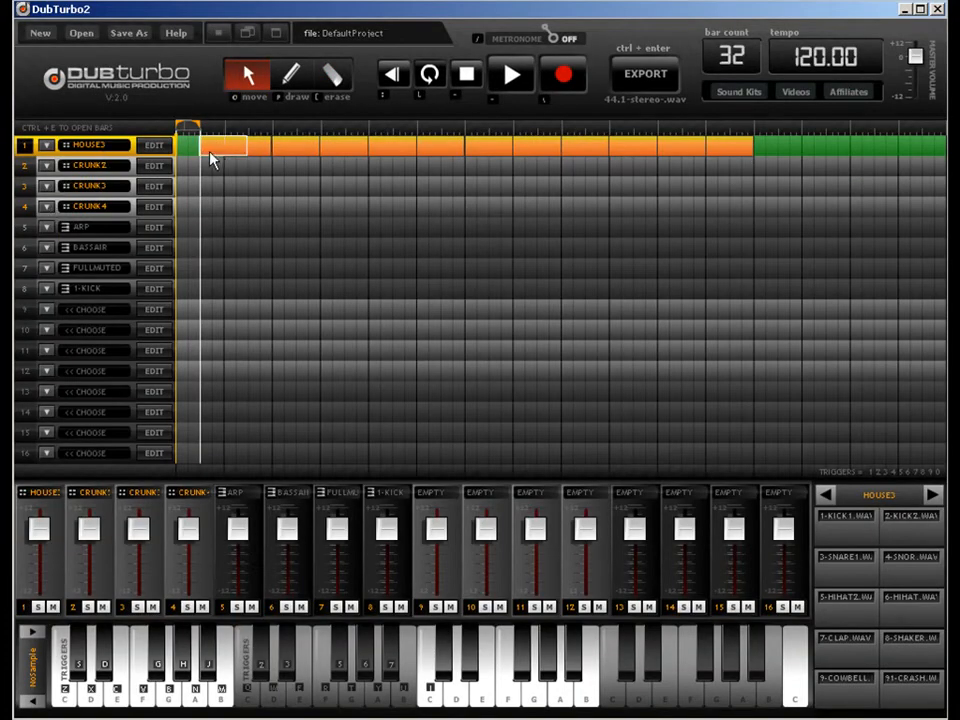
# - Duplicate the kick-only clip to bars 1–2 and extend the loop range across all 32 bars
pyautogui.moveTo(189, 133)
pyautogui.mouseDown()
pyautogui.moveTo(570, 140)
pyautogui.moveTo(940, 130)
pyautogui.mouseUp()
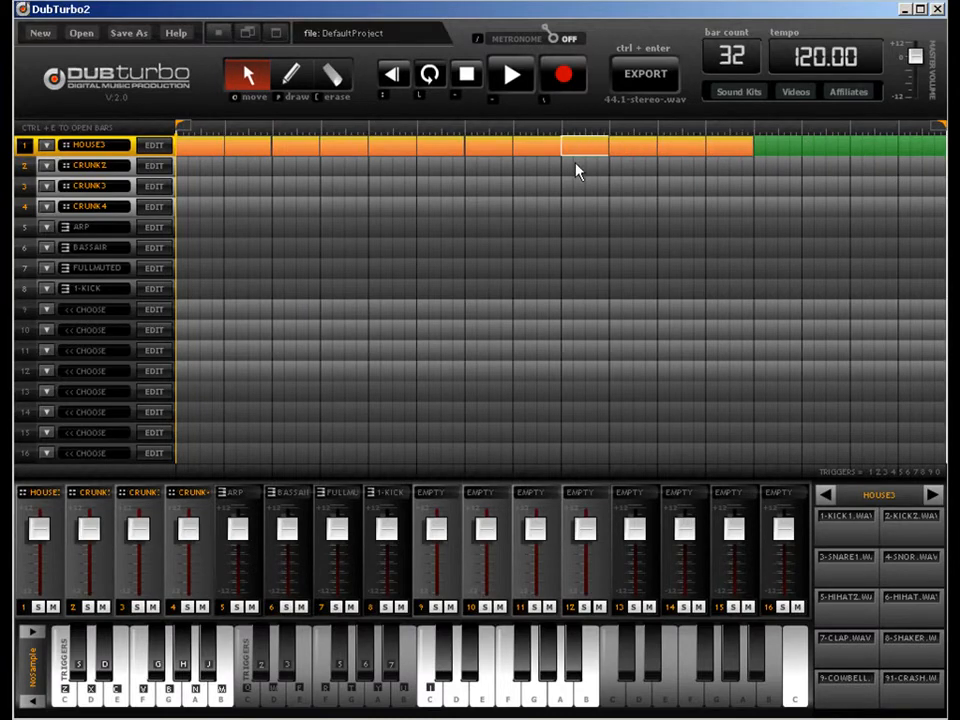
# - Add a 91-CRASH.WAV hit at step 1 of the HOUSE3 clip in bars 17–18 and finish editing the beat
pyautogui.hotkey('ctrl', 'e')
pyautogui.click(308, 87)
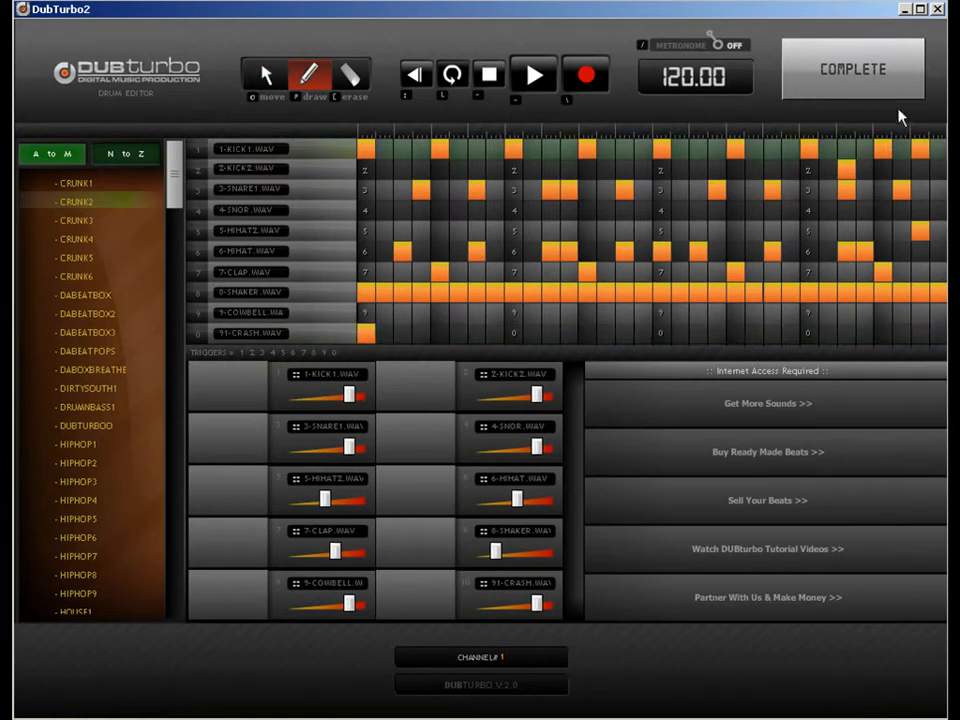
pyautogui.click(884, 84)
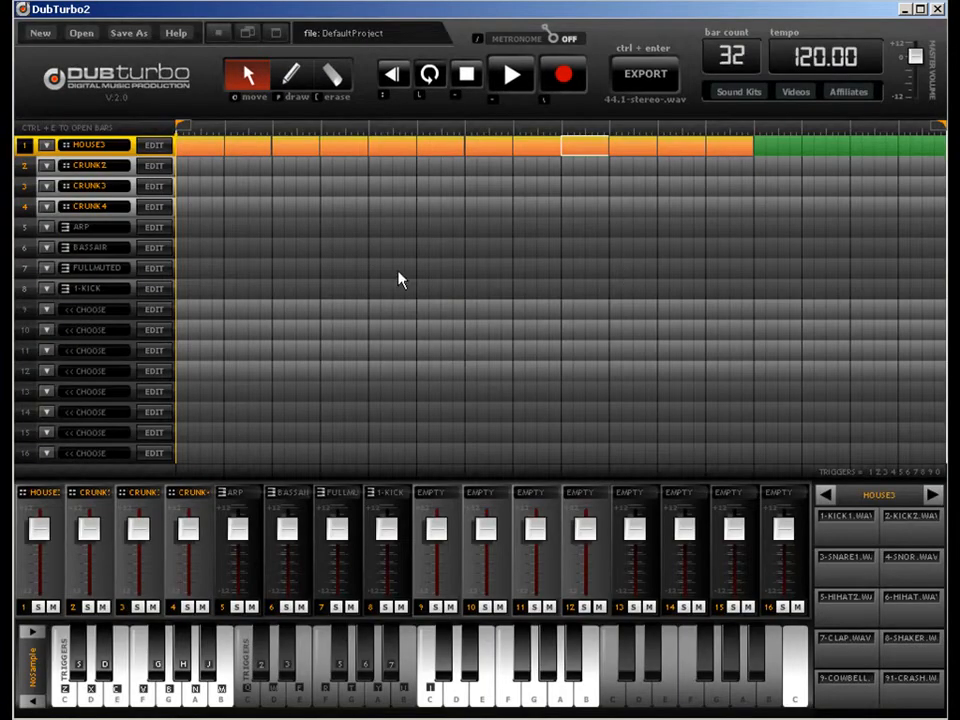
# - Duplicate the four HOUSE3 clips in bars 17–24 to bars 25–32
pyautogui.keyDown('shift'); pyautogui.click(683, 142); pyautogui.keyUp('shift')
pyautogui.keyDown('shift'); pyautogui.click(720, 144); pyautogui.keyUp('shift')
pyautogui.moveTo(606, 145); pyautogui.dragTo(788, 146)
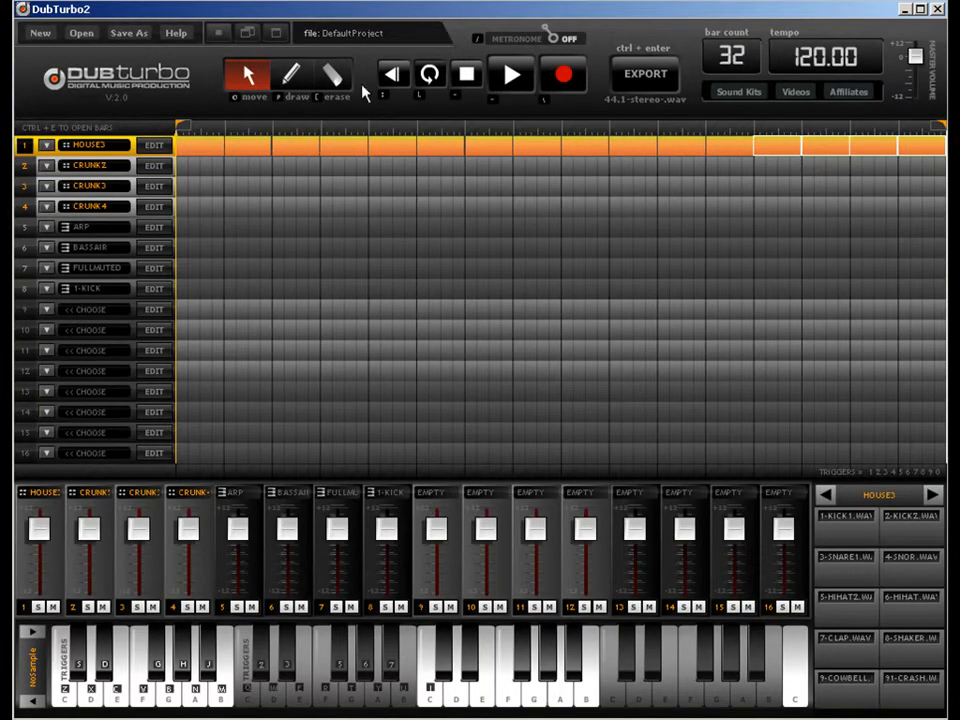
# - Add a CRUNK2 clip at bars 17–18 and open its beat for editing
pyautogui.click(296, 67)
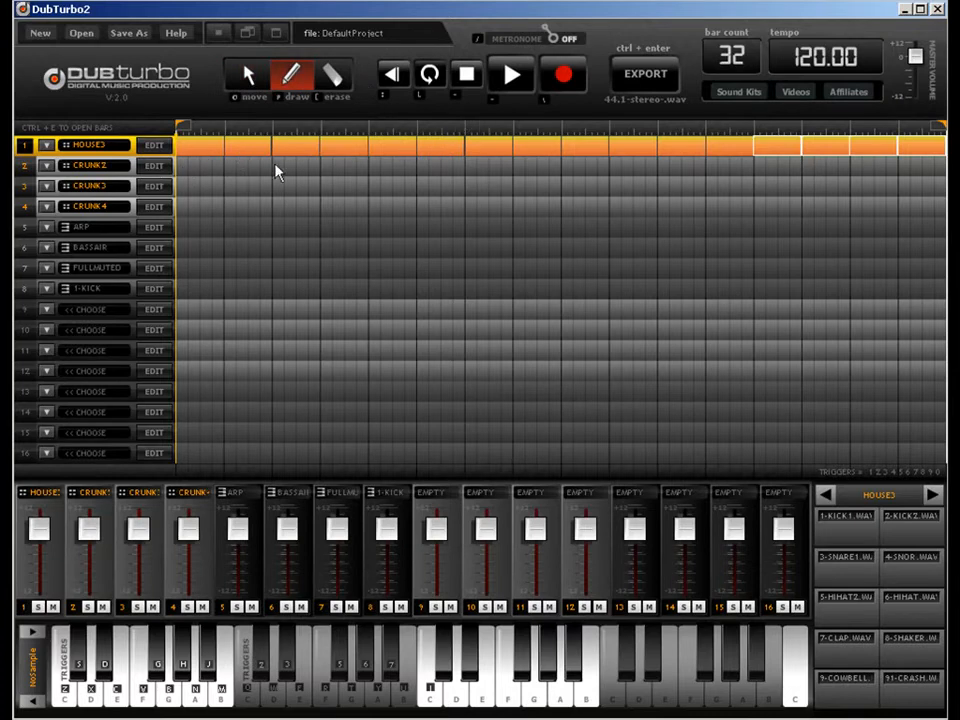
pyautogui.click(585, 170)
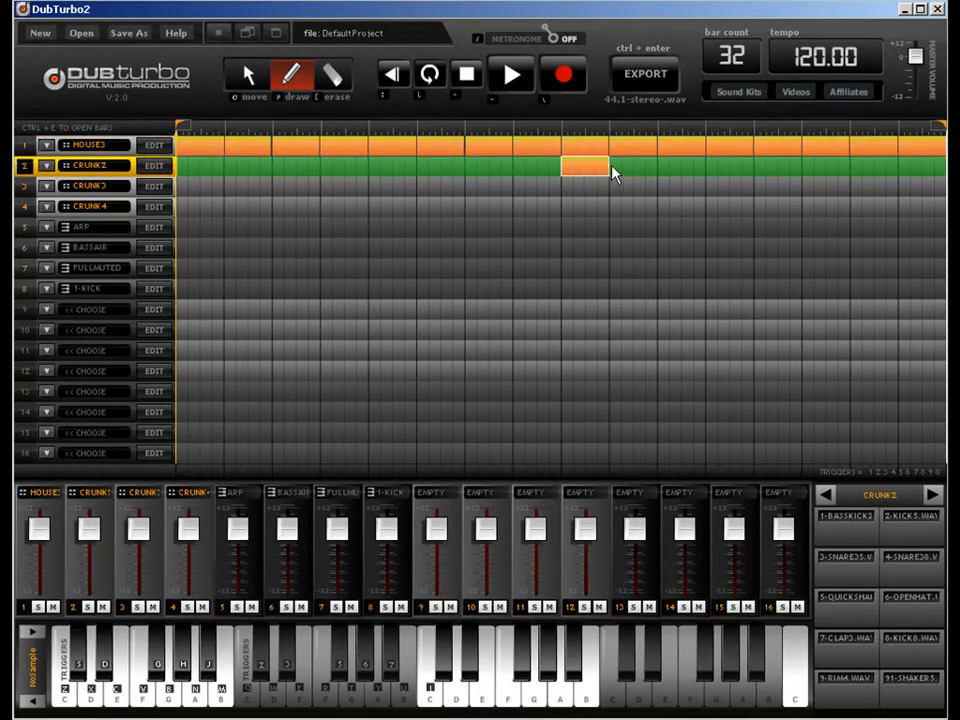
pyautogui.click(160, 166)
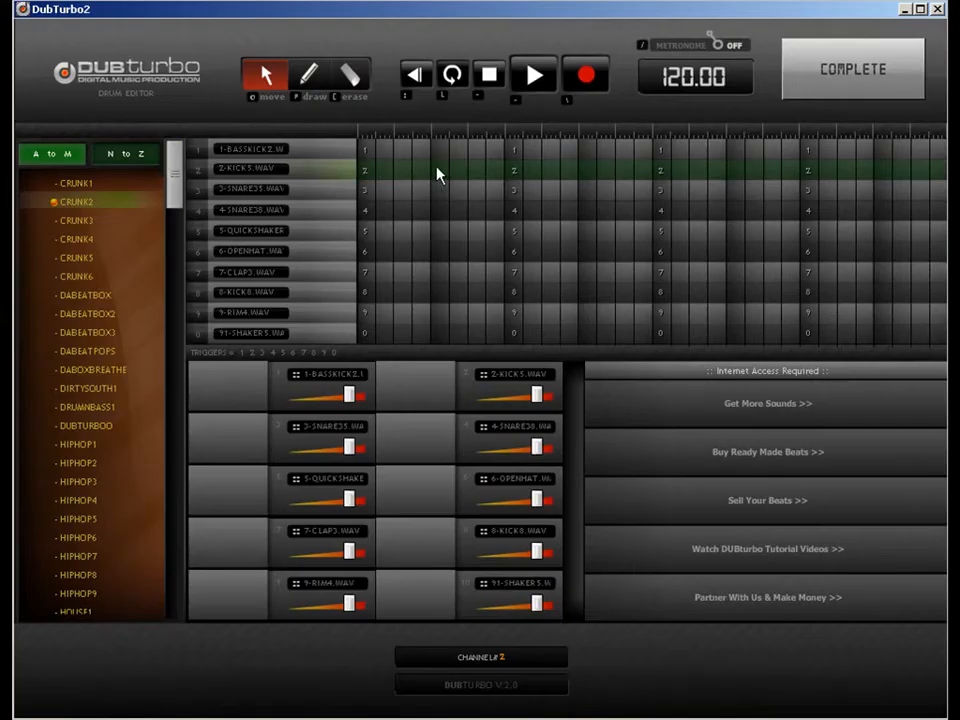
# - Lower the 4-SNARE38.WAV volume and draw its hits at steps 1, 5, 9, 11, 13, 15, 17, 19, 21, 22 and 24–32
pyautogui.click(308, 75)
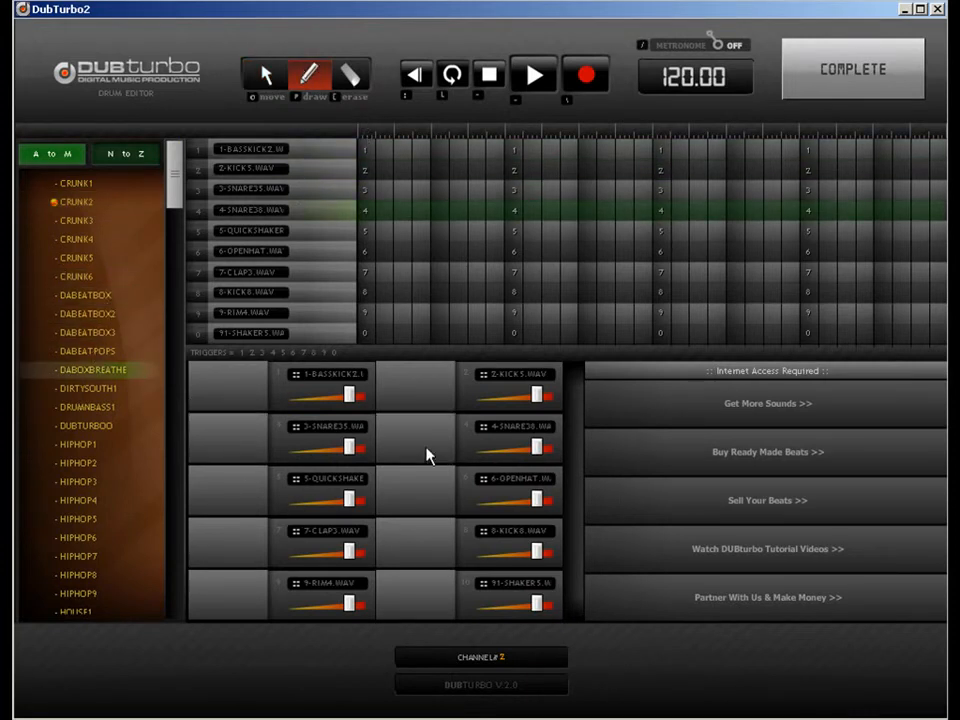
pyautogui.moveTo(536, 450); pyautogui.dragTo(501, 453)
pyautogui.click(366, 210)
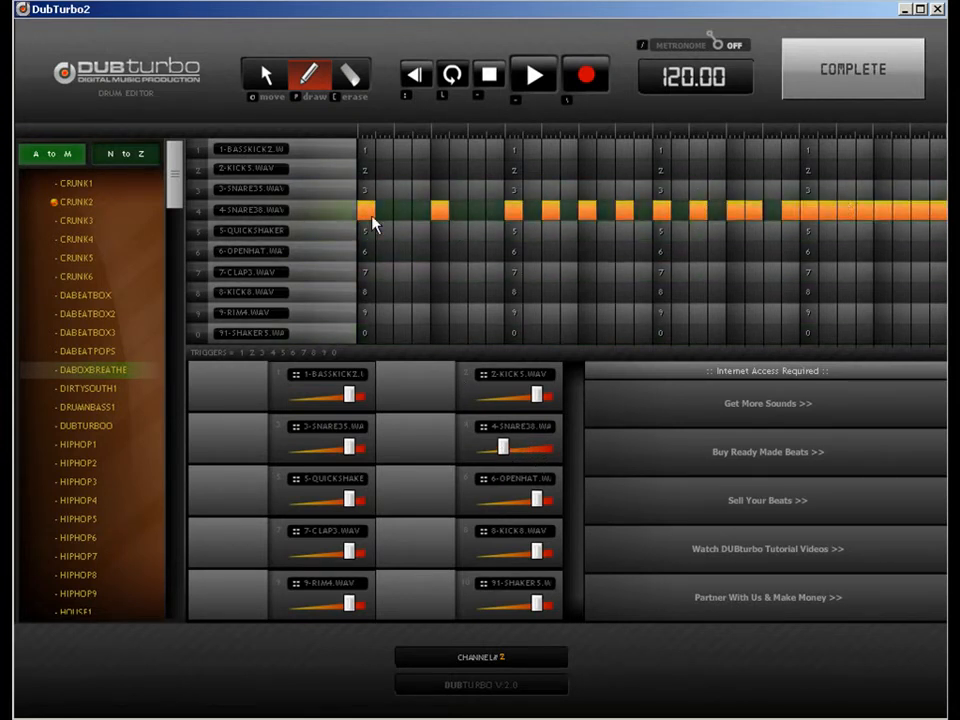
pyautogui.click(866, 73)
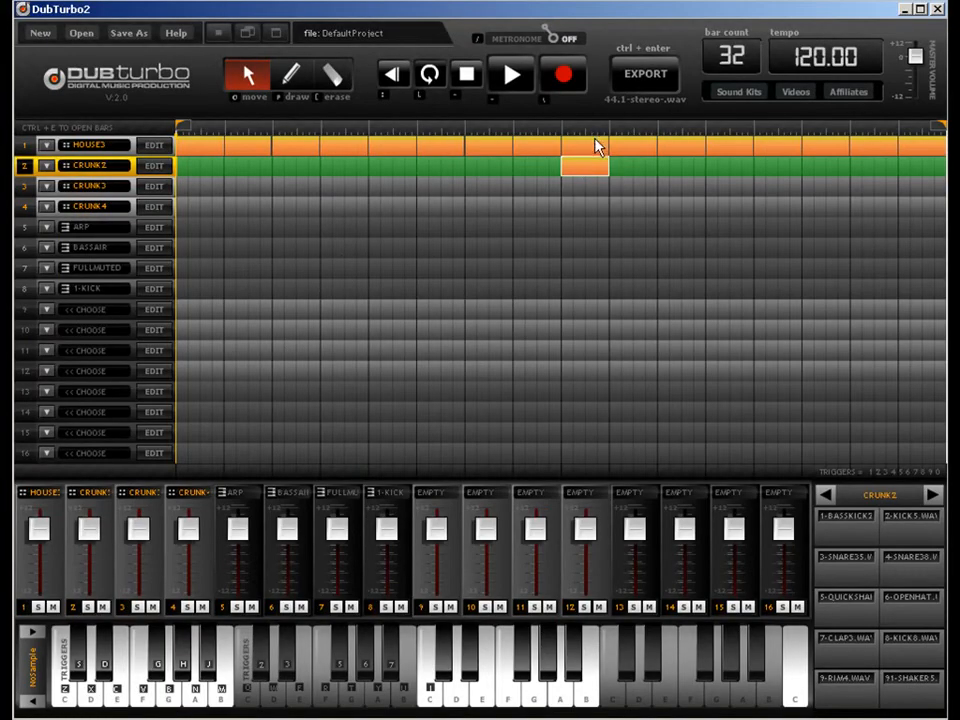
# - Move the CRUNK2 clip to bars 15–16, just before the second half of the arrangement
pyautogui.click(596, 146)
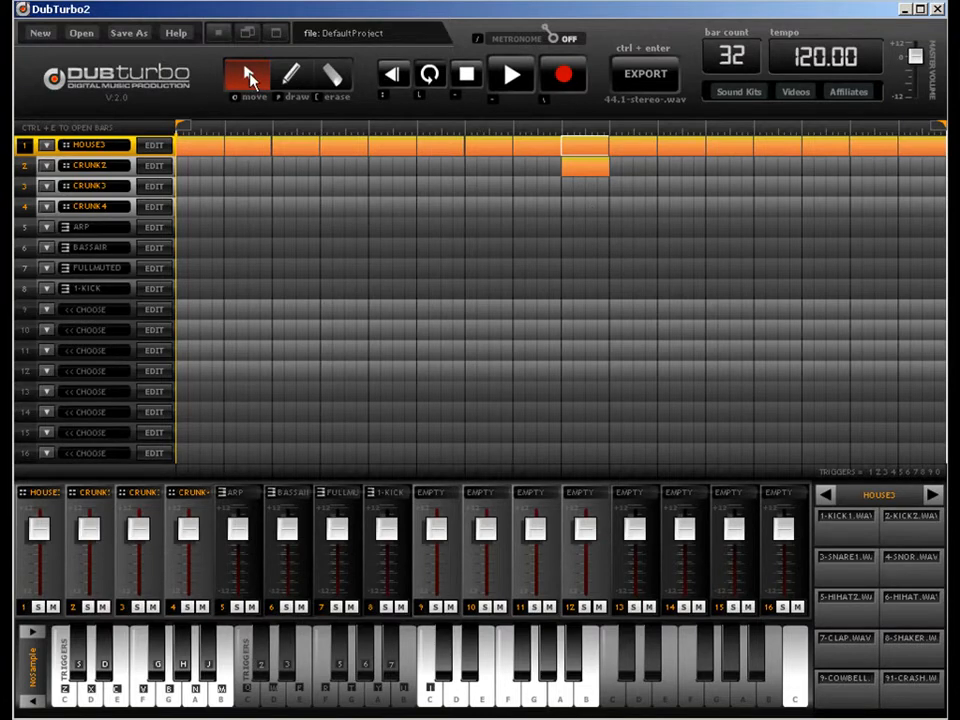
pyautogui.click(544, 170)
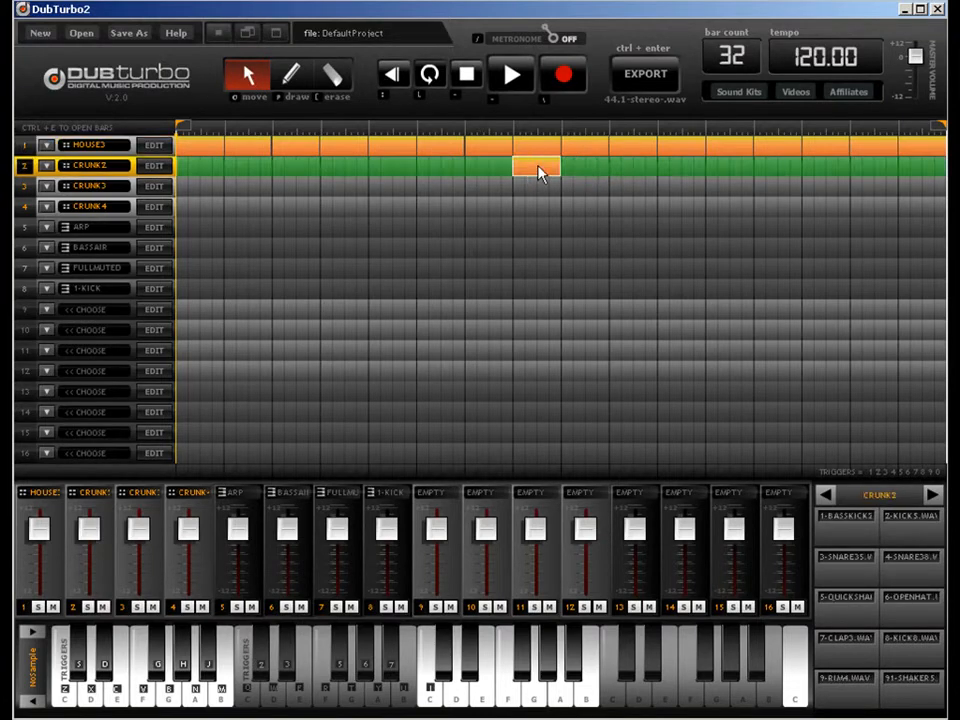
pyautogui.moveTo(538, 166)
pyautogui.mouseDown()
pyautogui.moveTo(543, 155)
pyautogui.moveTo(552, 179)
pyautogui.moveTo(546, 171)
pyautogui.mouseUp()
pyautogui.click(547, 152)
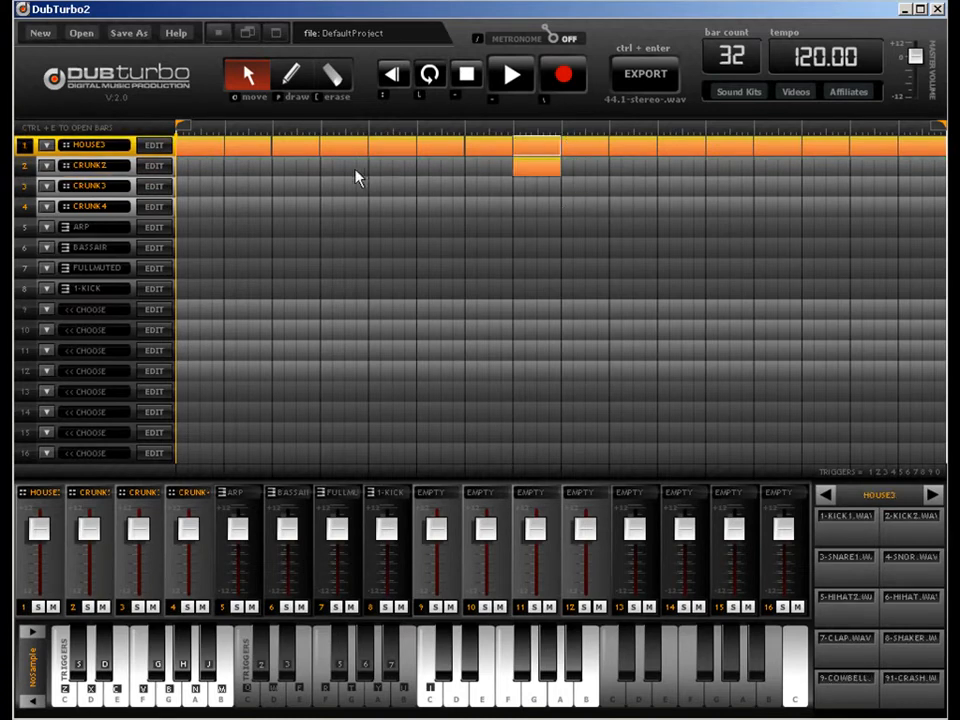
# - Duplicate the CRUNK2 clip to bars 31–32 and play the arrangement
pyautogui.moveTo(538, 167); pyautogui.dragTo(930, 166)
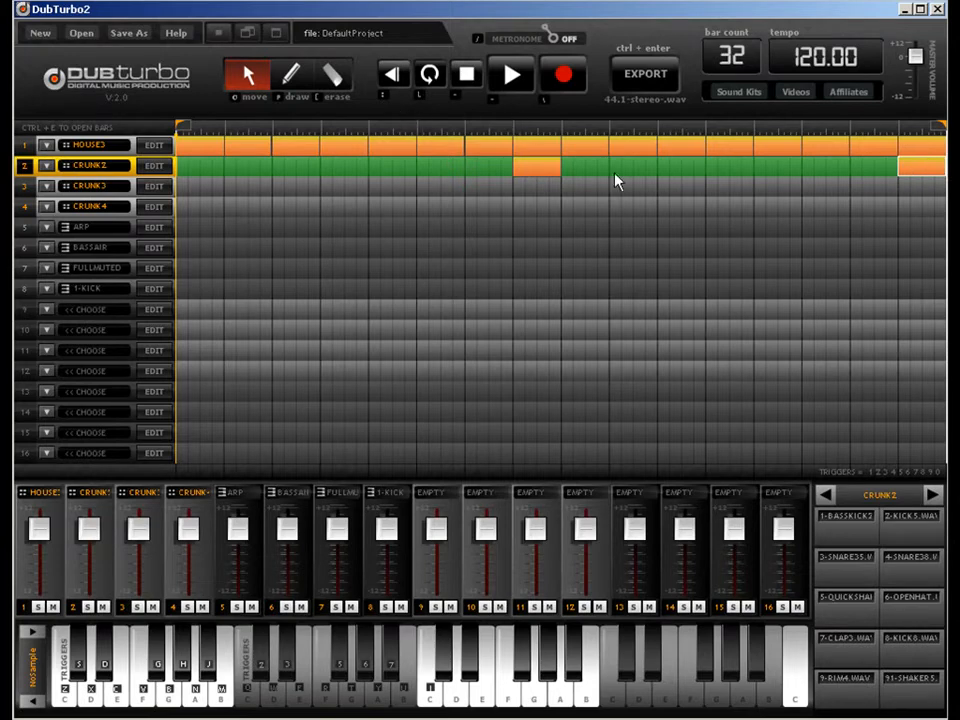
pyautogui.press('space')
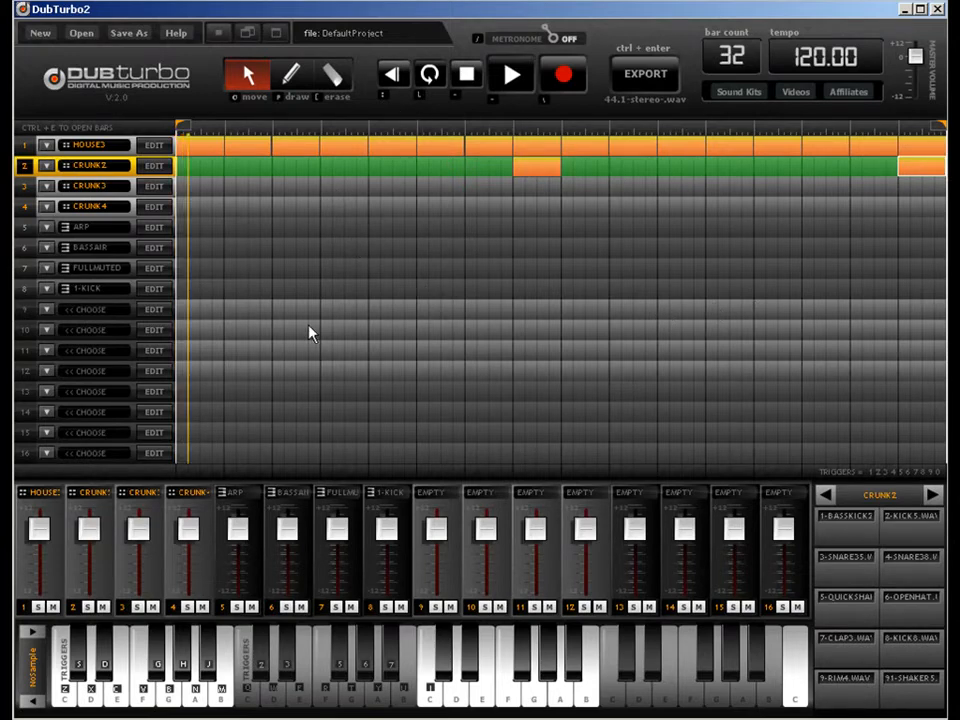
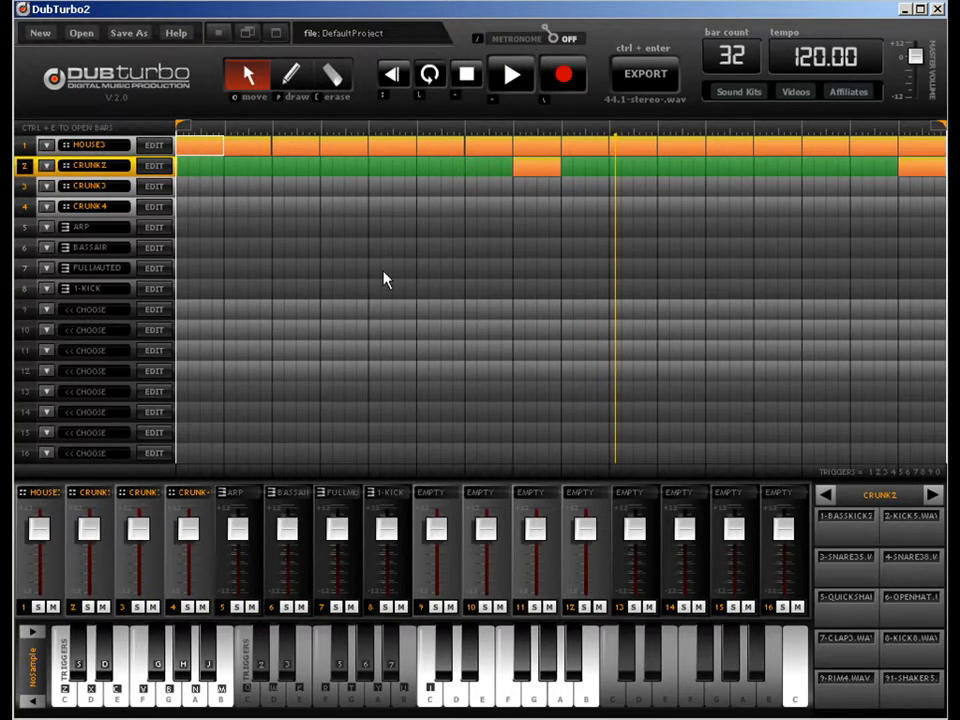
# - Open the HOUSE3 clip in bars 1–2, lower its 3-SNARE1.WAV volume and finish editing the beat
pyautogui.click(210, 148)
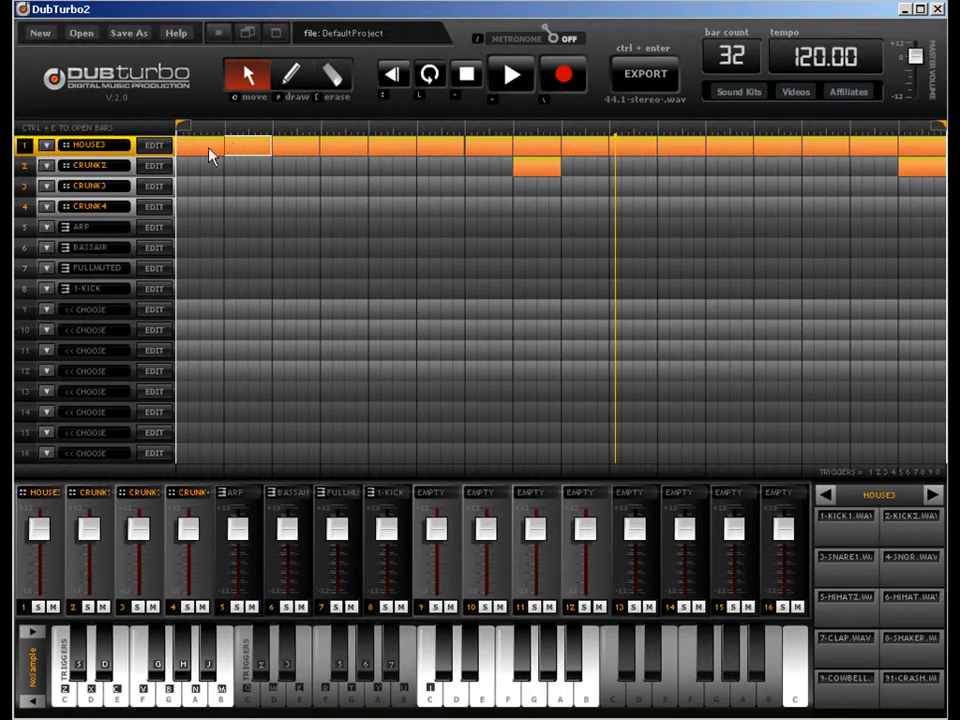
pyautogui.doubleClick(207, 147)
pyautogui.click(308, 76)
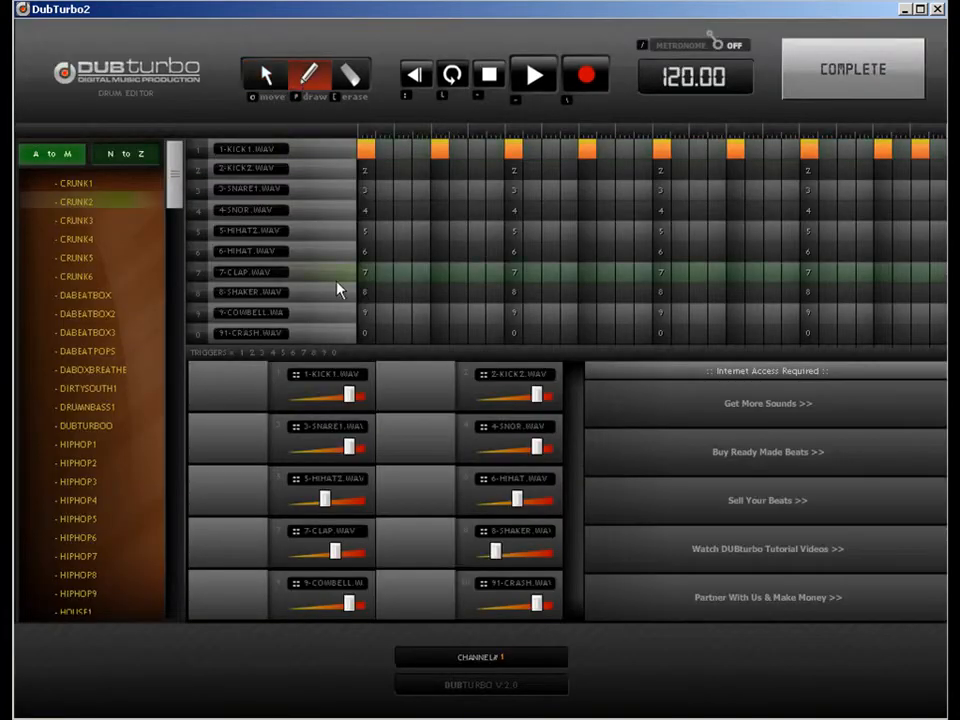
pyautogui.moveTo(349, 446); pyautogui.dragTo(321, 450)
pyautogui.click(830, 88)
# - Add a clip on track 5 at bars 1–2 and choose the BASSHINT sound for it in the key editor
pyautogui.click(293, 80)
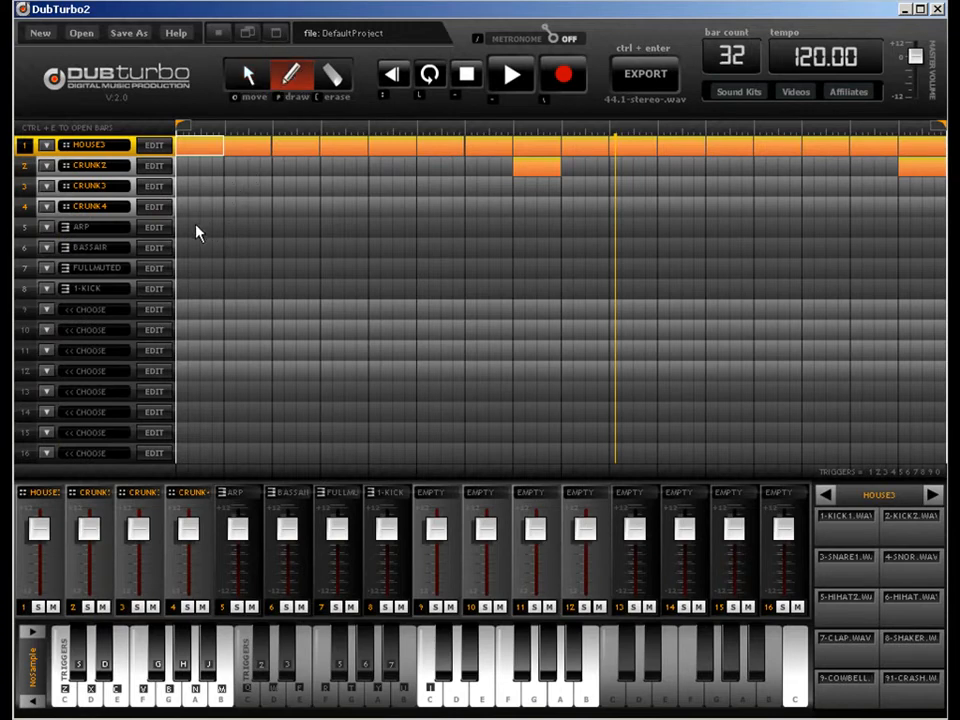
pyautogui.click(199, 230)
pyautogui.hotkey('ctrl', 'e')
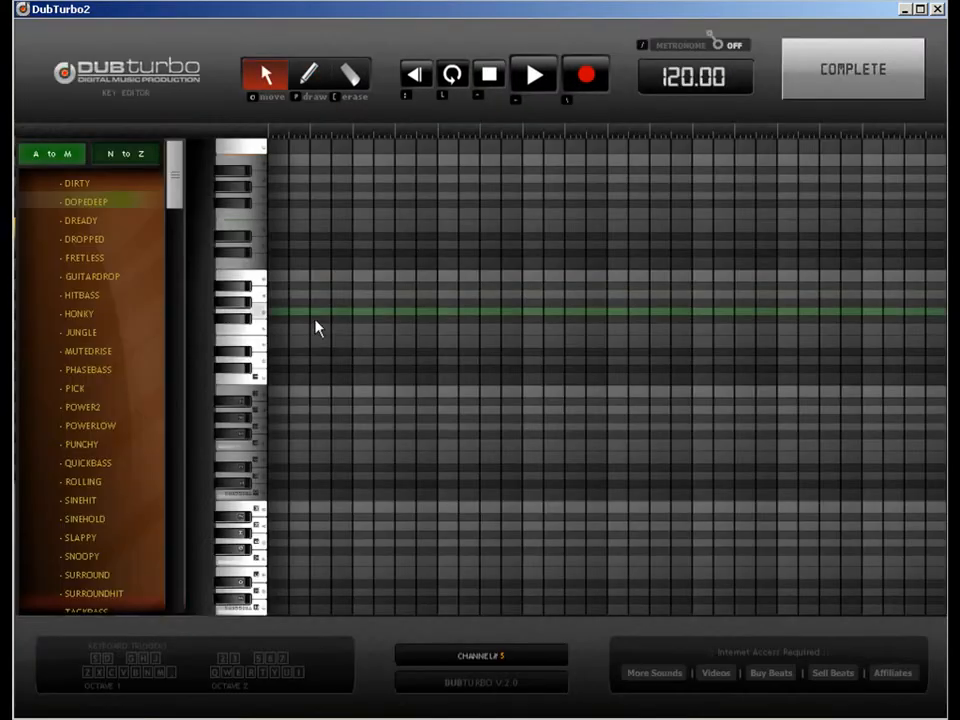
pyautogui.click(311, 79)
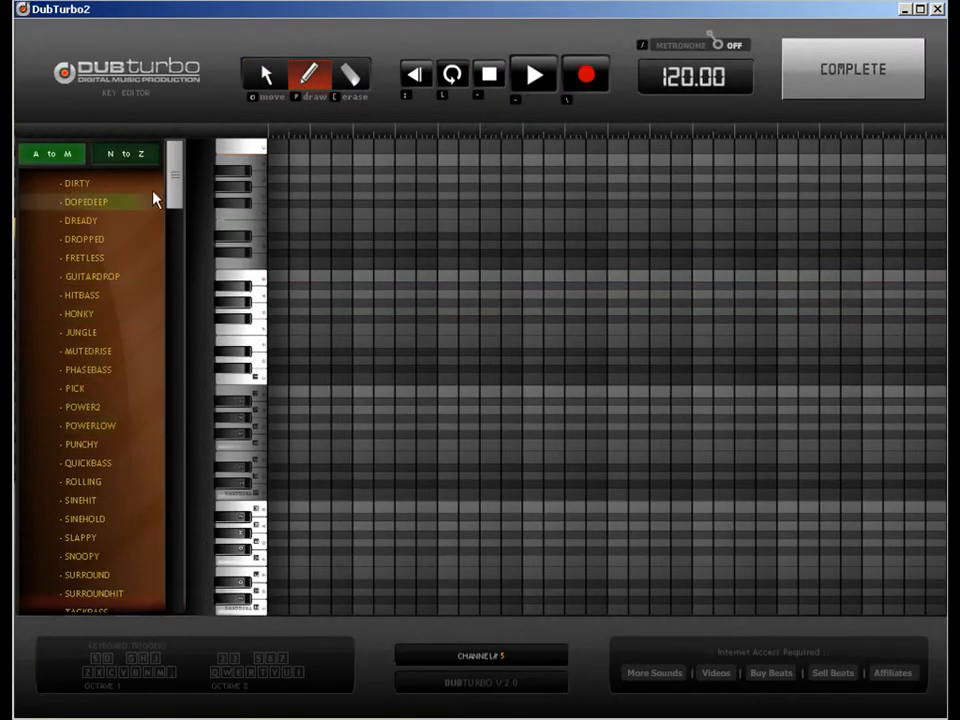
pyautogui.moveTo(177, 190); pyautogui.dragTo(184, 230)
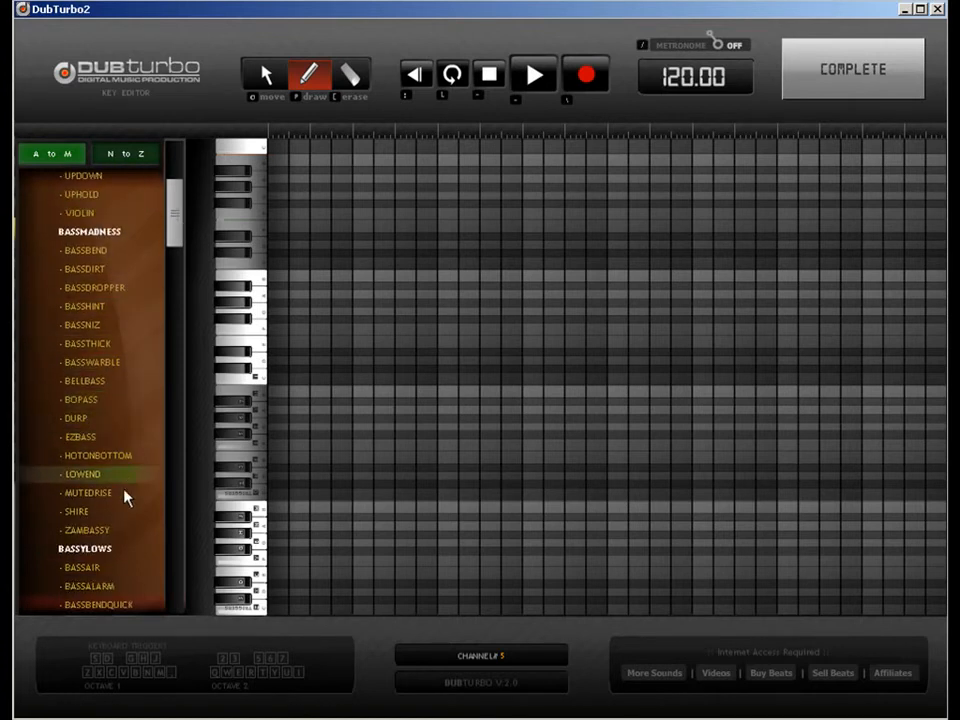
pyautogui.click(121, 585)
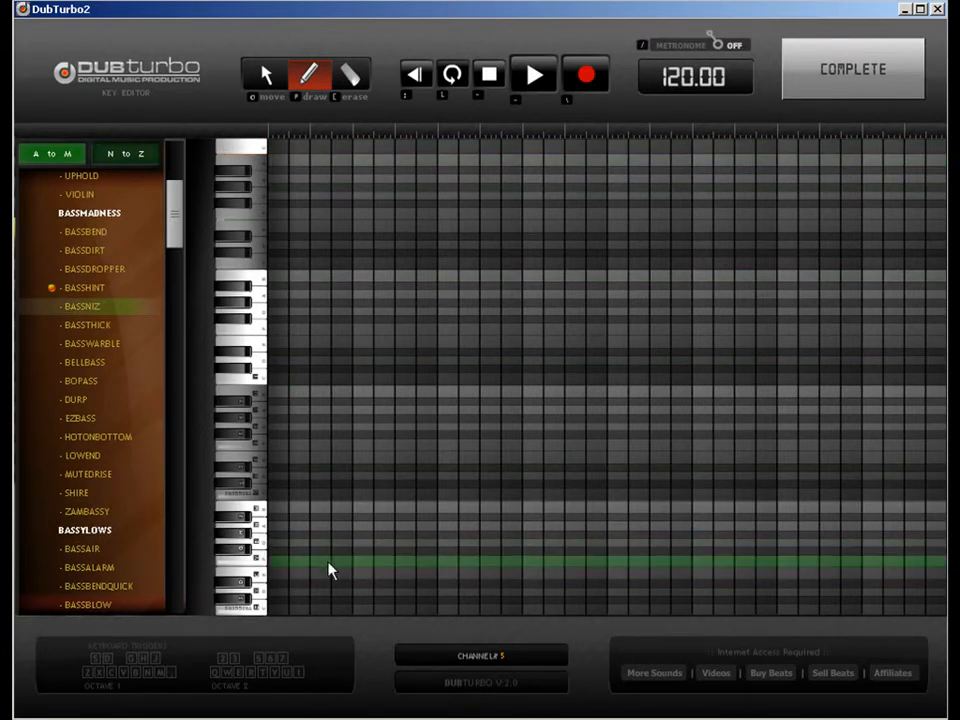
# - Draw upper C notes at steps 3, 7, 11 and 15 and lower G notes at steps 19, 23, 27 and 31, then finish editing
pyautogui.click(319, 495)
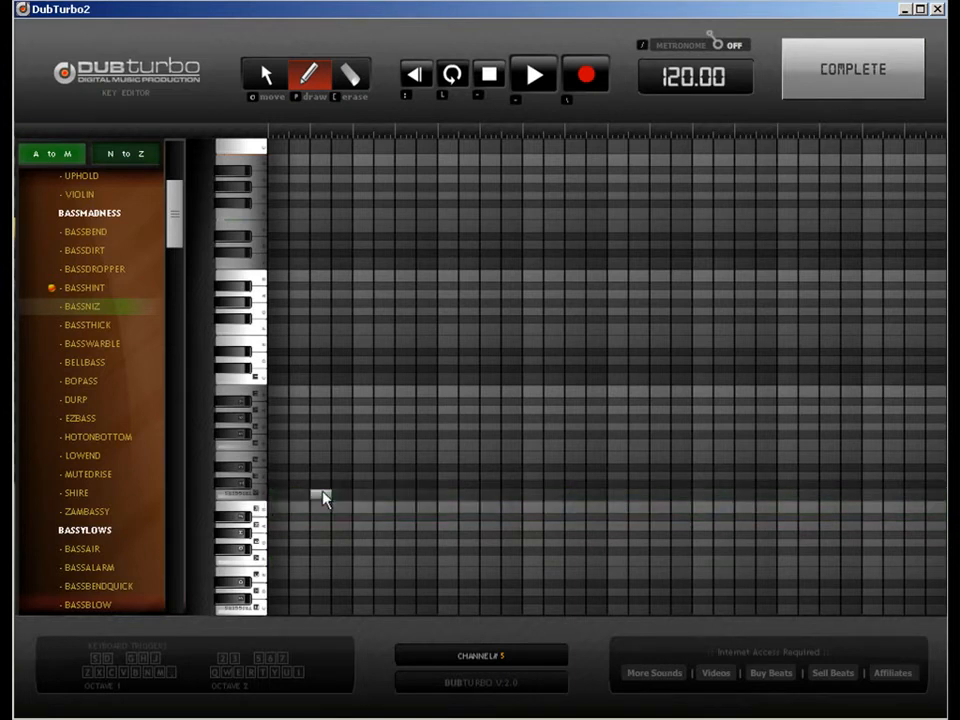
pyautogui.click(405, 495)
pyautogui.click(490, 497)
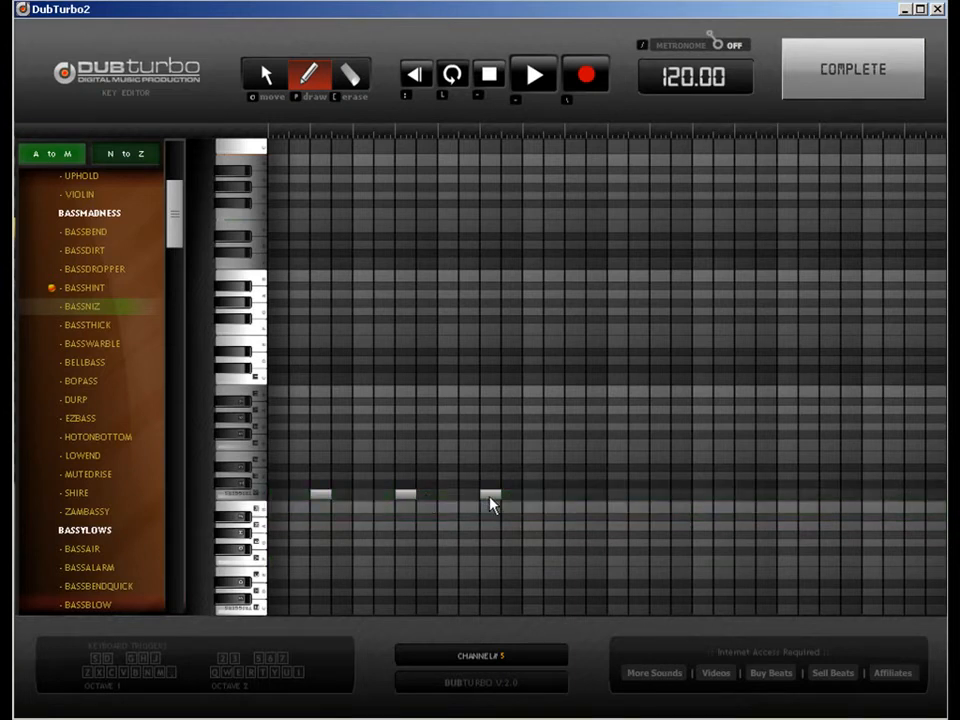
pyautogui.click(575, 497)
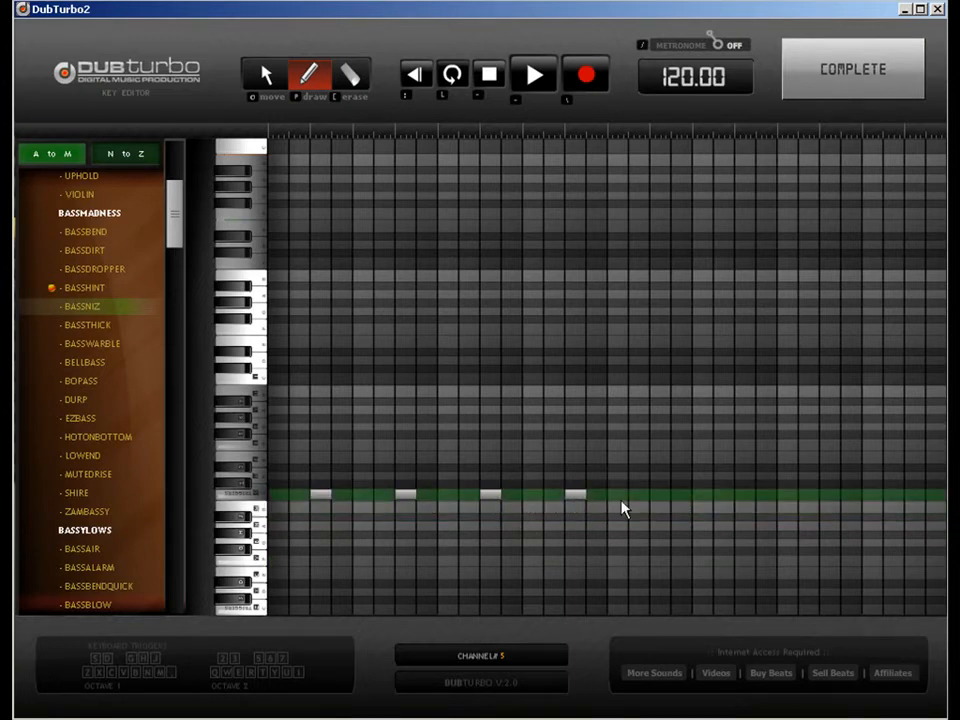
pyautogui.click(662, 542)
pyautogui.click(746, 542)
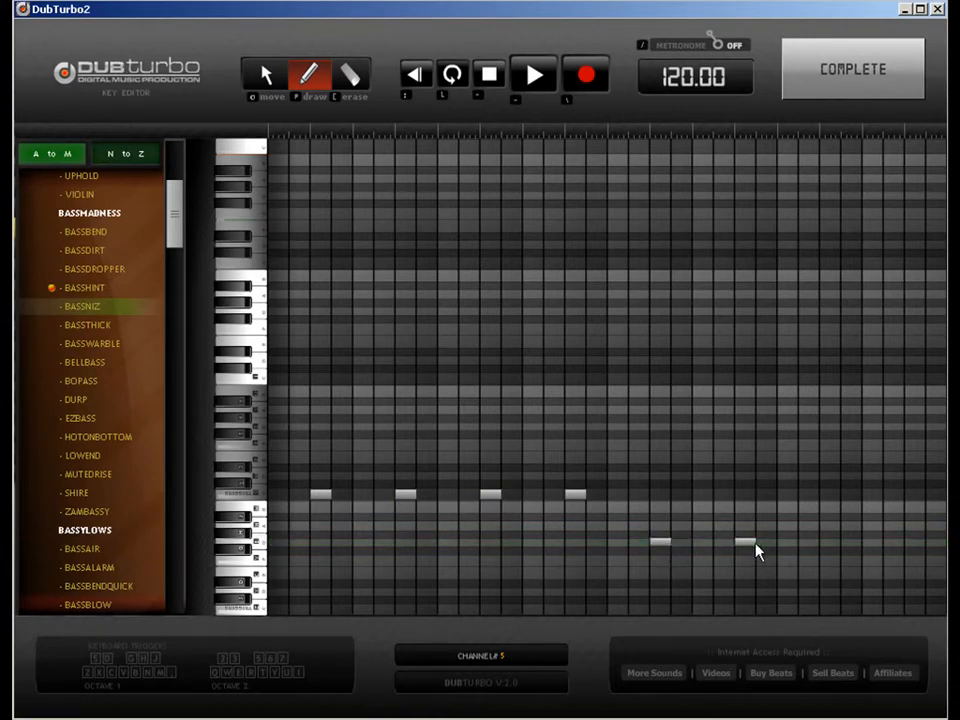
pyautogui.click(830, 542)
pyautogui.click(914, 542)
pyautogui.click(862, 70)
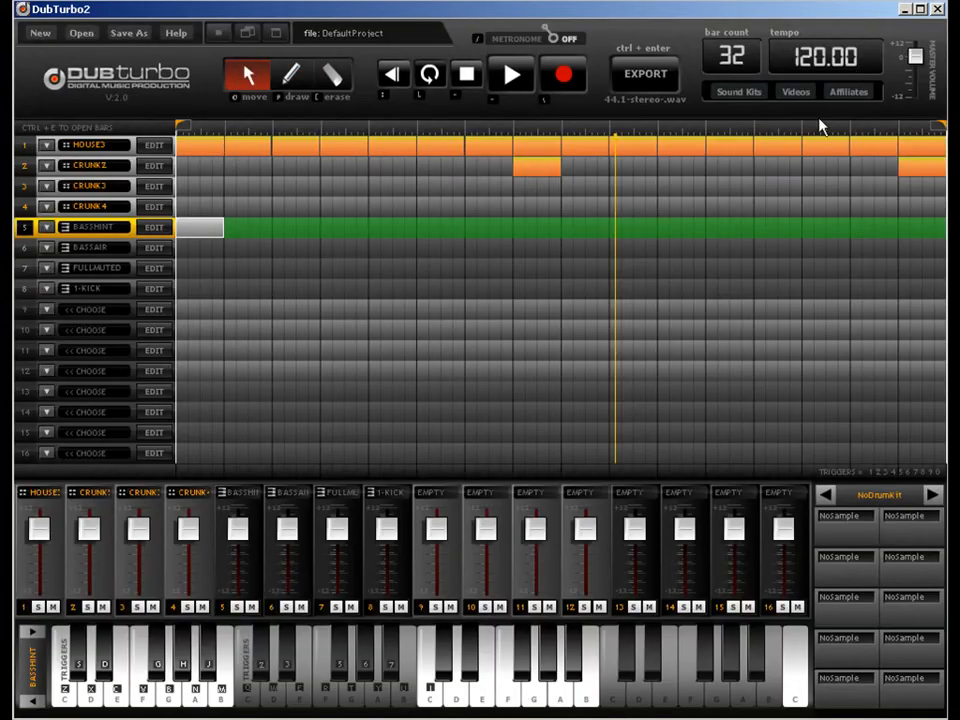
# - Duplicate the BASSHINT clip through bar 8 and play the arrangement from the start
pyautogui.click(264, 226)
pyautogui.moveTo(252, 236); pyautogui.dragTo(363, 223)
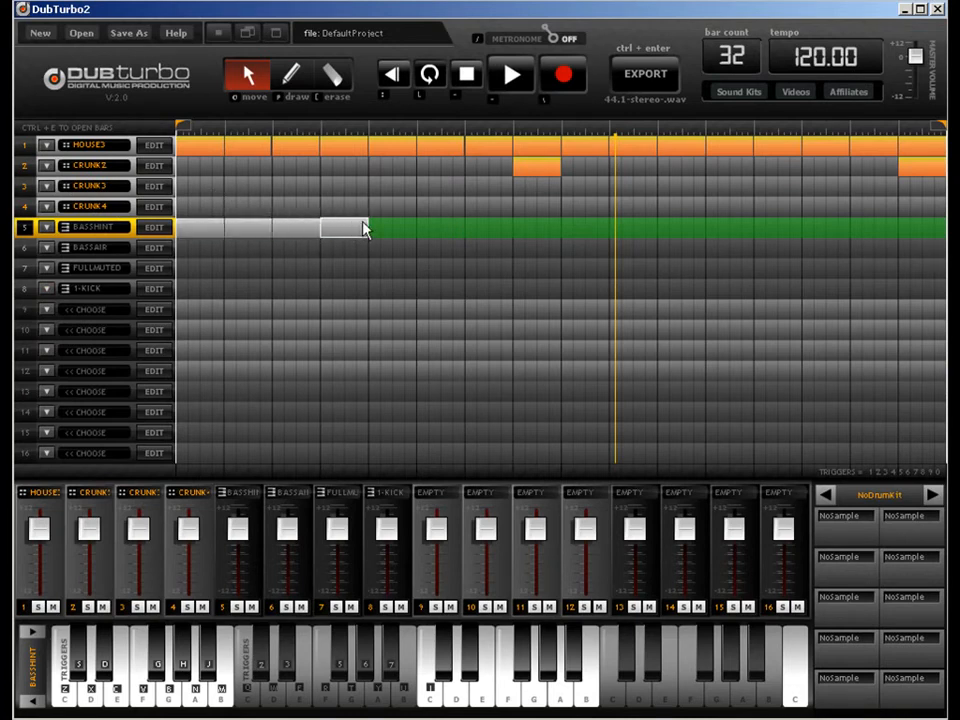
pyautogui.press('space')
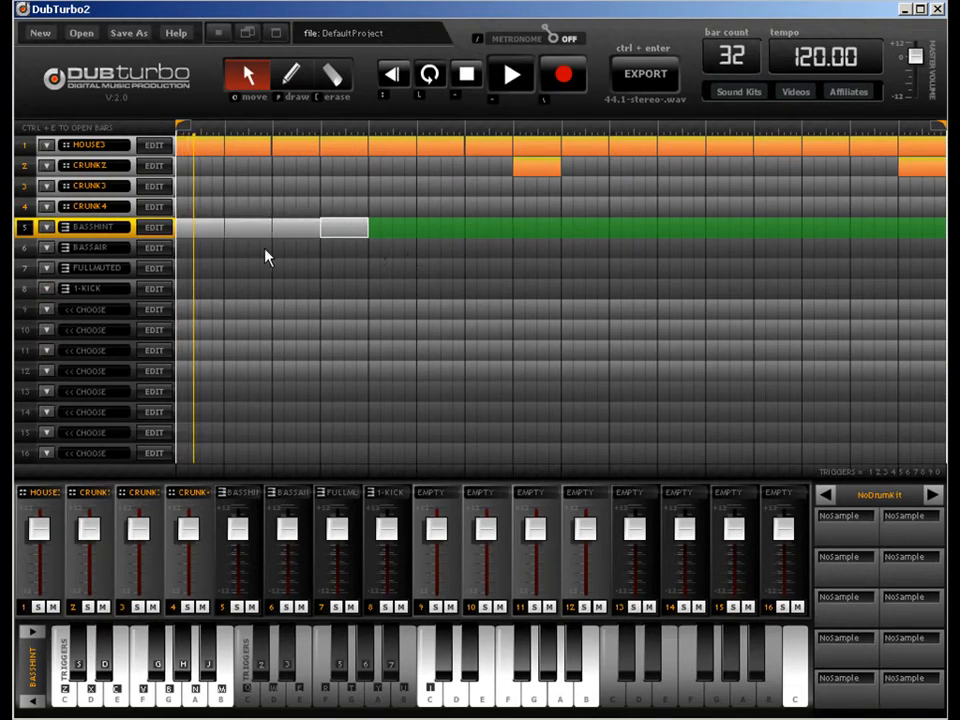
# - Switch the track 5 bass sound to PUNCHY and lower that channel's volume
pyautogui.click(154, 228)
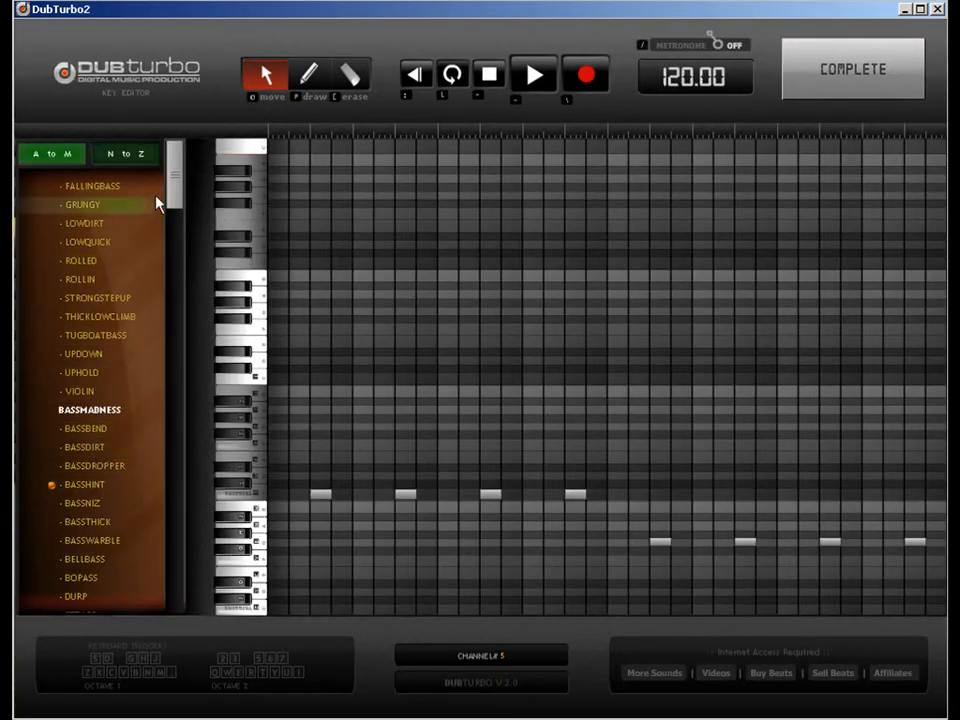
pyautogui.scroll(-5, 175, 188)
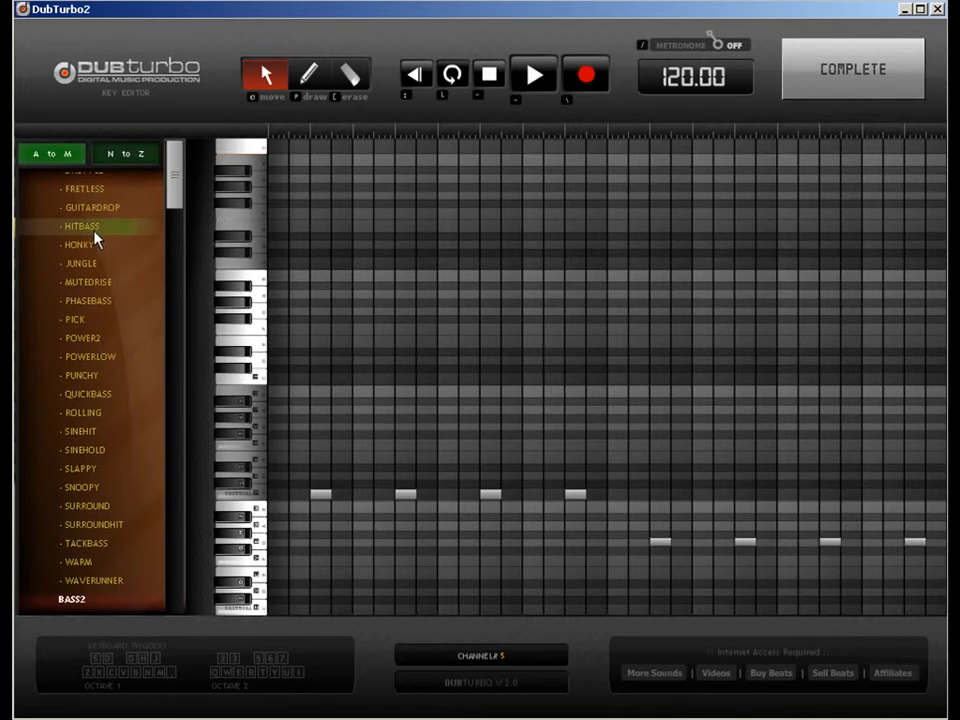
pyautogui.click(92, 375)
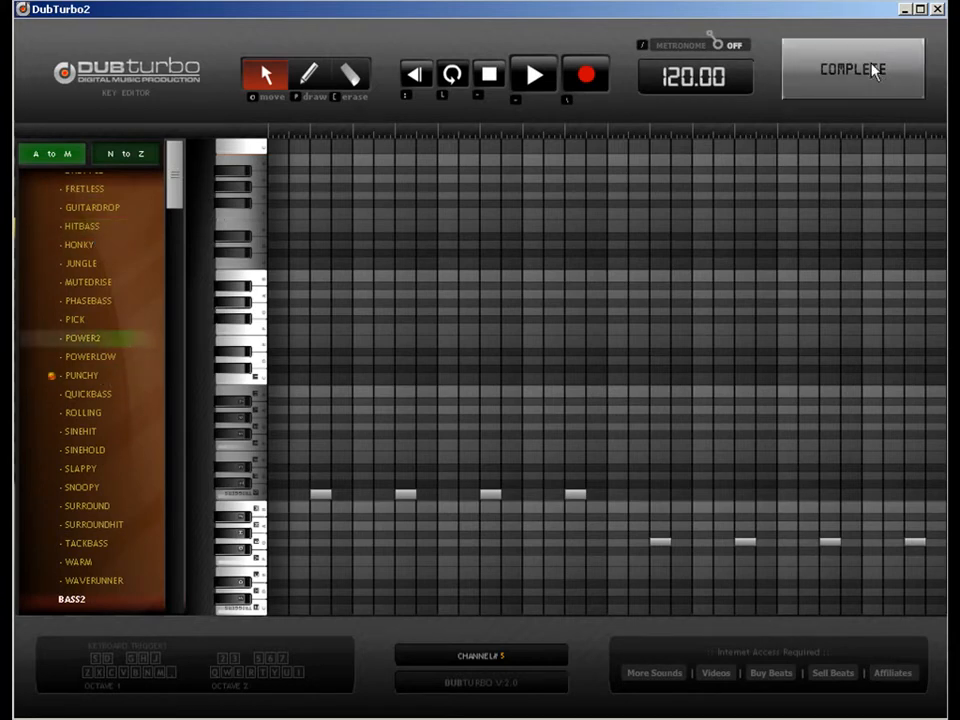
pyautogui.click(816, 69)
pyautogui.moveTo(245, 531); pyautogui.dragTo(246, 551)
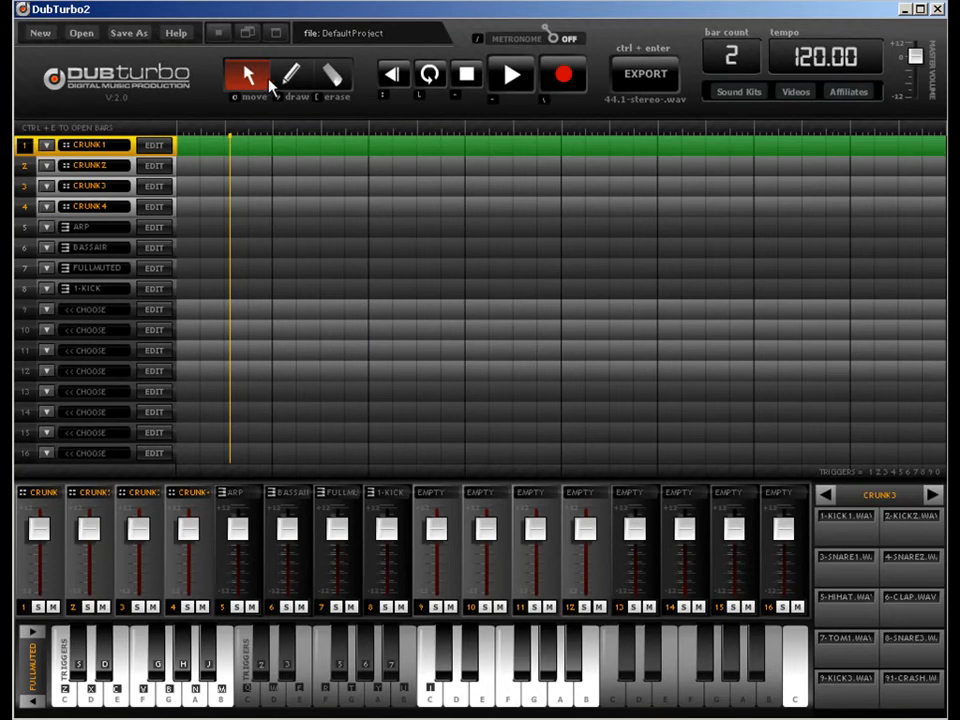
# - Draw a CRUNK1 clip on track 1 filling both bars of the new two-bar project
pyautogui.click(290, 75)
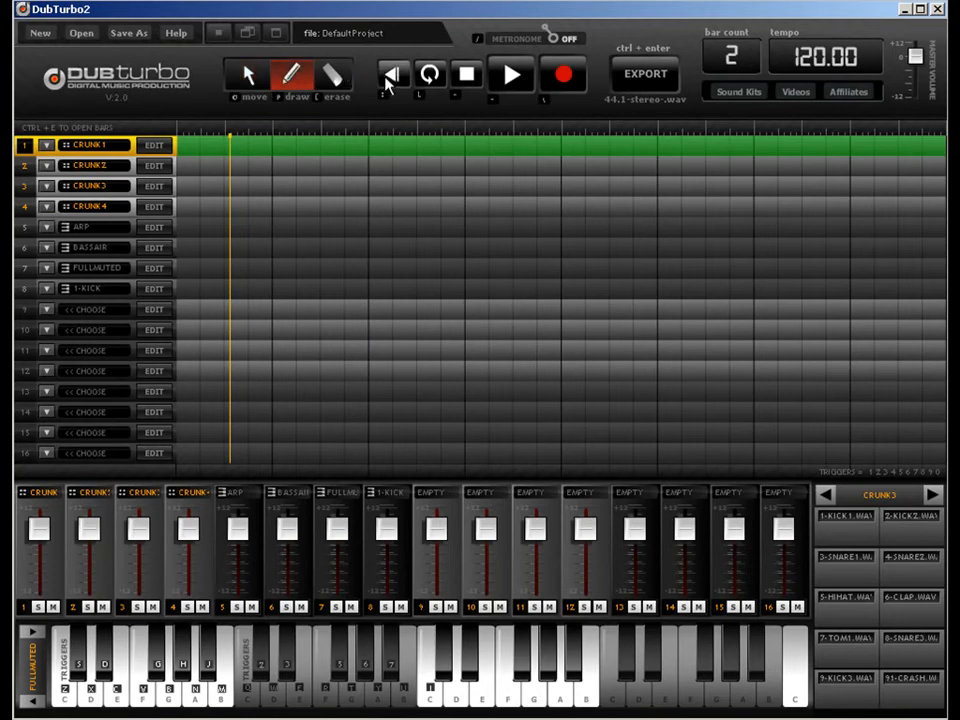
pyautogui.click(221, 148)
pyautogui.click(831, 148)
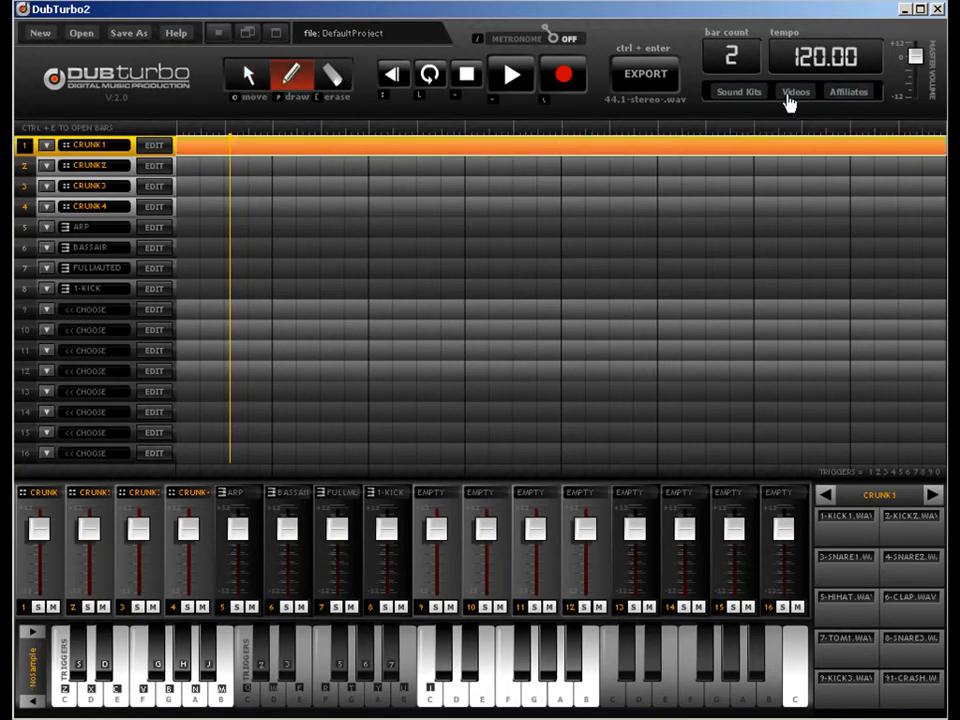
# - Set the project tempo to 180
pyautogui.doubleClick(808, 60)
pyautogui.write('170')
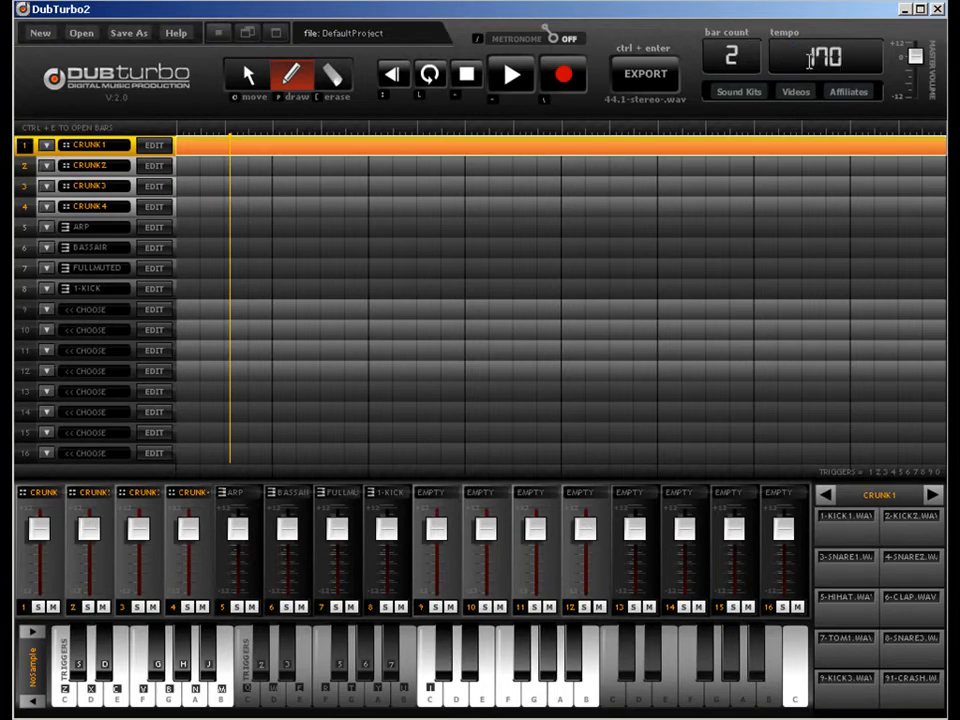
pyautogui.press('BackSpace')
pyautogui.press('BackSpace')
pyautogui.write('80')
pyautogui.press('Return')
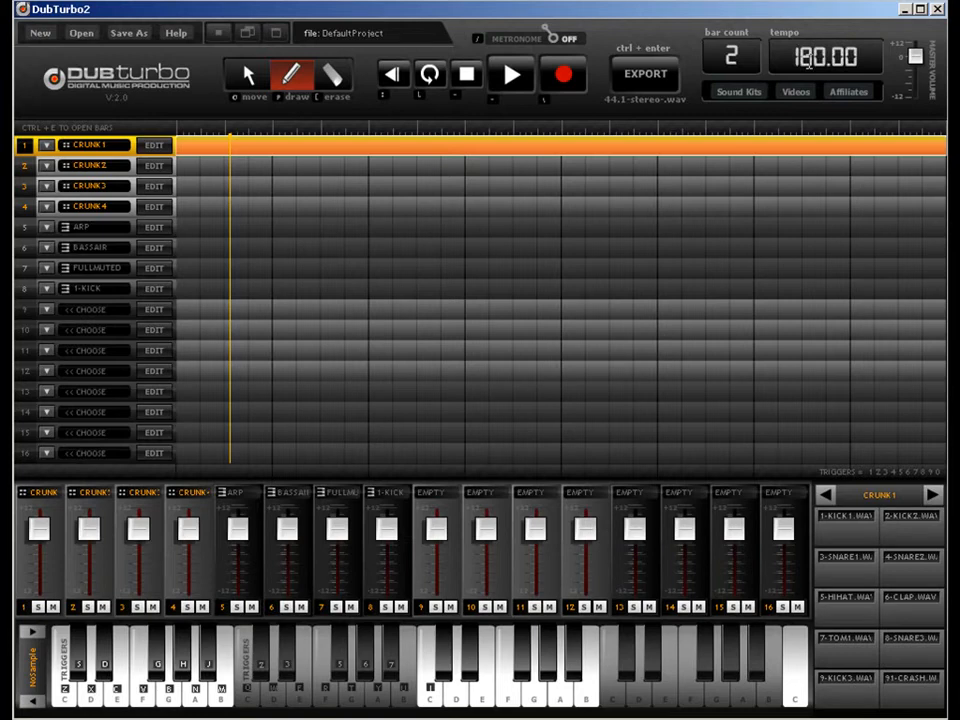
# - Open the CRUNK1 clip's beat for editing and switch its drum kit to JUNGLE3
pyautogui.click(242, 83)
pyautogui.hotkey('ctrl', 'e')
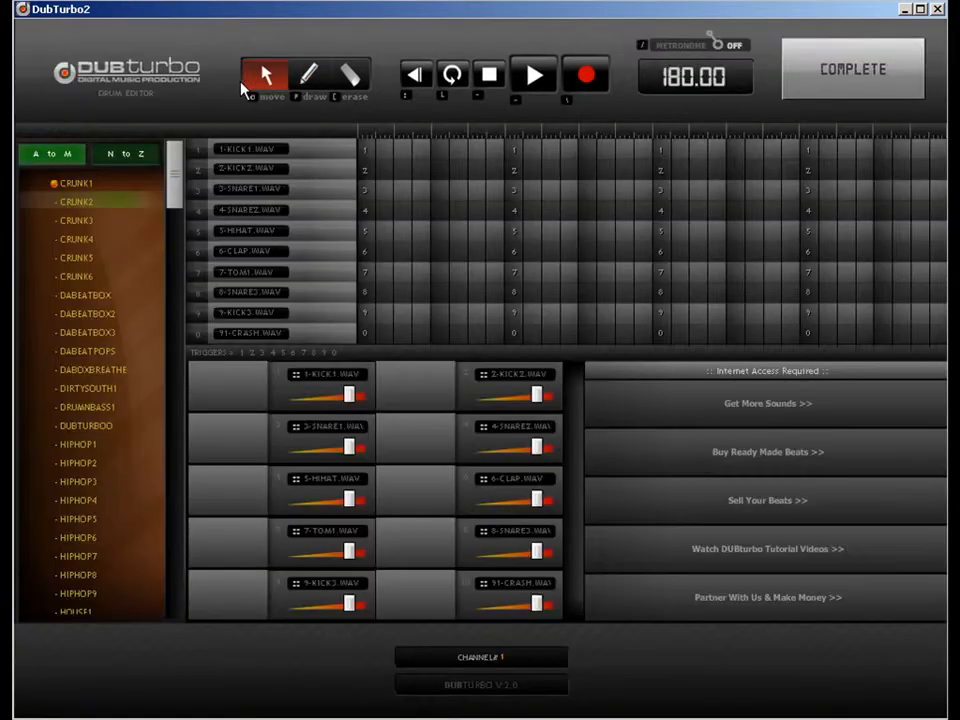
pyautogui.click(224, 172)
pyautogui.moveTo(171, 180); pyautogui.dragTo(172, 440)
pyautogui.click(107, 454)
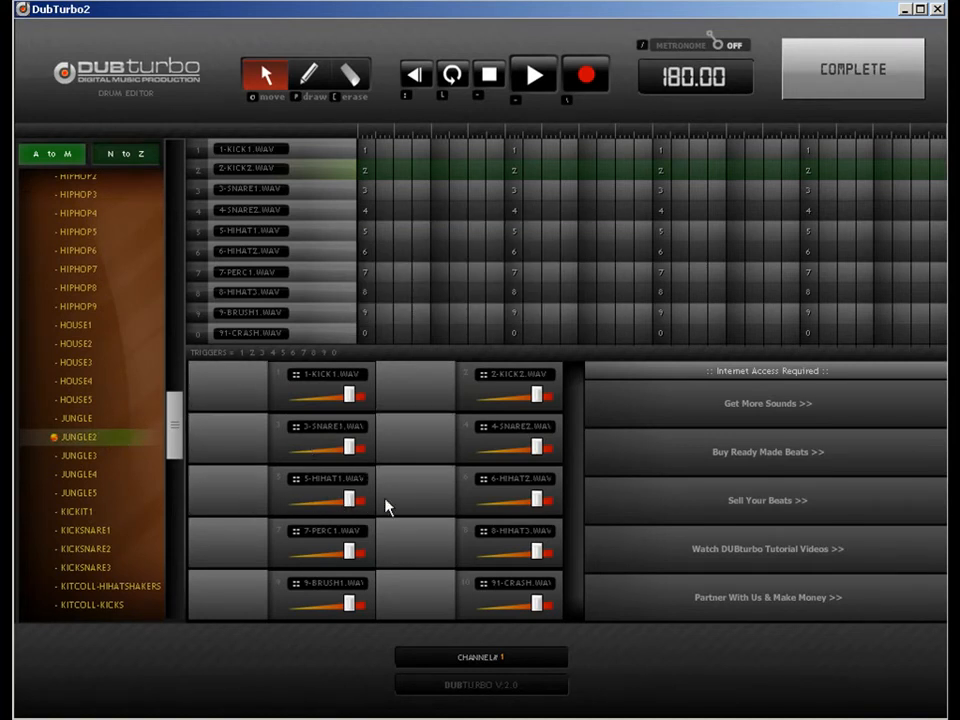
pyautogui.click(311, 84)
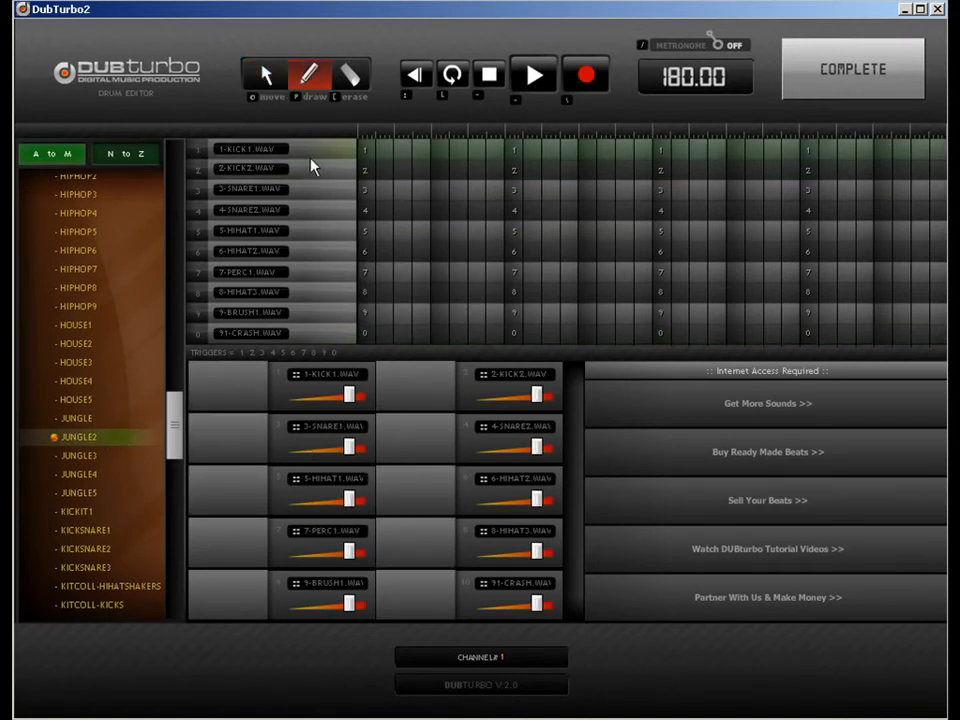
pyautogui.click(112, 460)
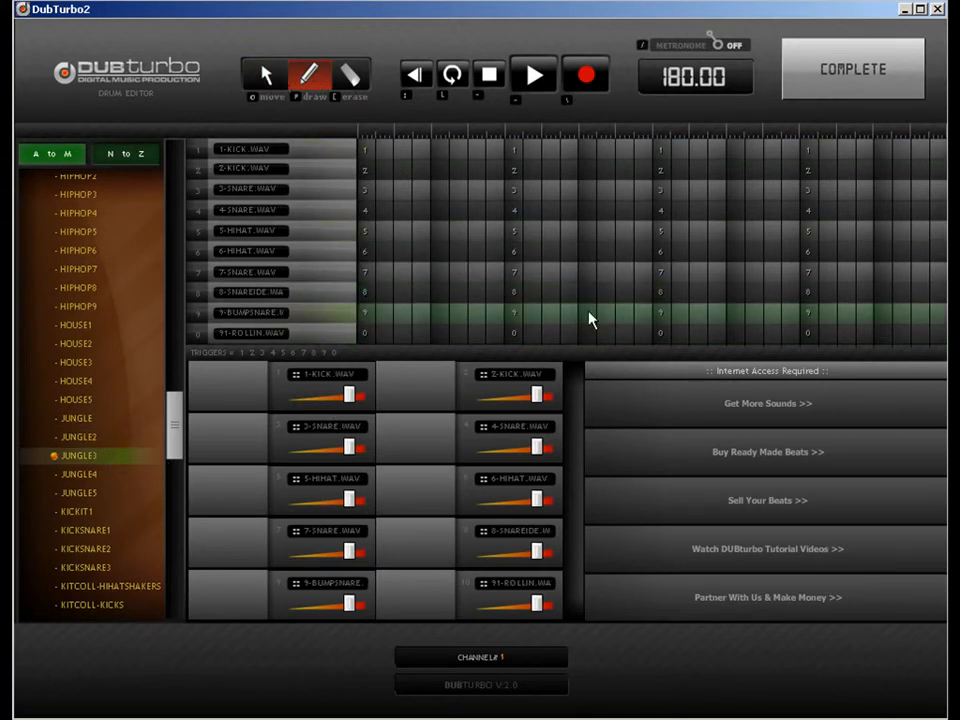
# - Draw 5-HIHAT hits on grid columns 1, 5 and 8, 6-HIHAT on 2, 3, 5 and 7, and 7-SNARE on 4
pyautogui.click(366, 231)
pyautogui.click(385, 251)
pyautogui.click(402, 251)
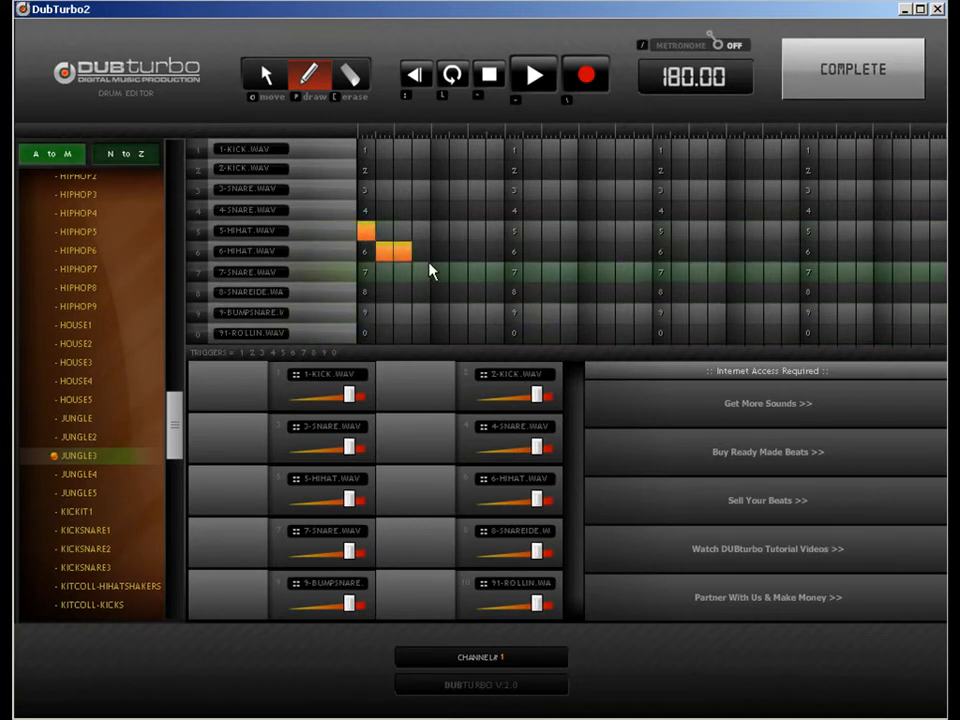
pyautogui.click(439, 231)
pyautogui.click(439, 251)
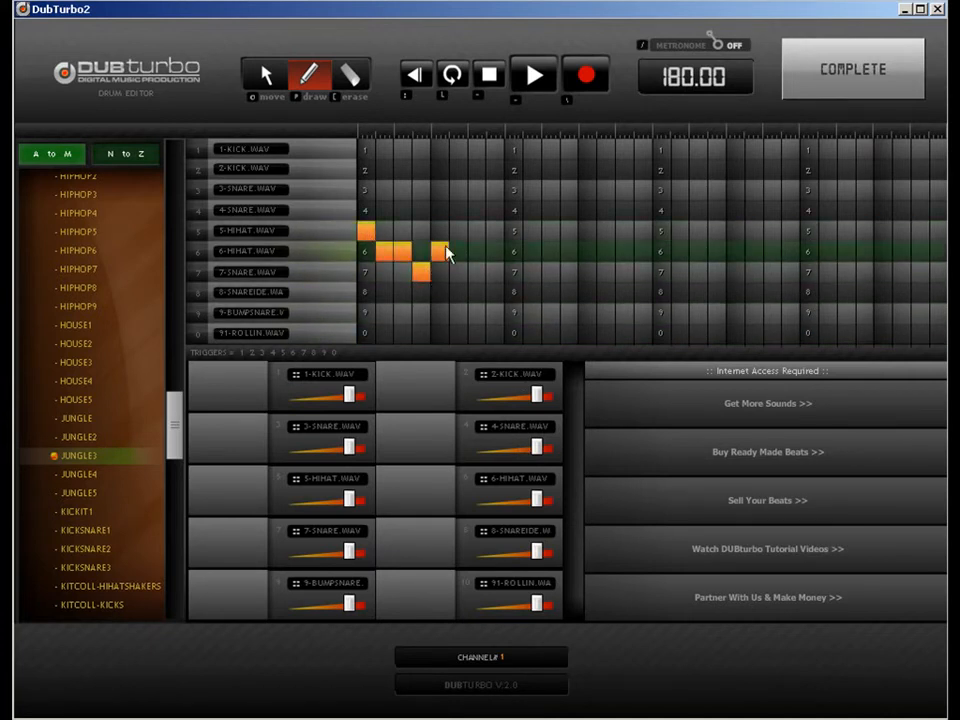
pyautogui.click(476, 251)
pyautogui.click(494, 231)
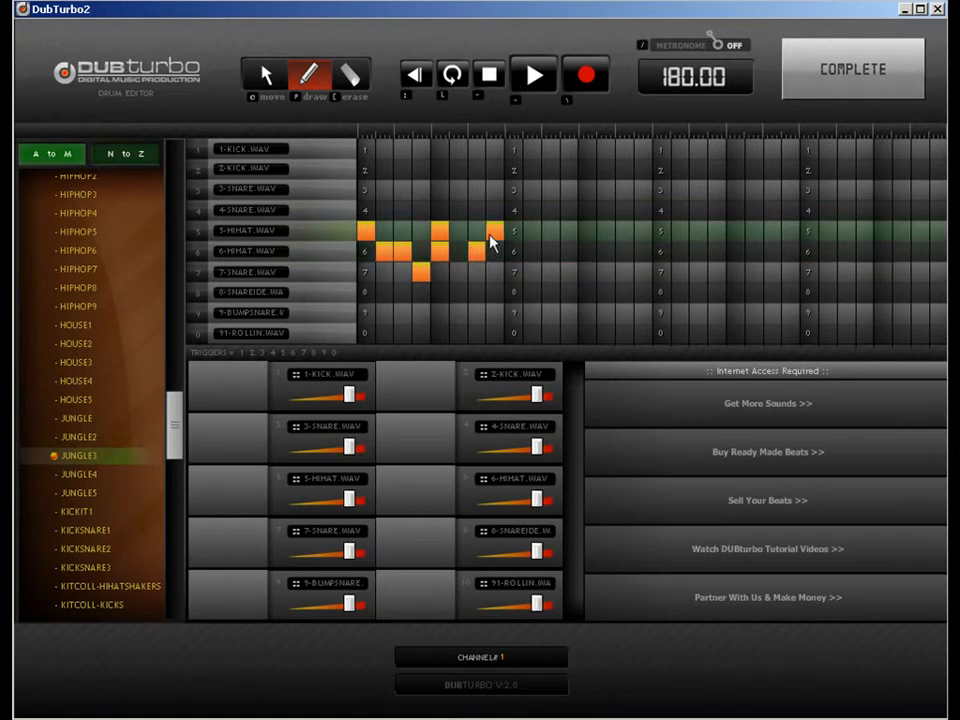
# - Draw 6-HIHAT on columns 9–11, 13 and 15, 5-HIHAT on 12, 14 and 17, 9-BUMPSNARE on 13, and 91-ROLLIN on 29
pyautogui.click(512, 251)
pyautogui.click(531, 251)
pyautogui.click(549, 251)
pyautogui.click(568, 231)
pyautogui.click(587, 251)
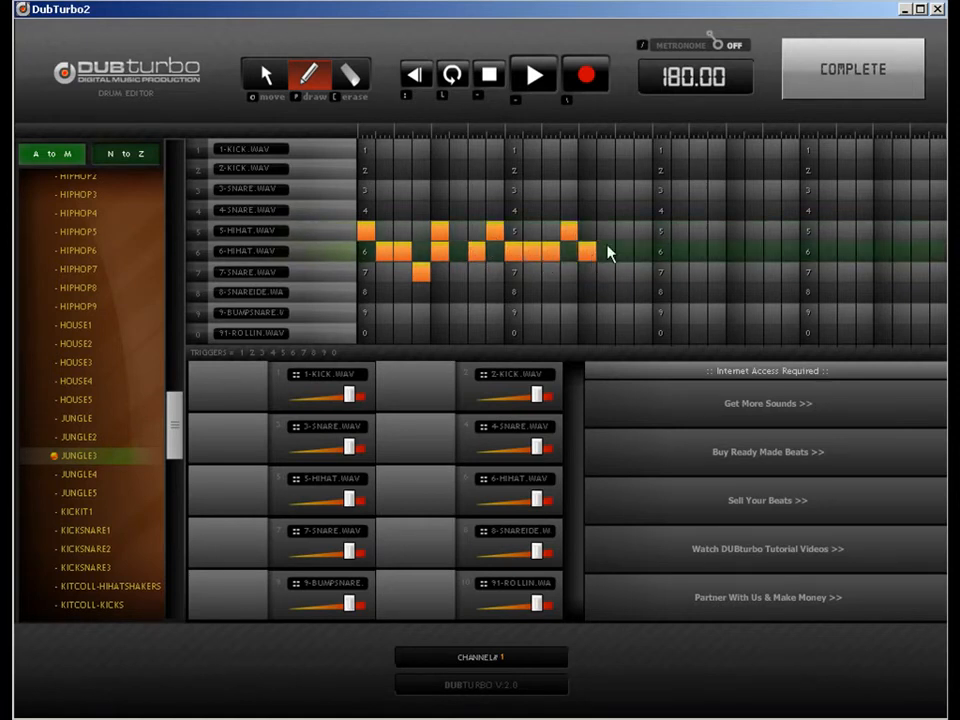
pyautogui.click(661, 231)
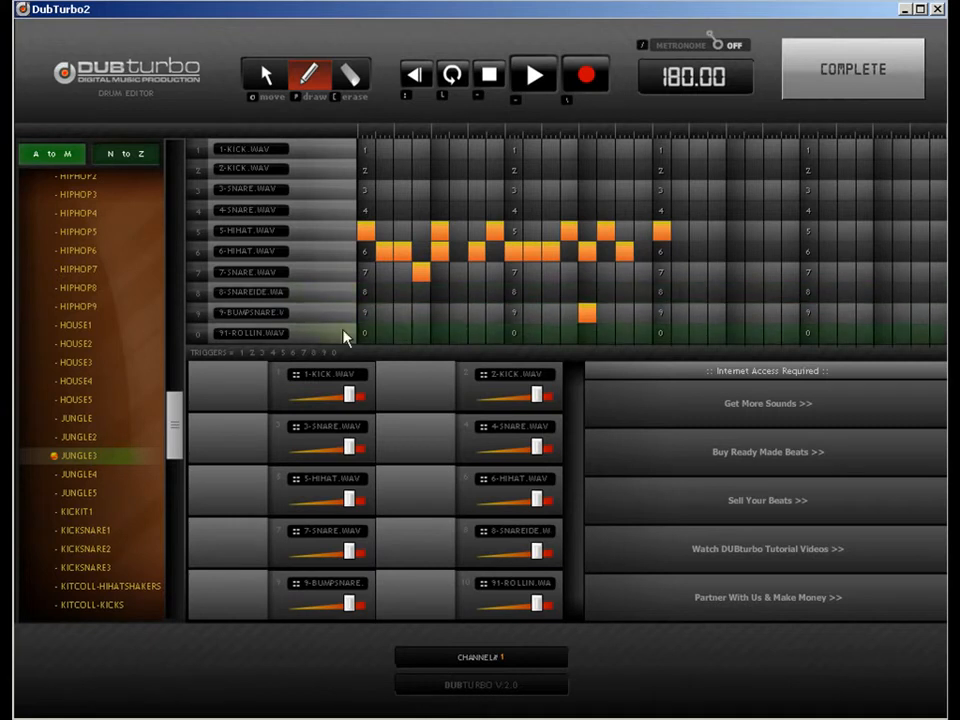
pyautogui.click(882, 333)
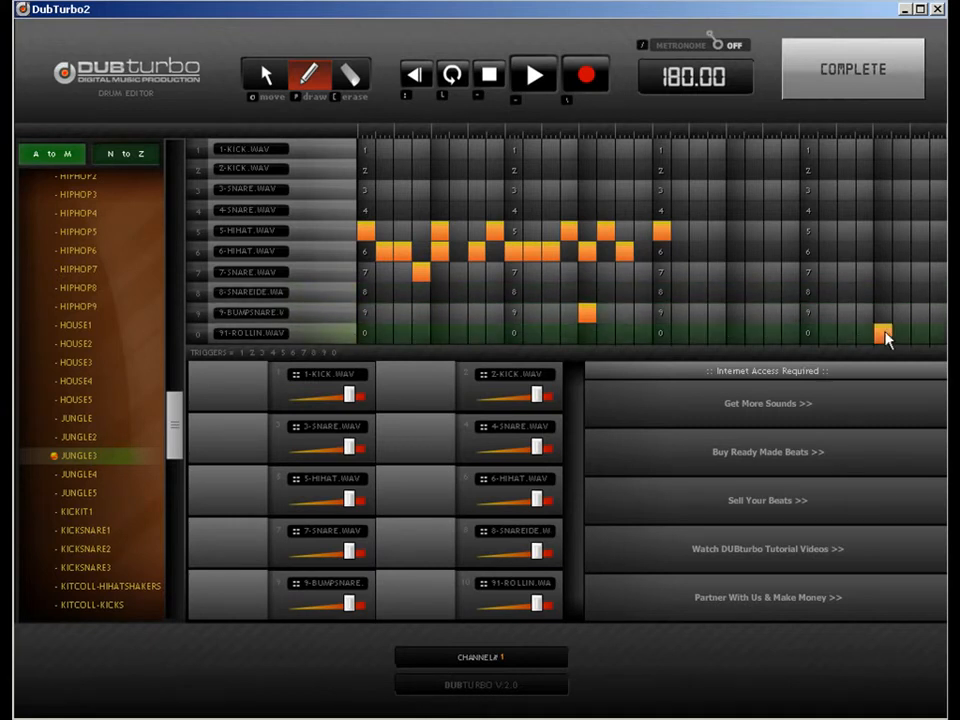
# - Fill the second bar's hi-hats: 6-HIHAT on columns 19, 20, 26 and 30, and 5-HIHAT on 23, 25, 28, 29 and 31
pyautogui.click(698, 251)
pyautogui.click(716, 251)
pyautogui.click(771, 230)
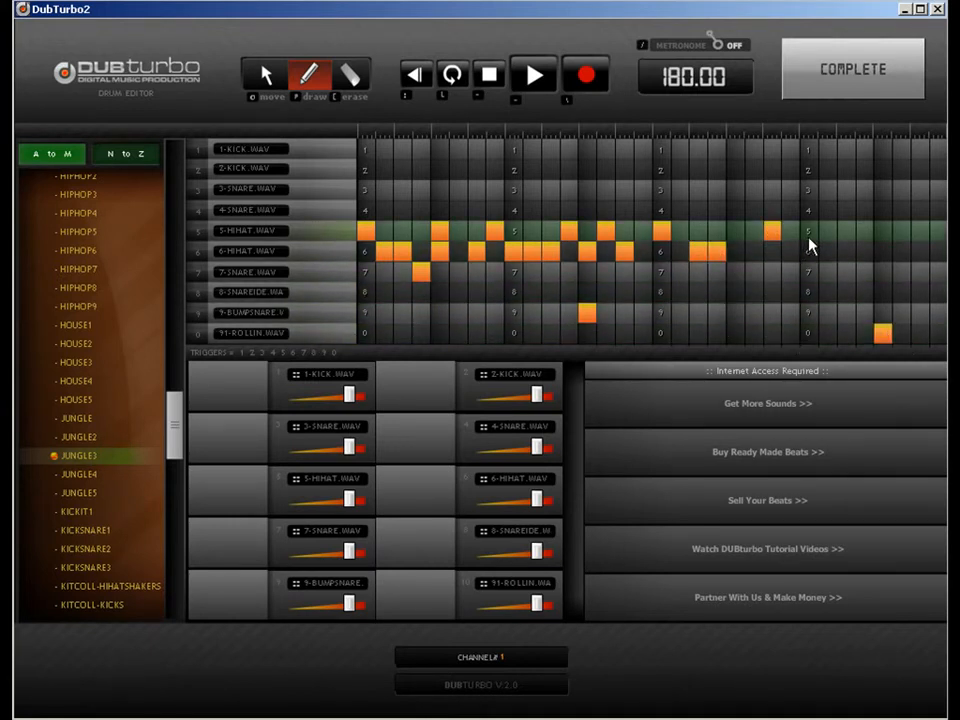
pyautogui.click(808, 231)
pyautogui.click(827, 251)
pyautogui.click(864, 231)
pyautogui.click(901, 251)
pyautogui.click(919, 231)
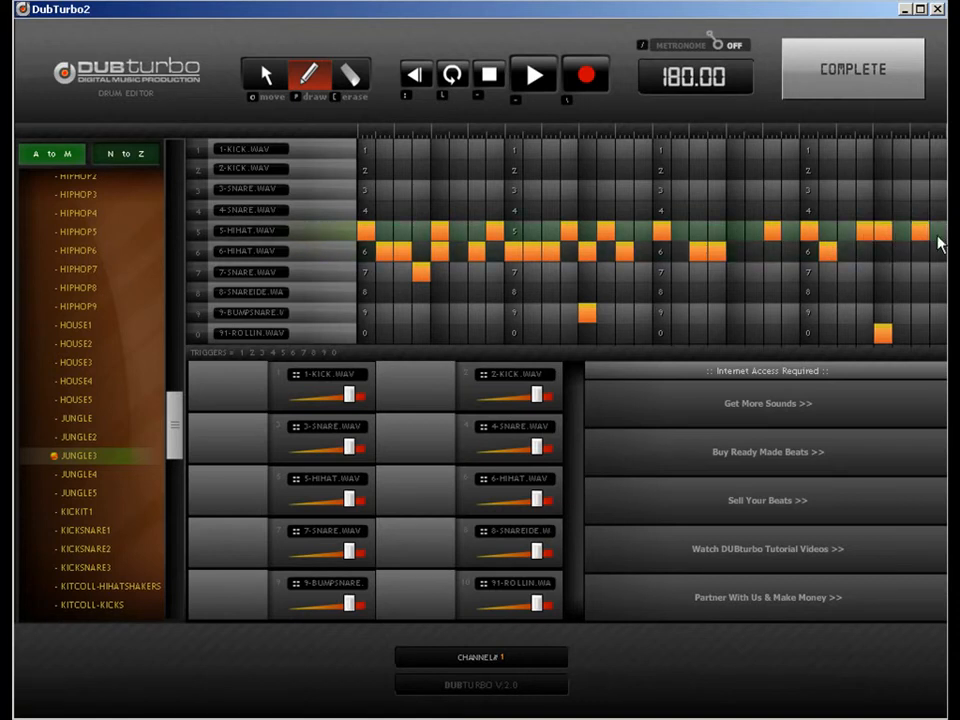
# - Erase the 6-HIHAT hit that doubles the 5-HIHAT on grid column 5
pyautogui.click(357, 78)
pyautogui.click(440, 251)
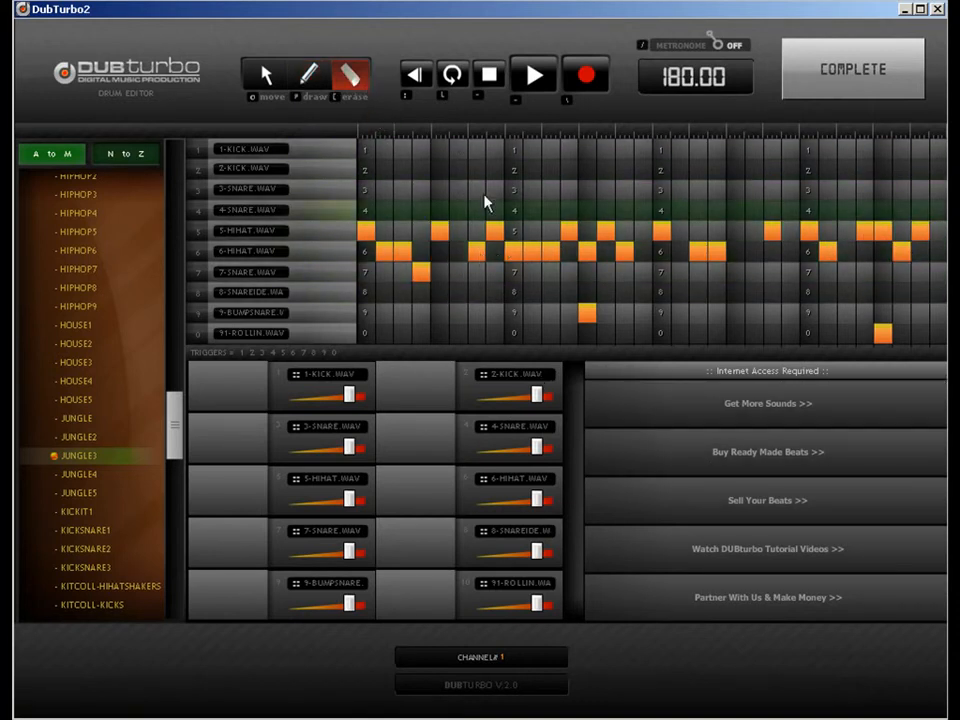
pyautogui.click(265, 76)
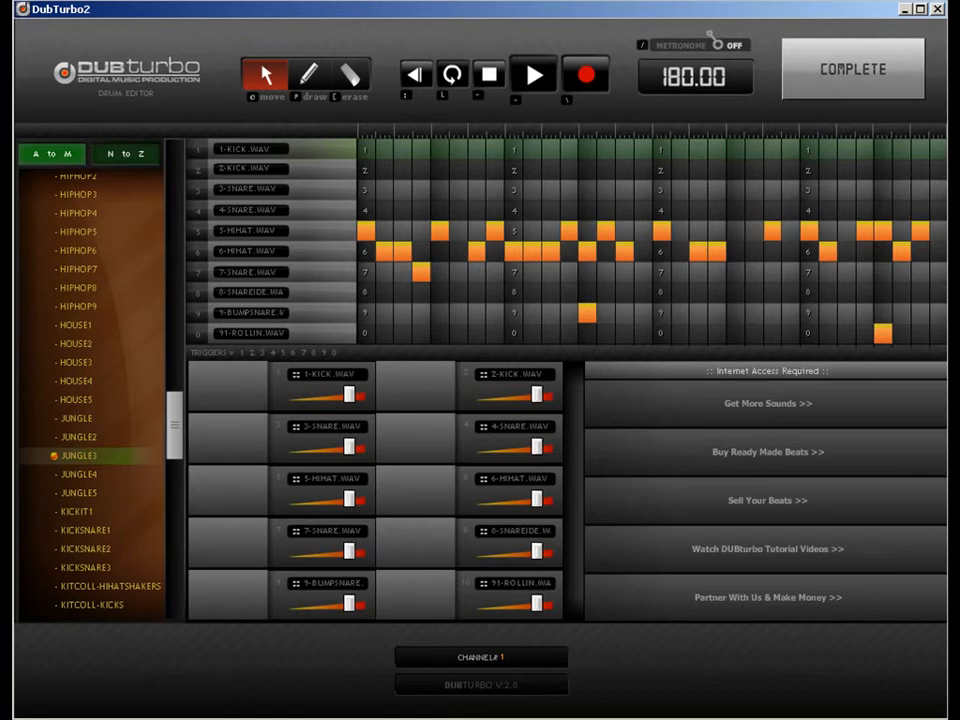
# - Add first-bar hits: 1-KICK on columns 1 and 7, 2-KICK on 8, 3-SNARE on 5 and 9, 8-SNAREIDE on 11, 13 and 14
pyautogui.click(308, 76)
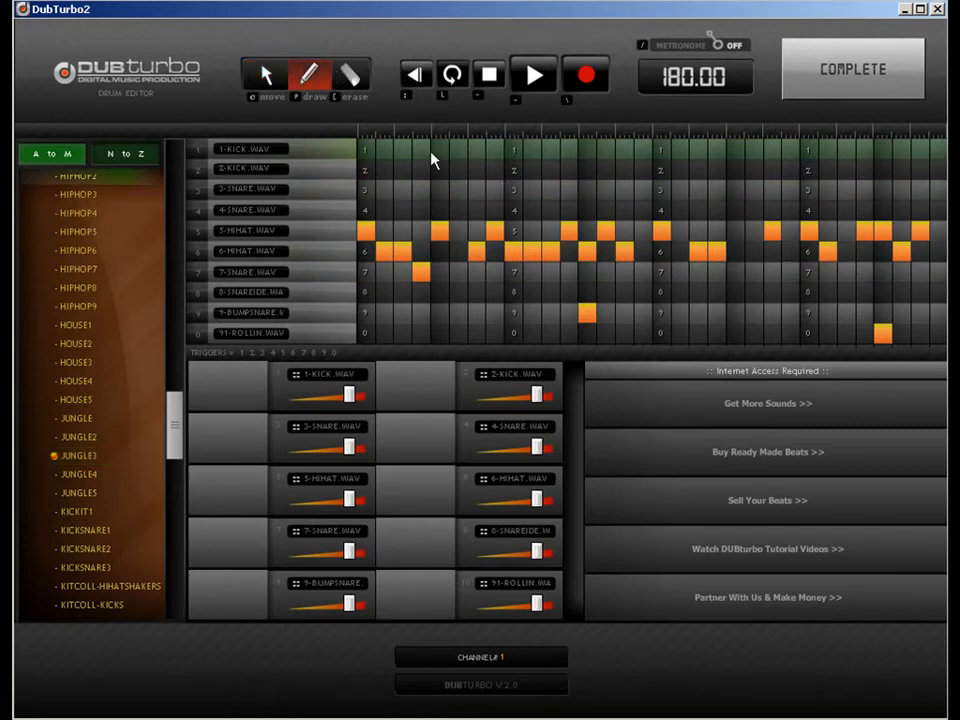
pyautogui.click(366, 151)
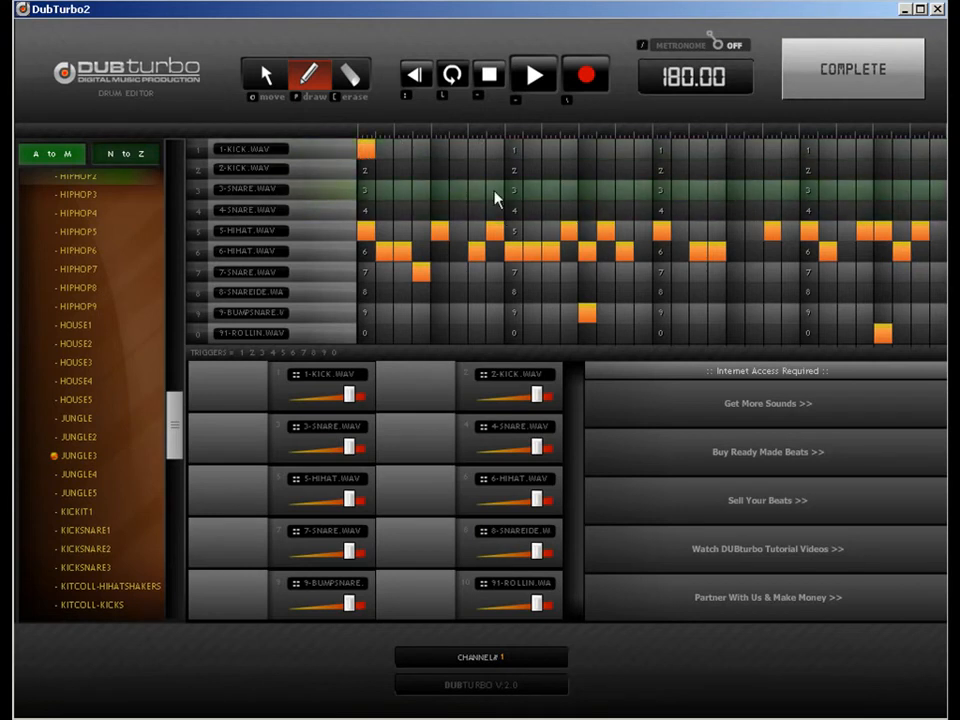
pyautogui.click(439, 190)
pyautogui.click(477, 150)
pyautogui.click(494, 170)
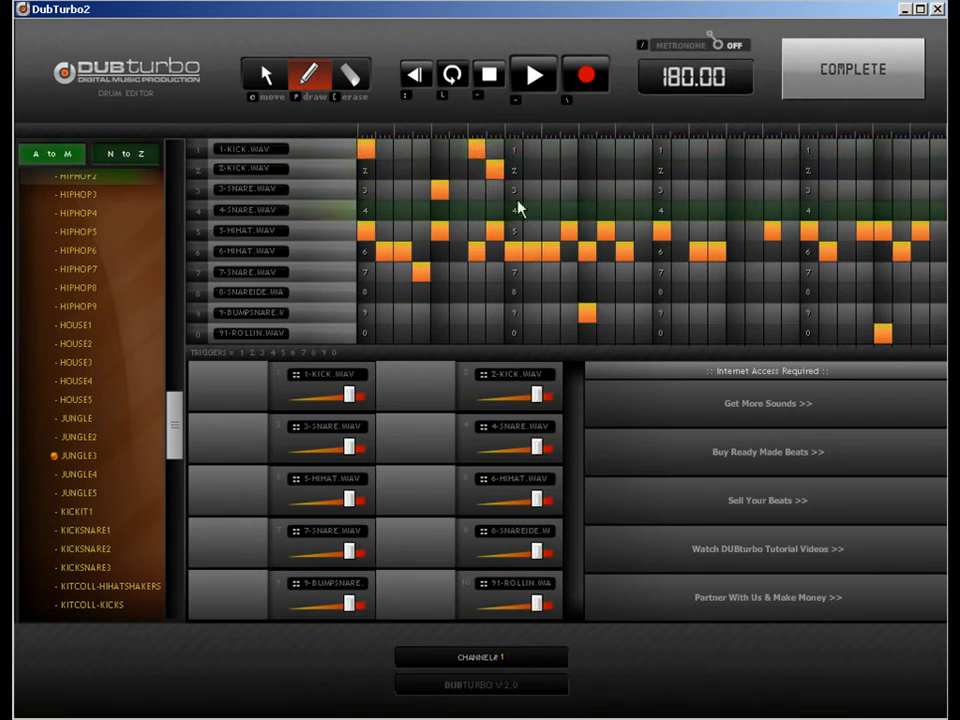
pyautogui.click(513, 190)
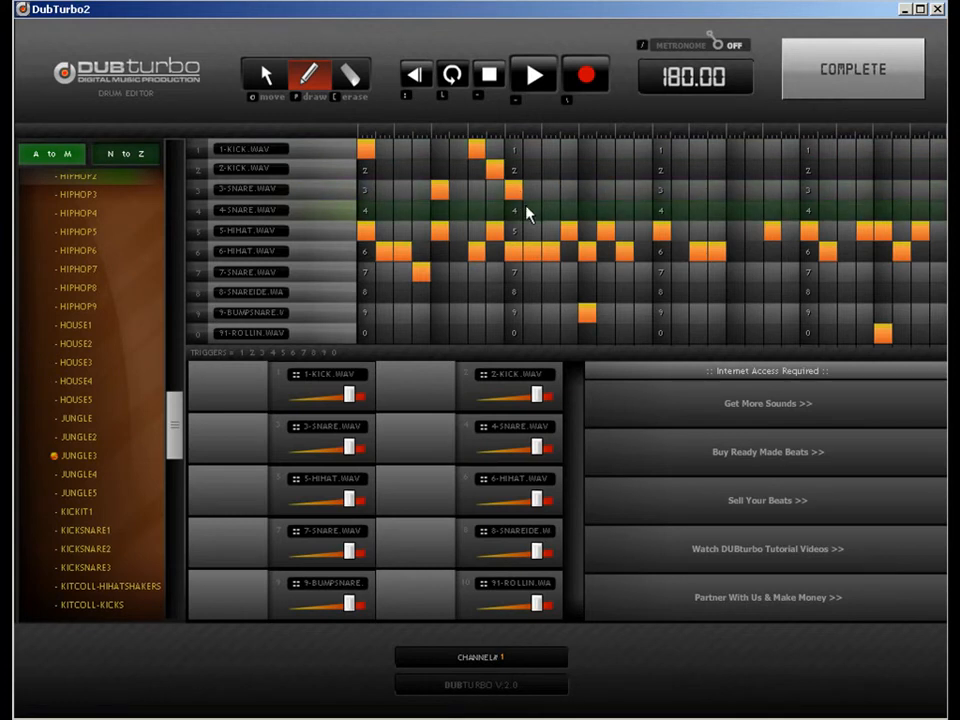
pyautogui.click(587, 292)
pyautogui.click(605, 292)
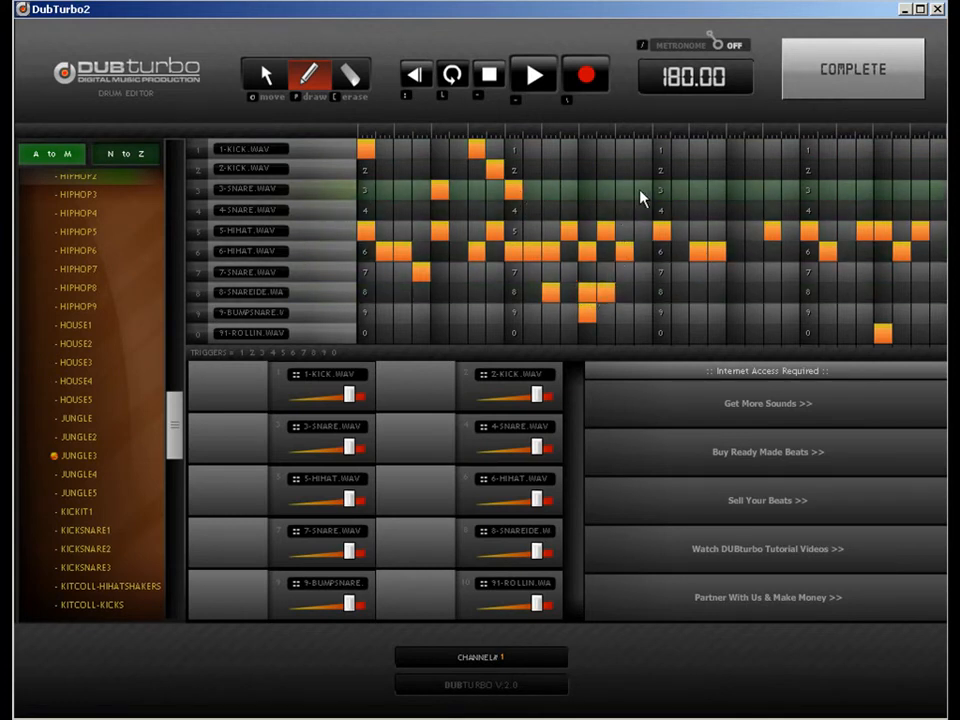
# - Add 1-KICK on columns 15, 17 and 21, 2-KICK on 27 and 31, 3-SNARE on 21 and 23, 7-SNARE on 25, 8-SNAREIDE on 27 and 30
pyautogui.click(625, 150)
pyautogui.click(660, 150)
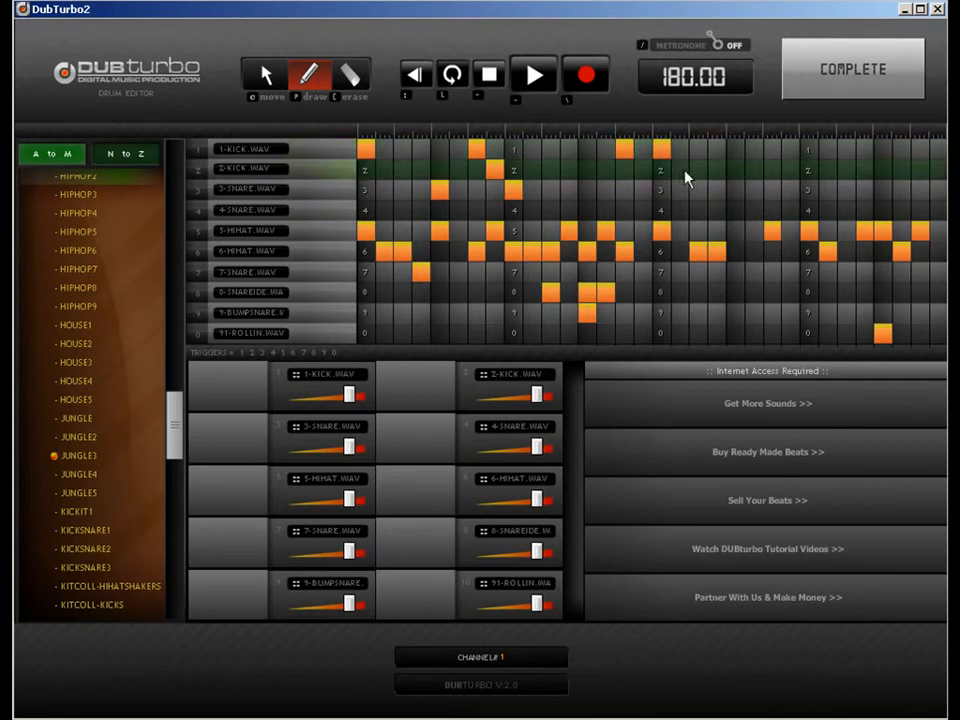
pyautogui.click(735, 190)
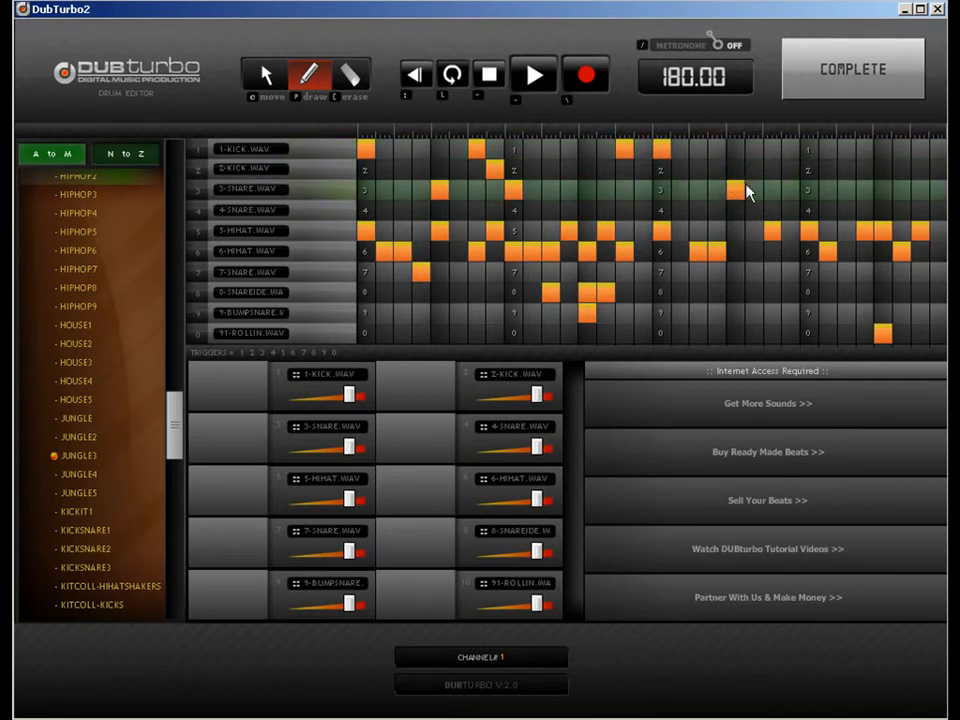
pyautogui.click(772, 190)
pyautogui.click(809, 271)
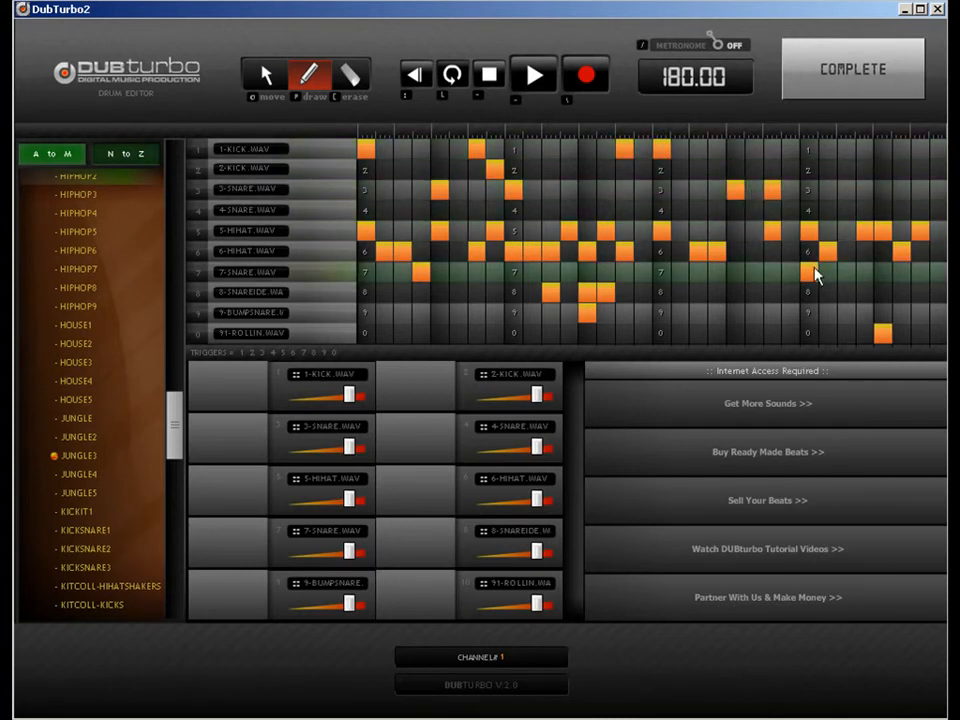
pyautogui.click(901, 291)
pyautogui.click(919, 170)
pyautogui.click(846, 170)
pyautogui.click(735, 149)
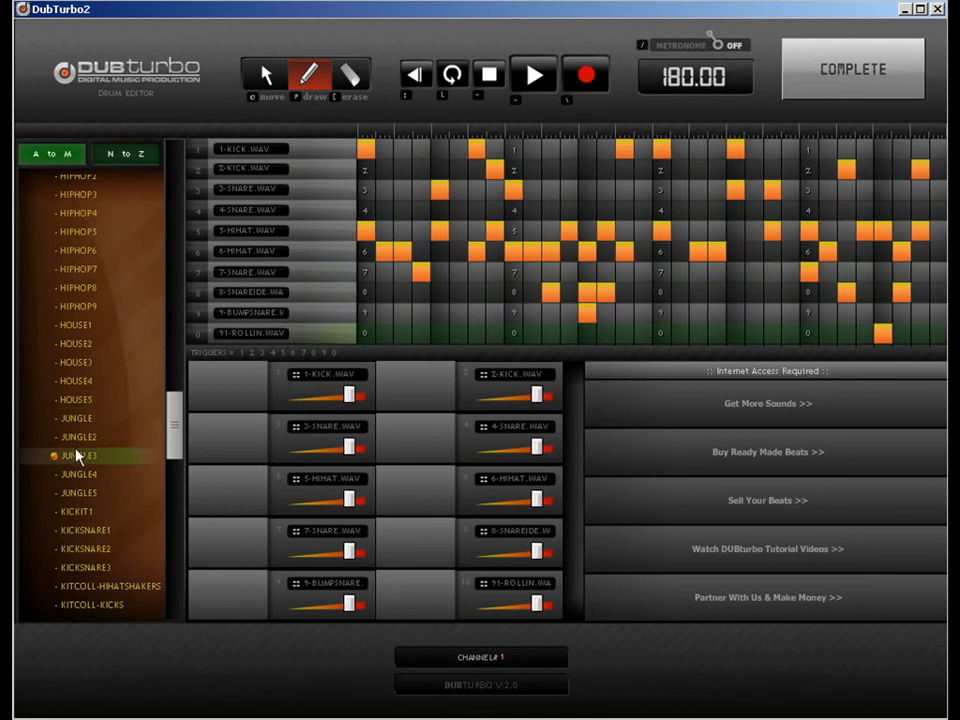
# - Try the beat with the JUNGLE2, JUNGLE, JUNGLE4 and JUNGLE5 kits, return to JUNGLE3, and complete the drum edit
pyautogui.click(109, 444)
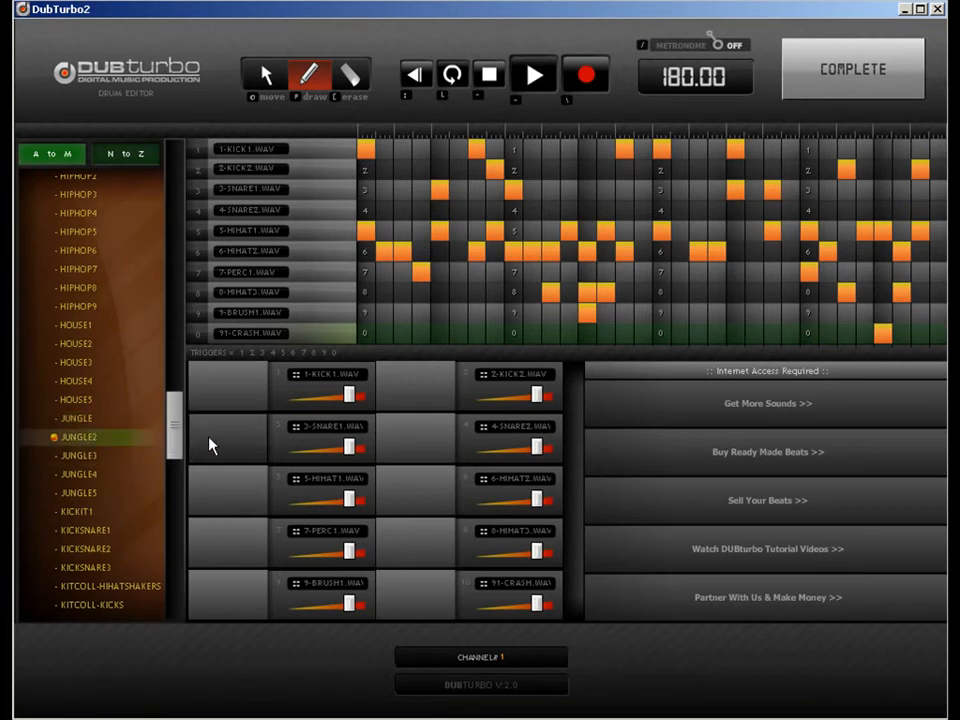
pyautogui.click(105, 421)
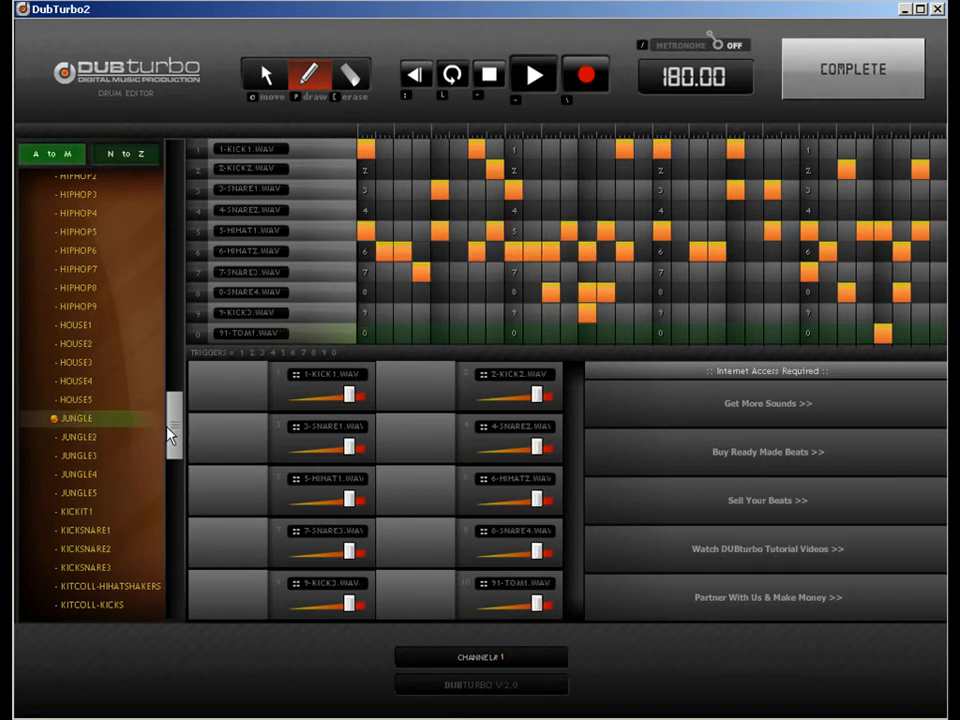
pyautogui.click(100, 476)
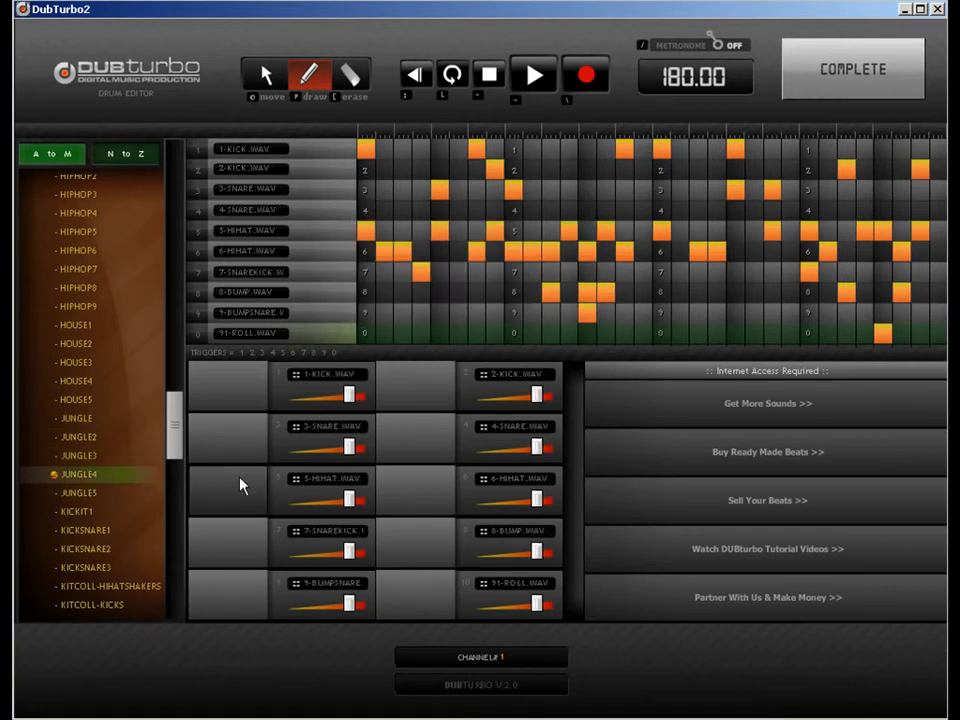
pyautogui.click(110, 496)
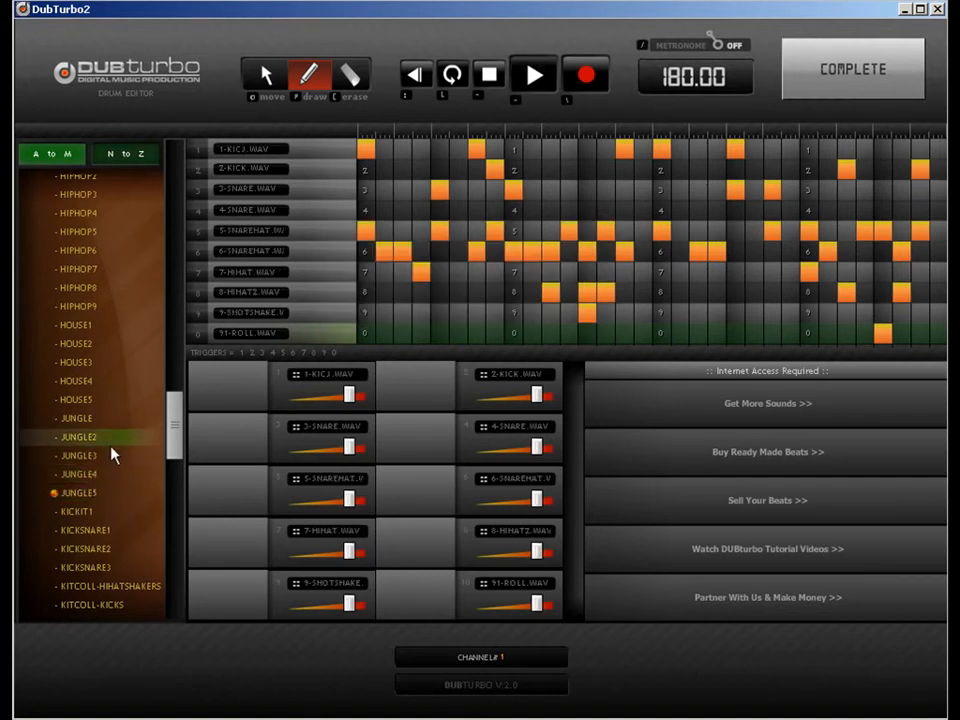
pyautogui.click(99, 455)
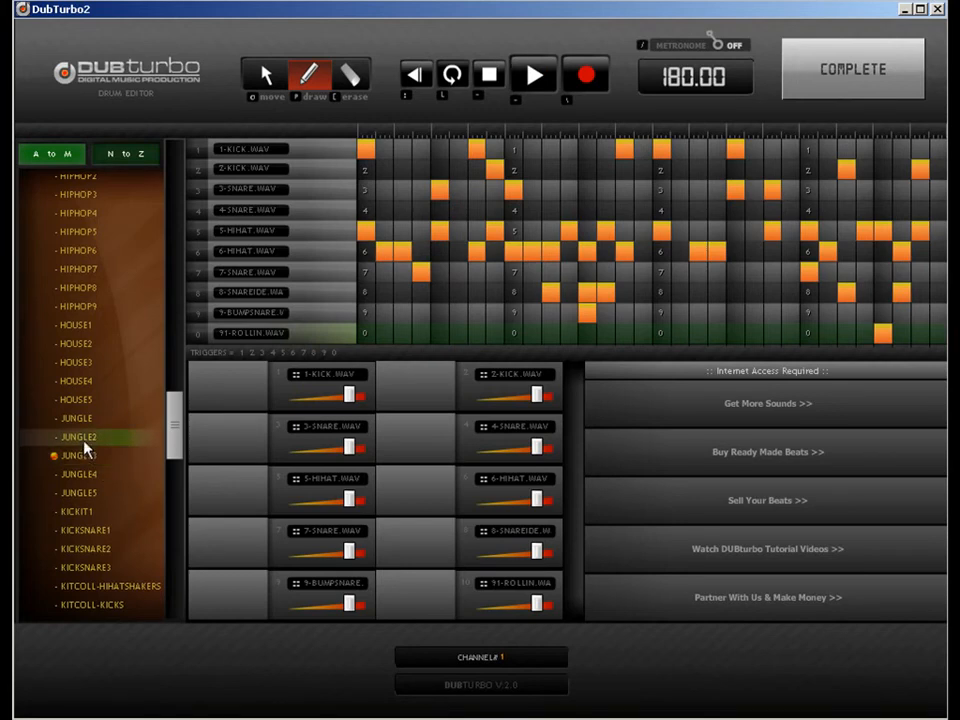
pyautogui.click(852, 69)
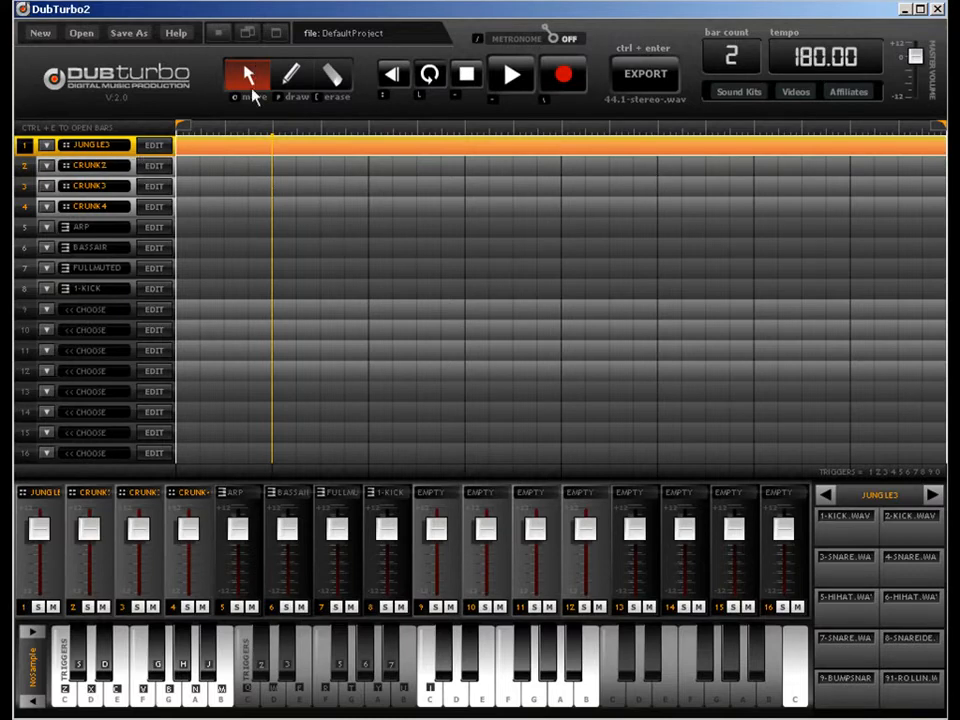
# - Try duplicating the JUNGLE3 clip onto track 2, and erase the duplicate
pyautogui.click(178, 165)
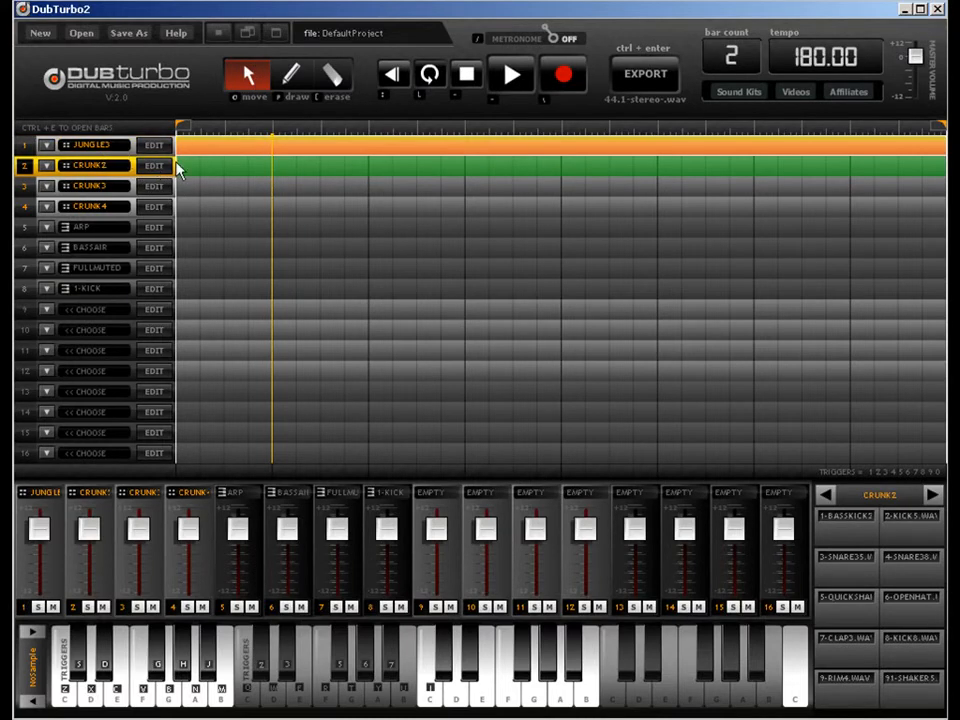
pyautogui.click(293, 74)
pyautogui.click(255, 73)
pyautogui.click(238, 147)
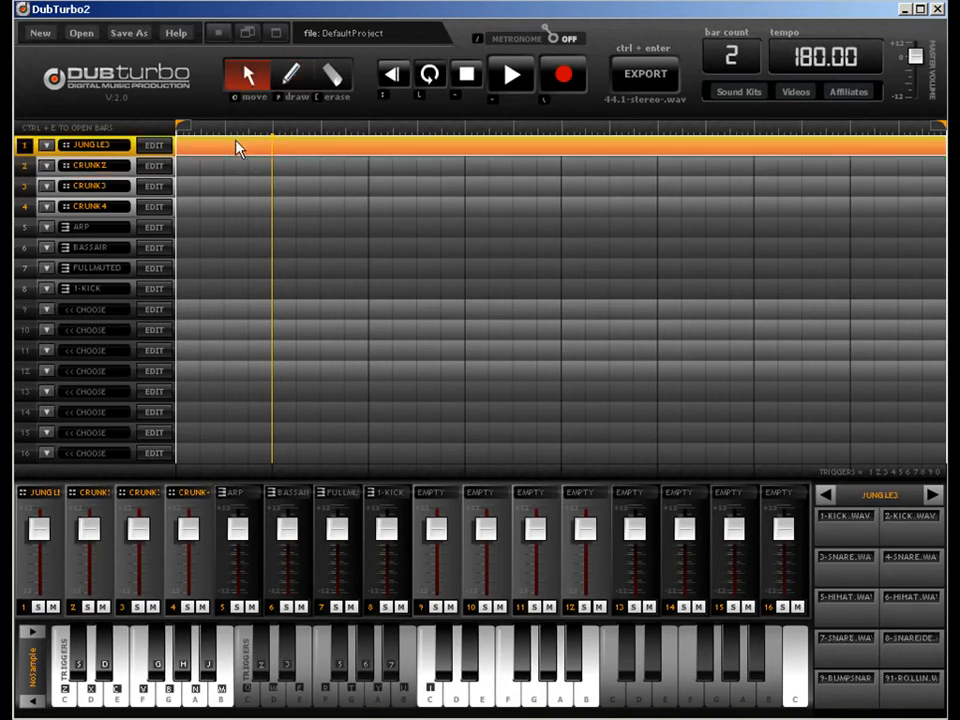
pyautogui.click(331, 74)
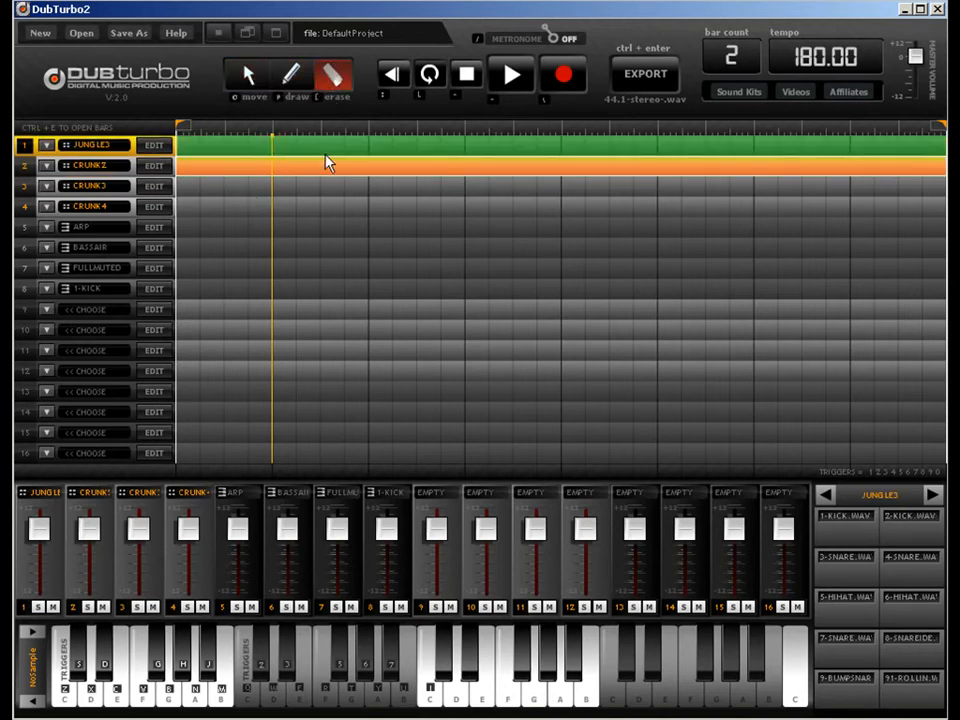
pyautogui.click(248, 74)
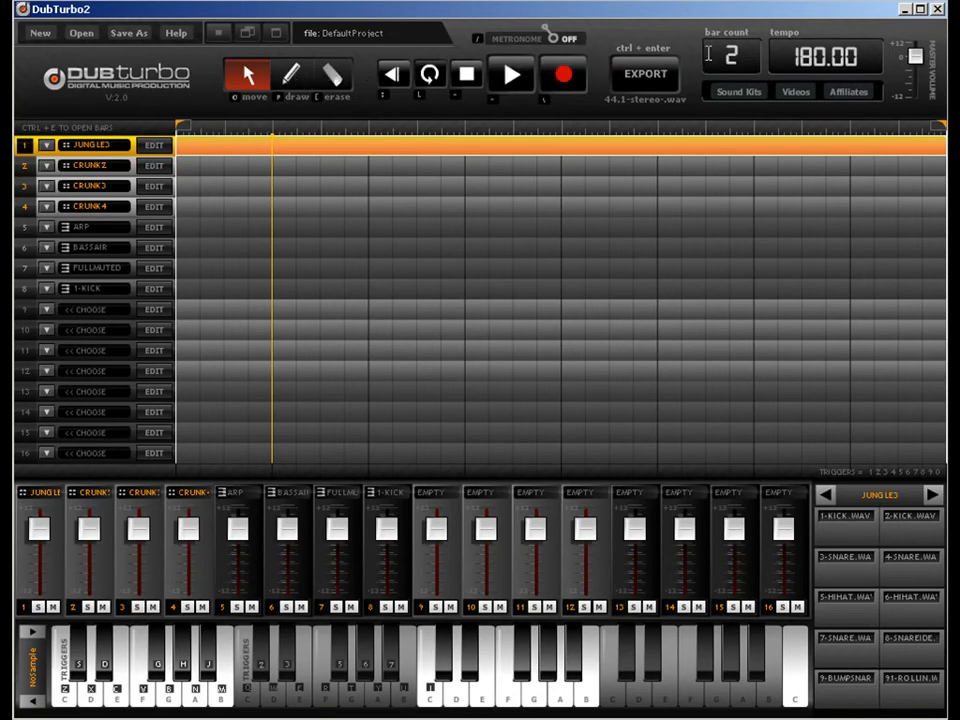
# - Set the bar count to 4 and copy the JUNGLE3 clip into bars 3 and 4 of track 1
pyautogui.doubleClick(731, 56)
pyautogui.write('4')
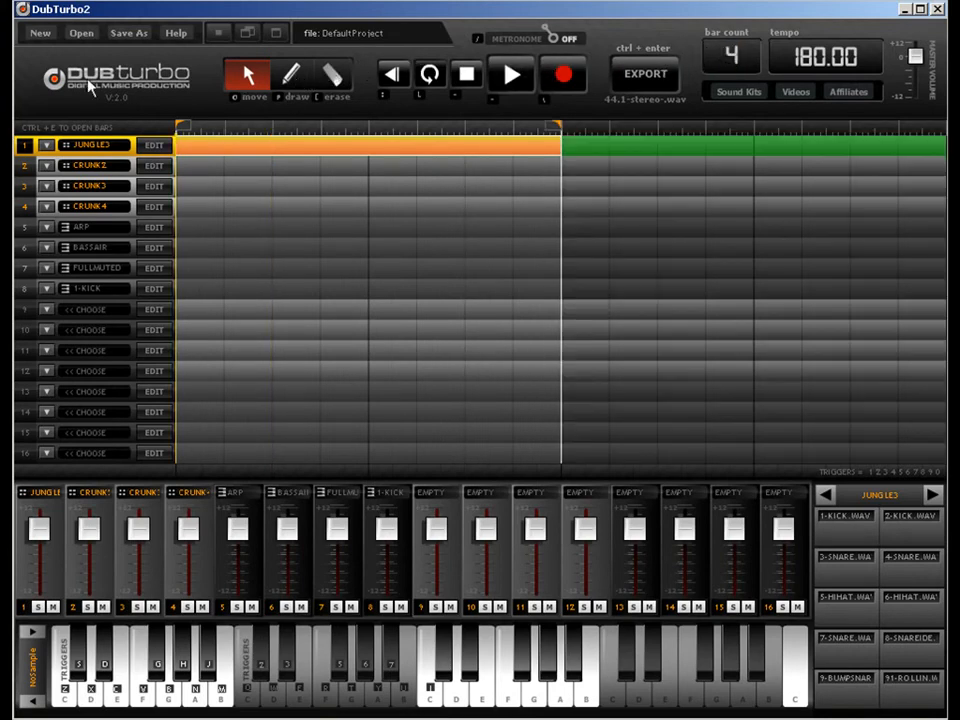
# - In the copied clip's beat, add 1-KICK on column 4, fill 6-HIHAT across columns 5–8, and erase 6-HIHAT from columns 9–11
pyautogui.doubleClick(594, 151)
pyautogui.click(315, 81)
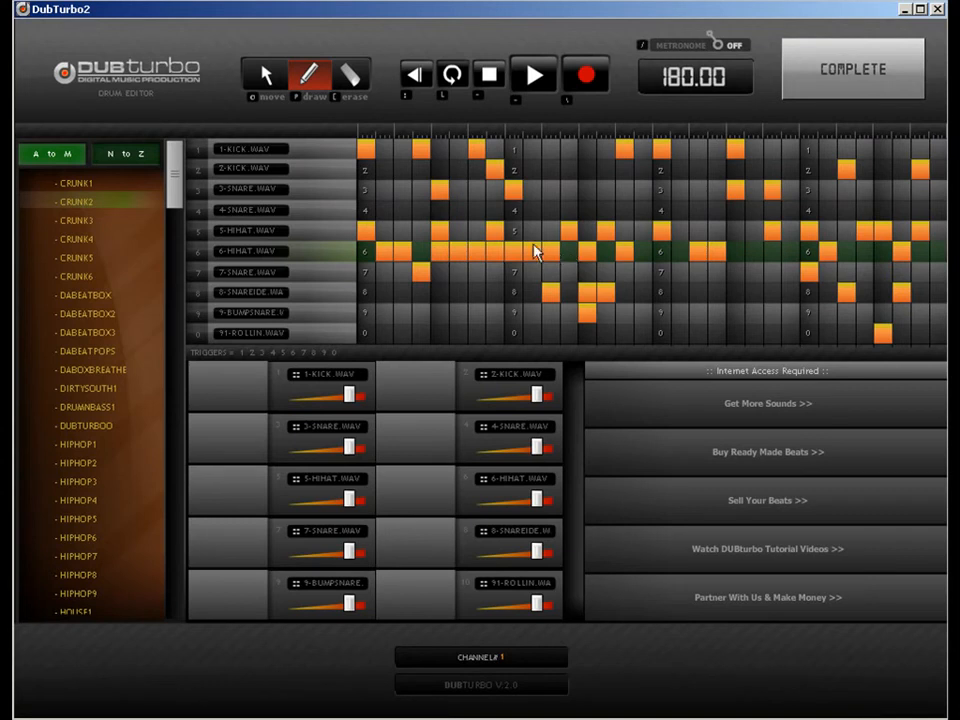
pyautogui.press('e')
pyautogui.press('q')
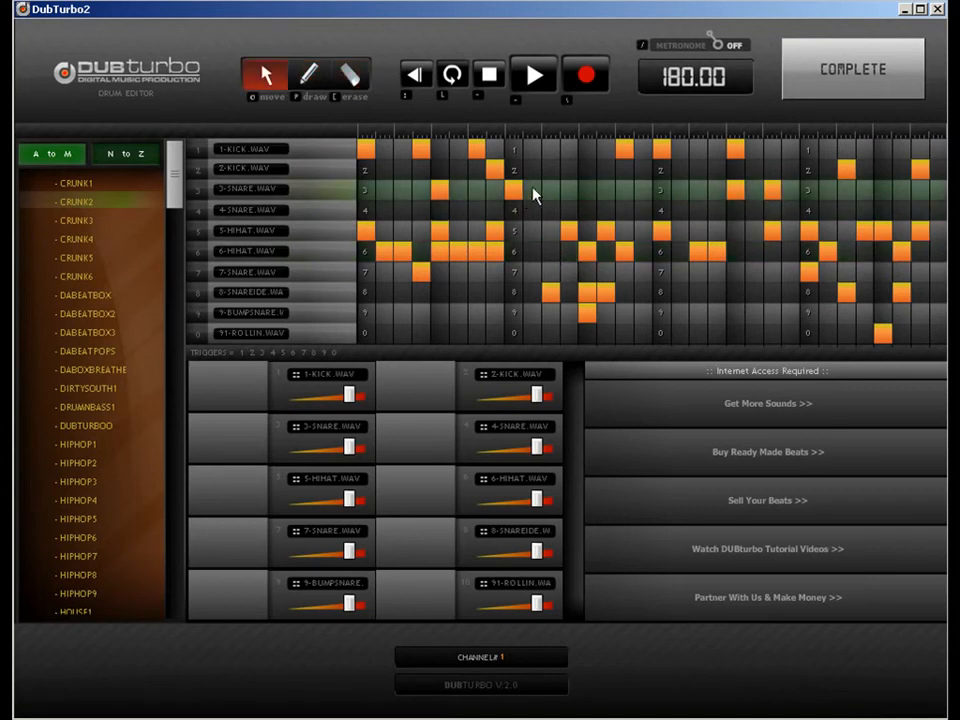
# - Add 3-SNARE on column 11, 9-BUMPSNARE on 7 and 91-ROLLIN on 9; erase 6-HIHAT on 13 and fill it across columns 15–20
pyautogui.press('p')
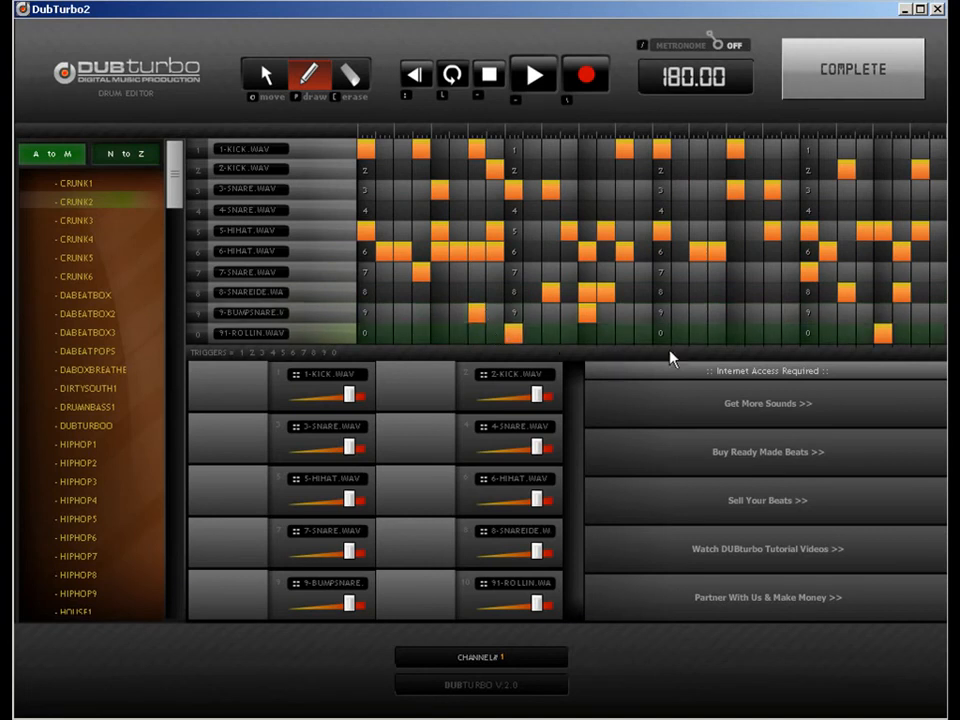
pyautogui.press('e')
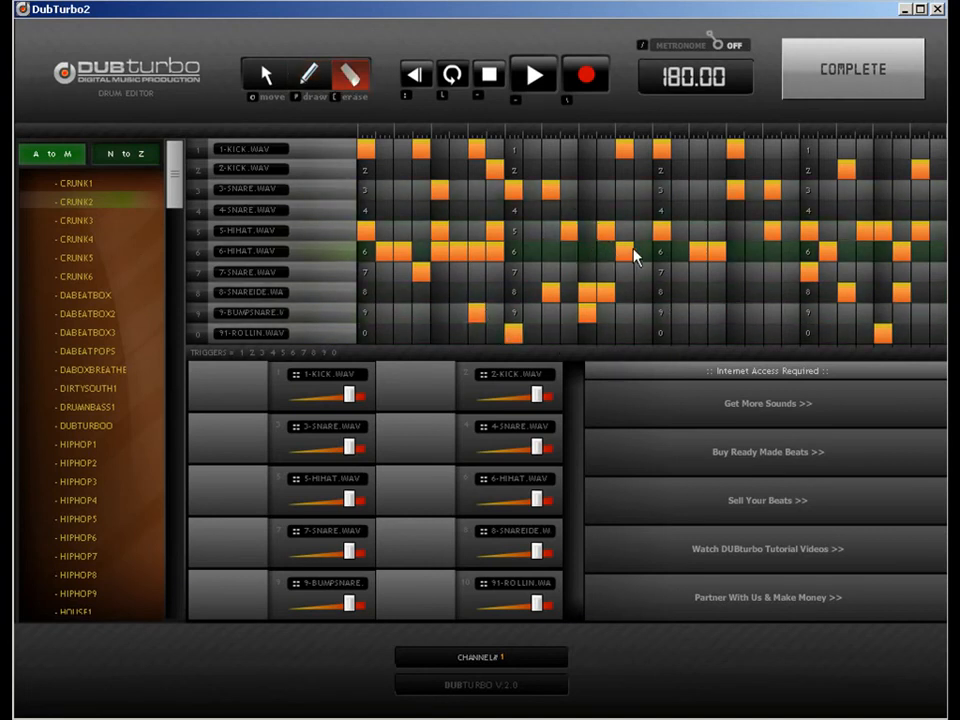
pyautogui.press('p')
pyautogui.moveTo(633, 256); pyautogui.dragTo(690, 253)
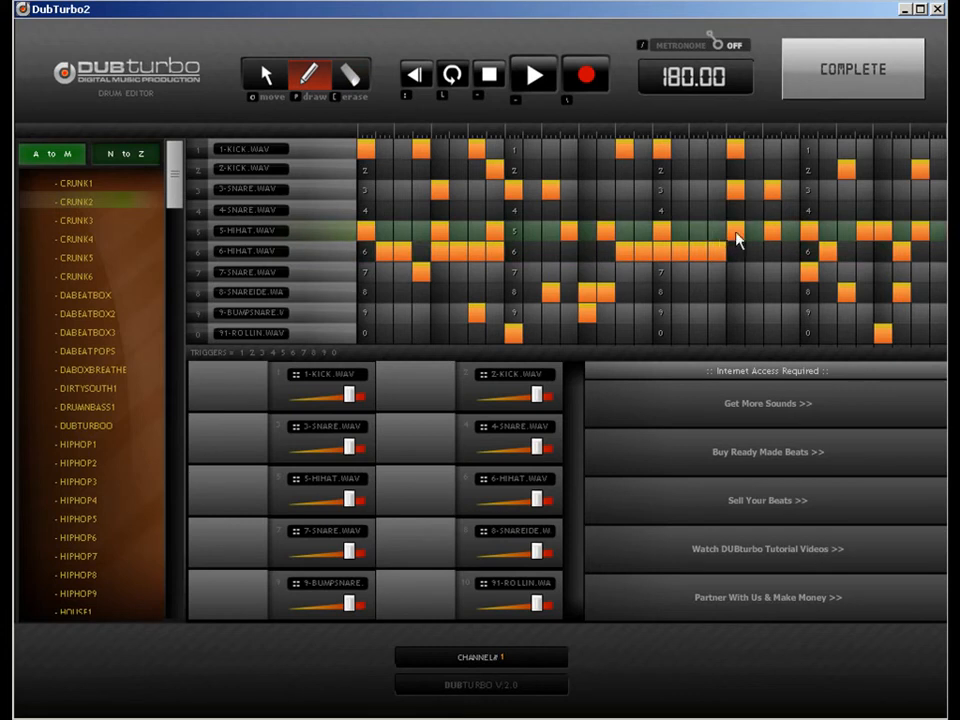
# - Fill 5-HIHAT across columns 21–25, erase 6-HIHAT from columns 26 and 30, and clear 5-HIHAT from columns 28–31
pyautogui.click(785, 234)
pyautogui.click(826, 252)
pyautogui.press('e')
pyautogui.click(834, 258)
pyautogui.press('p')
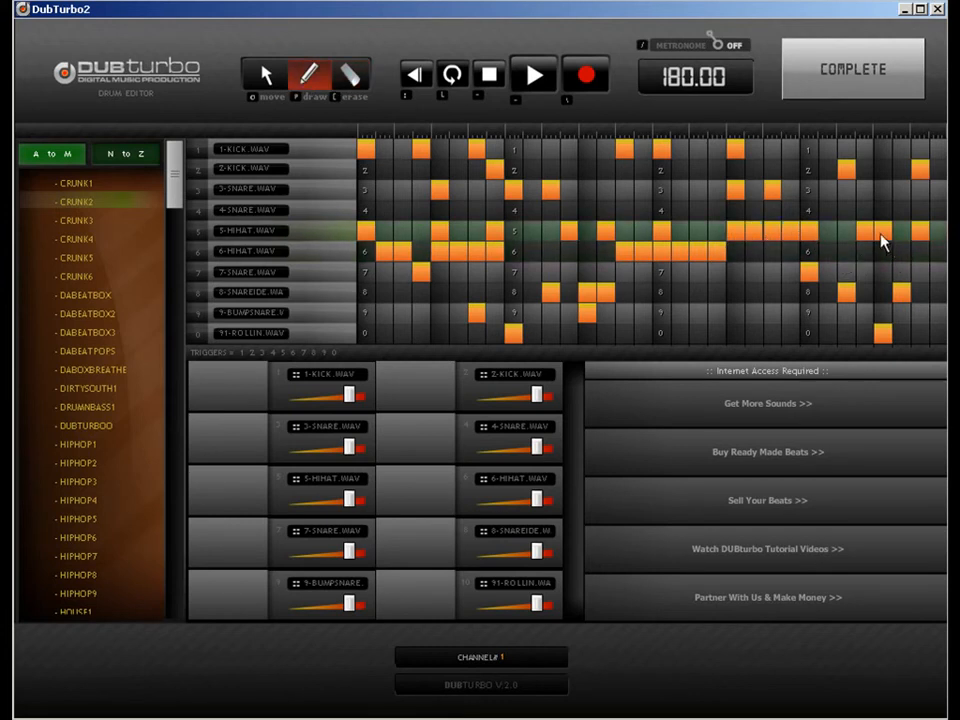
pyautogui.press('[')
pyautogui.moveTo(920, 232); pyautogui.dragTo(866, 232)
# - Add 1-KICK on columns 25 and 28 and 9-BUMPSNARE on 26, fill 2-KICK across columns 29–32, and complete the beat
pyautogui.press('o')
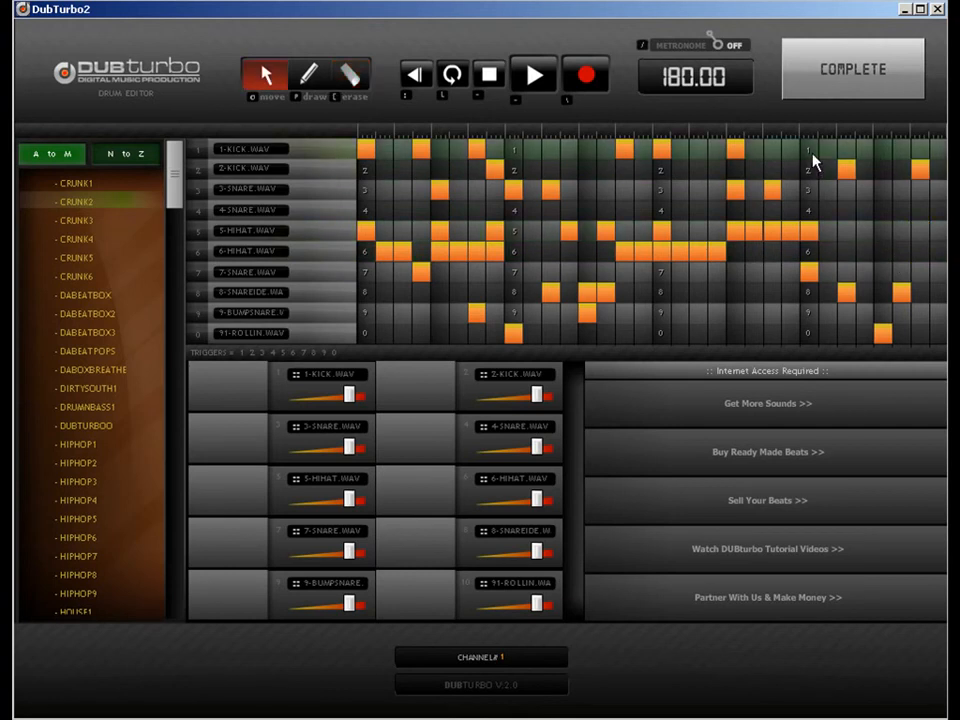
pyautogui.press('p')
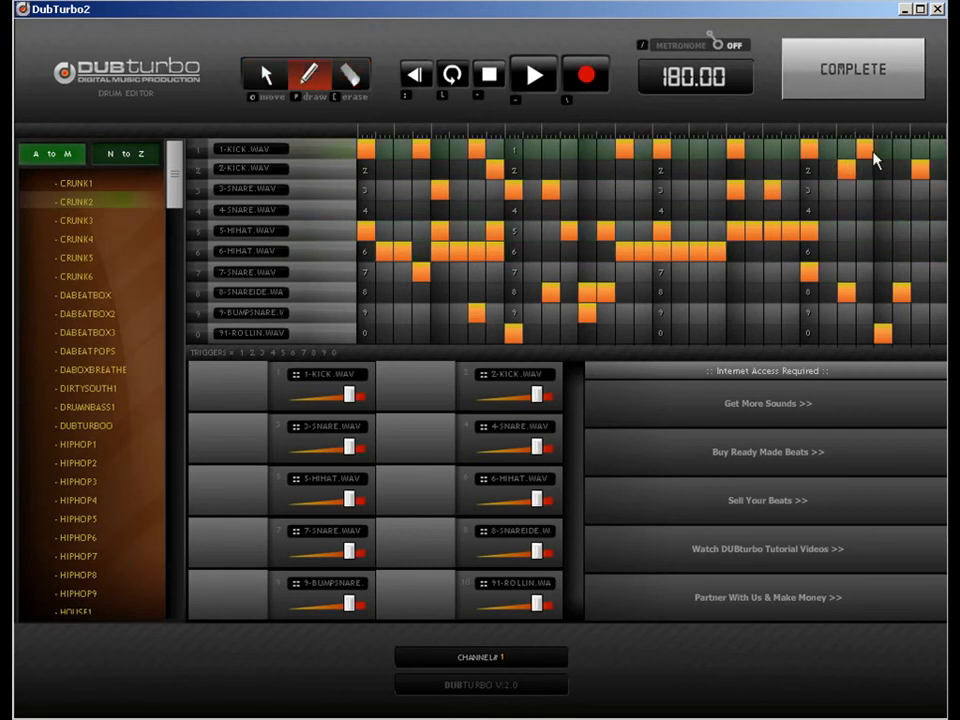
pyautogui.click(883, 167)
pyautogui.click(904, 167)
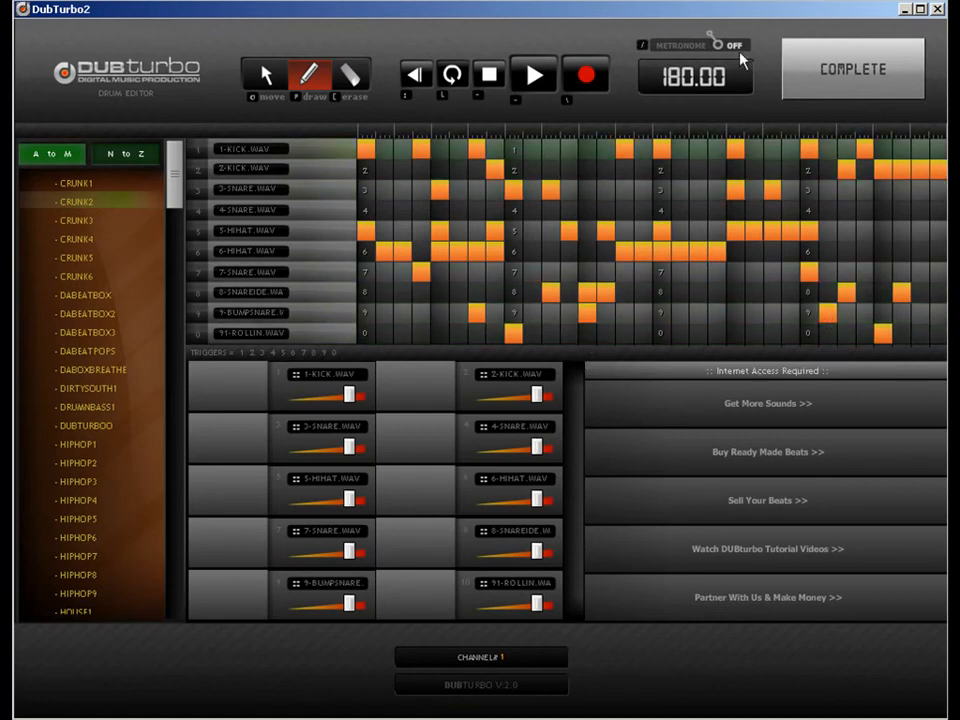
pyautogui.click(841, 68)
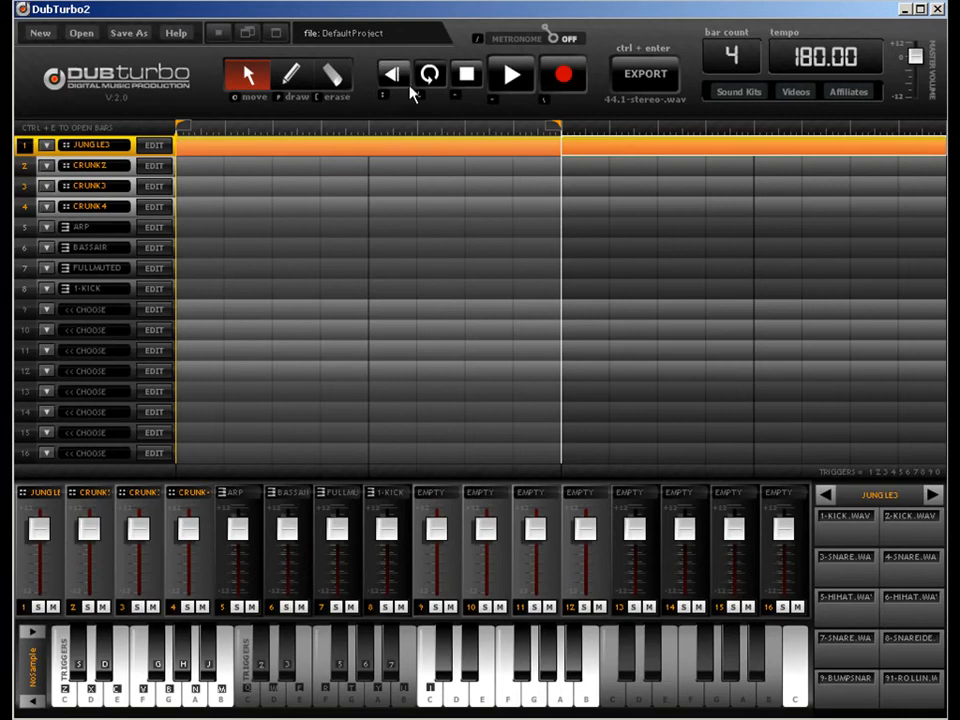
# - Set the bar count to 16 and extend the loop region to the end of bar 16
pyautogui.doubleClick(732, 56)
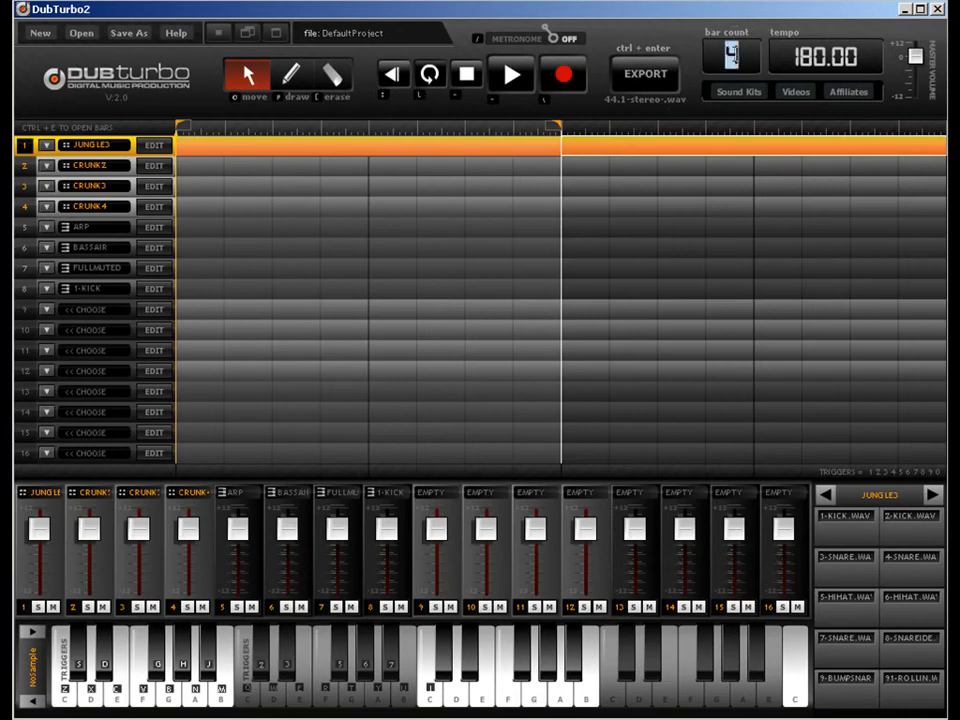
pyautogui.write('16')
pyautogui.press('Return')
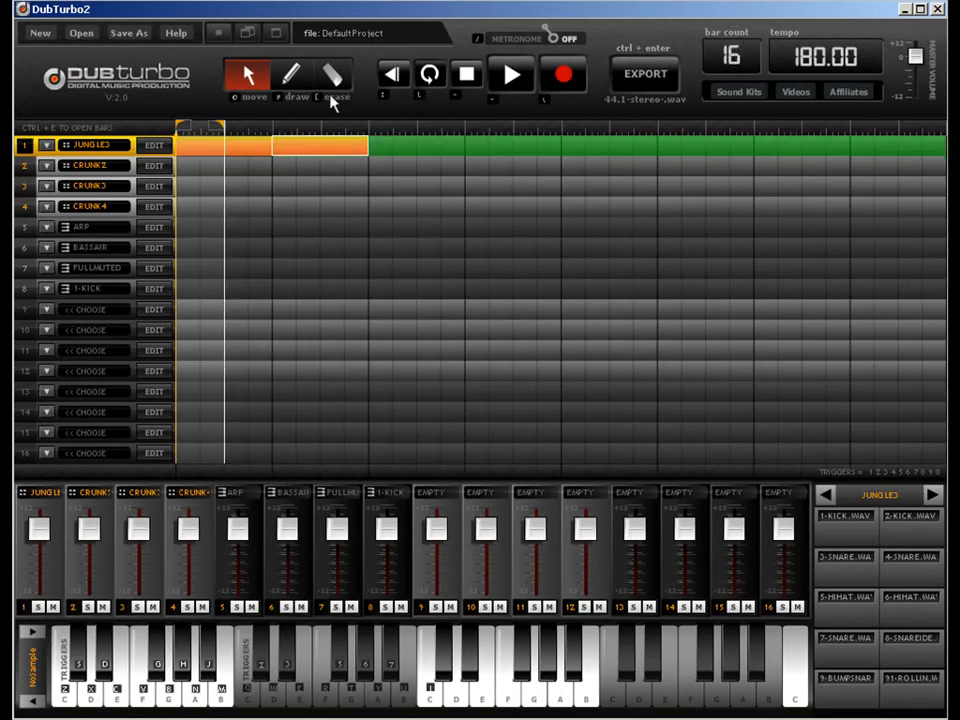
pyautogui.moveTo(223, 123); pyautogui.dragTo(940, 124)
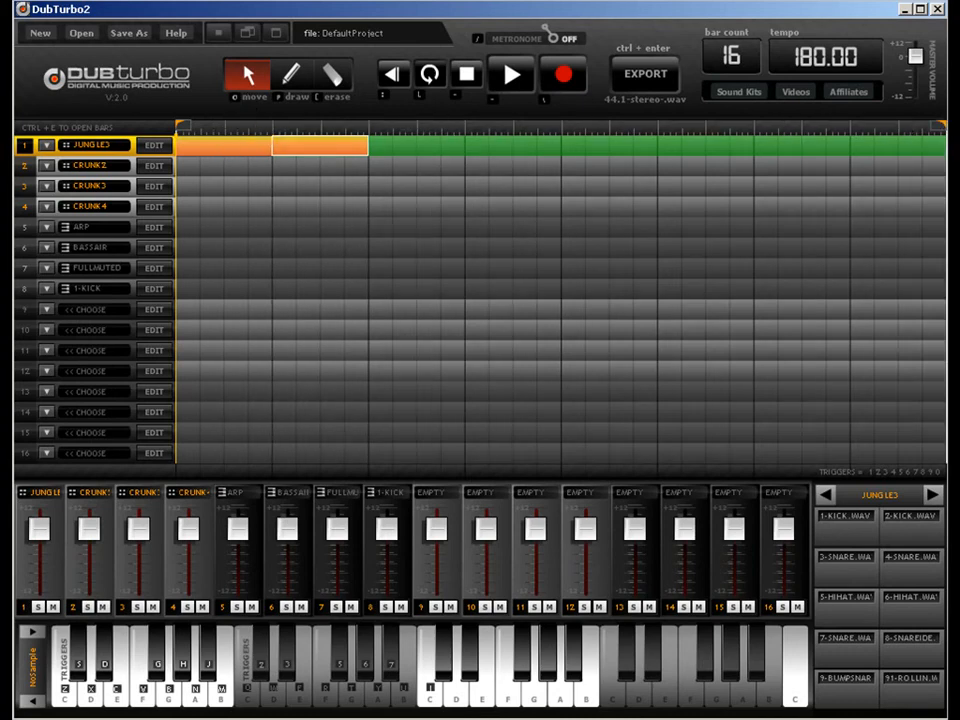
# - Copy the JUNGLE3 clips through bar 16, placing bars 5–8 on track 2, bars 9–12 on track 3 and bars 13–16 on track 4
pyautogui.moveTo(276, 154); pyautogui.dragTo(493, 152)
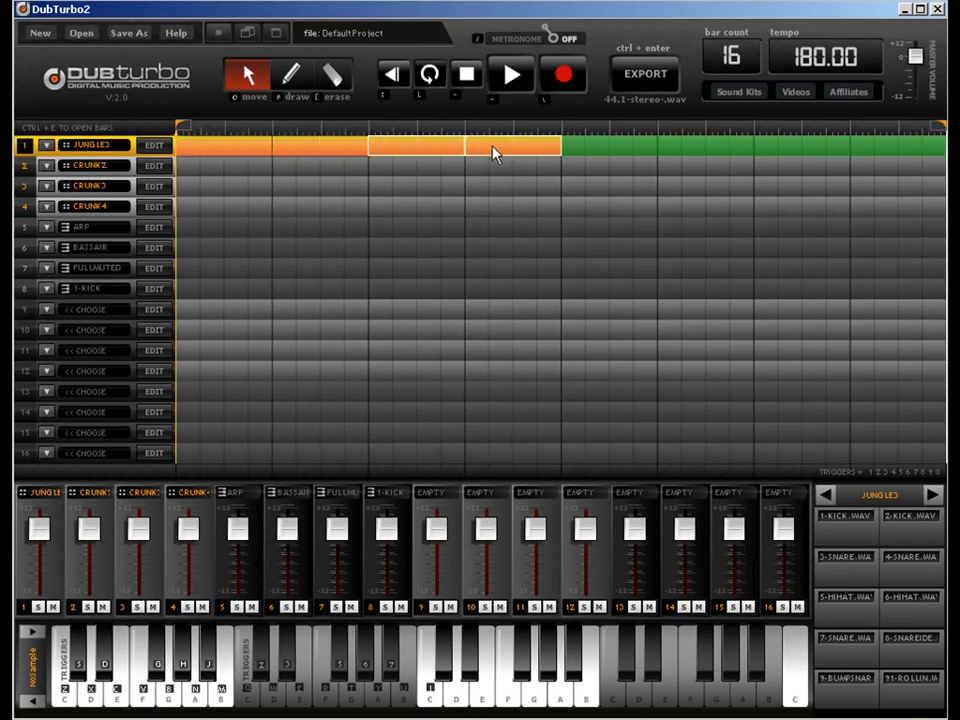
pyautogui.moveTo(427, 152); pyautogui.dragTo(503, 169)
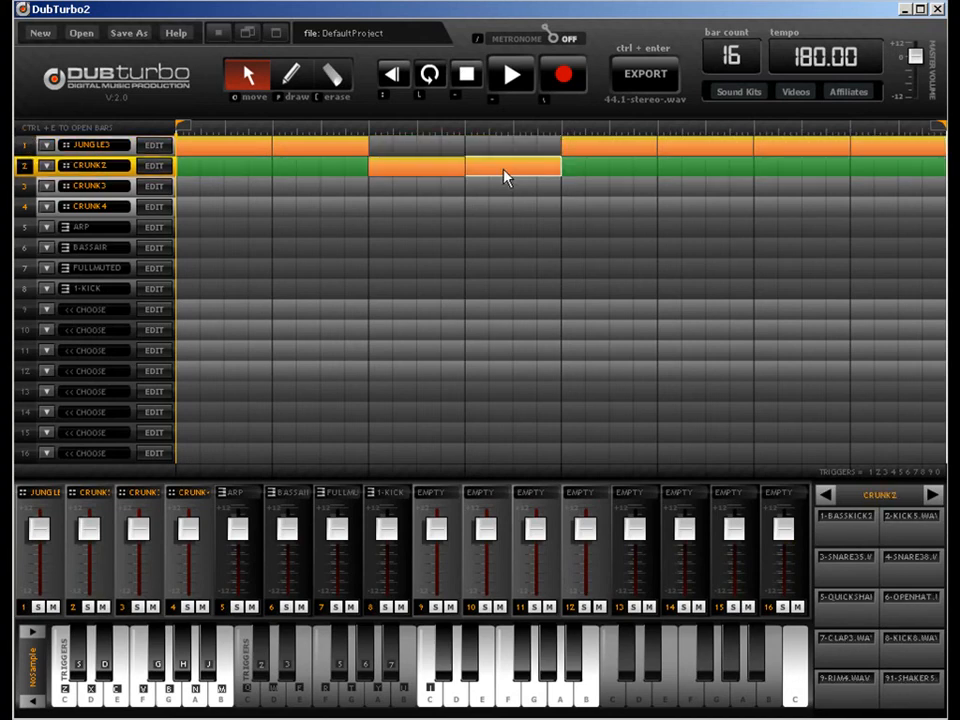
pyautogui.moveTo(598, 148); pyautogui.dragTo(621, 186)
pyautogui.moveTo(705, 148); pyautogui.dragTo(722, 188)
pyautogui.moveTo(797, 148); pyautogui.dragTo(802, 201)
pyautogui.moveTo(876, 155); pyautogui.dragTo(881, 208)
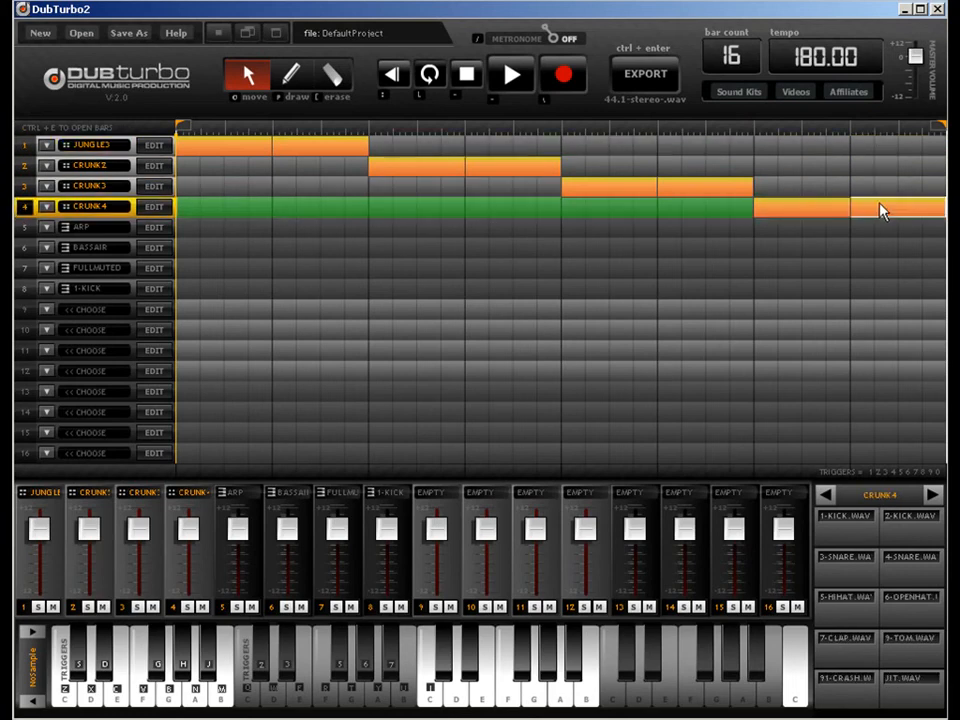
# - Replace track 2's CRUNK2 drum kit with JUNGLE and return to the arrangement
pyautogui.click(145, 170)
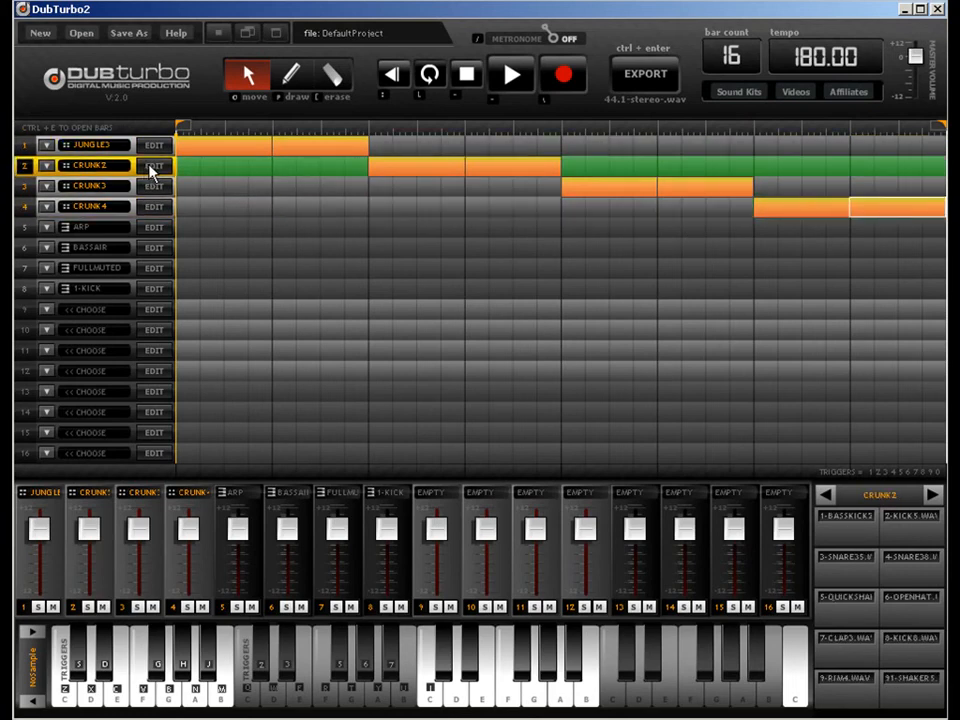
pyautogui.click(155, 170)
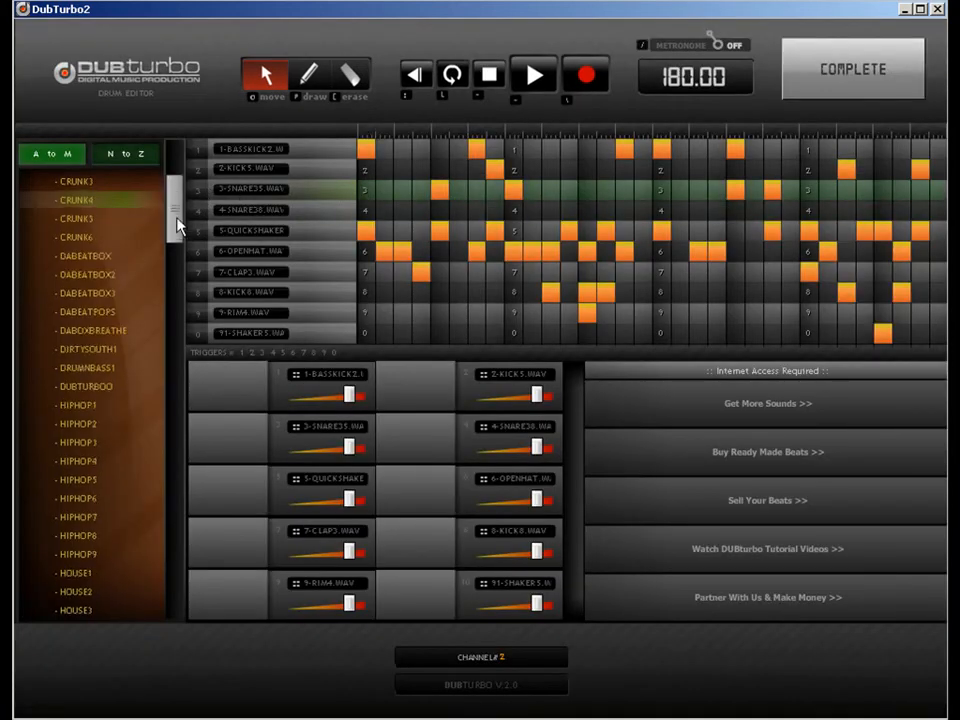
pyautogui.moveTo(178, 225); pyautogui.dragTo(167, 428)
pyautogui.click(96, 428)
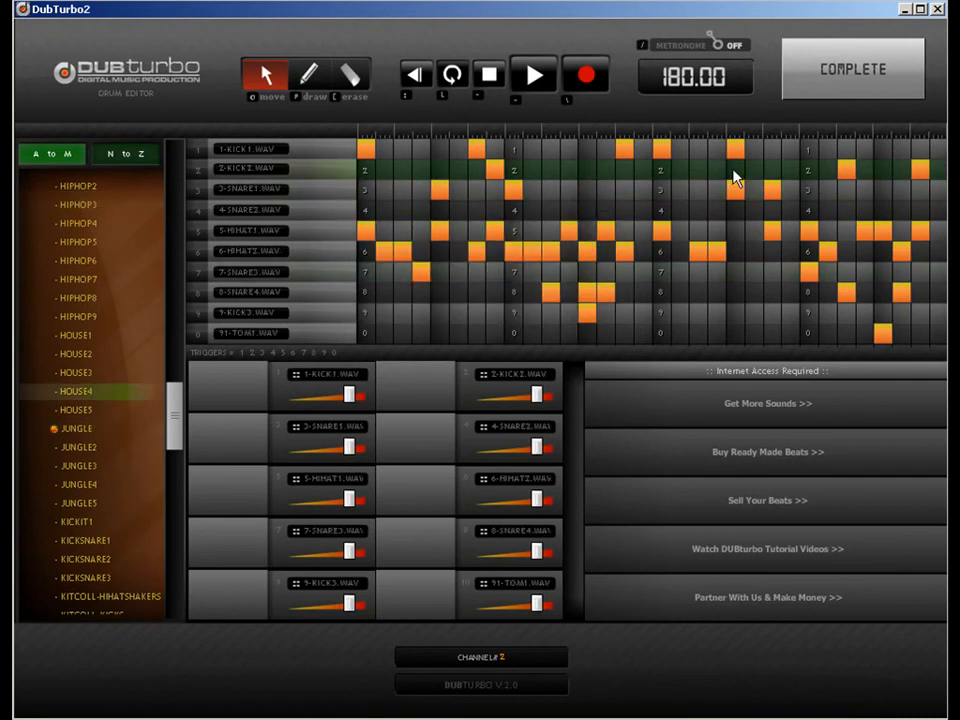
pyautogui.click(848, 95)
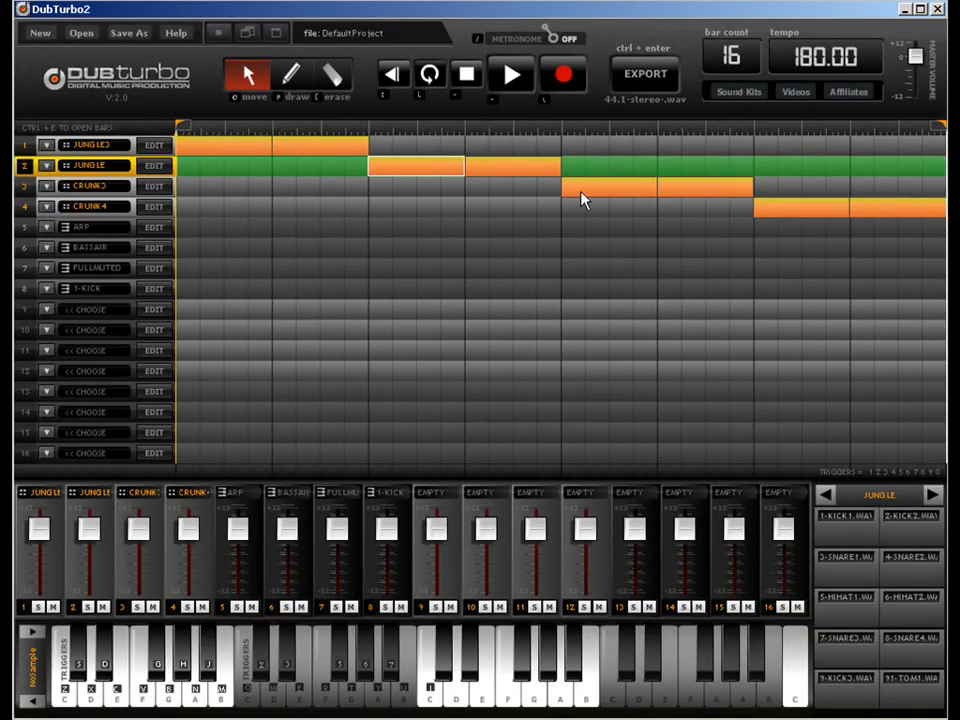
# - Replace track 3's CRUNK3 drum kit with JUNGLE2 and return to the arrangement
pyautogui.click(583, 200)
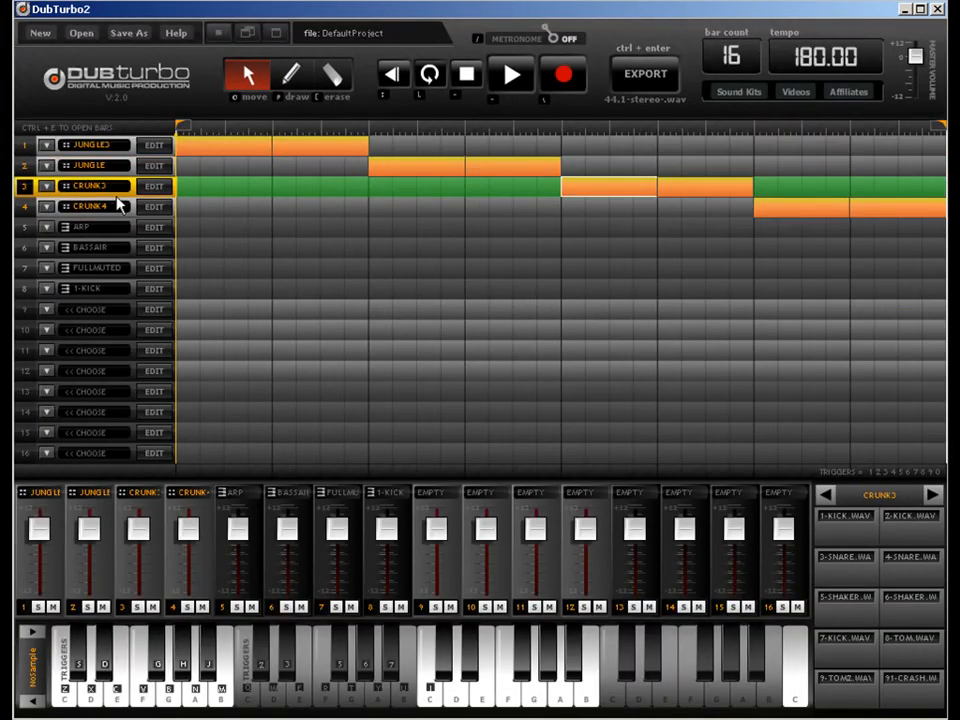
pyautogui.click(158, 187)
pyautogui.moveTo(170, 200); pyautogui.dragTo(174, 405)
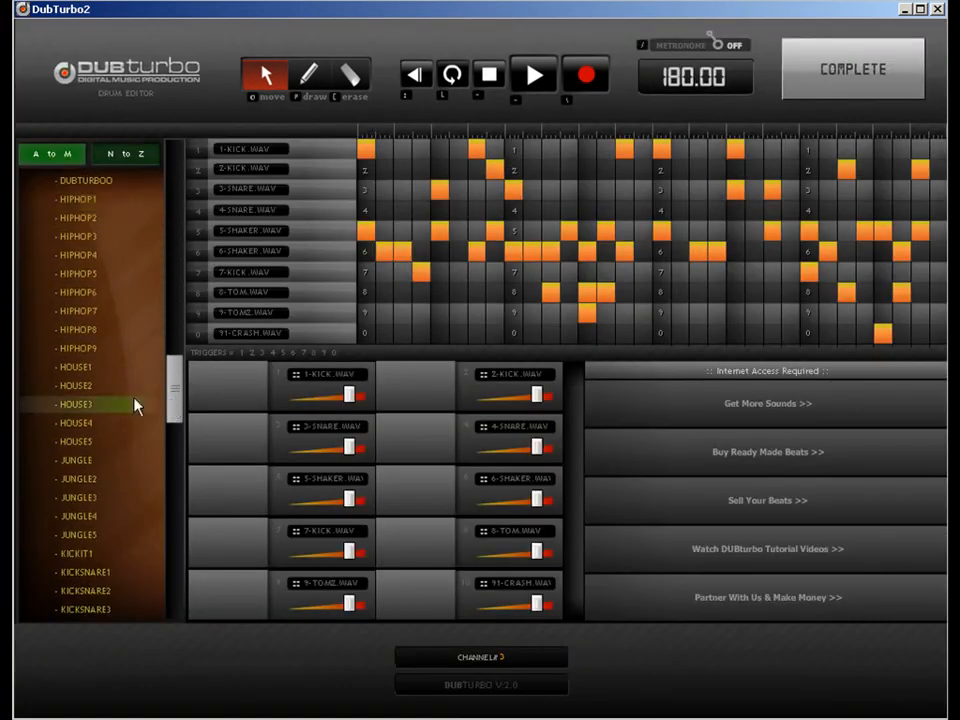
pyautogui.click(99, 480)
pyautogui.click(812, 88)
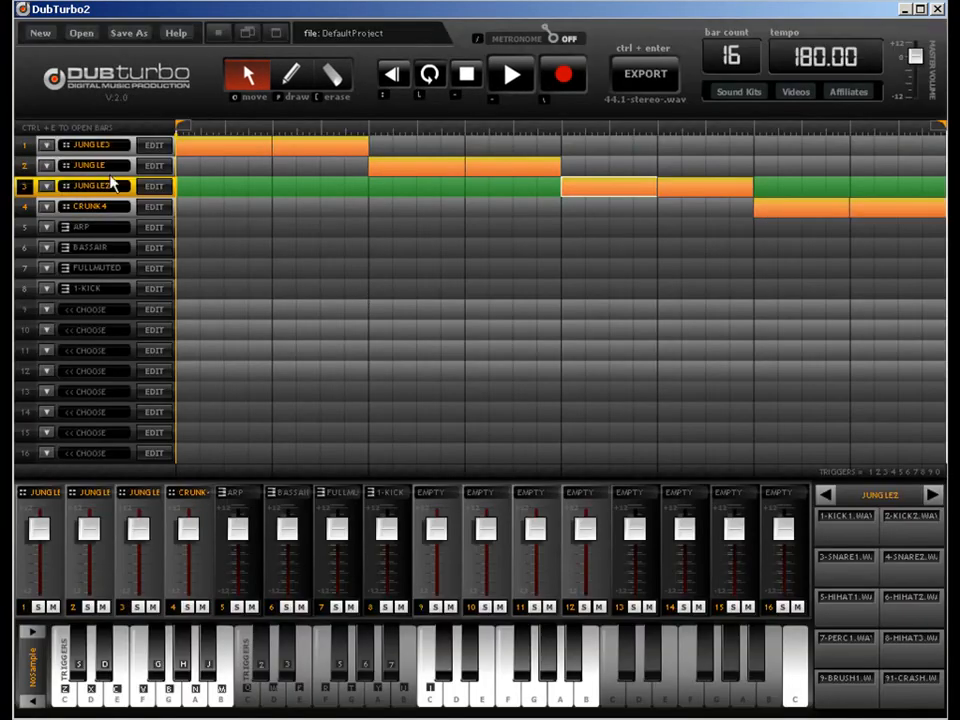
# - Replace track 4's CRUNK4 drum kit with JUNGLE4 and return to the arrangement
pyautogui.click(785, 210)
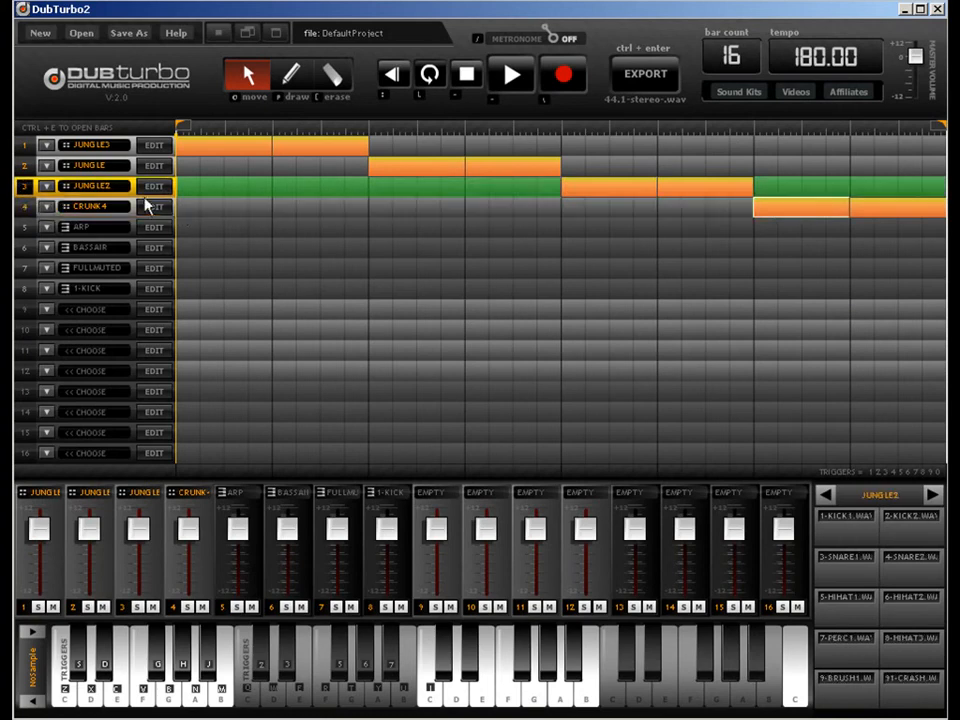
pyautogui.click(152, 206)
pyautogui.moveTo(174, 203); pyautogui.dragTo(174, 450)
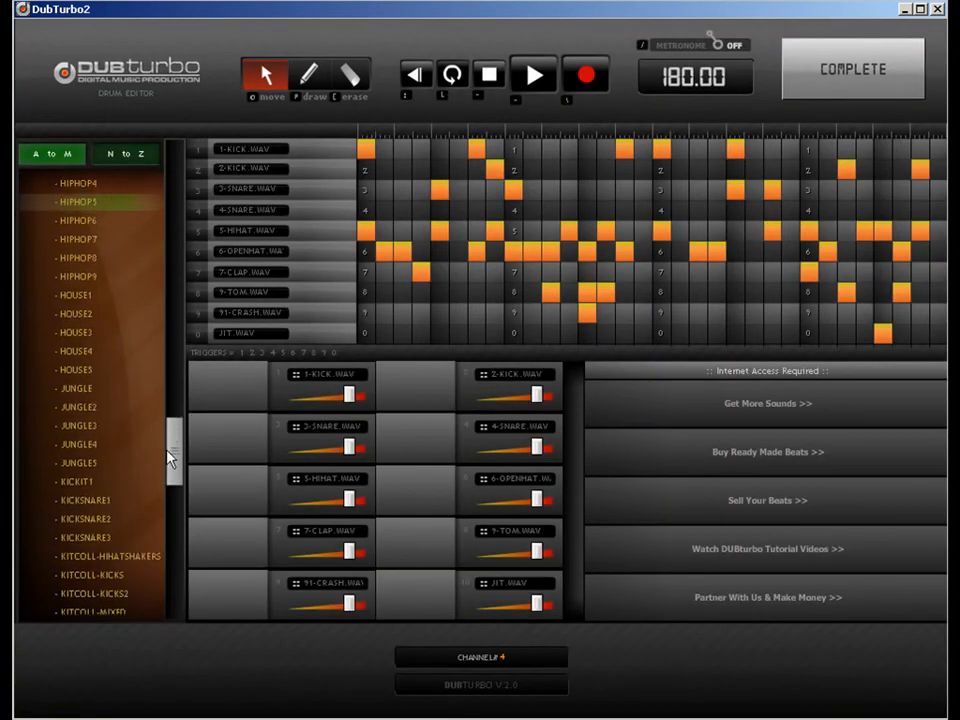
pyautogui.click(90, 446)
pyautogui.click(810, 90)
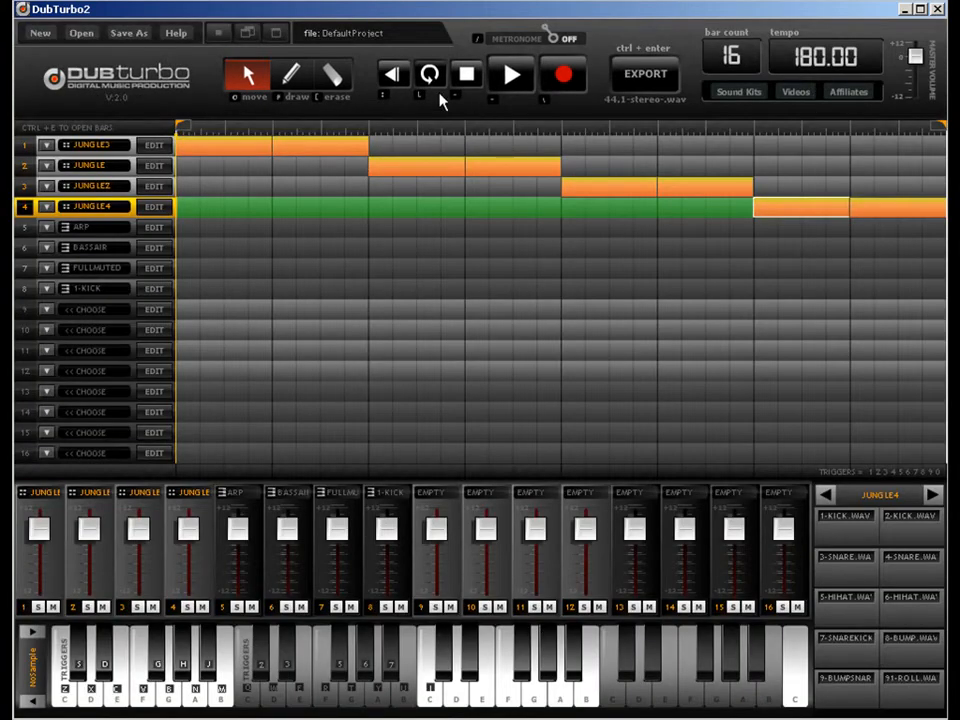
# - Move the clip in bars 7–8 to track 4, bars 11–12 to track 2, bars 15–16 to track 1 and bars 1–2 to track 3
pyautogui.moveTo(512, 167); pyautogui.dragTo(510, 218)
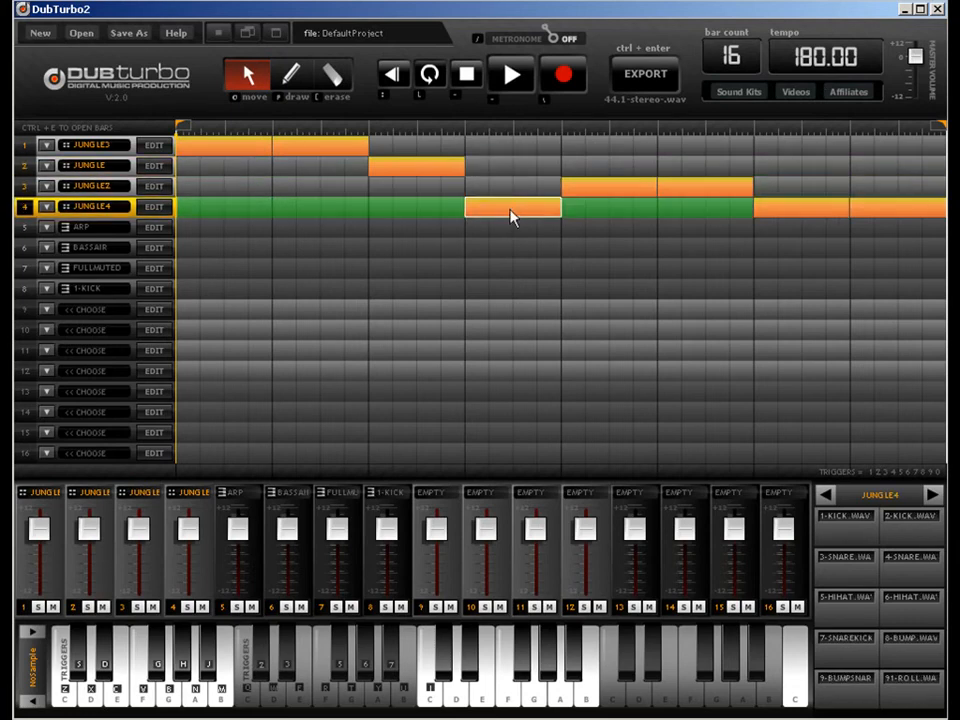
pyautogui.moveTo(701, 176); pyautogui.dragTo(702, 170)
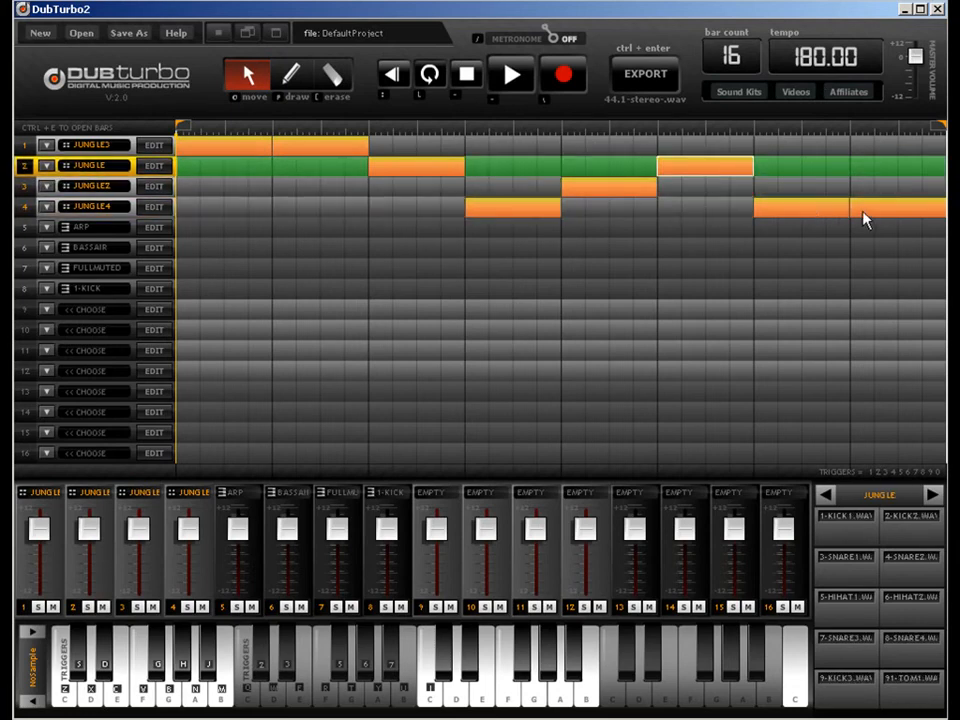
pyautogui.moveTo(864, 216); pyautogui.dragTo(866, 158)
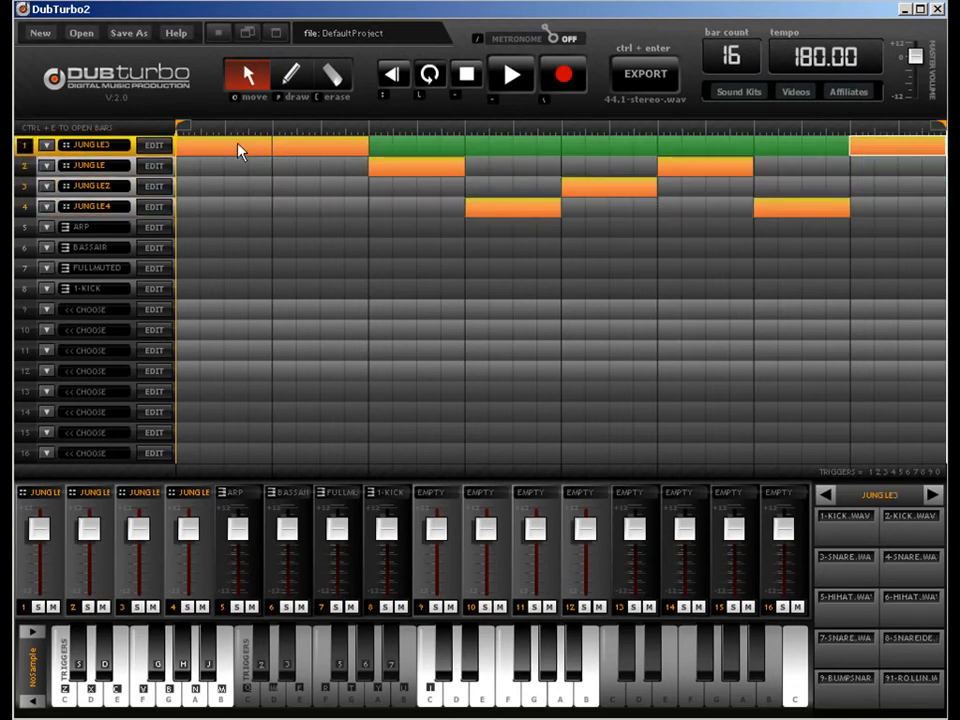
pyautogui.moveTo(240, 150); pyautogui.dragTo(231, 188)
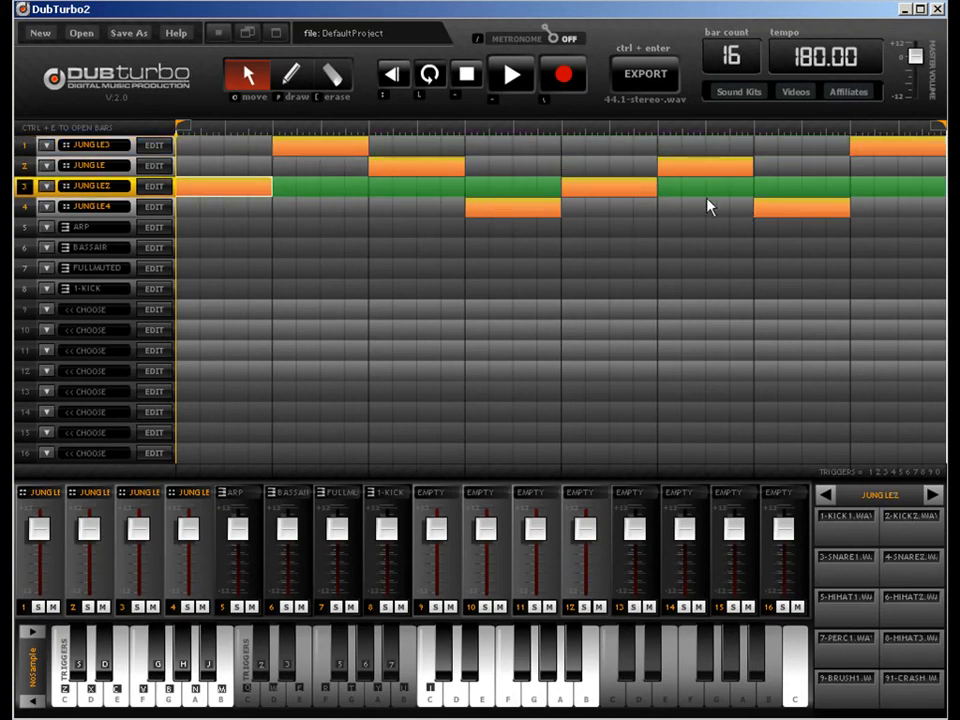
# - Draw a clip on track 5 in bars 1–2 and open it for editing
pyautogui.click(291, 75)
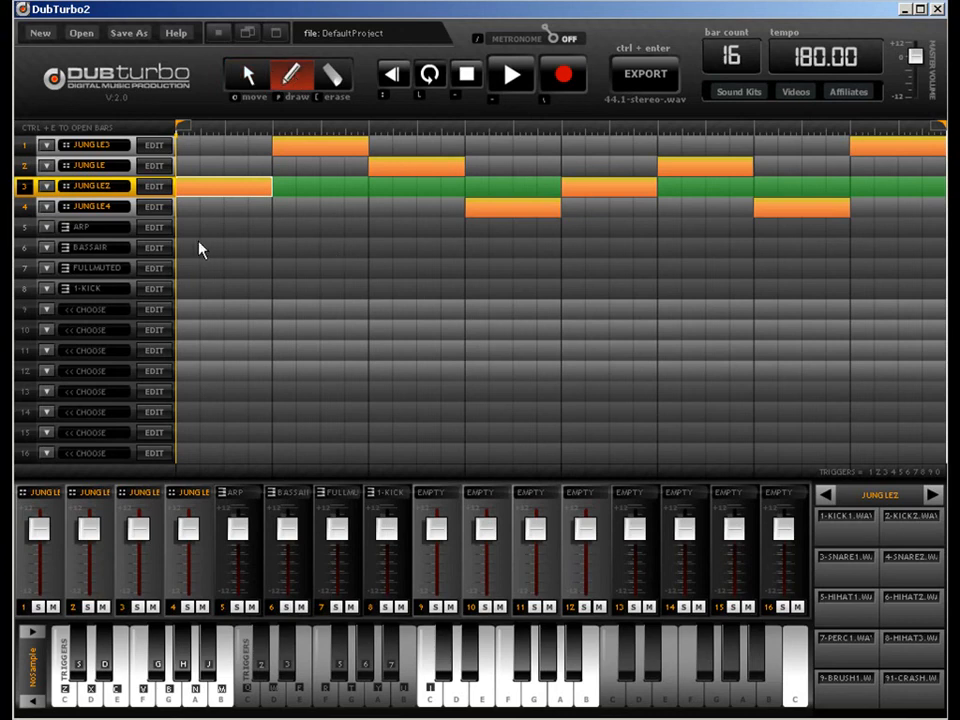
pyautogui.click(228, 228)
pyautogui.hotkey('ctrl', 'e')
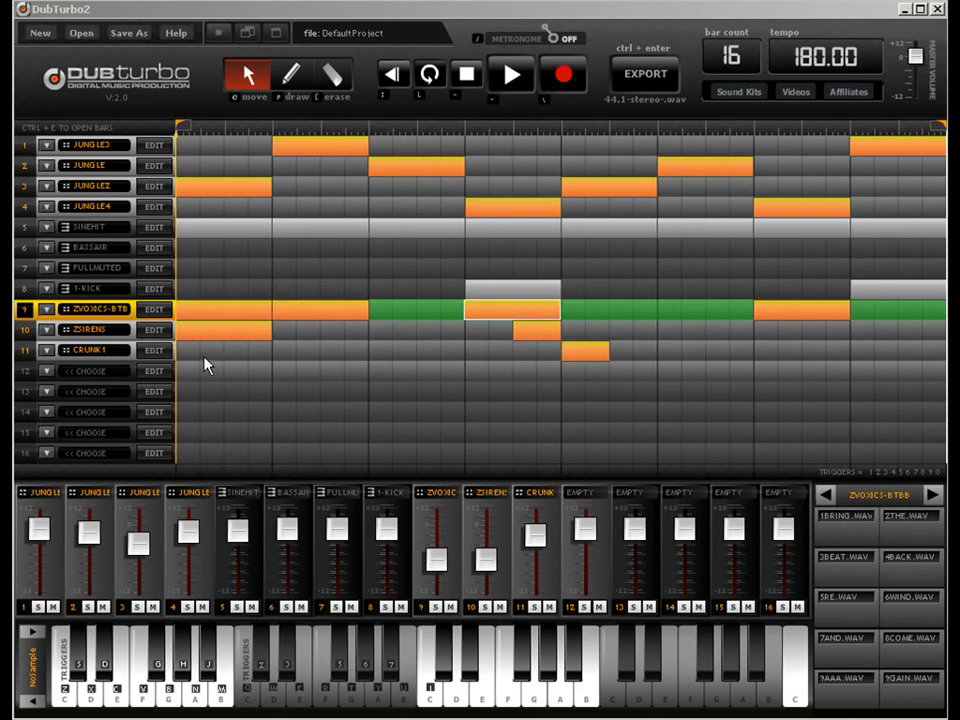
# - Examine the vocal pattern on track 9, the ZSIRENS clip on track 10, and the 1-KICK and SINEHIT notes on tracks 8 and 5
pyautogui.doubleClick(251, 317)
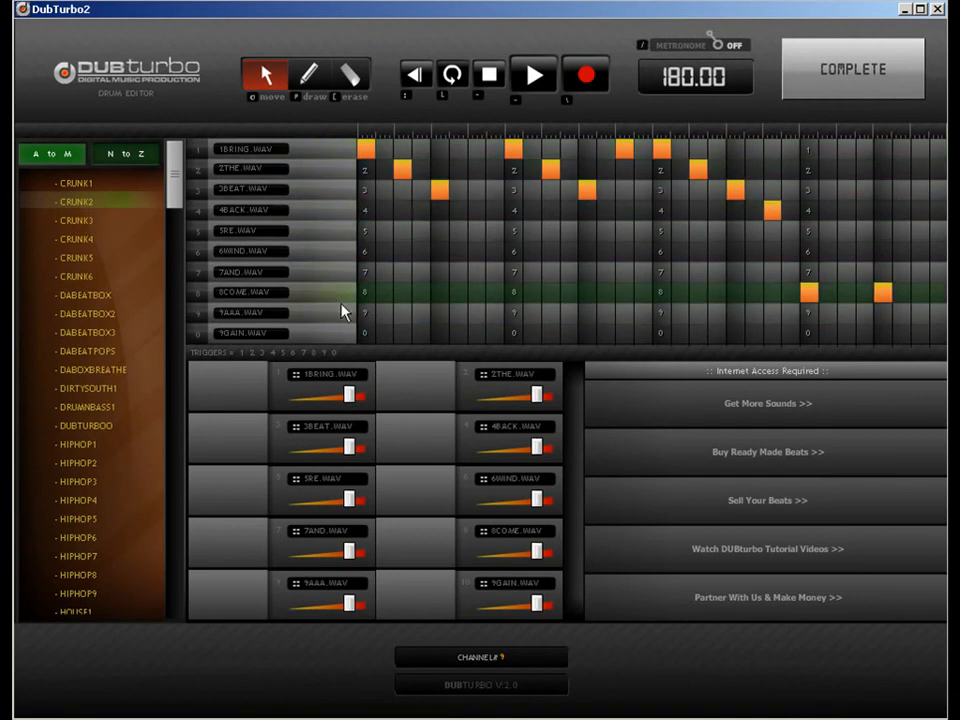
pyautogui.click(792, 95)
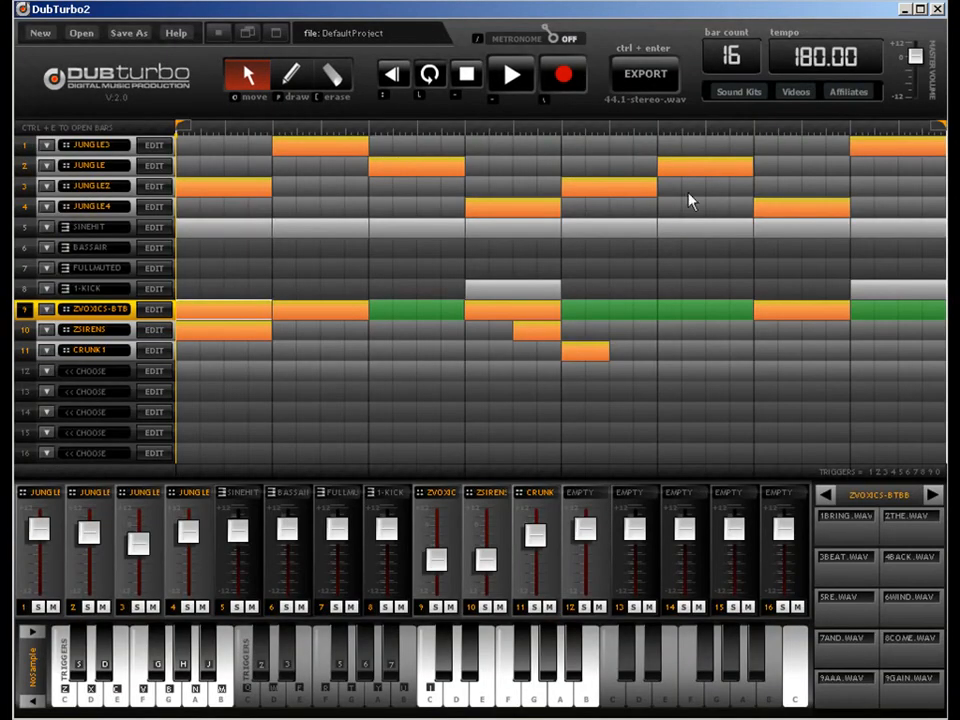
pyautogui.click(233, 338)
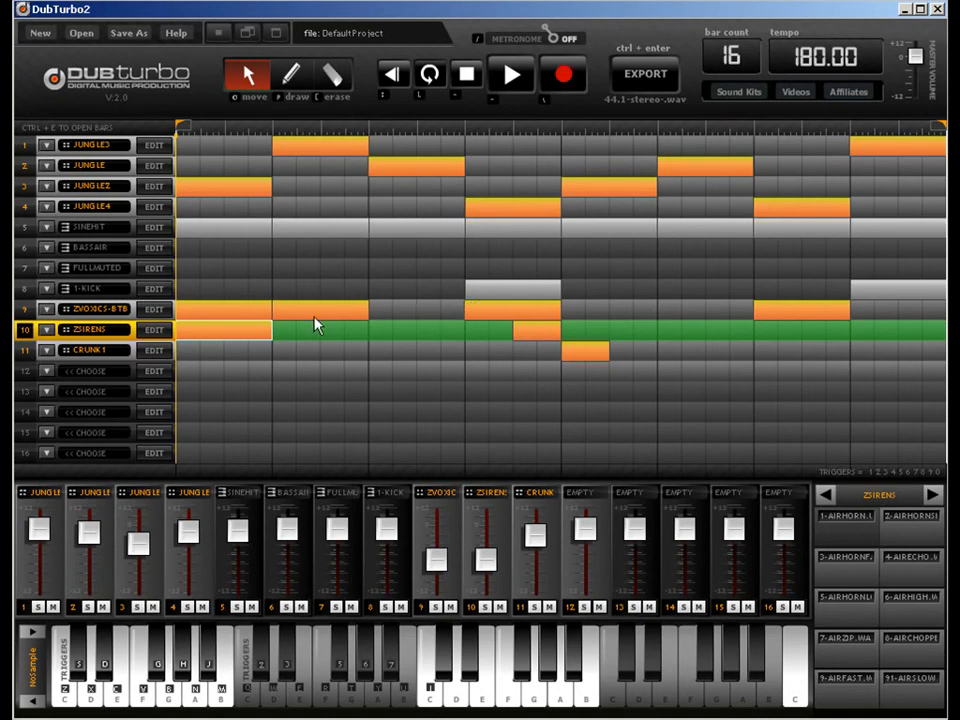
pyautogui.click(484, 289)
pyautogui.doubleClick(490, 300)
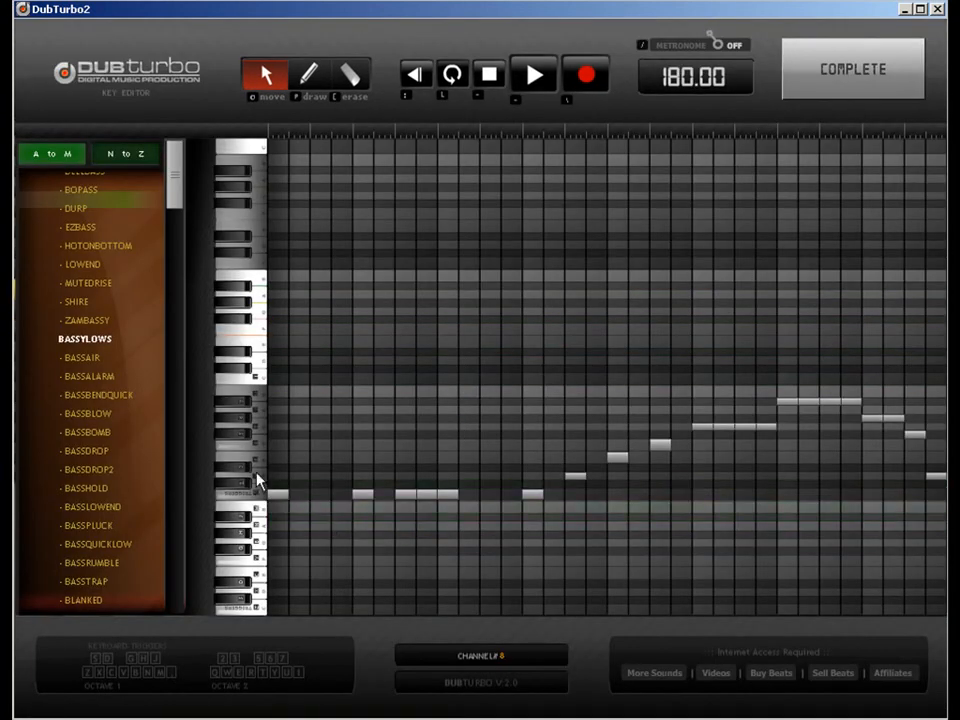
pyautogui.click(888, 55)
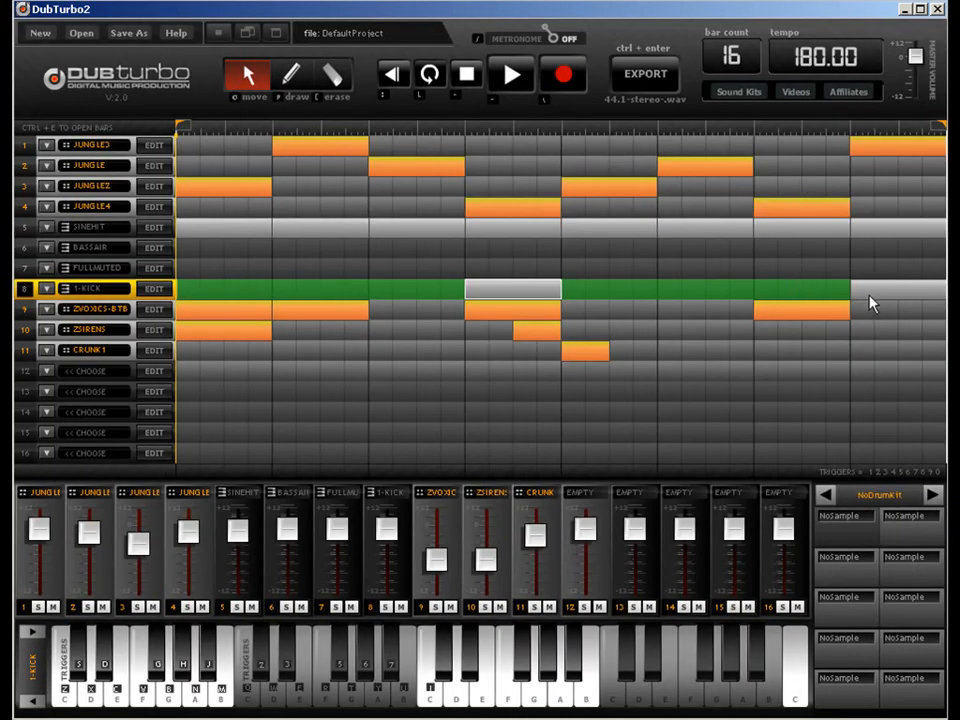
pyautogui.click(160, 227)
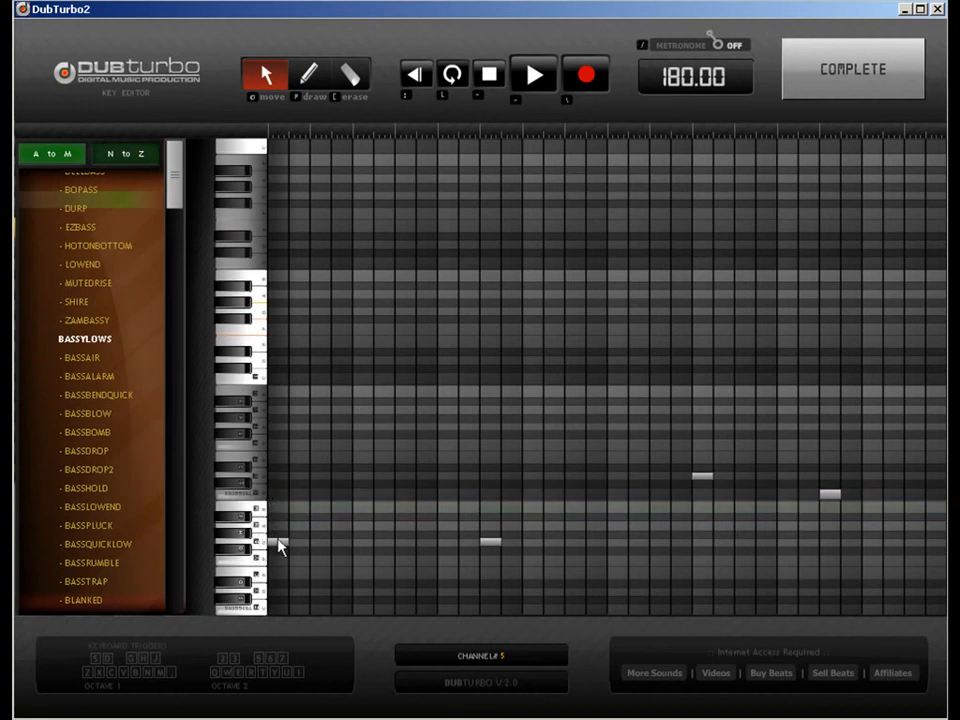
pyautogui.click(849, 88)
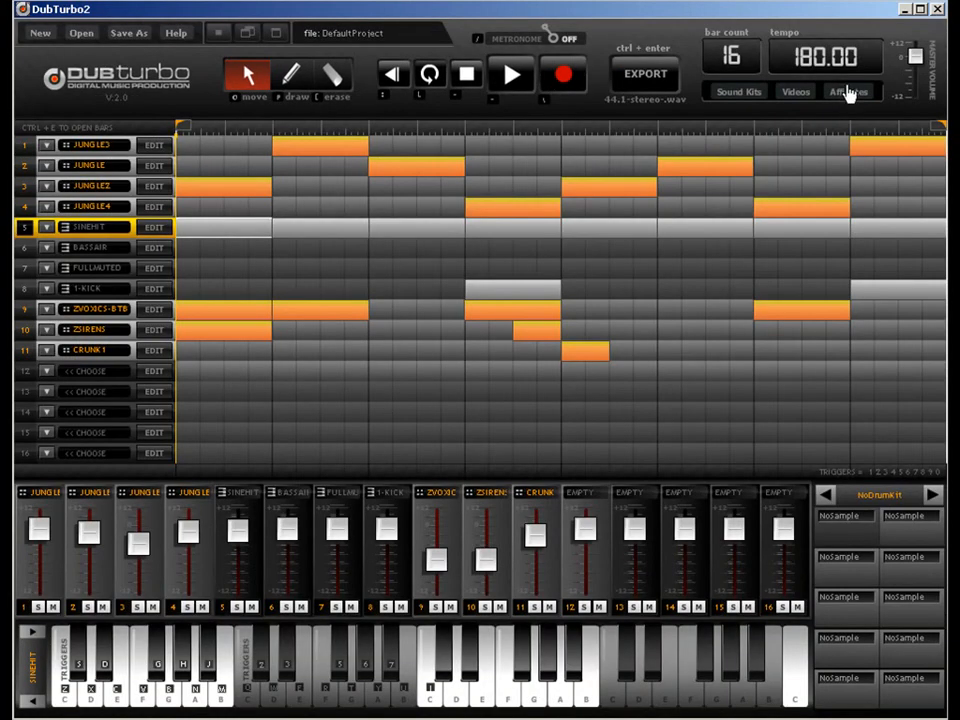
# - Play the arrangement and lower the volume of the SINEHIT track
pyautogui.click(510, 76)
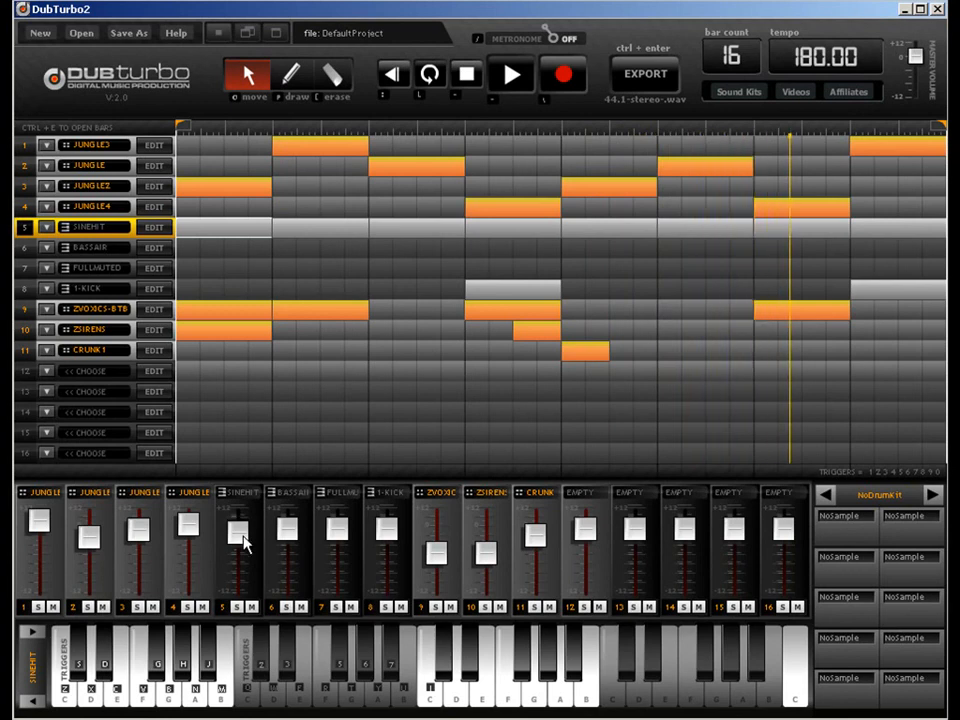
pyautogui.moveTo(243, 535); pyautogui.dragTo(248, 546)
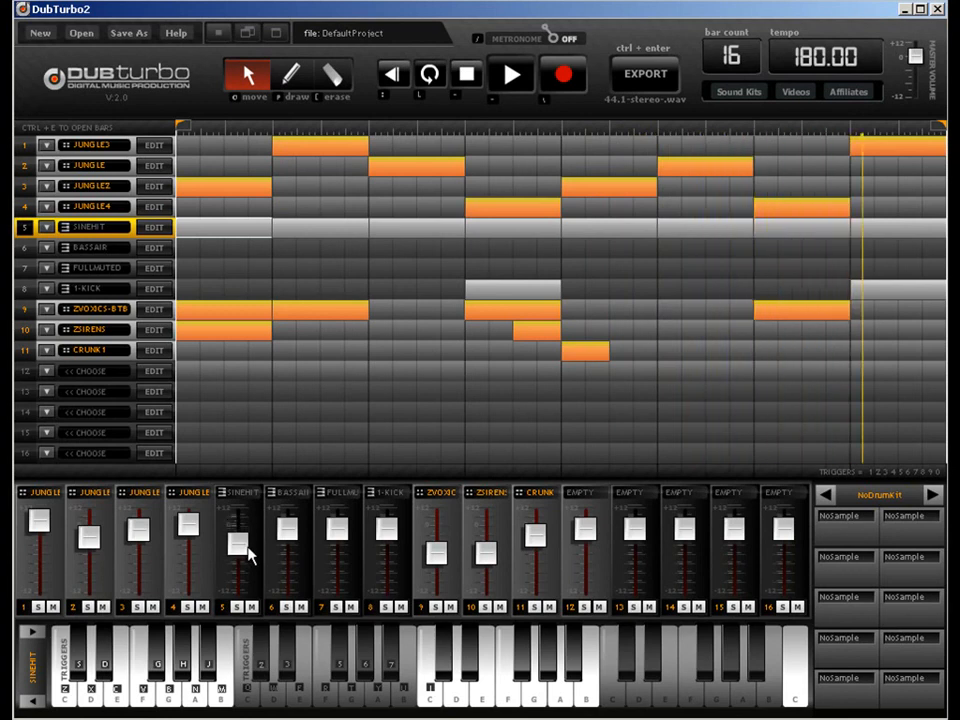